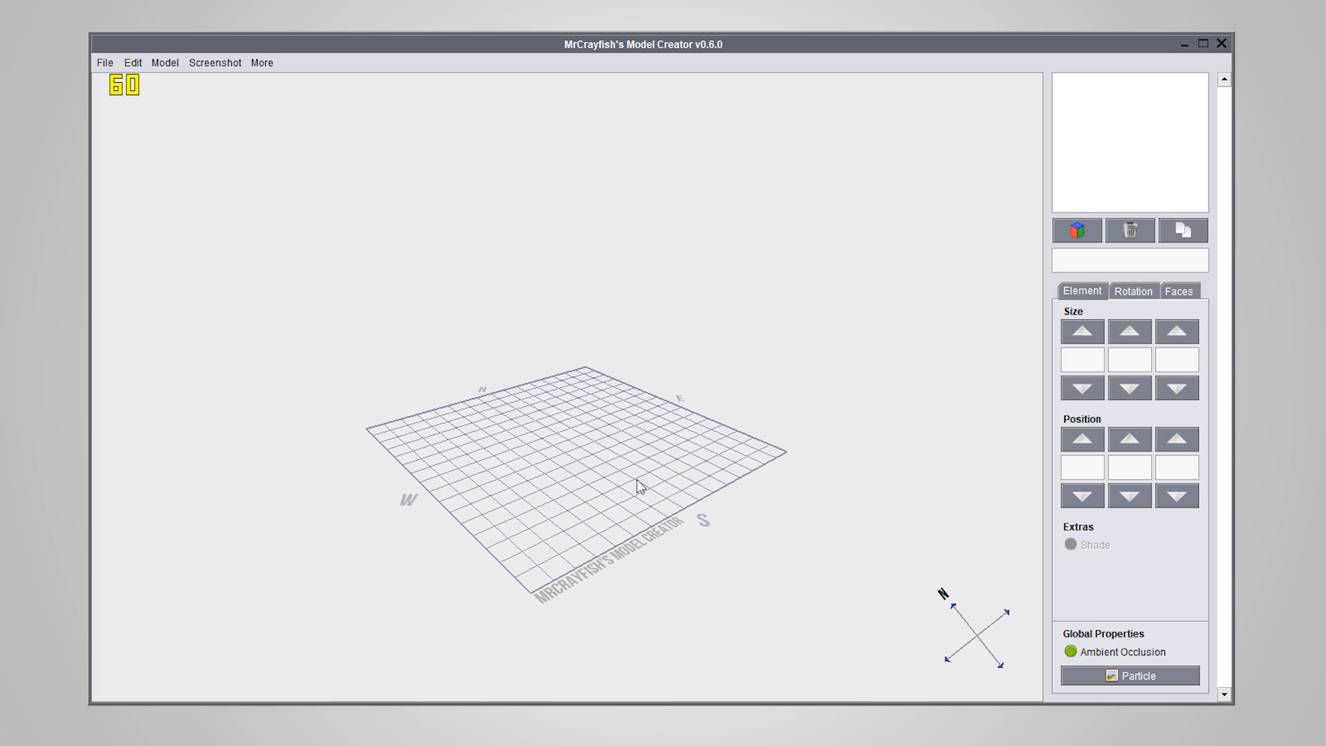
Examine the N, E, S and W cardinal points around the grid and the compass from several angles
mouse_move(637, 479)
mouse_down()
mouse_move(629, 538)
mouse_move(601, 580)
mouse_move(607, 473)
mouse_move(624, 580)
mouse_move(680, 453)
mouse_move(631, 458)
mouse_up()
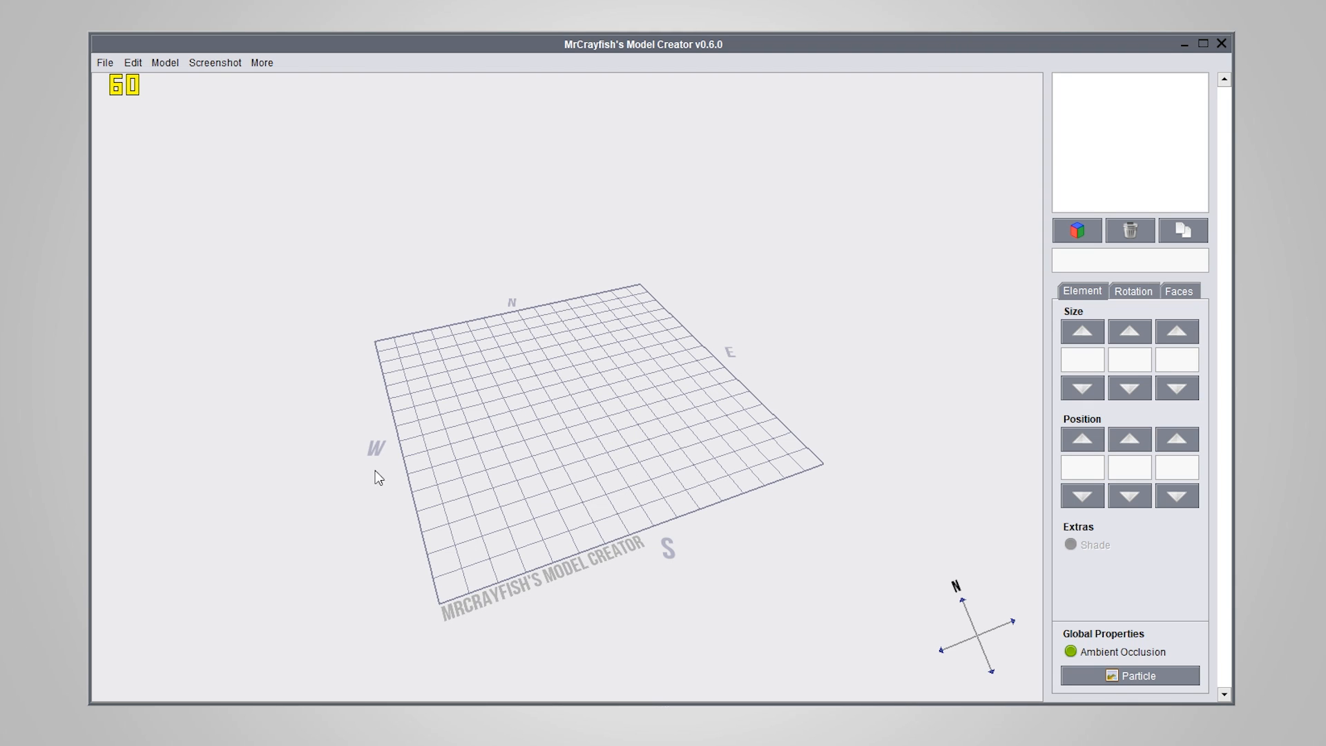
drag(492, 283, 638, 501)
right_drag(638, 499, 647, 497)
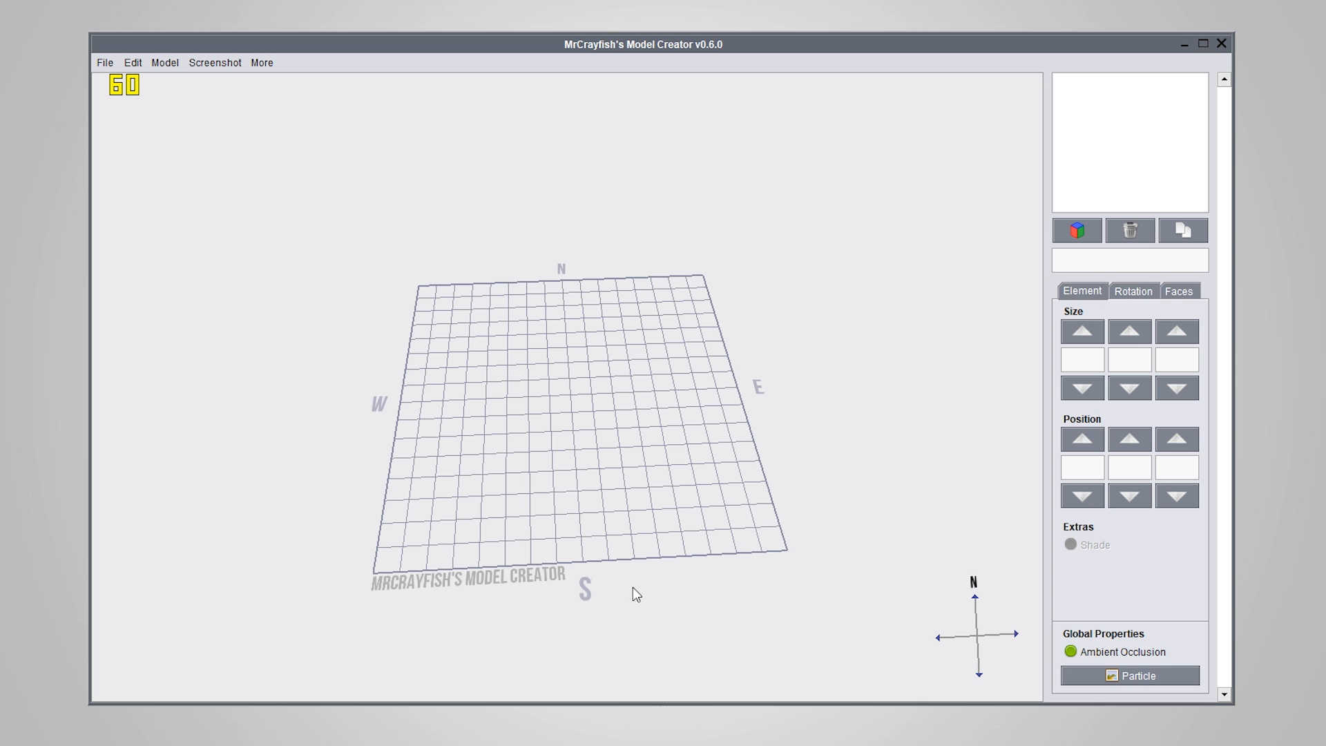
drag(667, 539, 696, 512)
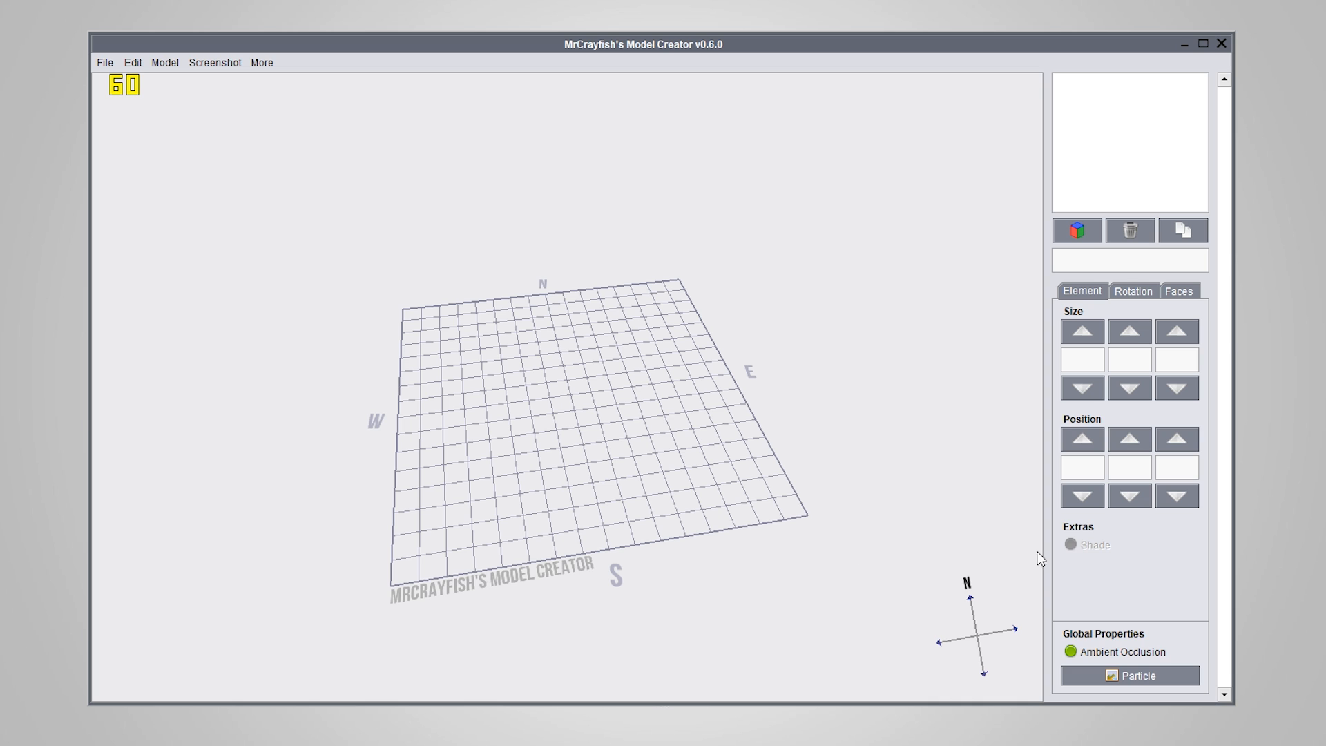
drag(876, 541, 864, 589)
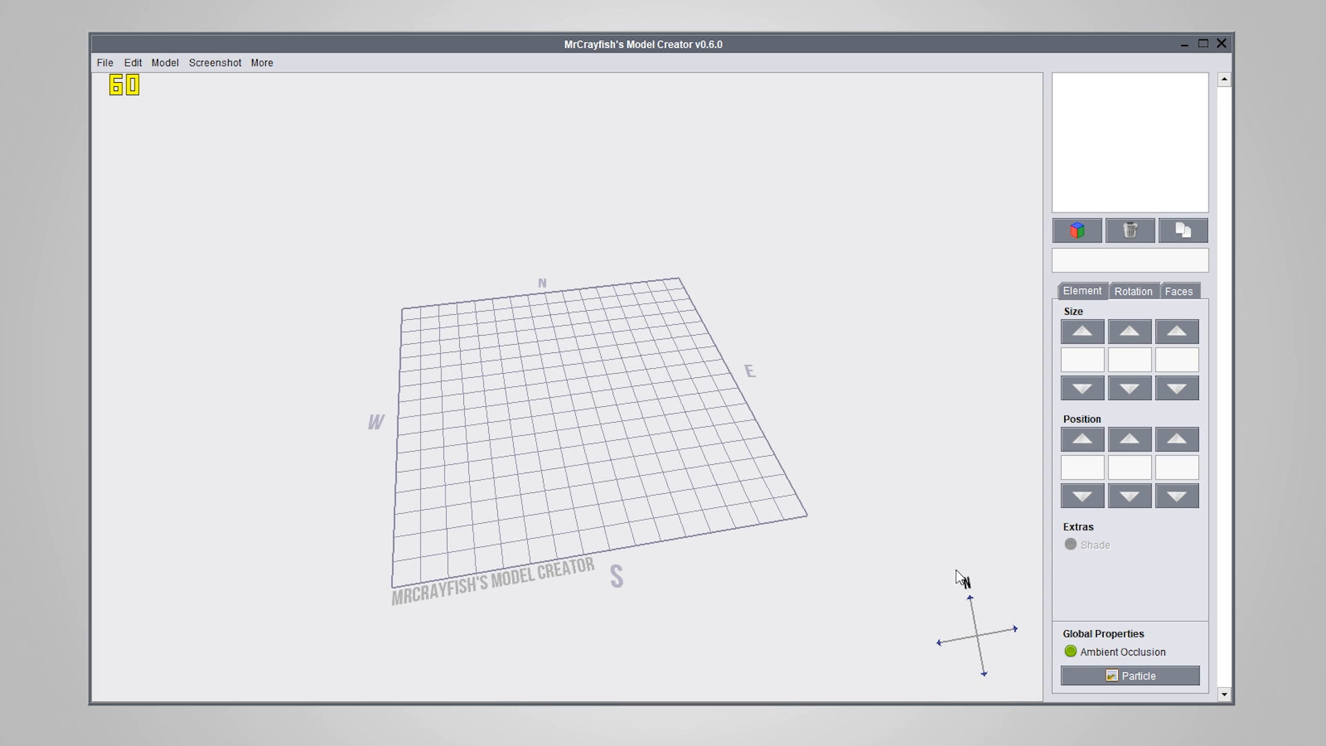
right_drag(674, 556, 563, 542)
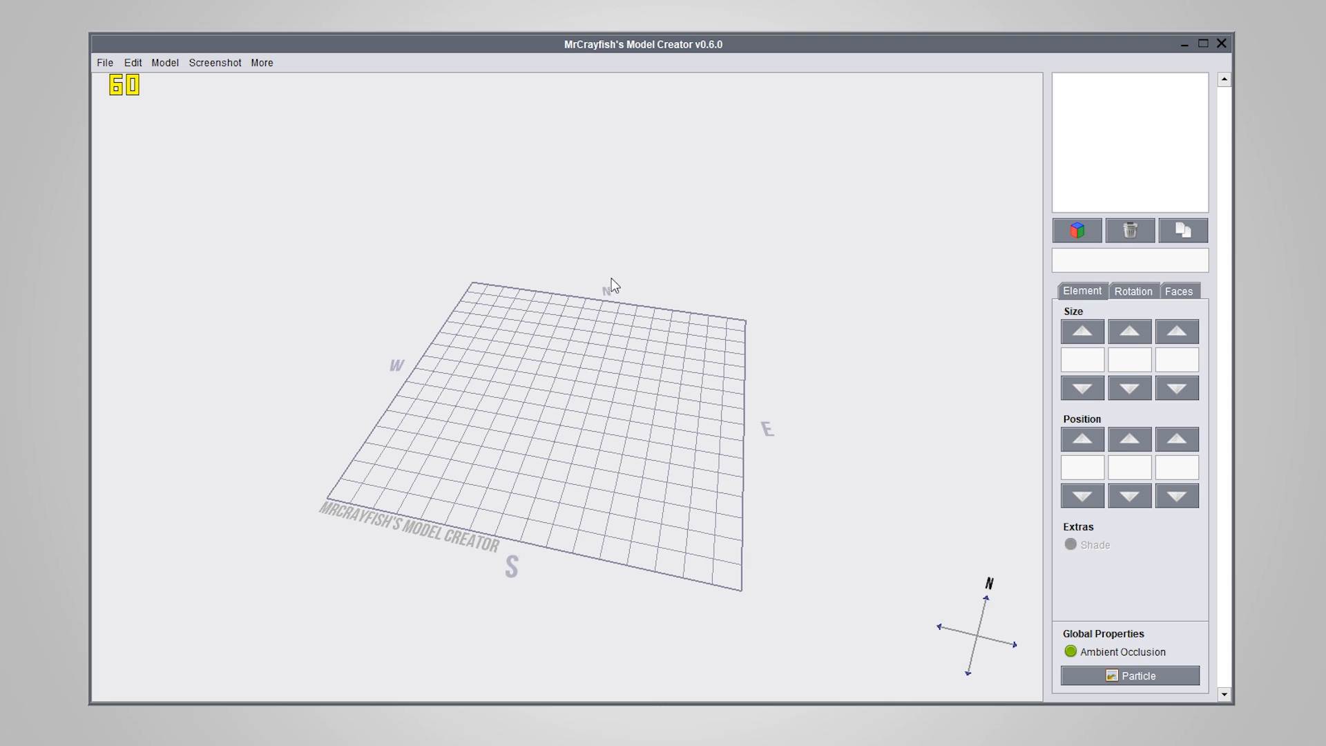
right_drag(442, 516, 511, 520)
drag(512, 526, 550, 494)
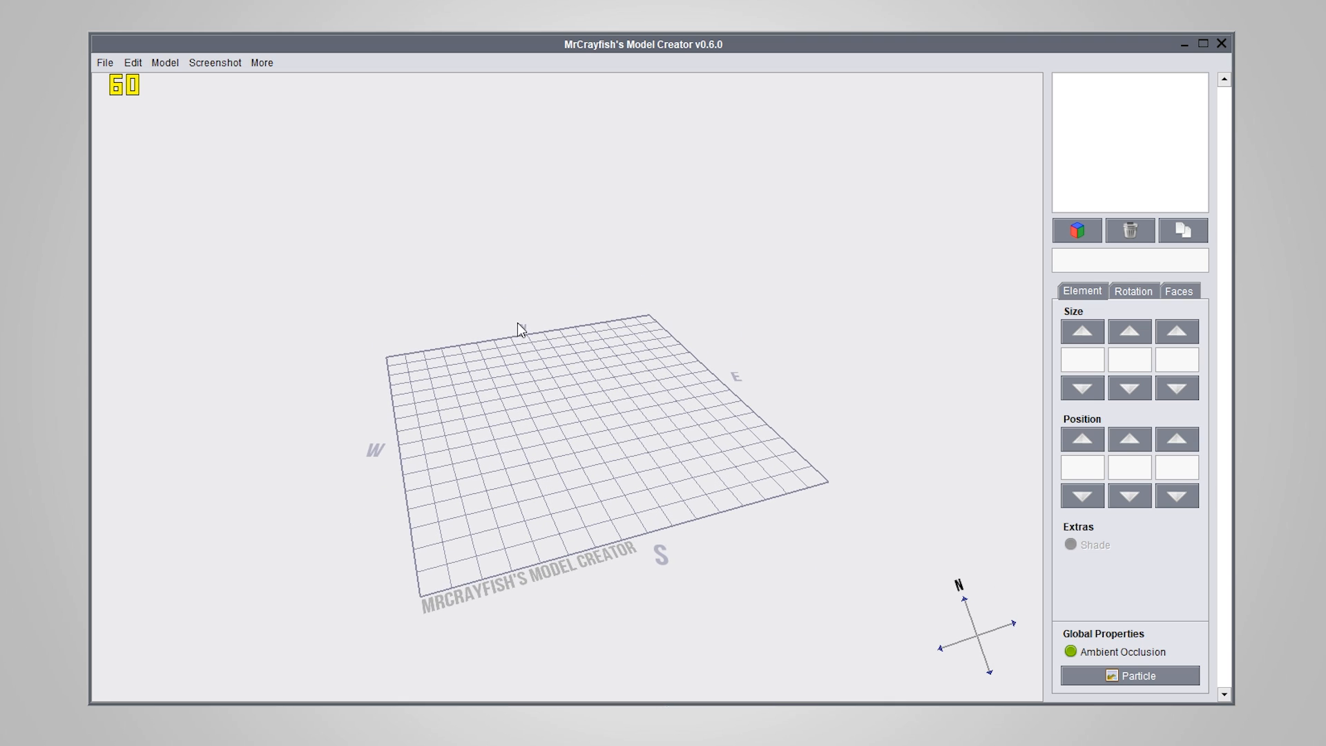
Turn off Show Cardinal Points in the general settings and check the grid without the letters
click(102, 62)
click(163, 175)
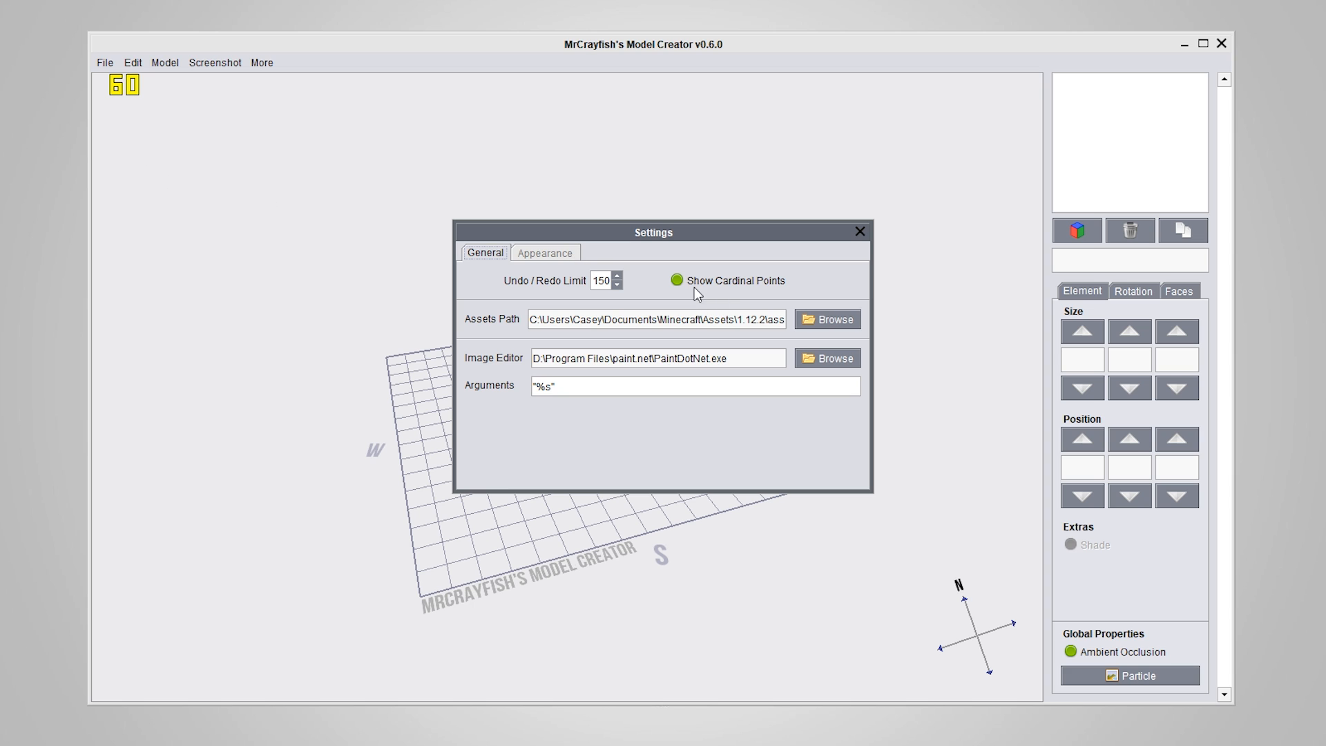
click(678, 280)
click(860, 233)
right_drag(647, 498, 639, 284)
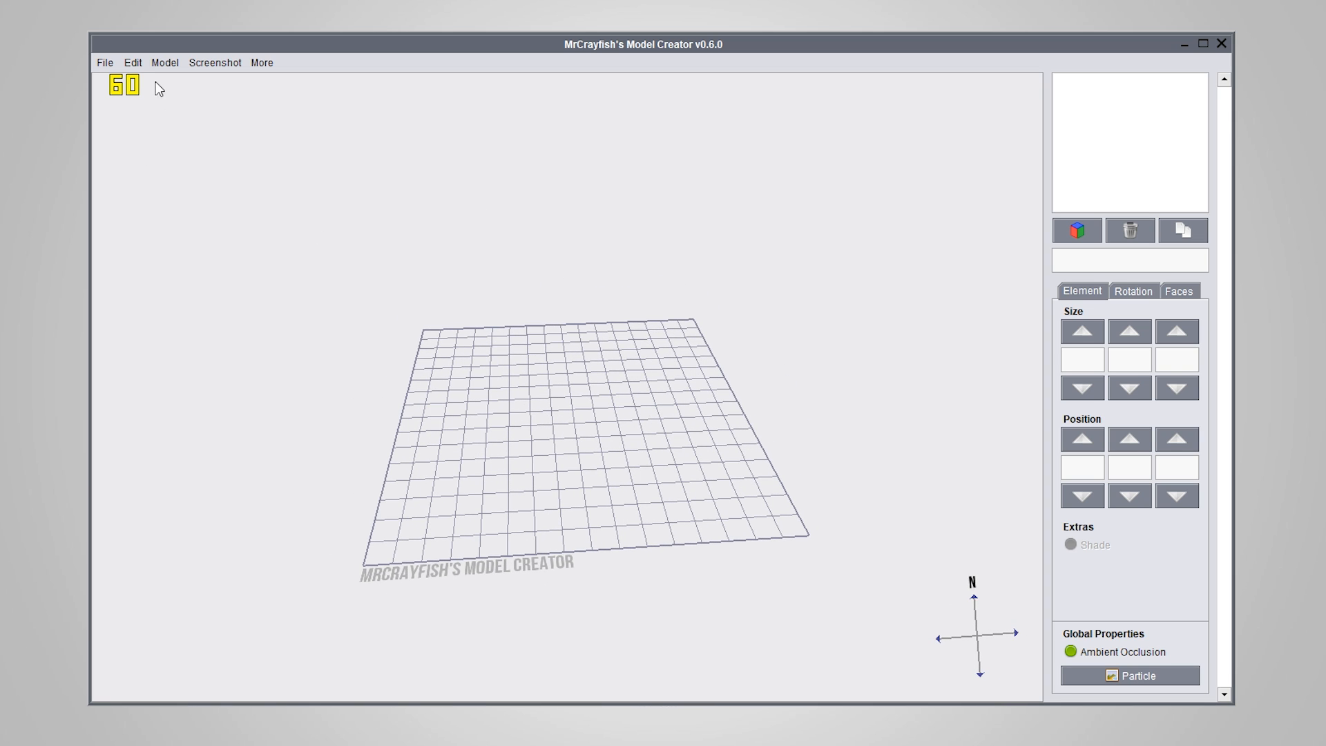
Turn Show Cardinal Points back on in the general settings
click(105, 62)
click(171, 175)
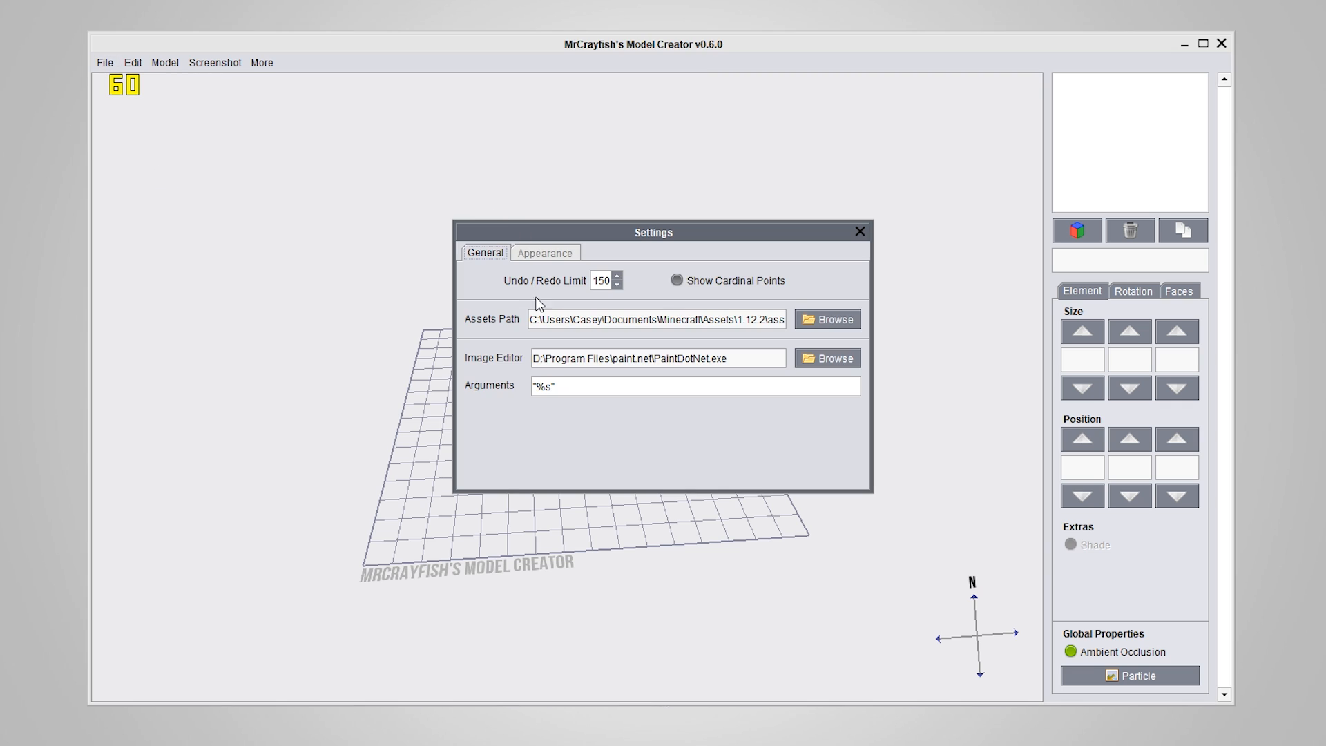
click(677, 280)
click(860, 232)
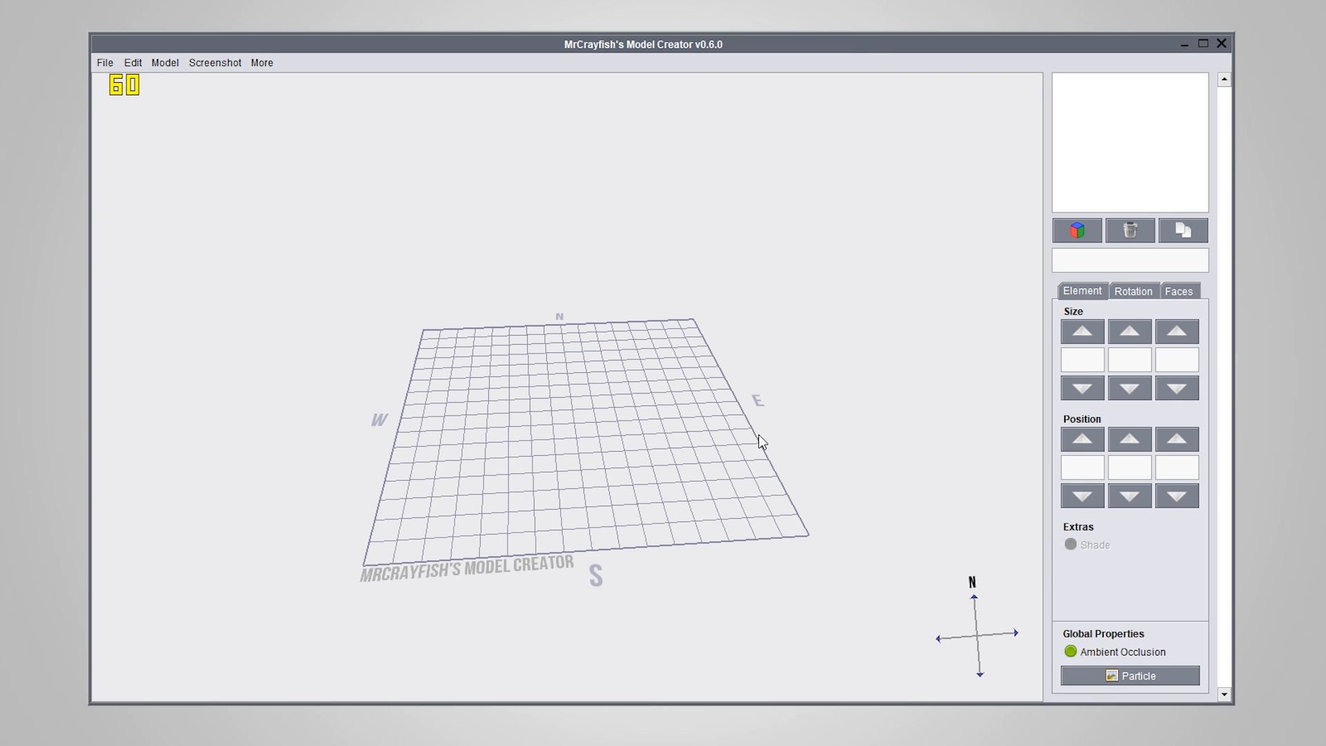
Add a cube element to the empty model and set its first size value to 16
right_drag(594, 517, 579, 428)
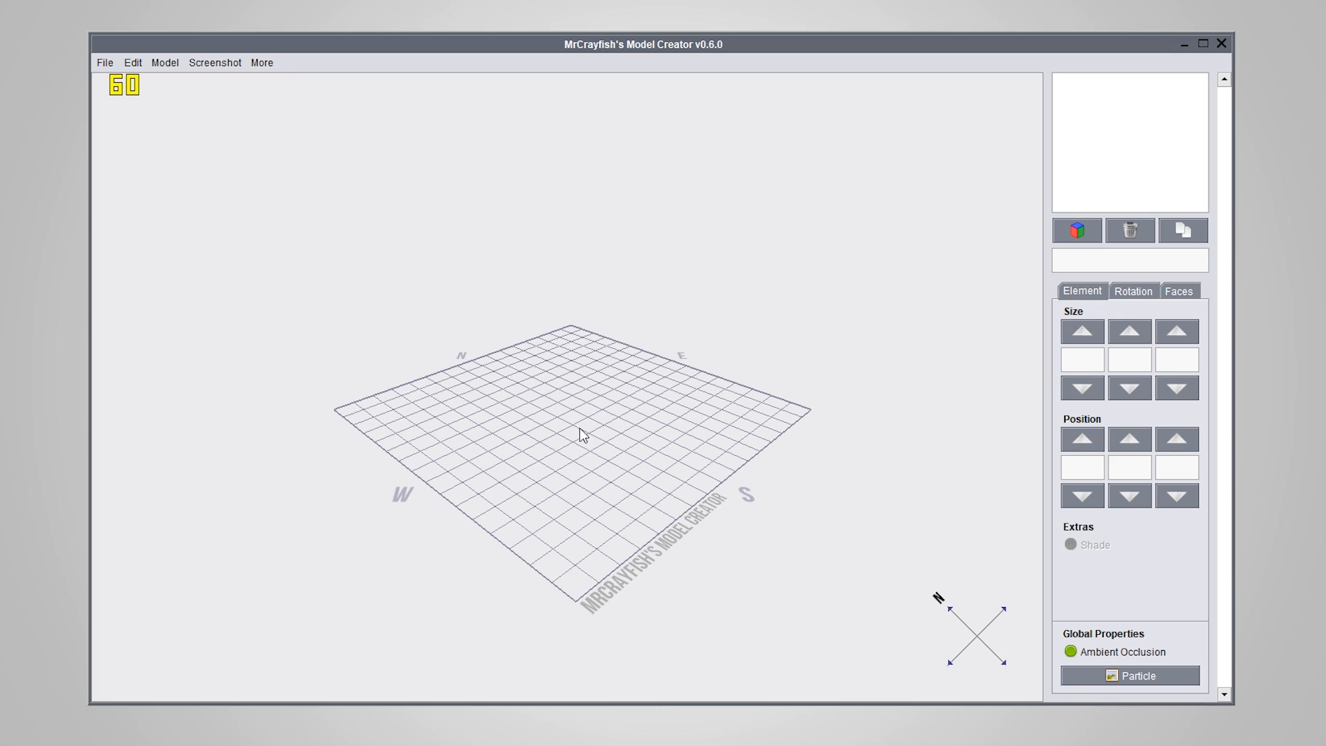
right_drag(714, 480, 669, 475)
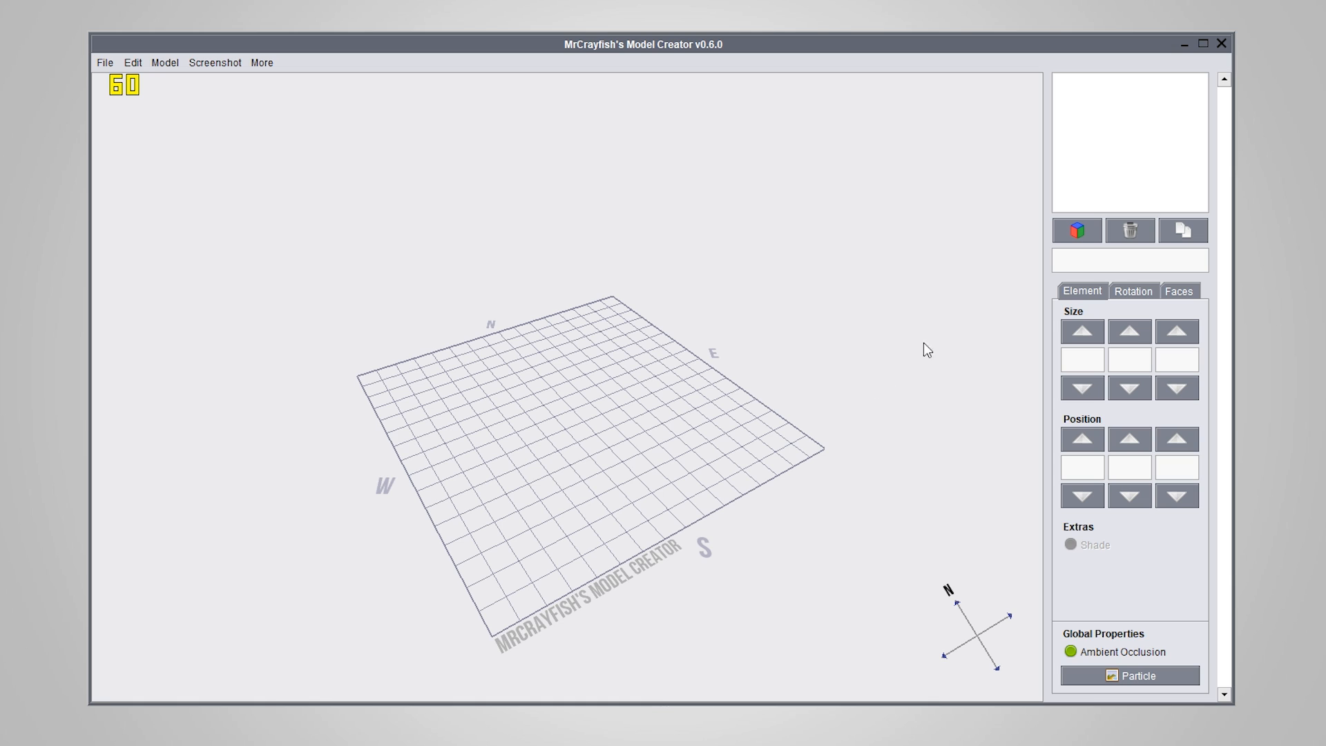
click(1074, 233)
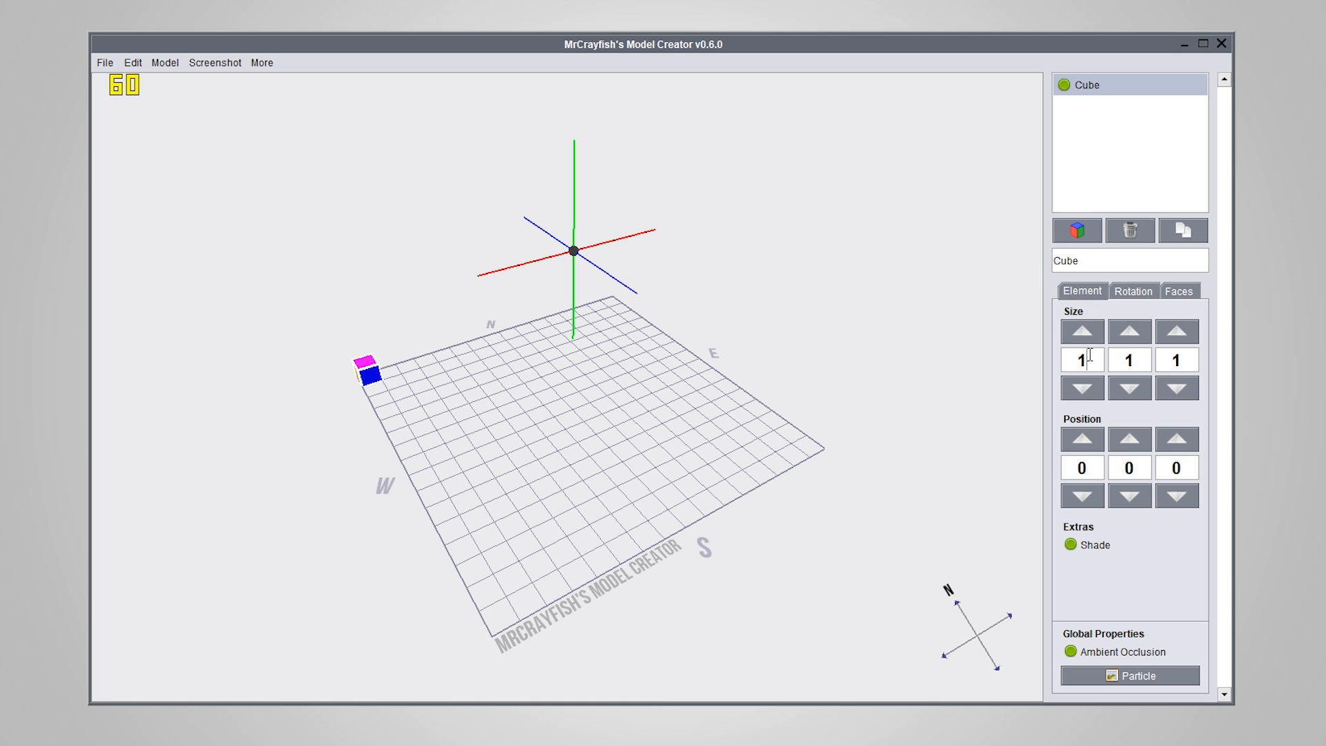
text(6)
key(Return)
Set the cube's second and third size values to 16 so it fills the whole grid
click(1136, 359)
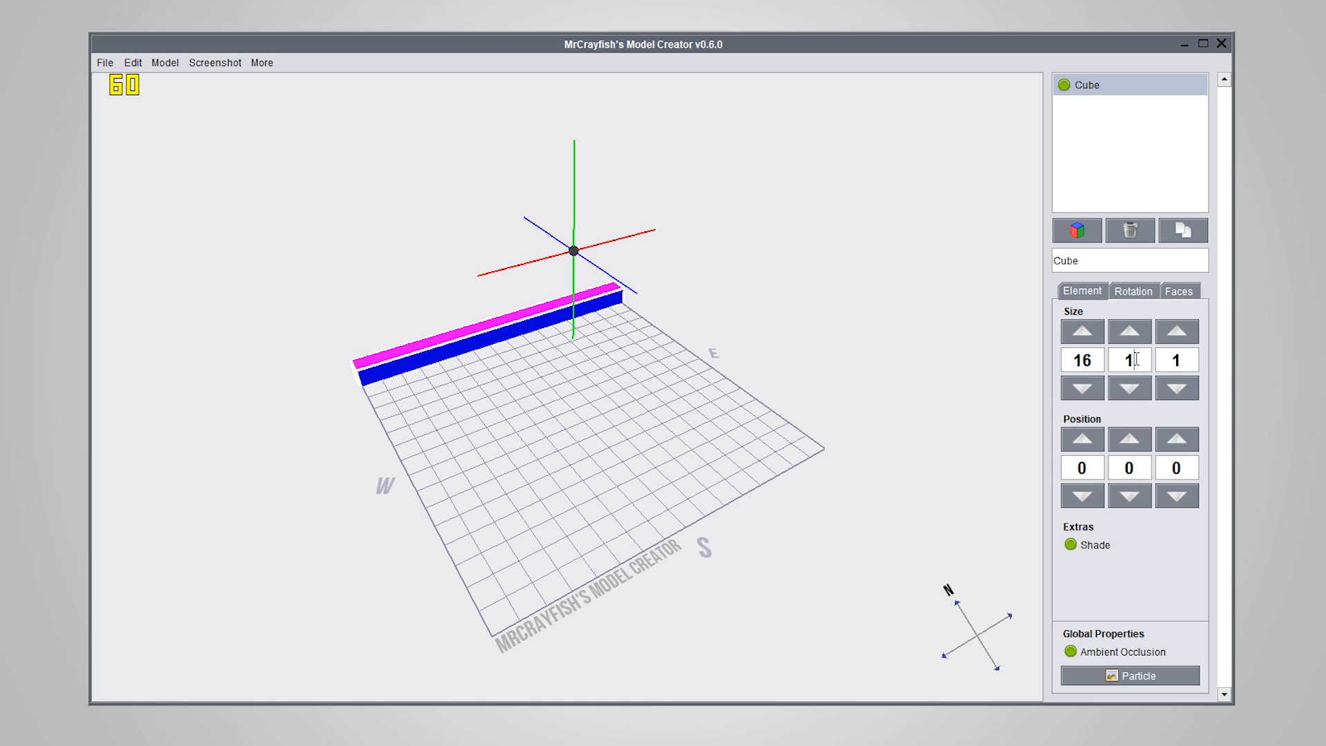
text(6)
key(Return)
click(1190, 366)
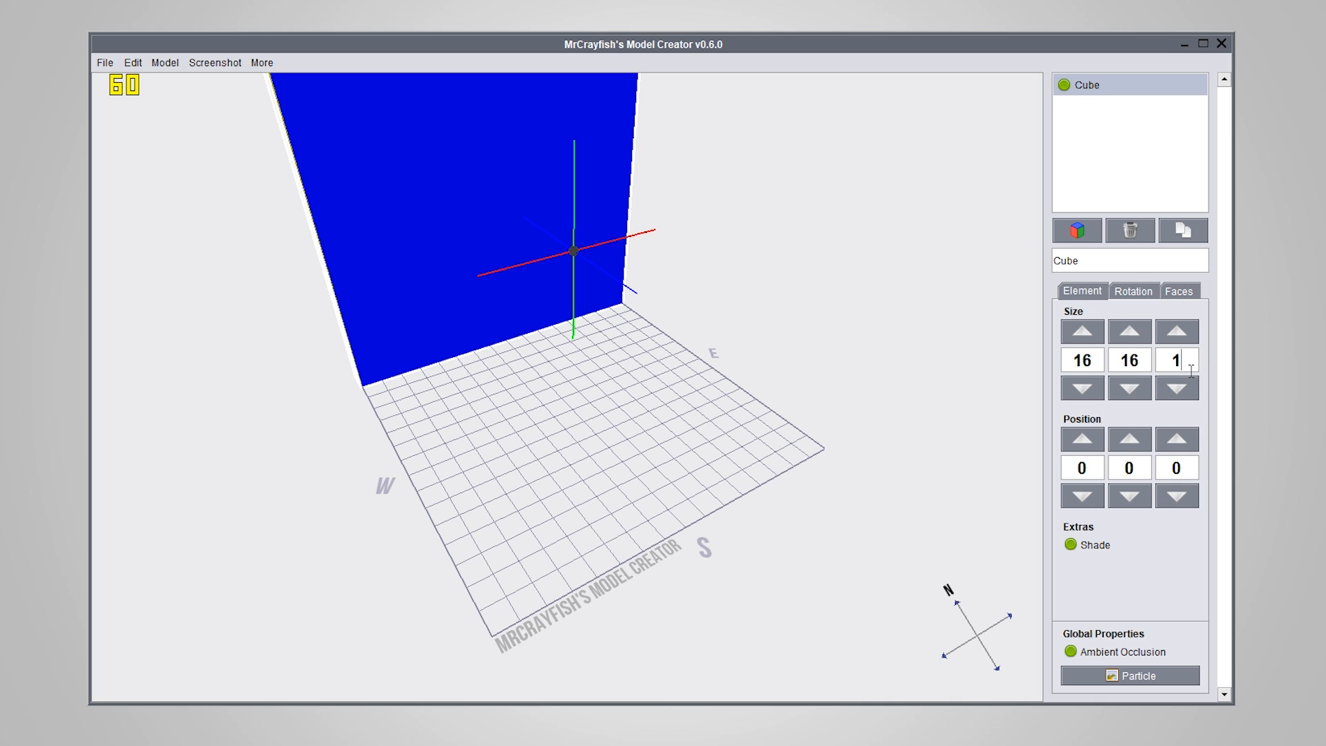
text(6)
key(Return)
drag(490, 323, 595, 500)
right_drag(595, 500, 553, 544)
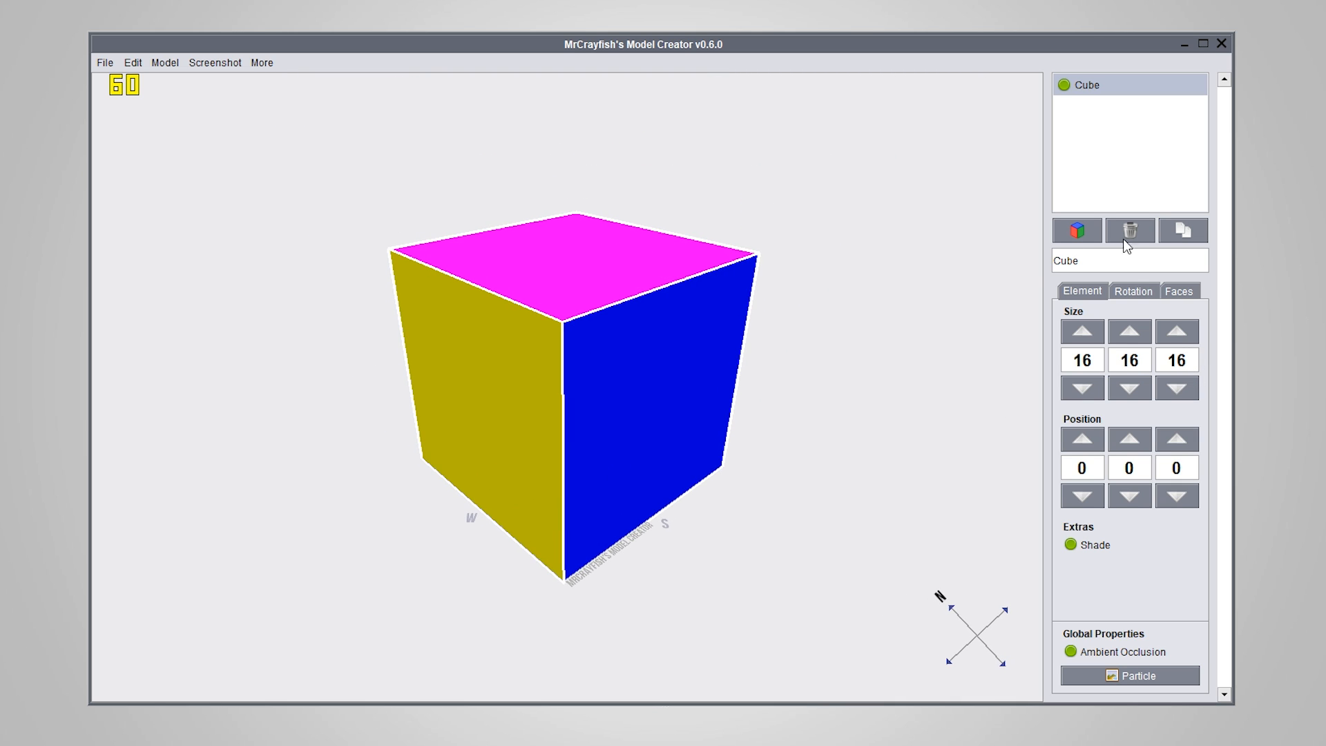
Open the cube's face settings with the North side selected and view the highlighted north face
click(1187, 291)
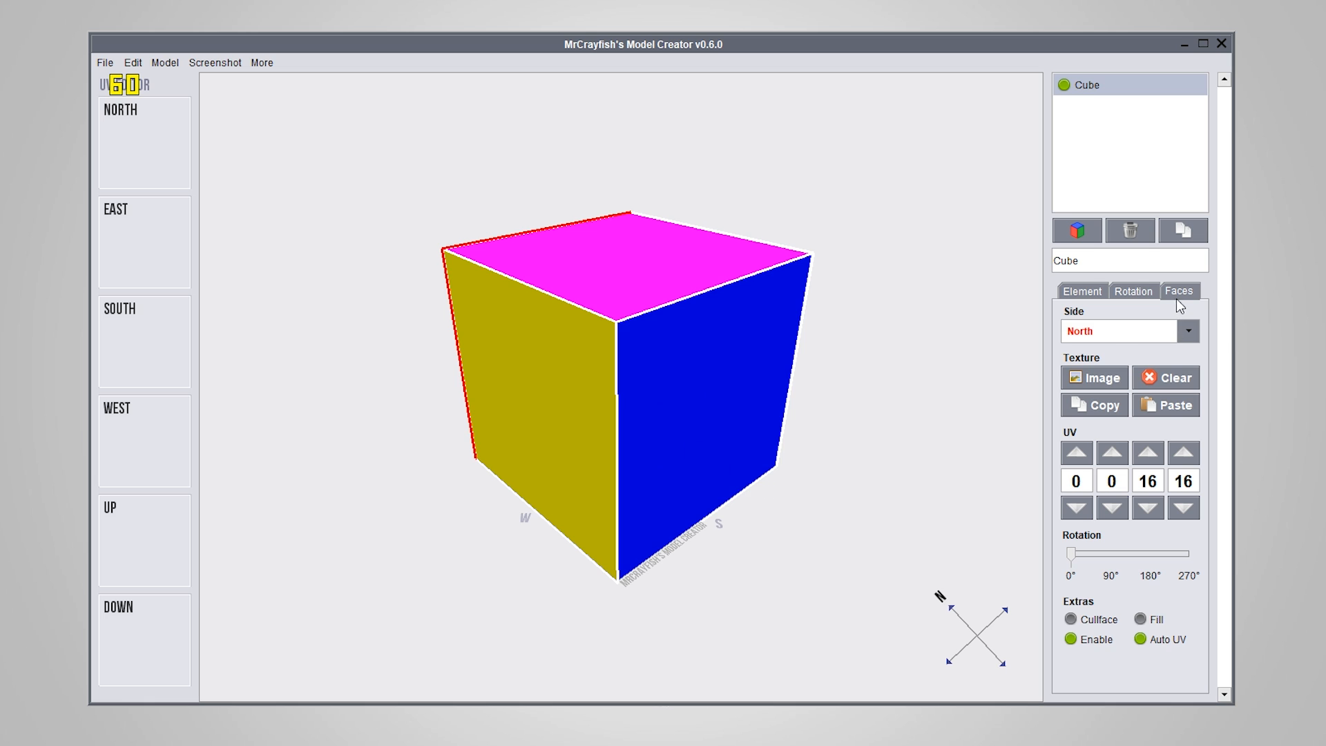
click(1187, 332)
click(1122, 362)
drag(951, 363, 468, 256)
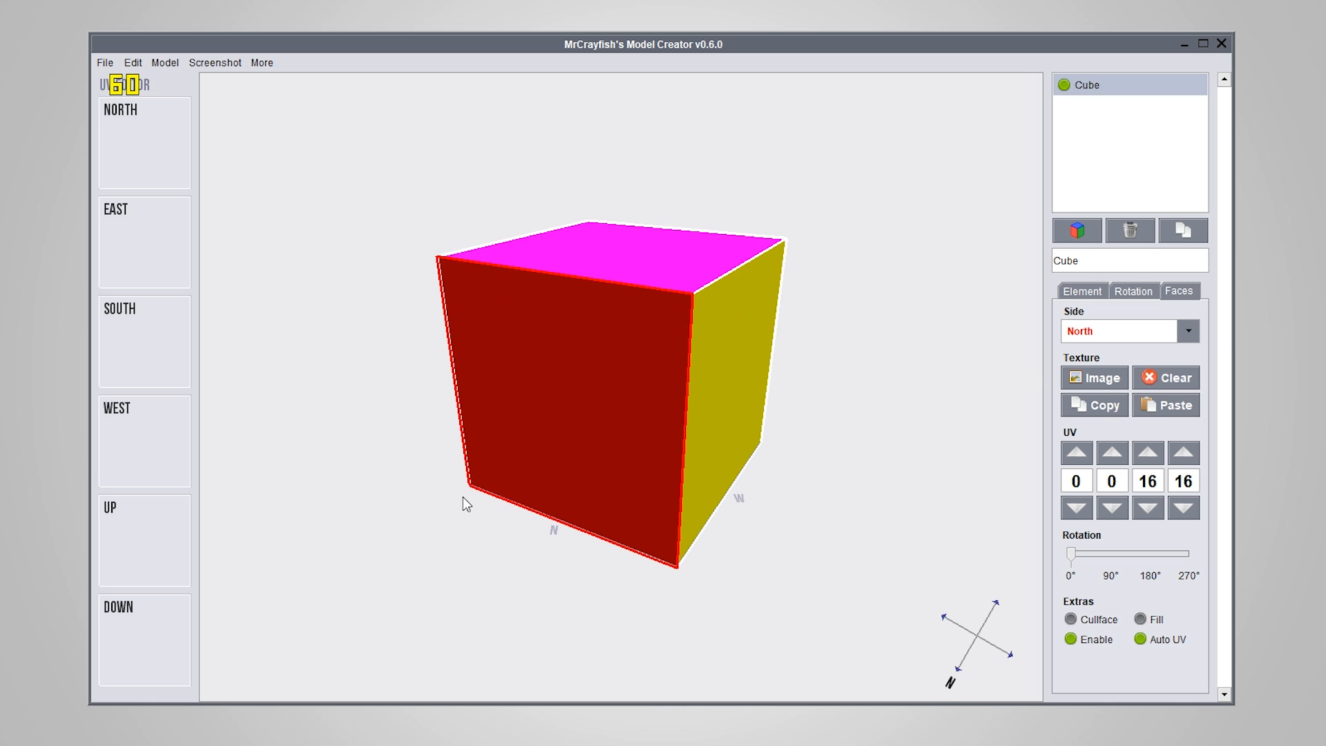
drag(725, 386, 750, 415)
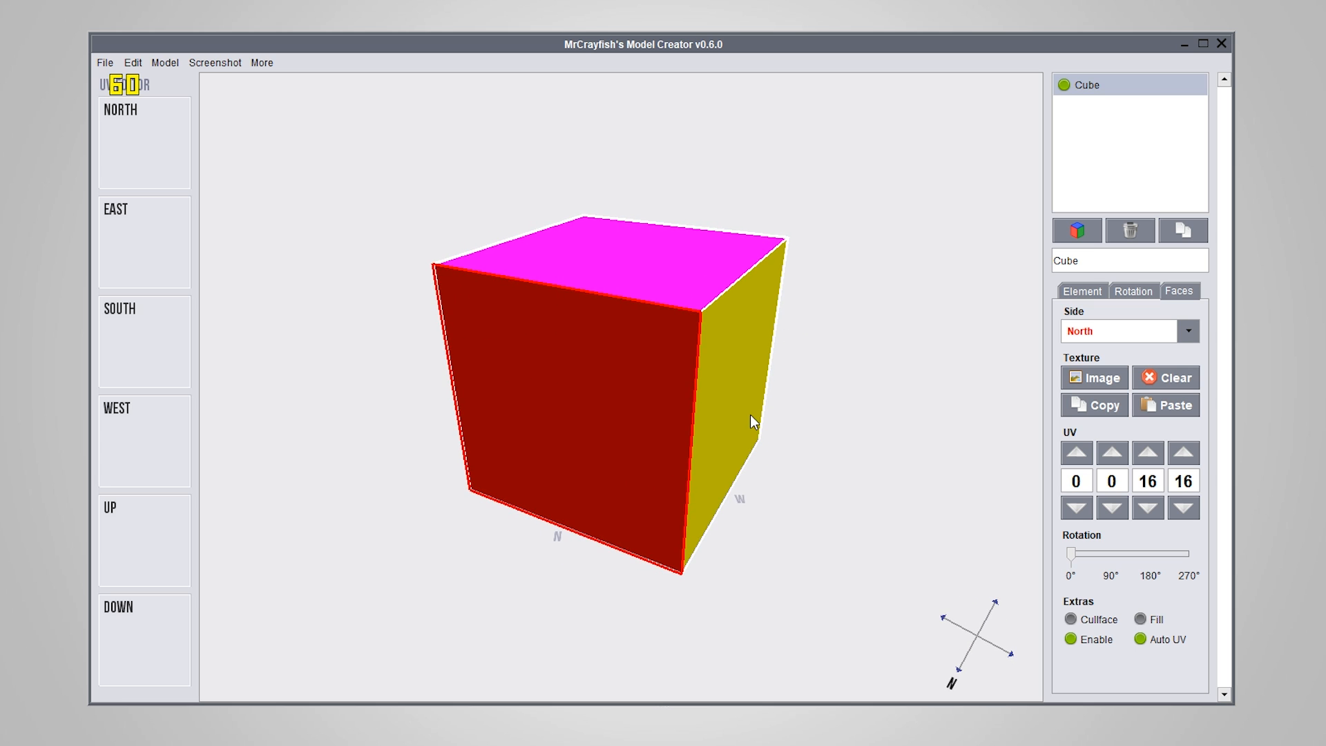
drag(749, 414, 665, 425)
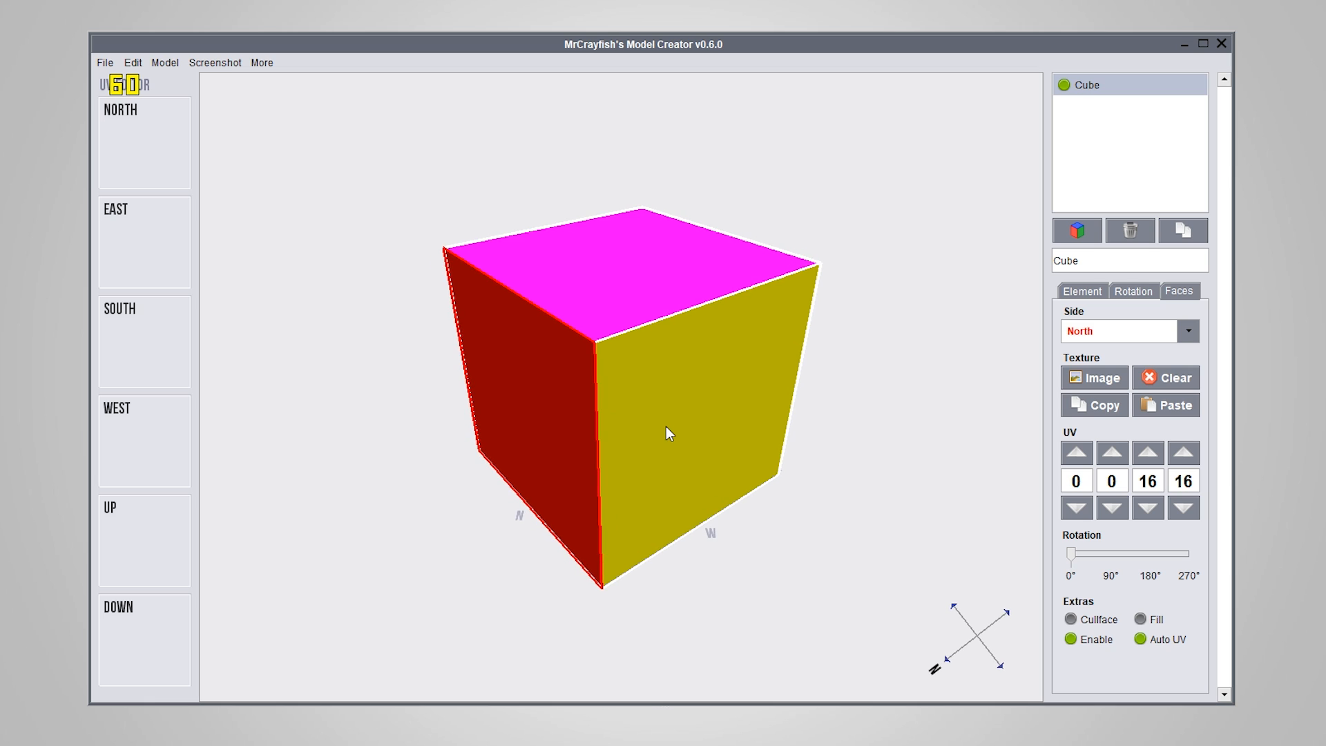
Select the cube's West side and its Up side to see which face each one highlights
click(1188, 331)
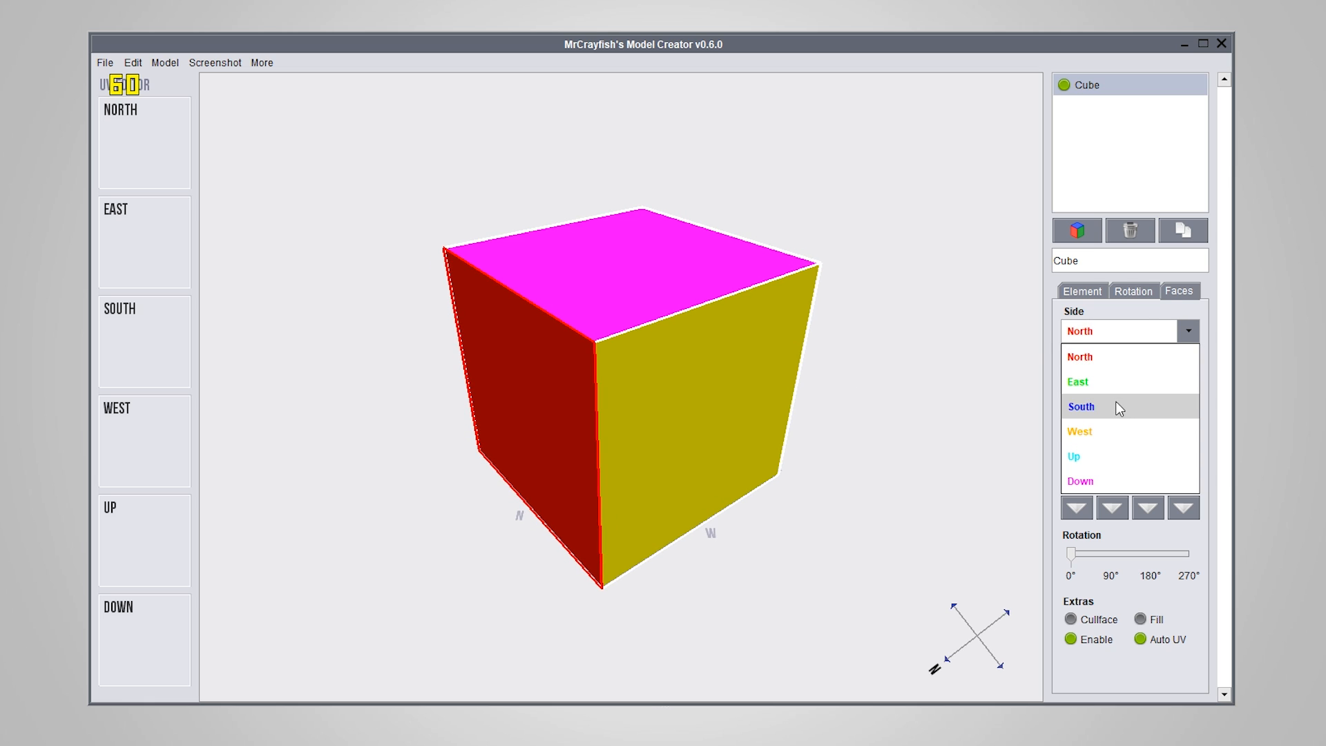
click(1110, 431)
right_drag(678, 399, 649, 397)
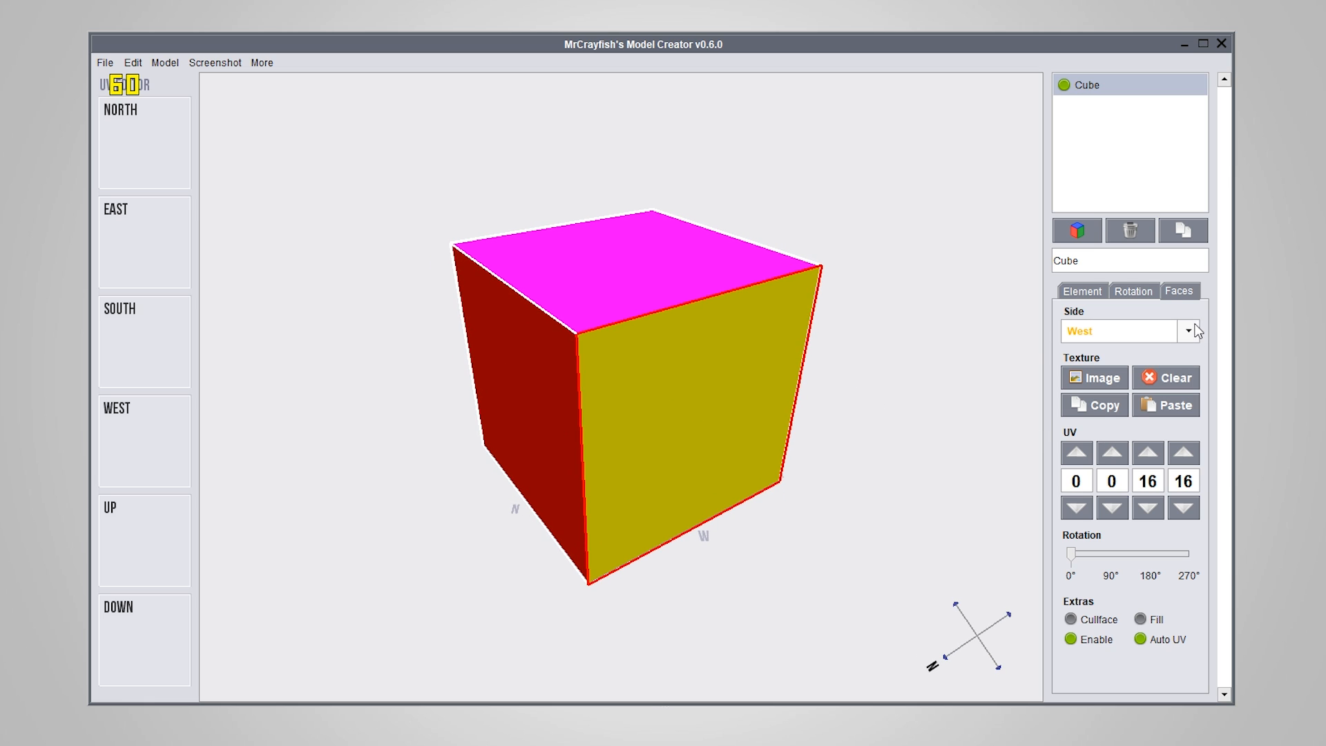
click(1188, 330)
click(1091, 455)
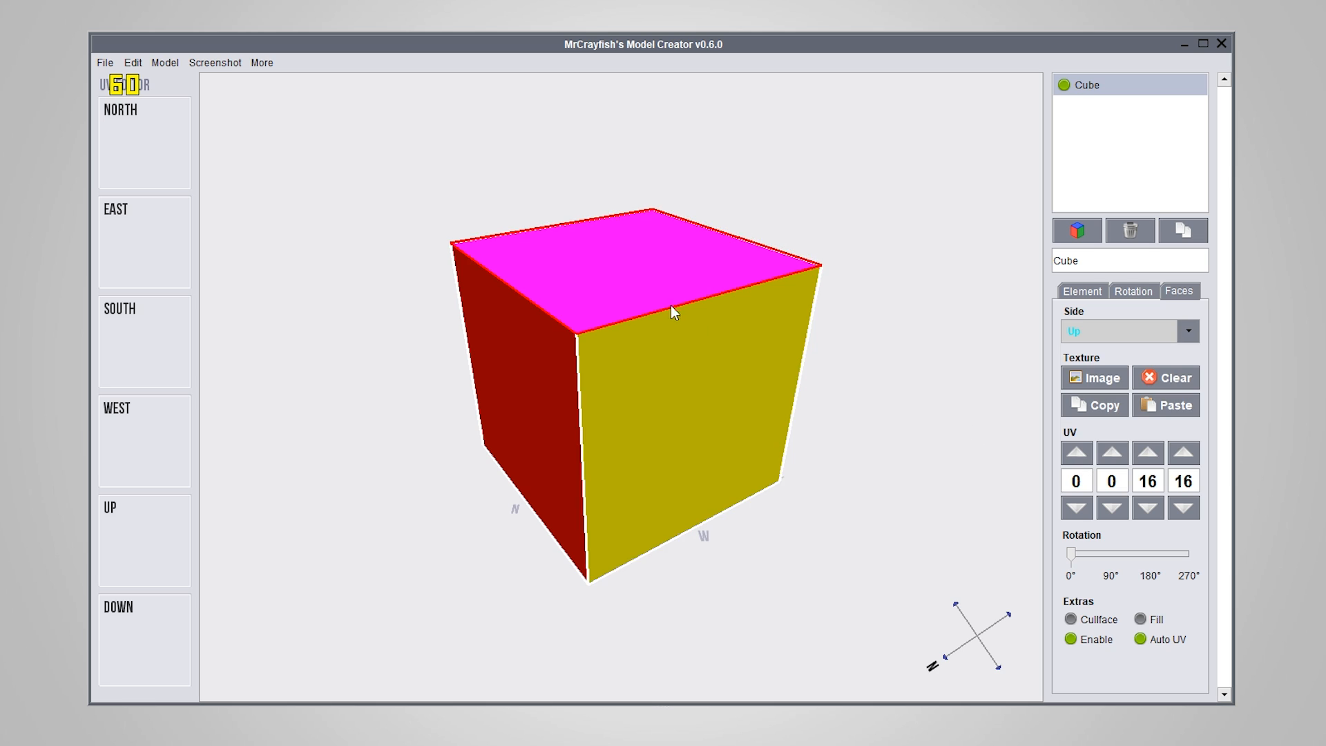
right_drag(673, 312, 642, 355)
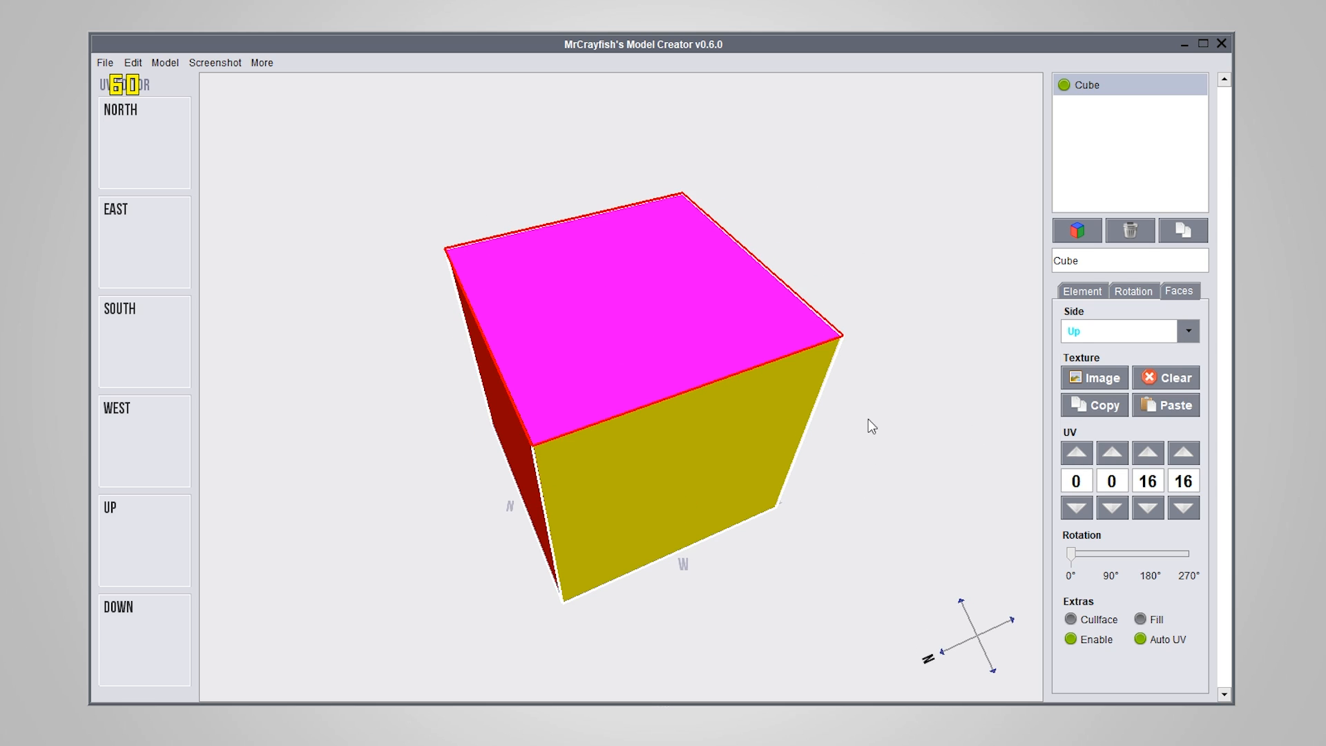
right_drag(629, 528, 718, 442)
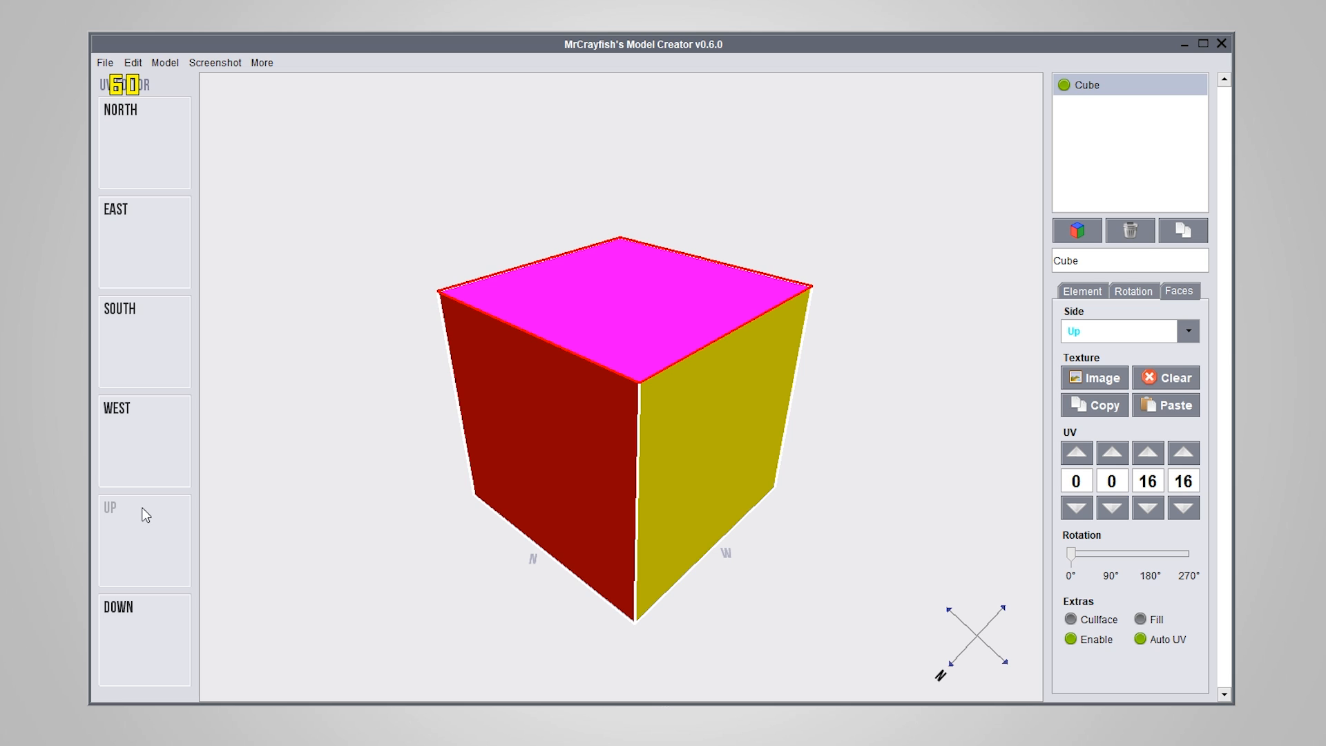
Select the West and North faces through the UV editor and compare the highlights on the cube
click(142, 439)
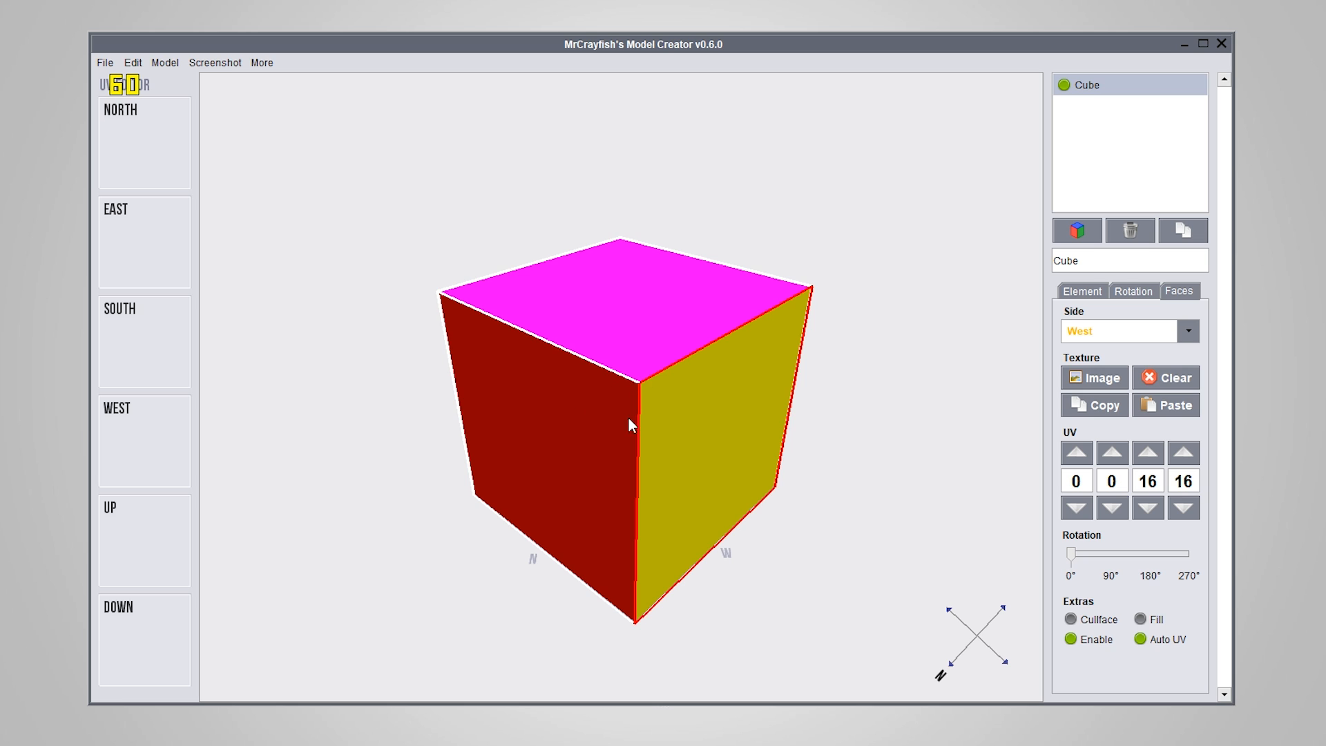
drag(873, 530, 829, 469)
click(1188, 330)
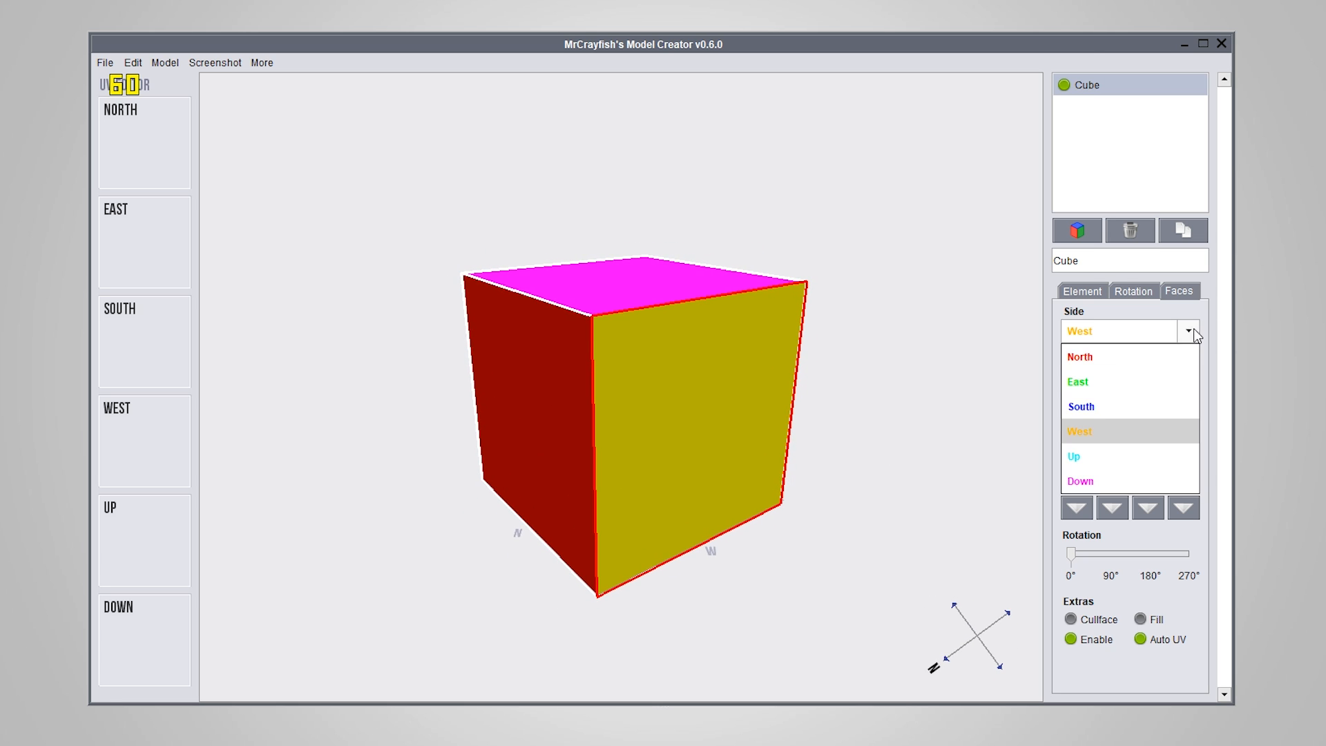
click(1188, 331)
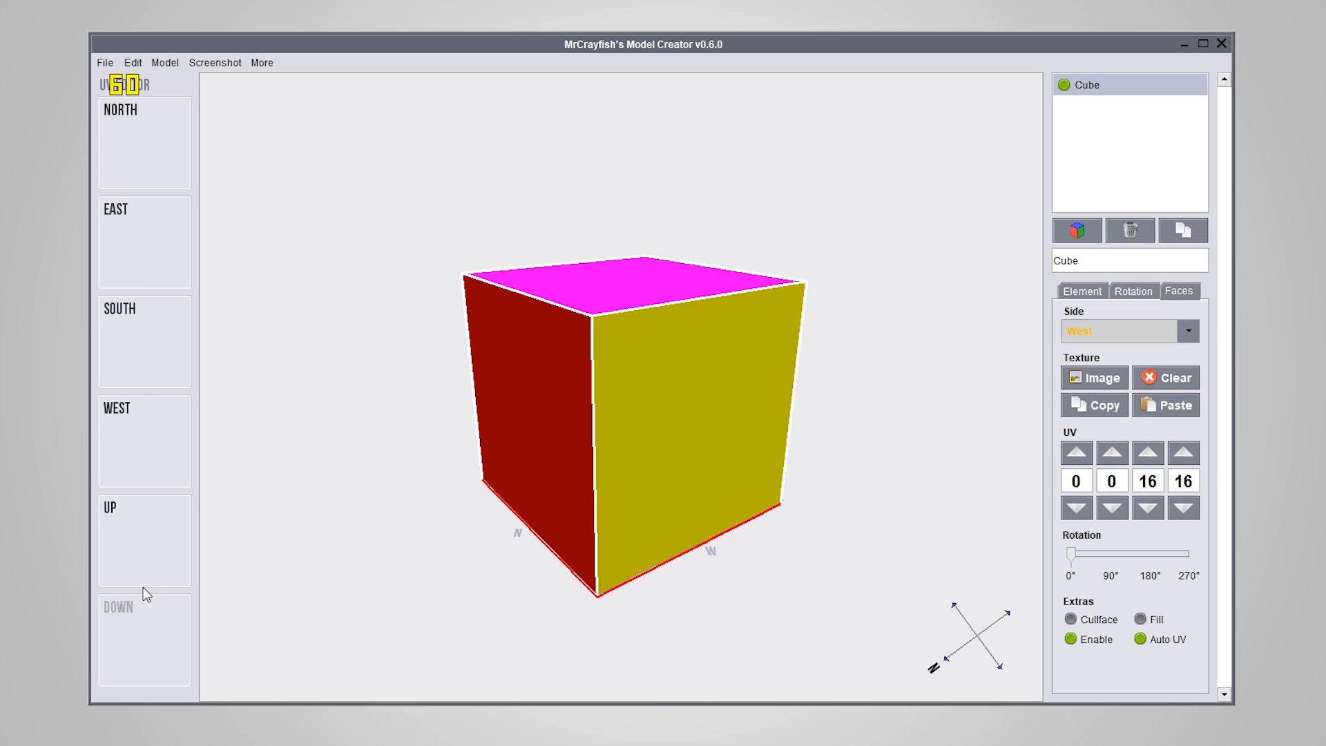
click(131, 152)
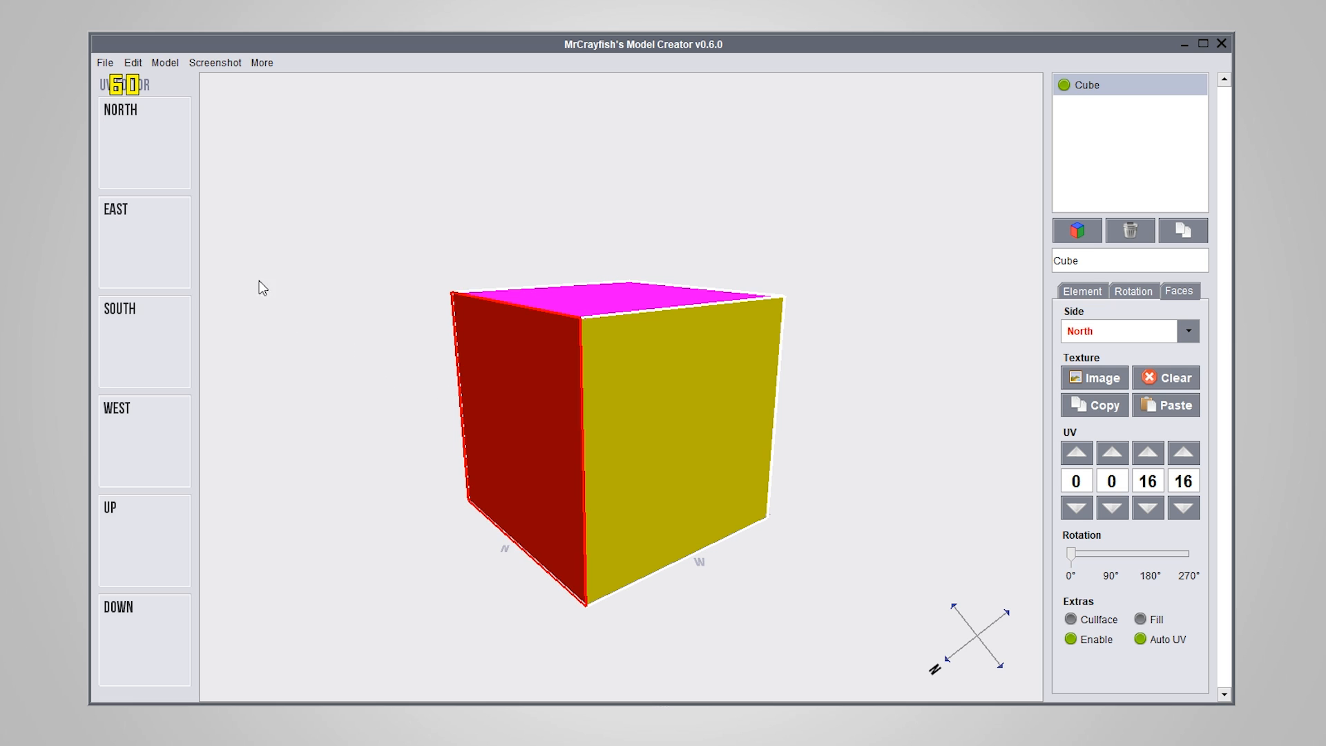
right_drag(602, 488, 603, 504)
drag(603, 504, 619, 479)
Leave the face settings, load the Chair example model and view the chair from several angles
click(1081, 291)
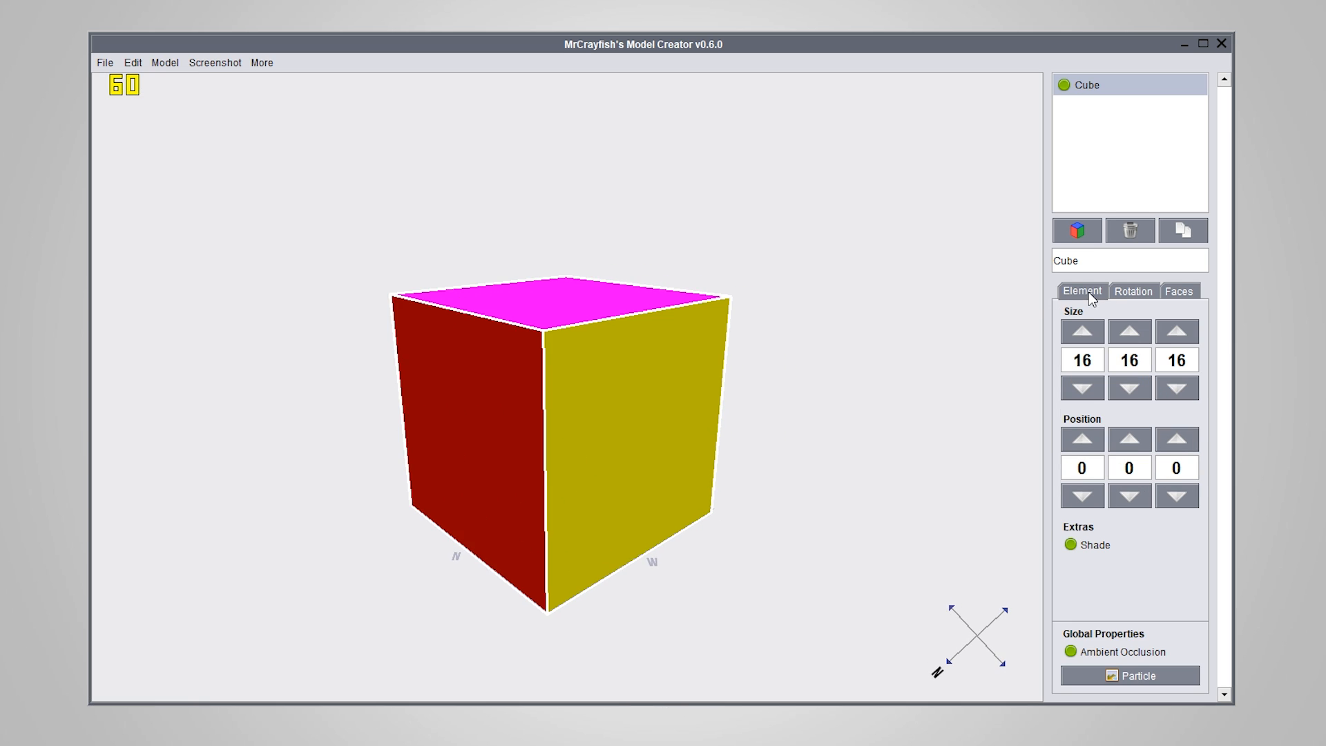
drag(690, 442, 700, 479)
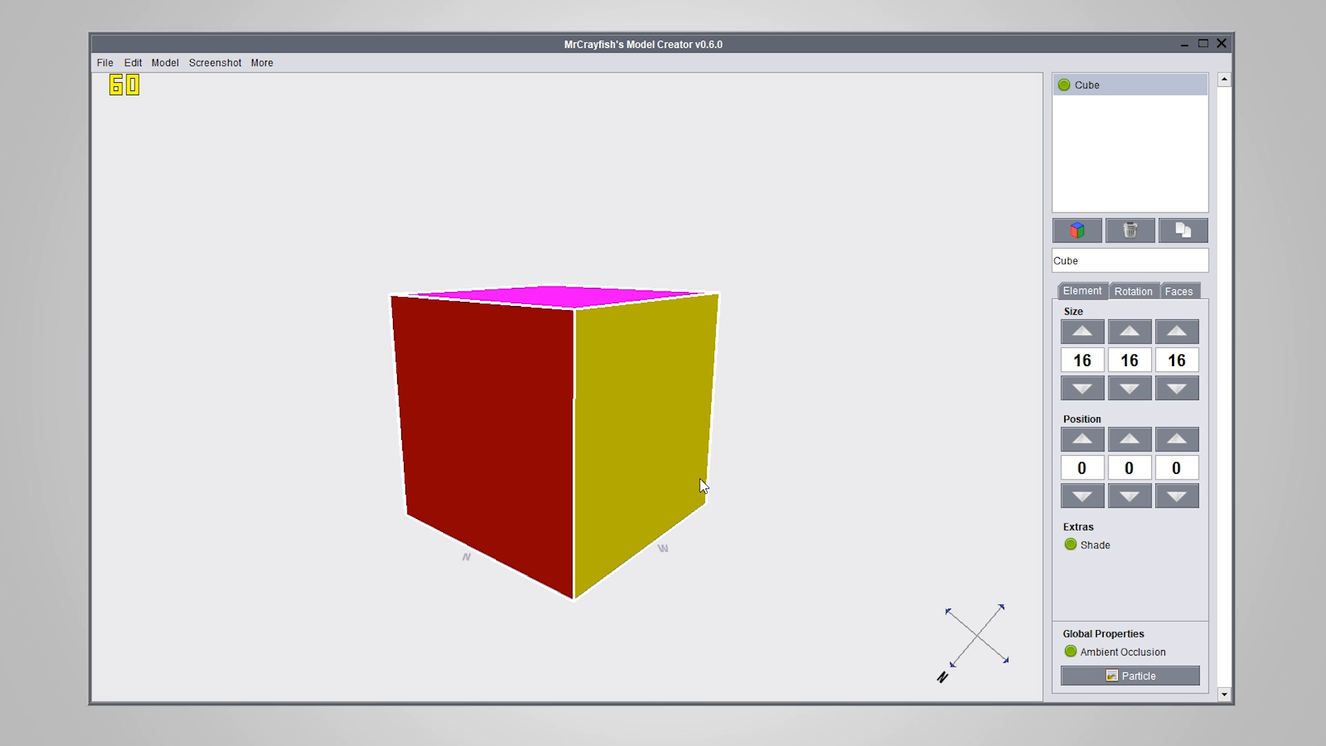
click(262, 62)
mouse_move(357, 112)
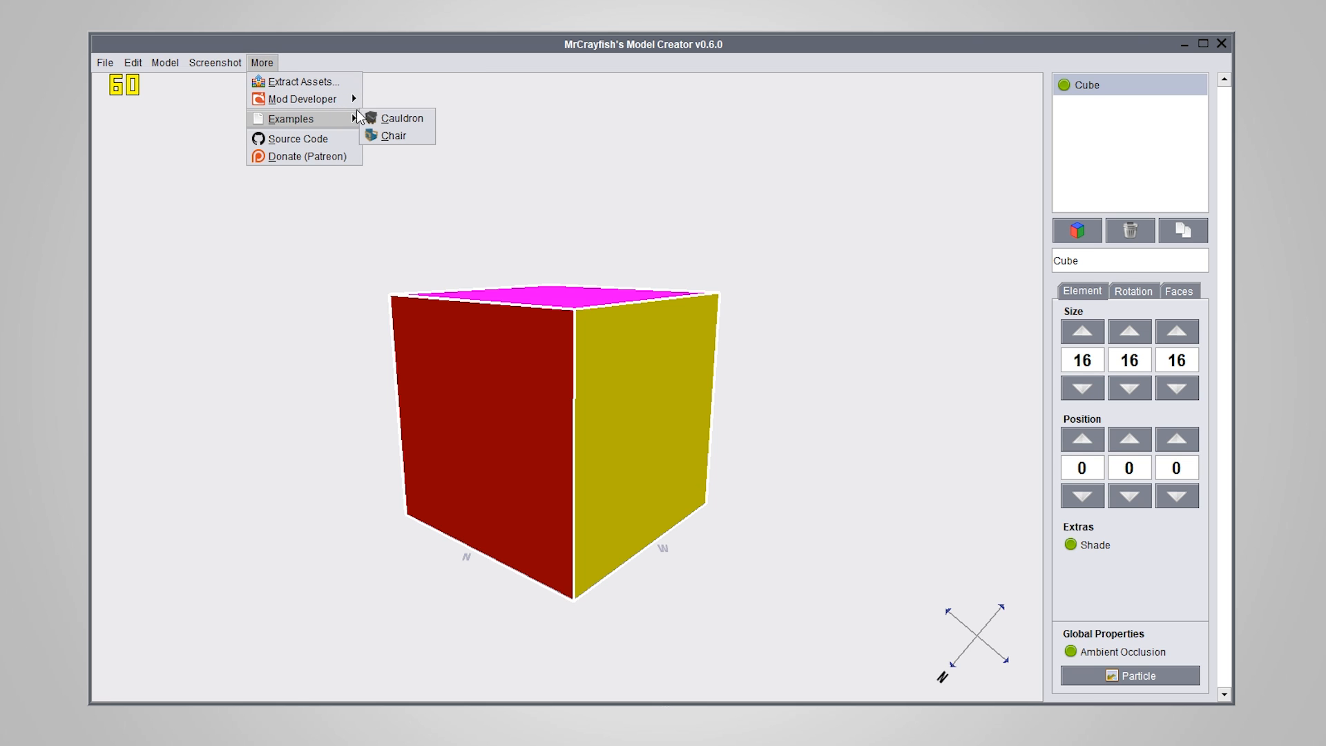
click(393, 136)
drag(820, 474, 698, 513)
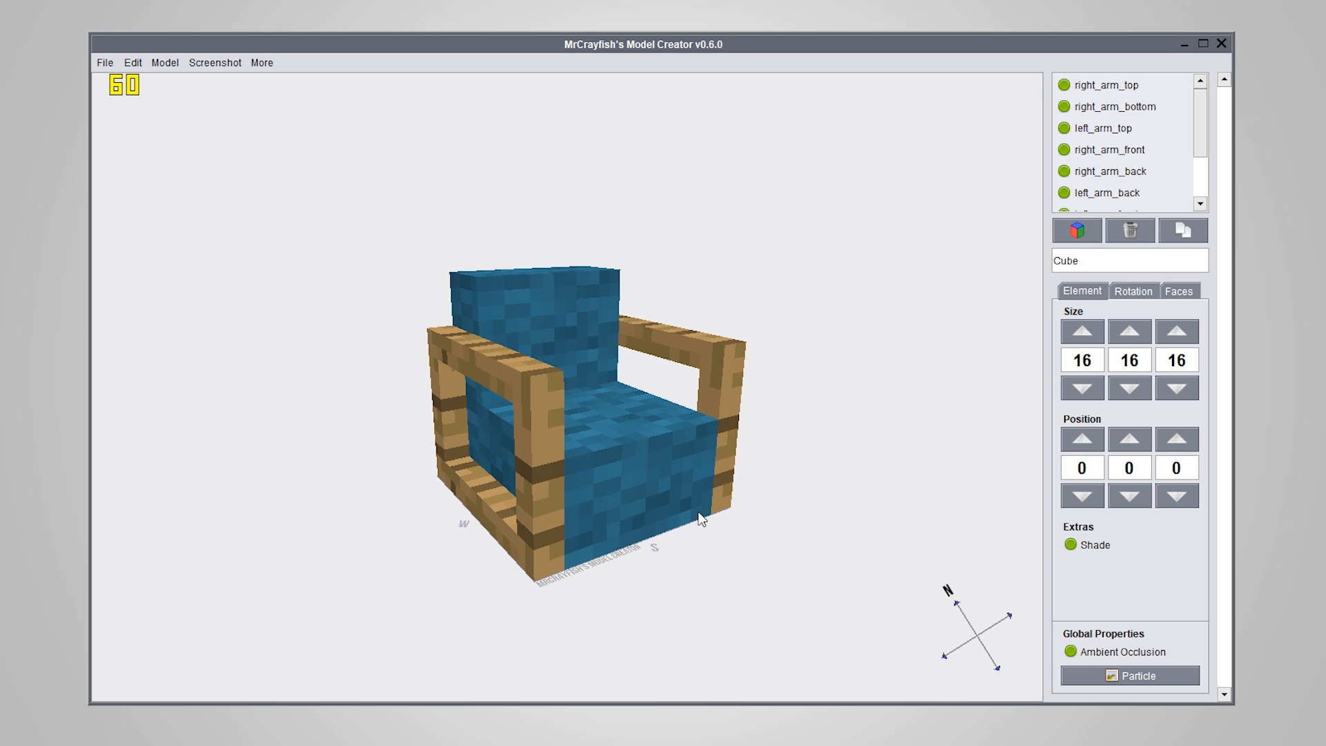
drag(699, 518, 512, 375)
drag(629, 585, 577, 503)
drag(591, 693, 592, 582)
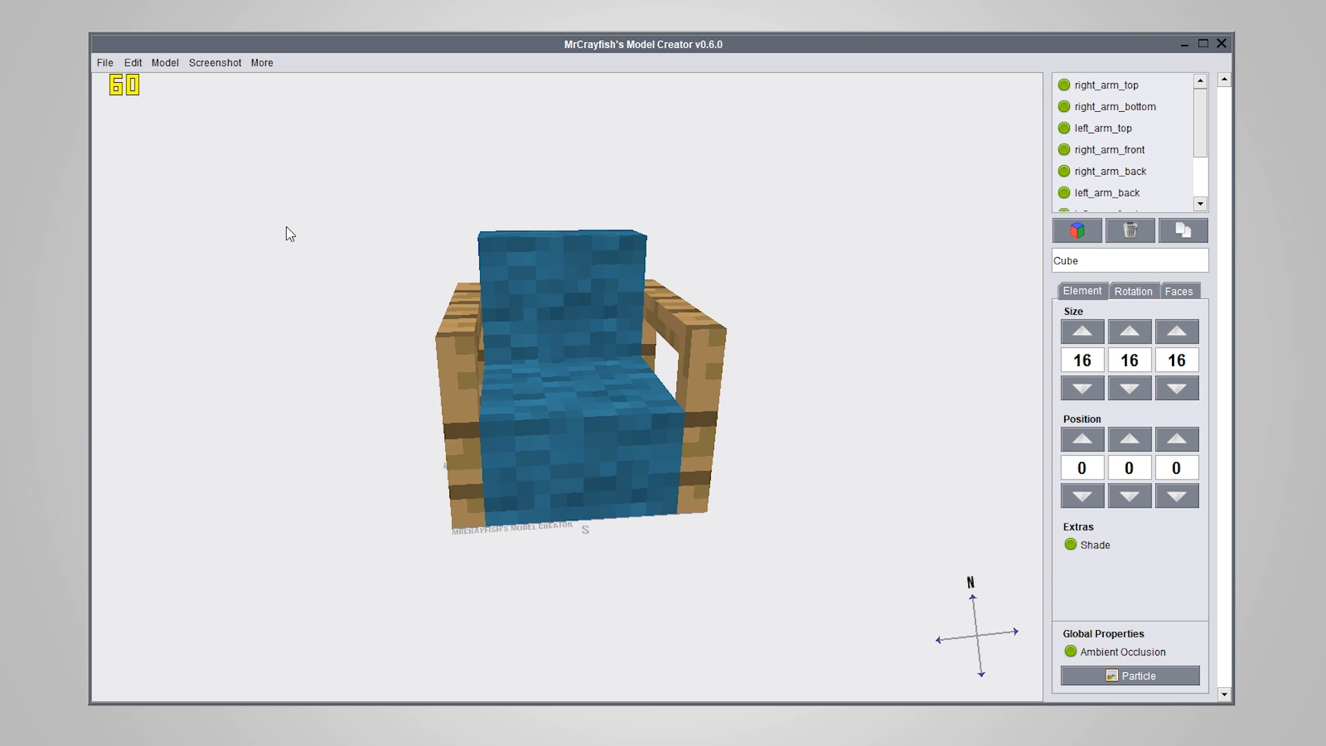
Rotate the whole chair model 90° clockwise two times, viewing it from the south between the turns
click(163, 63)
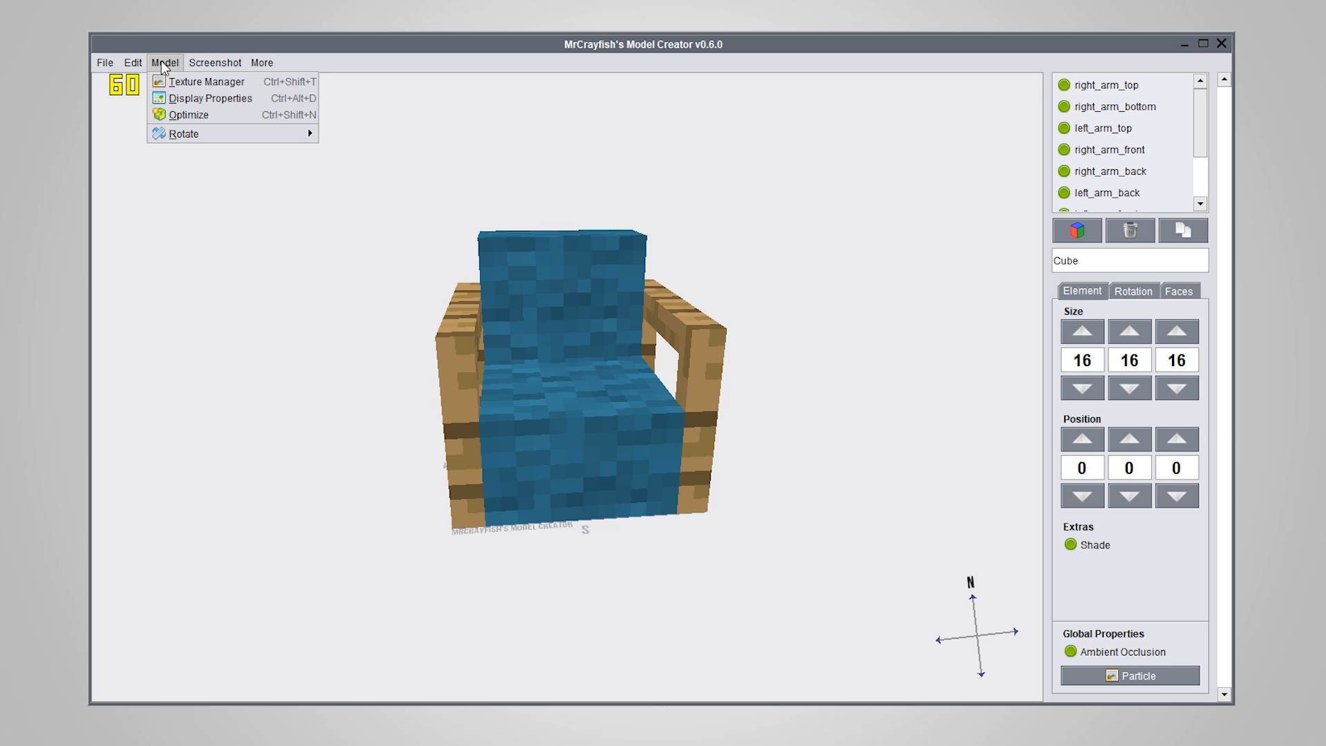
mouse_move(200, 134)
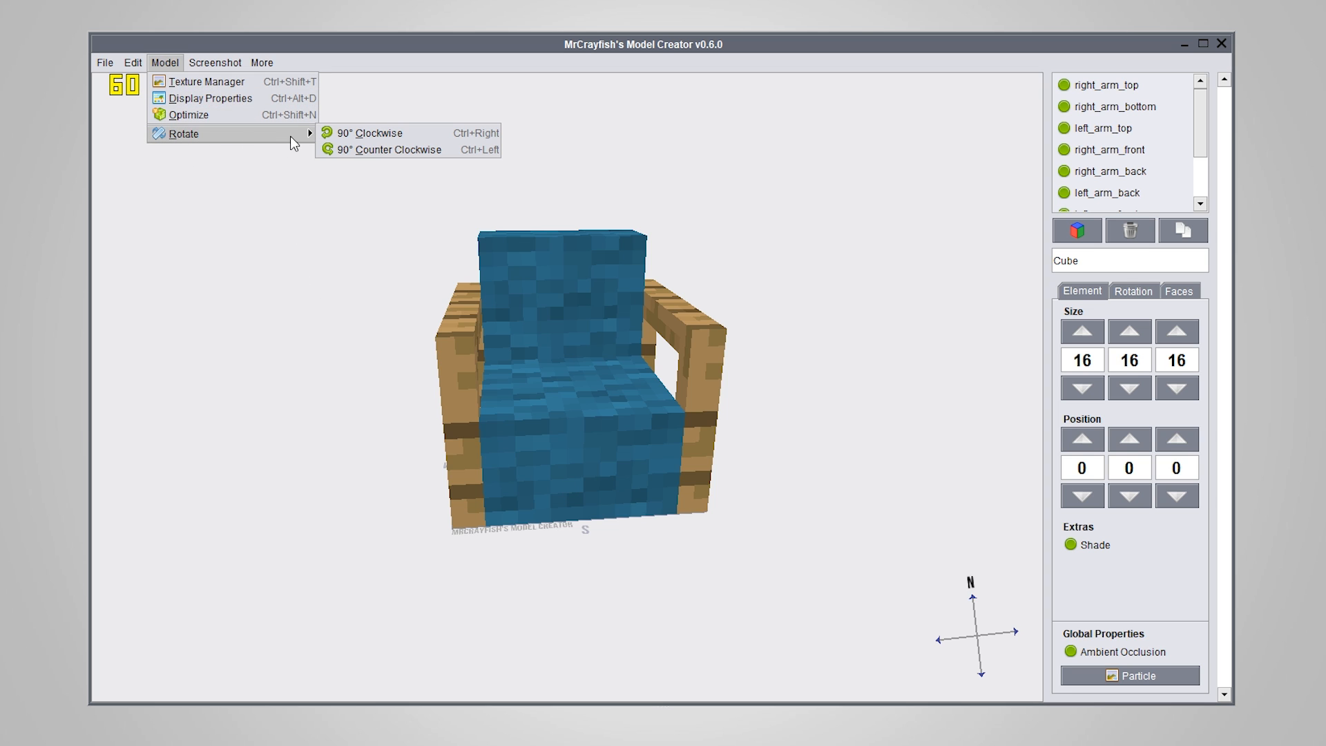
click(381, 130)
right_drag(664, 338, 622, 418)
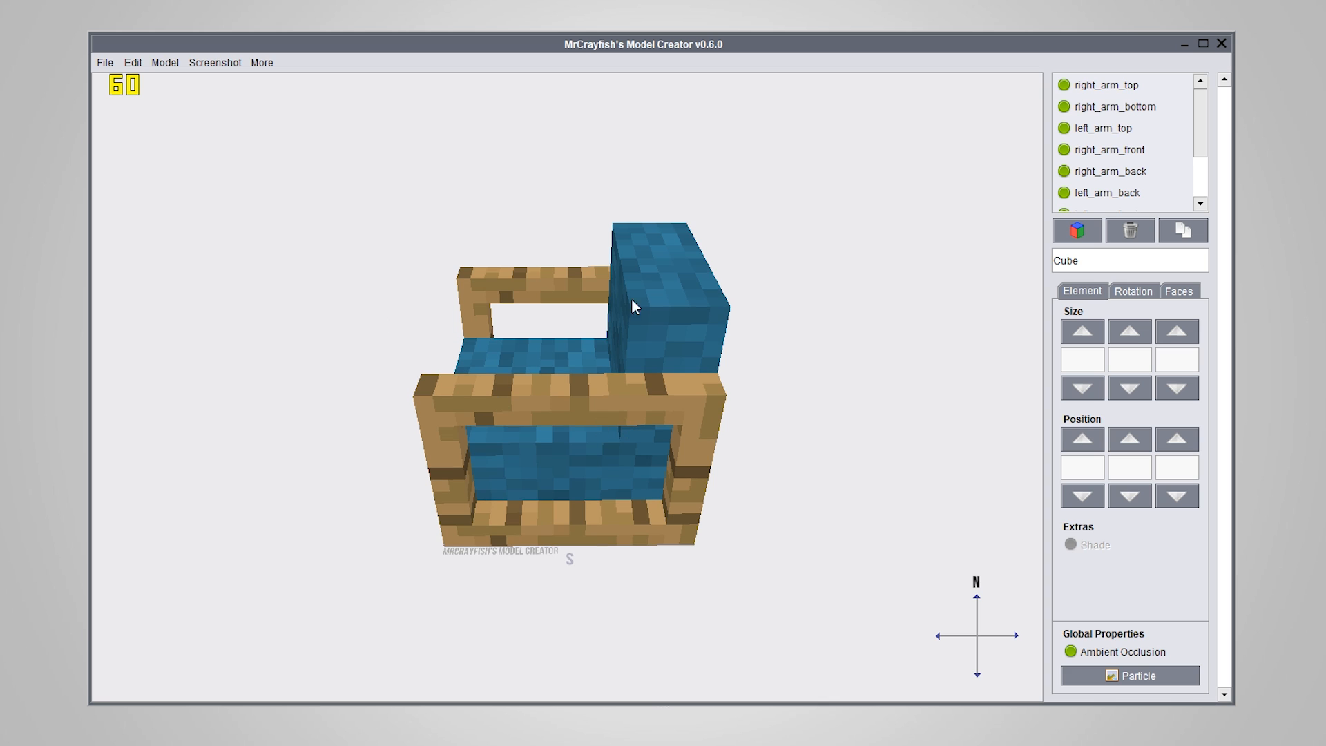
right_drag(631, 298, 504, 371)
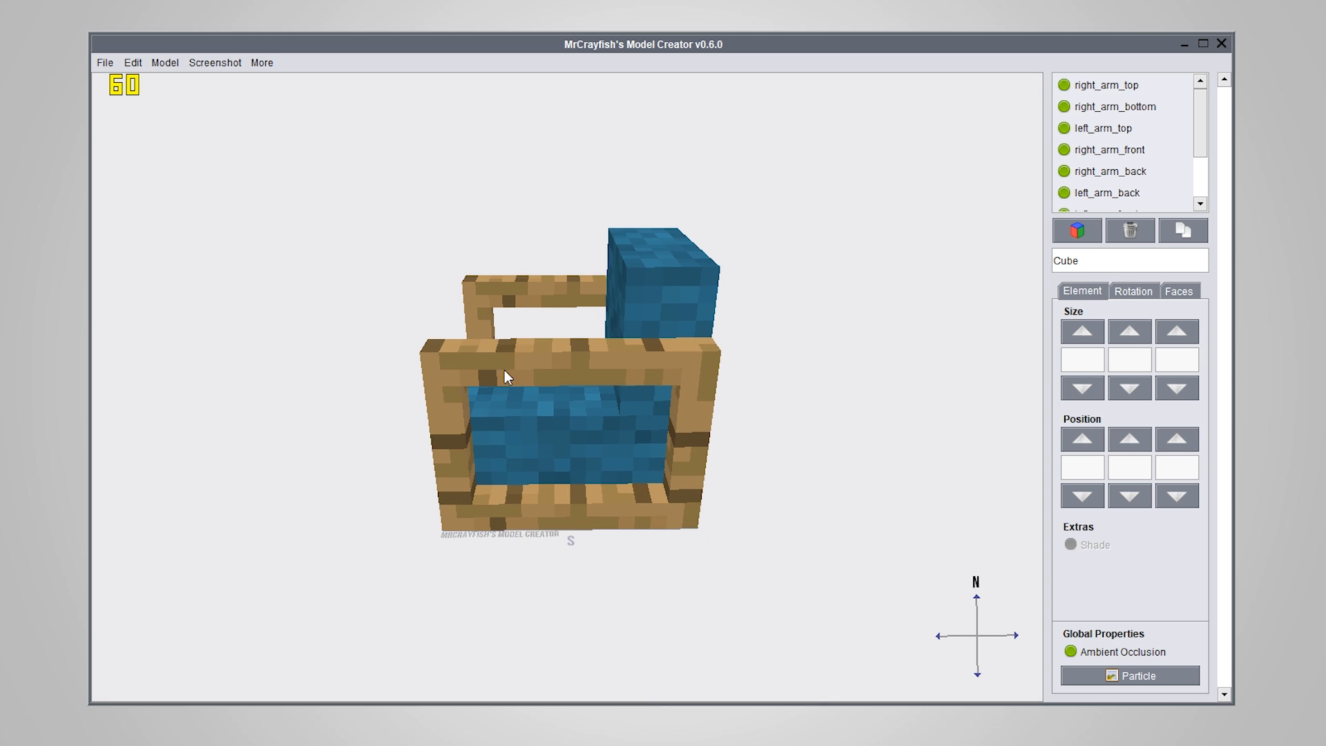
click(164, 62)
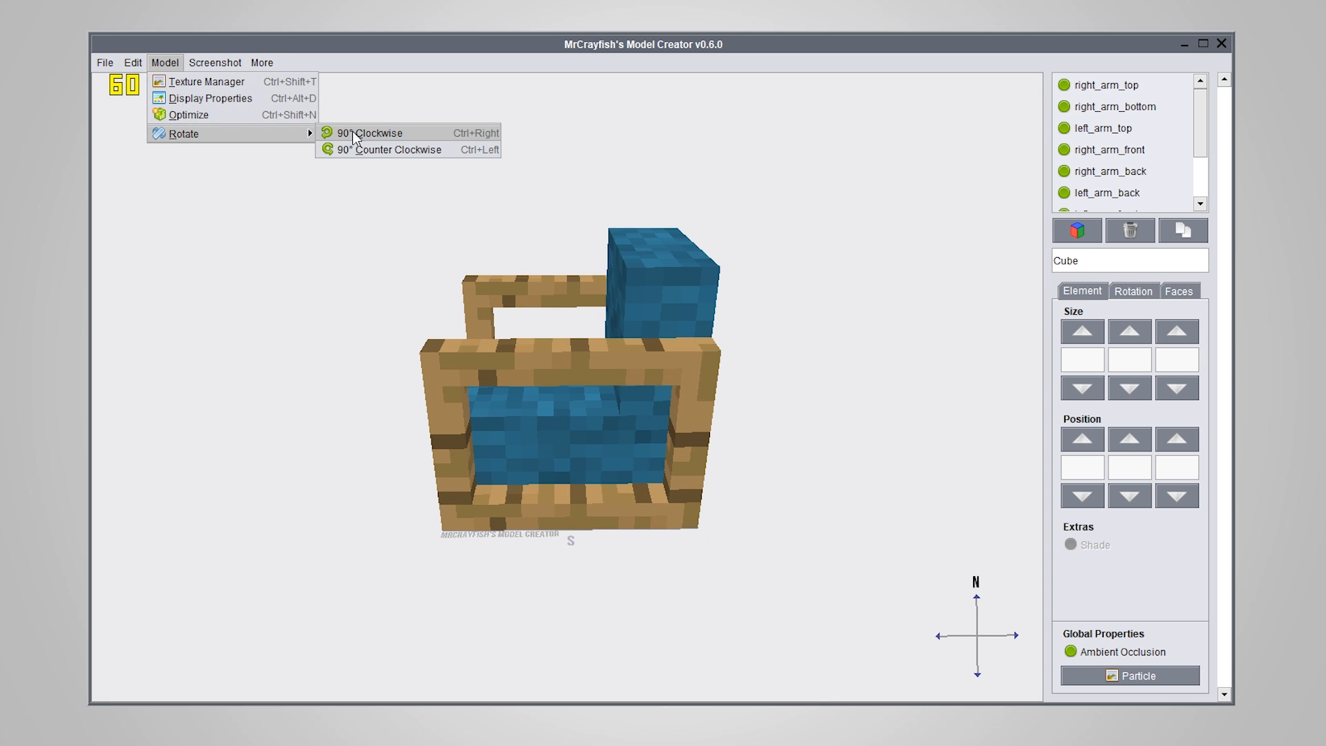
click(402, 130)
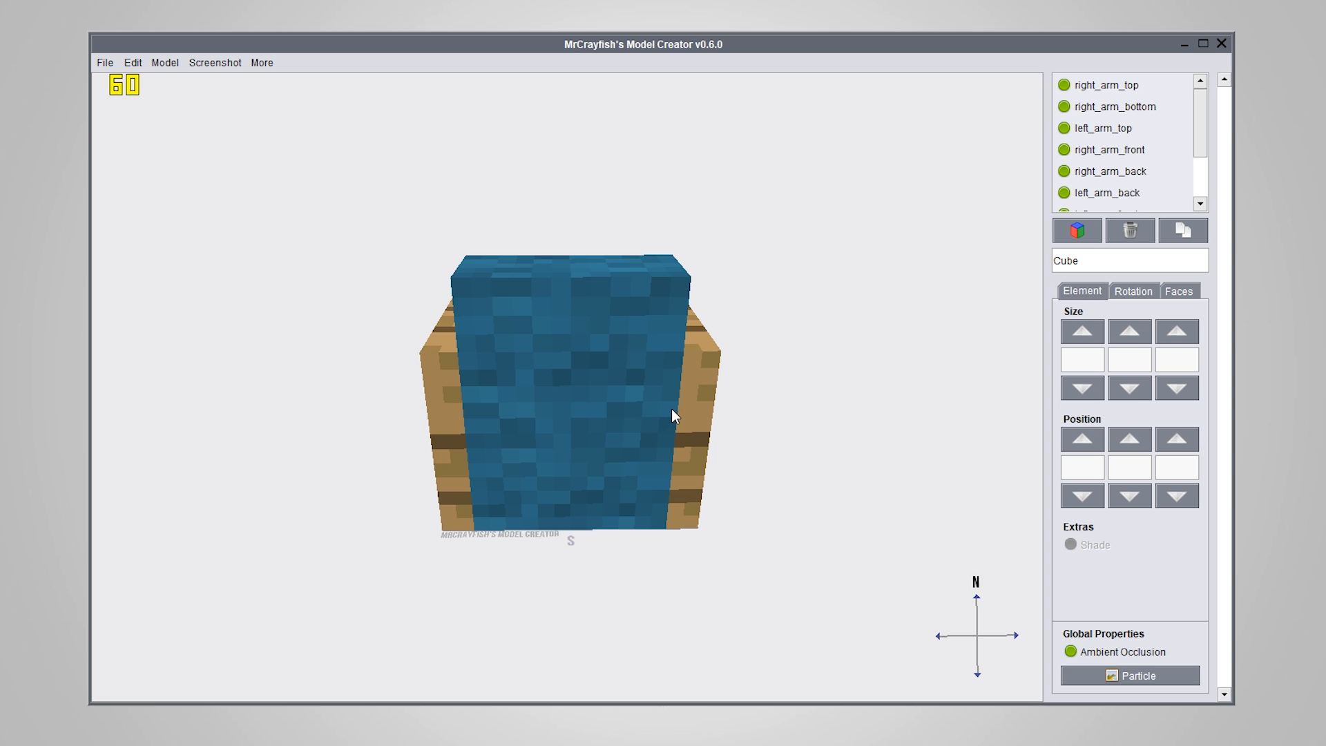
Rotate the chair model back and forth in 90° clockwise and counter clockwise turns until its seat faces south
click(164, 62)
mouse_move(204, 133)
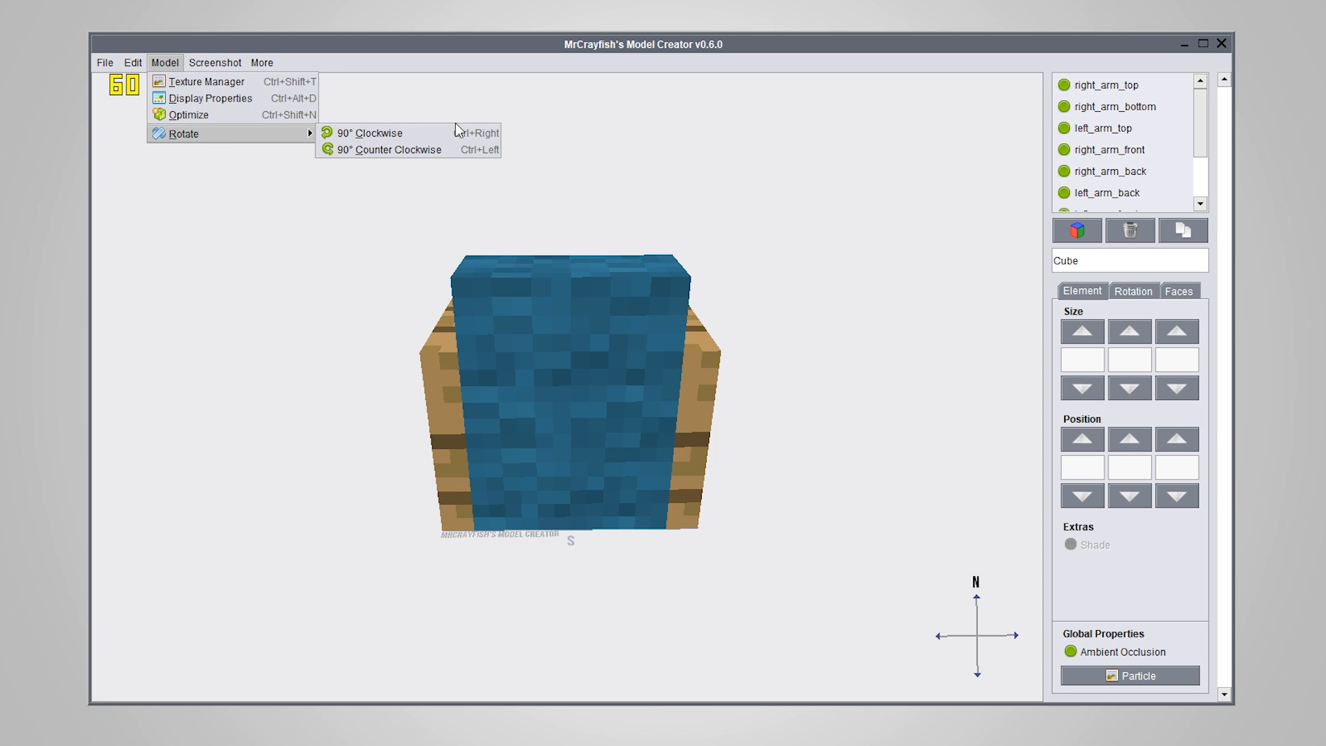
click(732, 239)
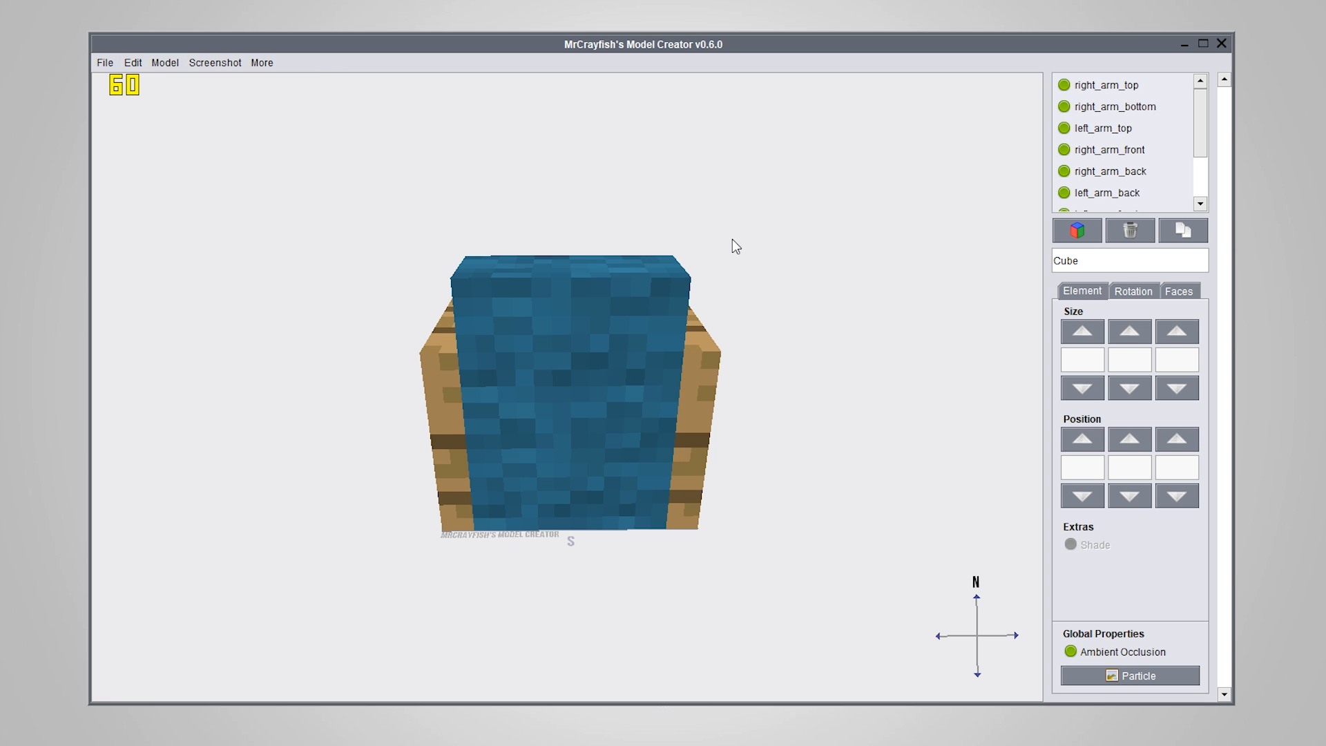
key(ctrl+Right)
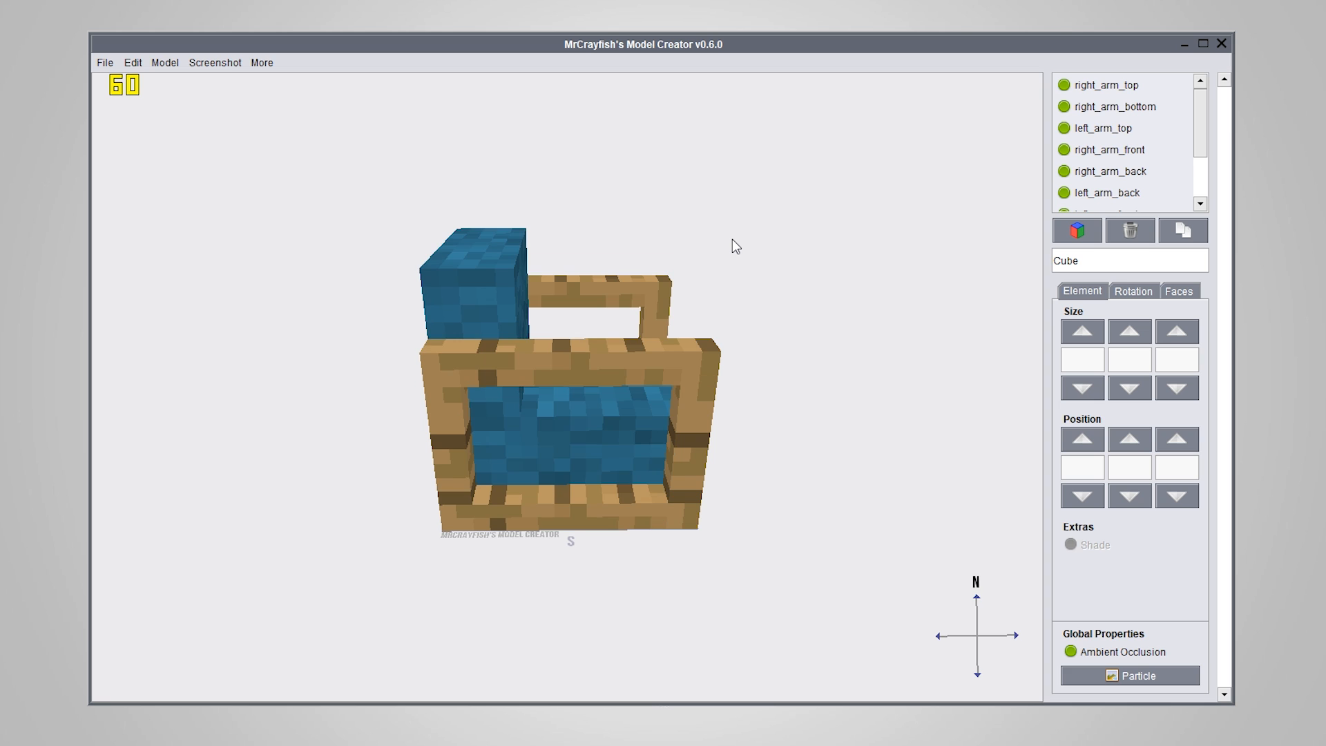
key(ctrl+Right)
key(ctrl+Left)
key(ctrl+Left)
key(ctrl+Left)
key(ctrl+Left)
key(ctrl+Right)
key(ctrl+Left)
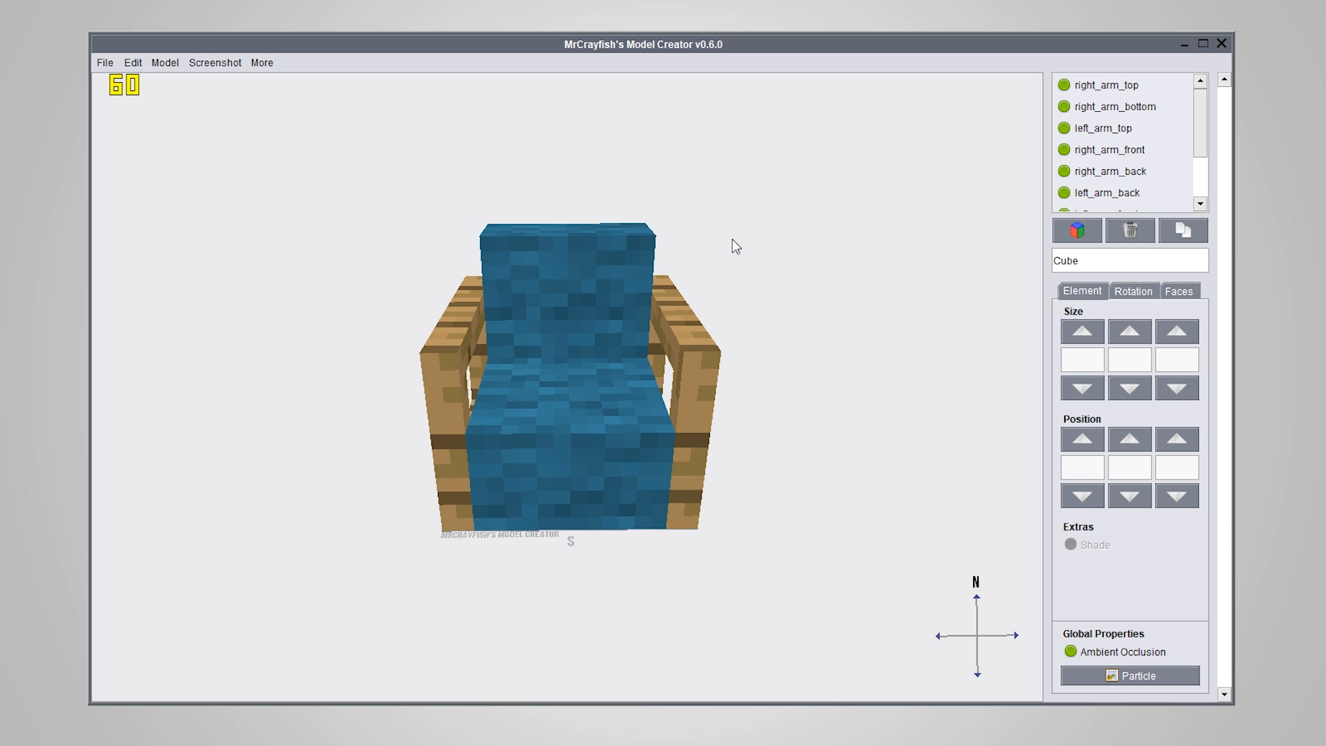
Undo the last rotation of the chair and look at the available undo and redo commands
click(130, 65)
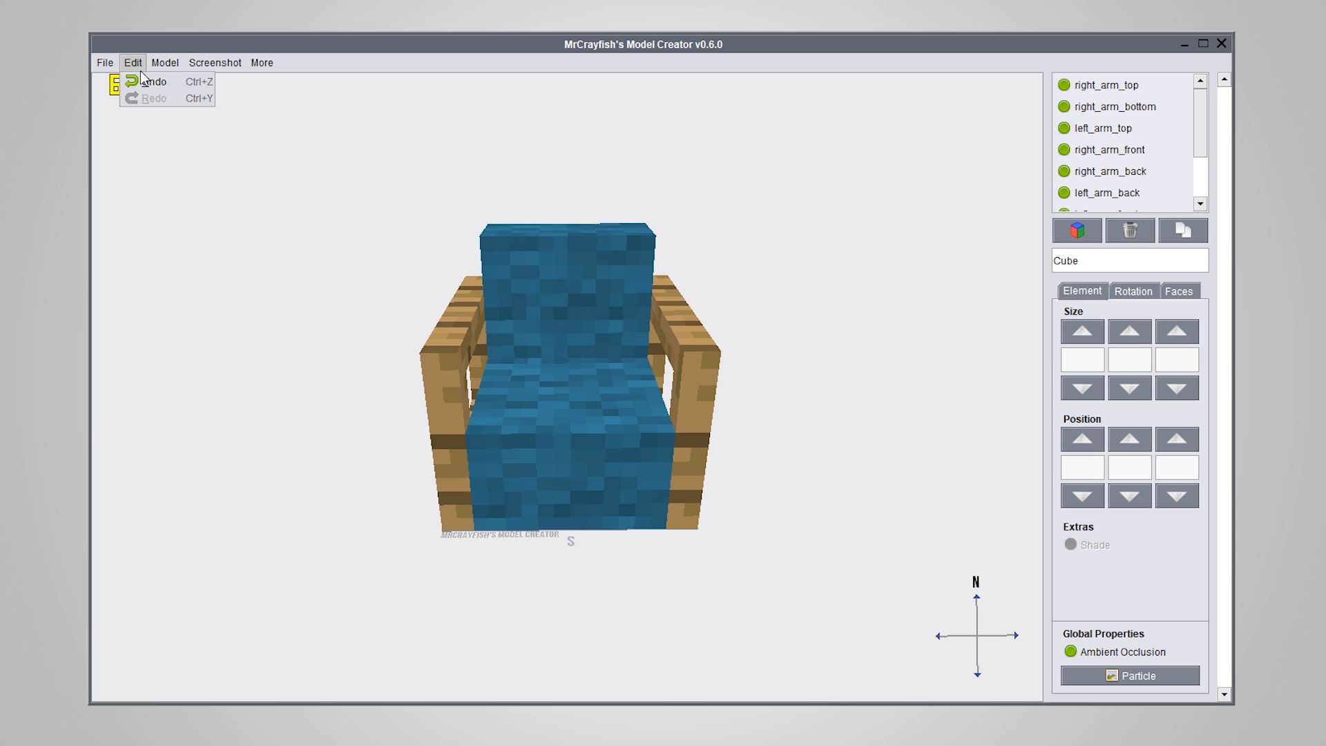
click(148, 83)
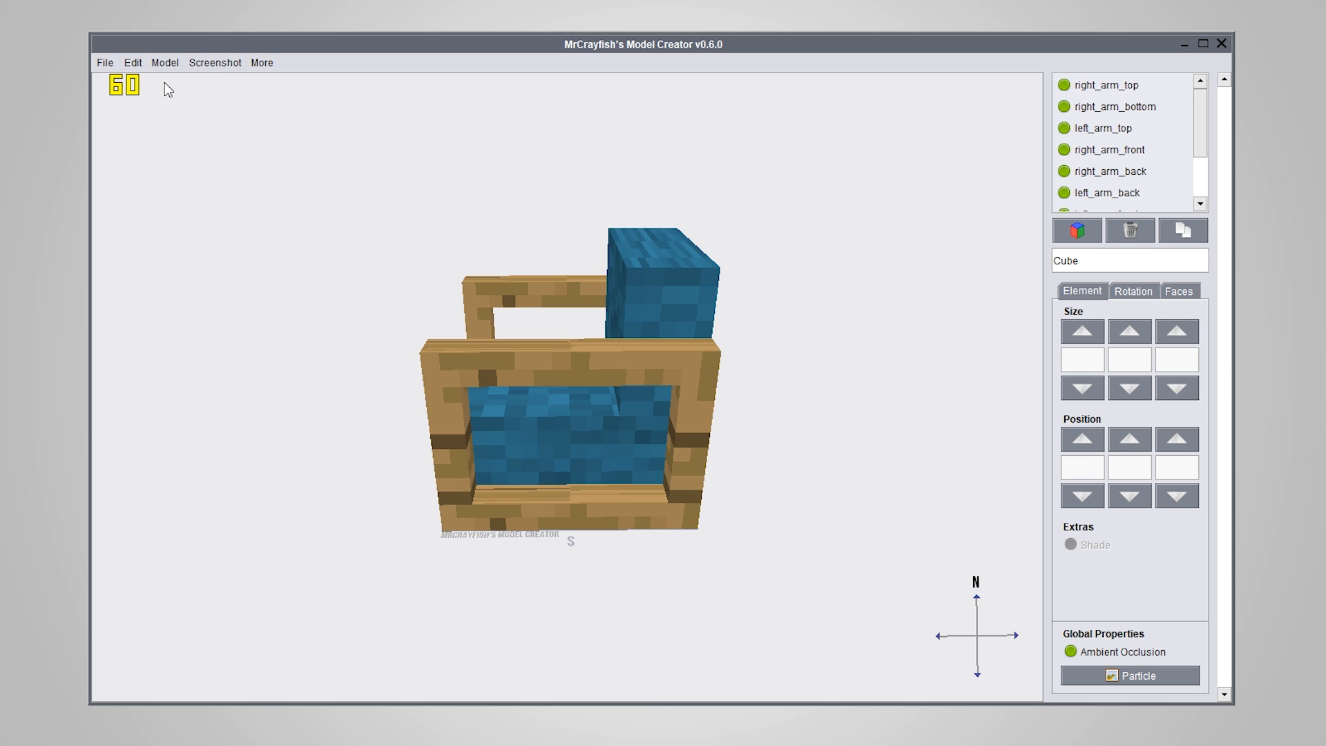
click(130, 62)
click(131, 64)
click(131, 63)
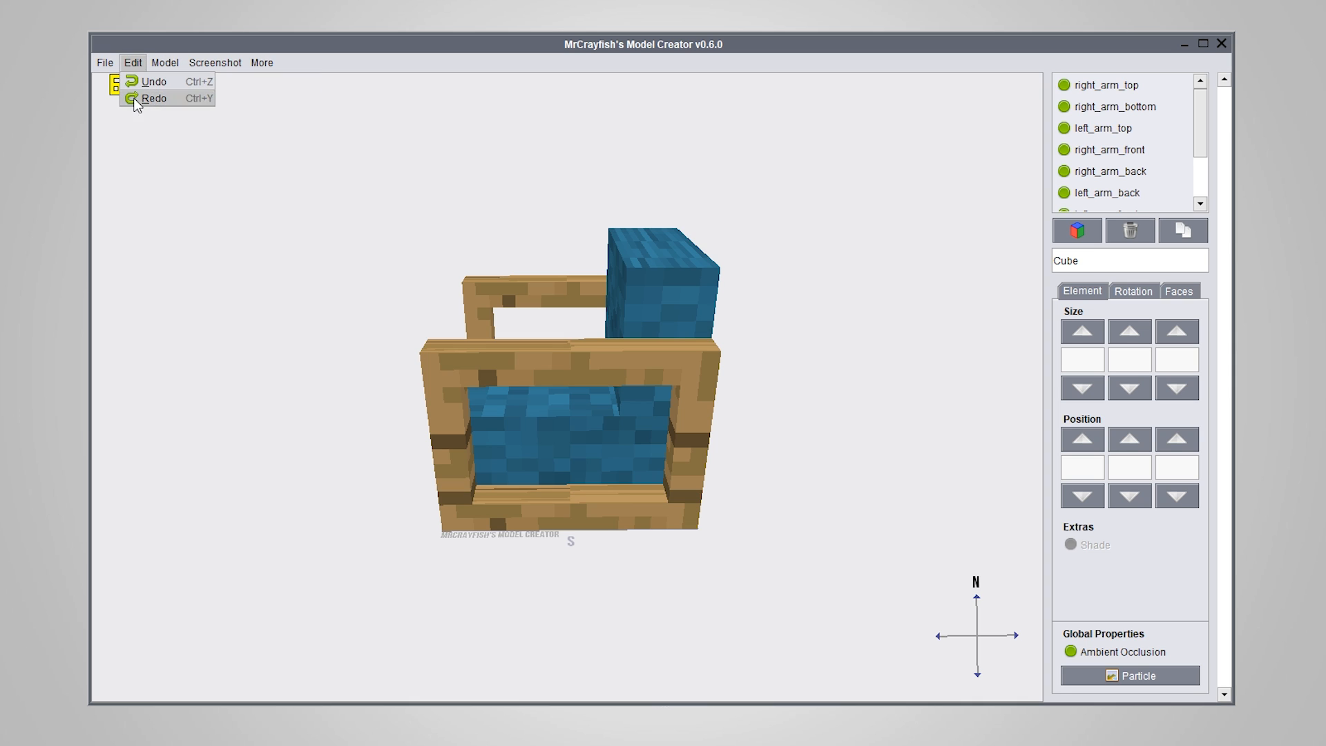
mouse_move(100, 62)
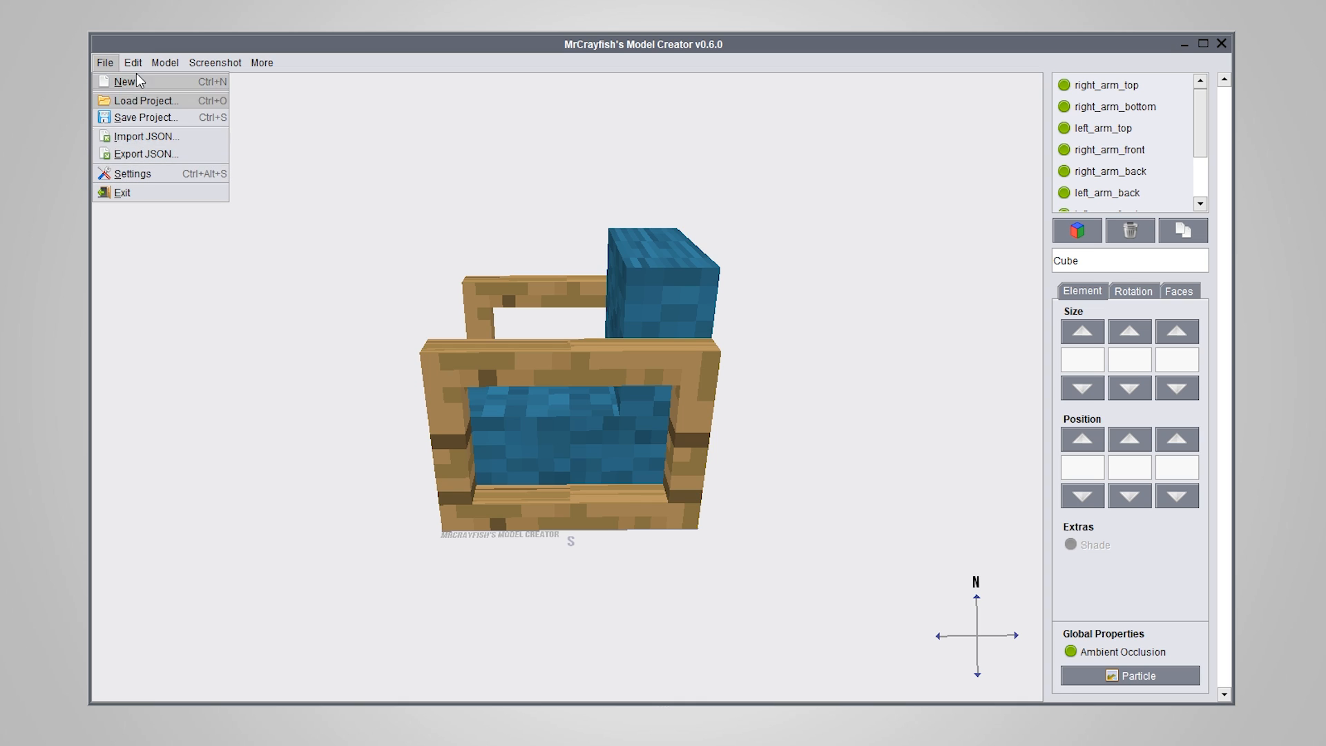
mouse_move(161, 66)
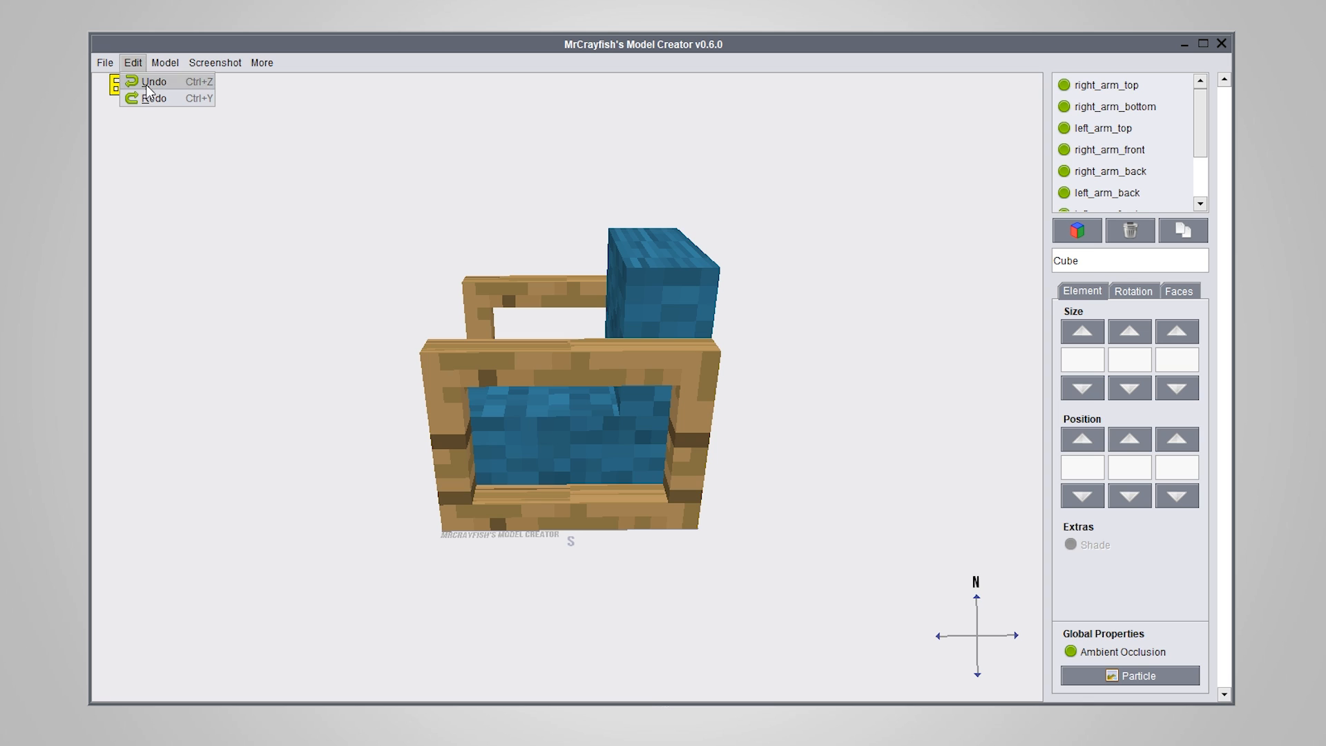
click(277, 325)
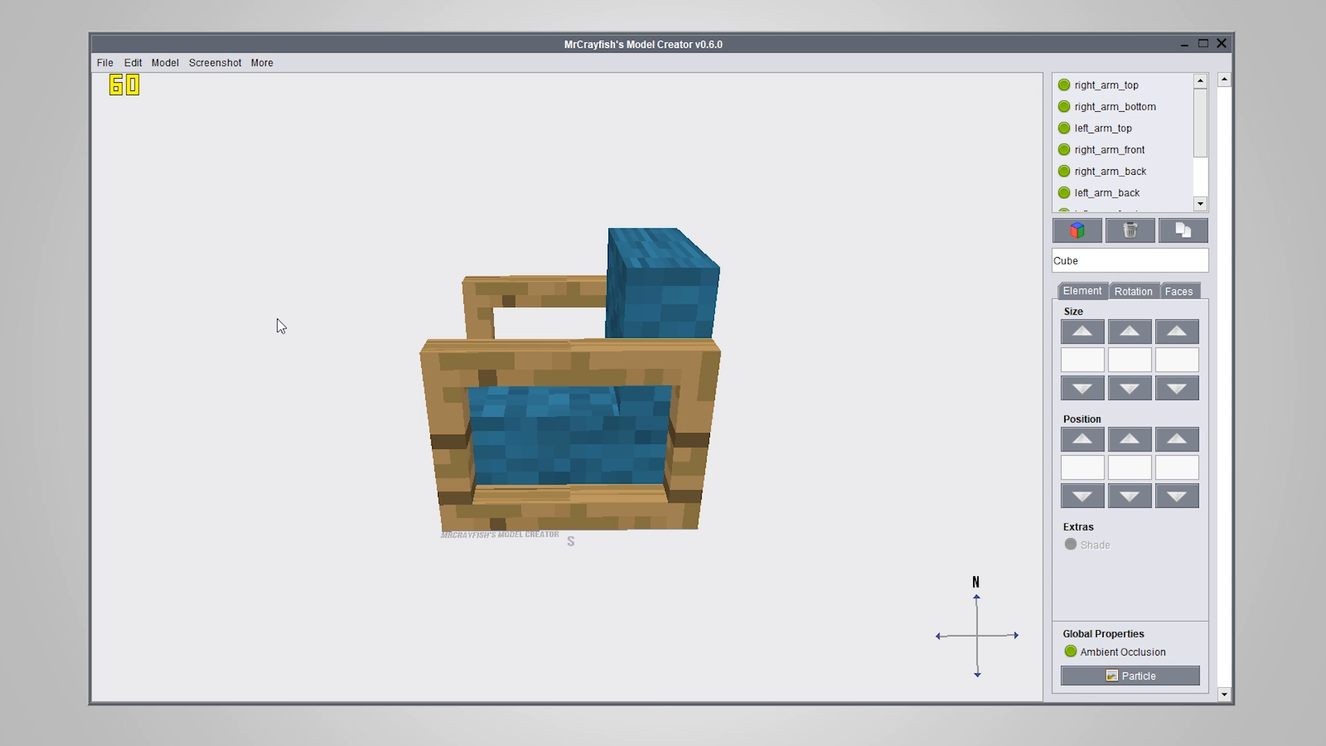
Open the face settings, add a new cube to the chair model and delete it again
click(1179, 291)
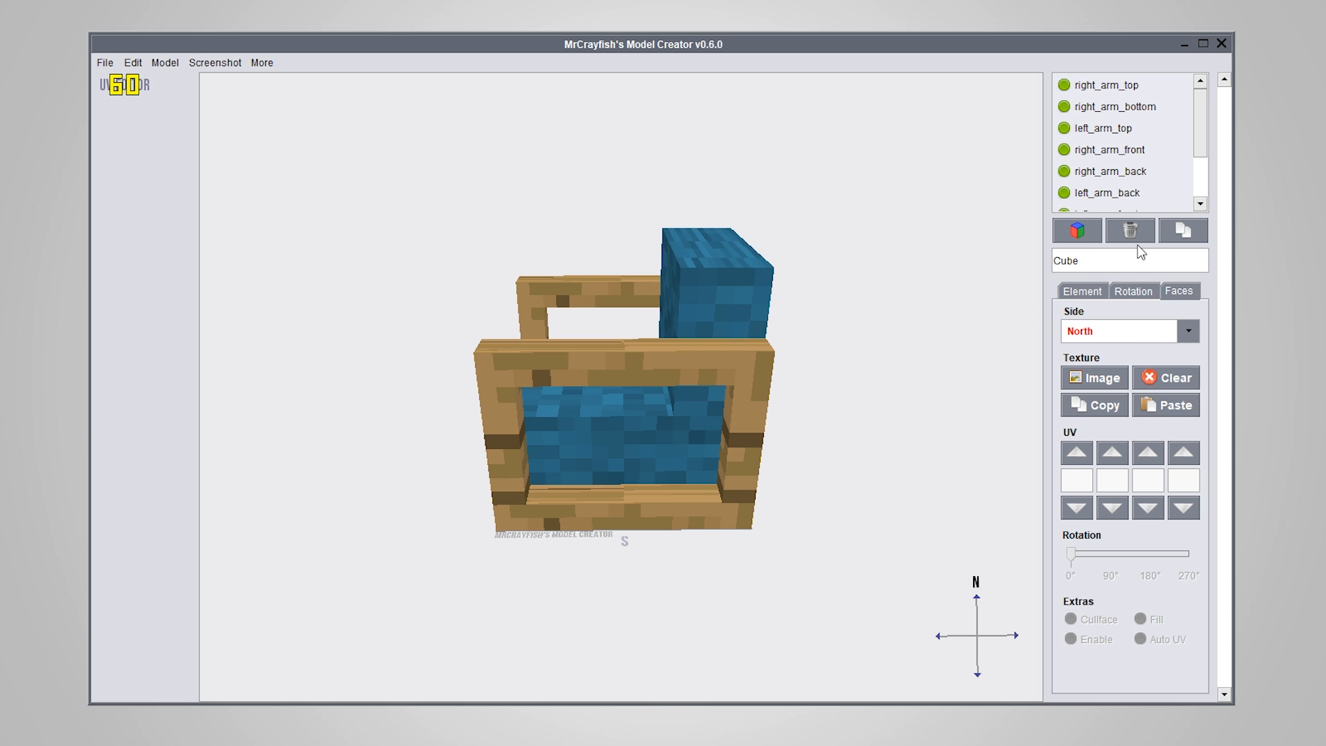
click(1078, 239)
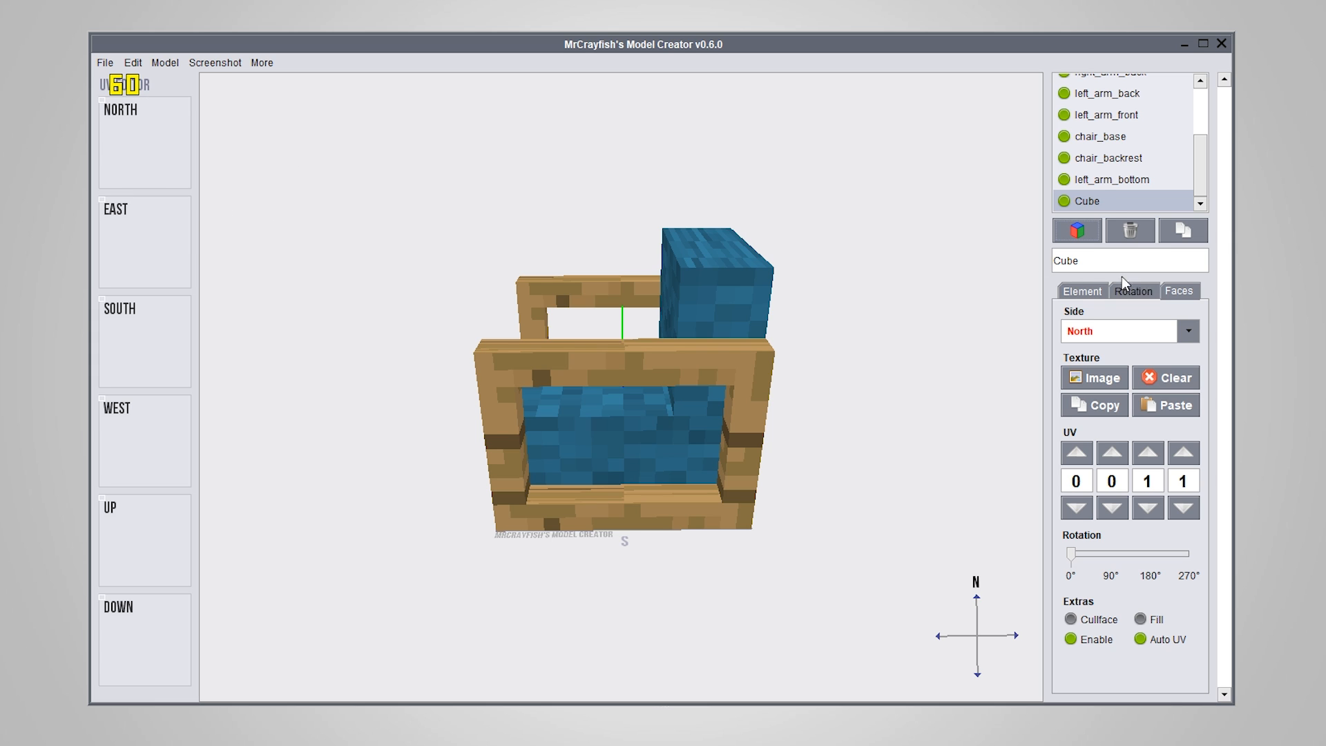
click(1130, 230)
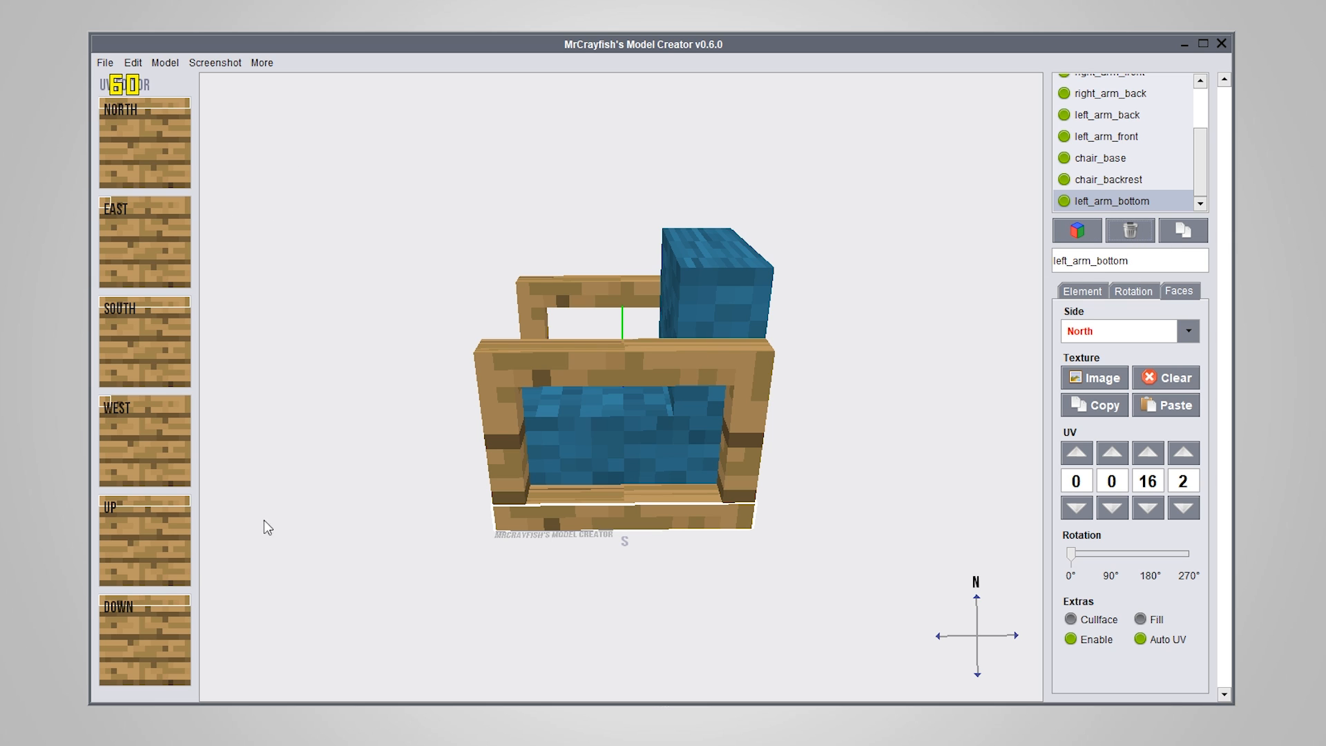
Select the Up side of right_arm_top through the UV editor and set its texture rotation to 0°
drag(399, 468, 653, 472)
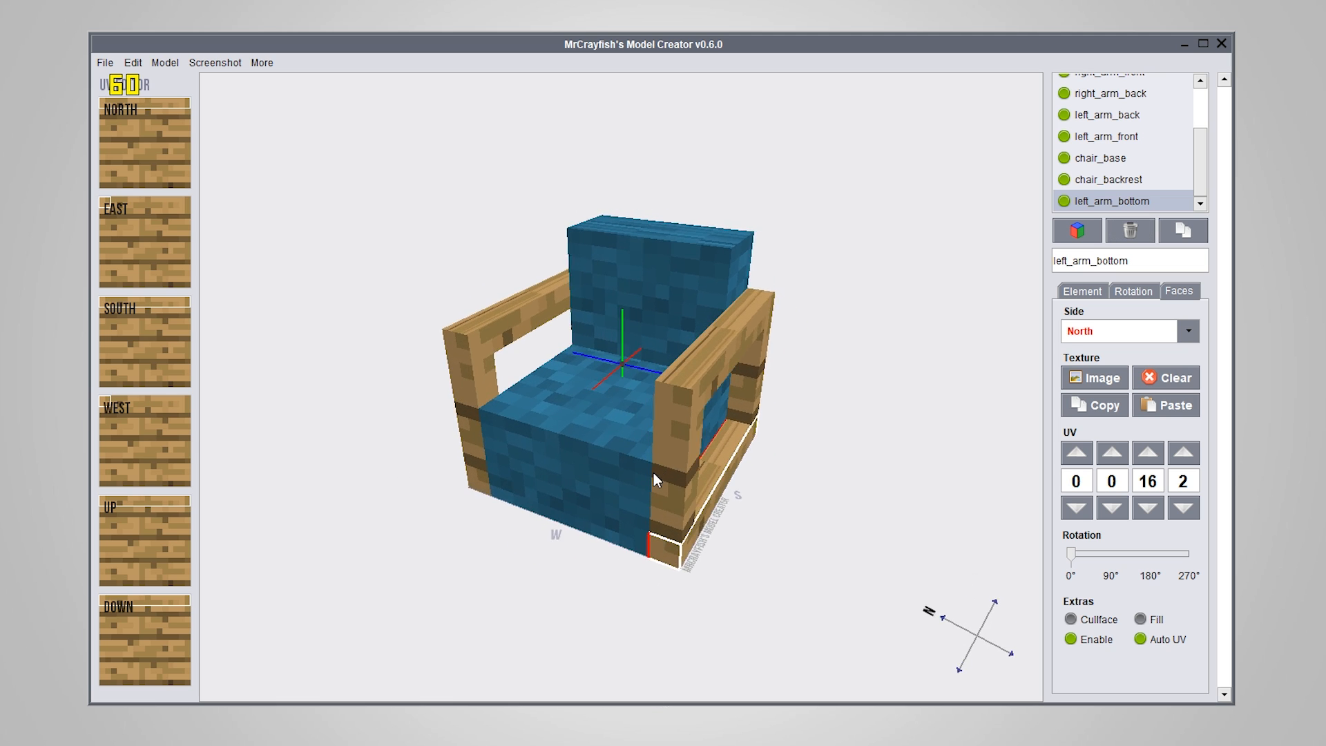
drag(447, 497, 646, 570)
click(533, 425)
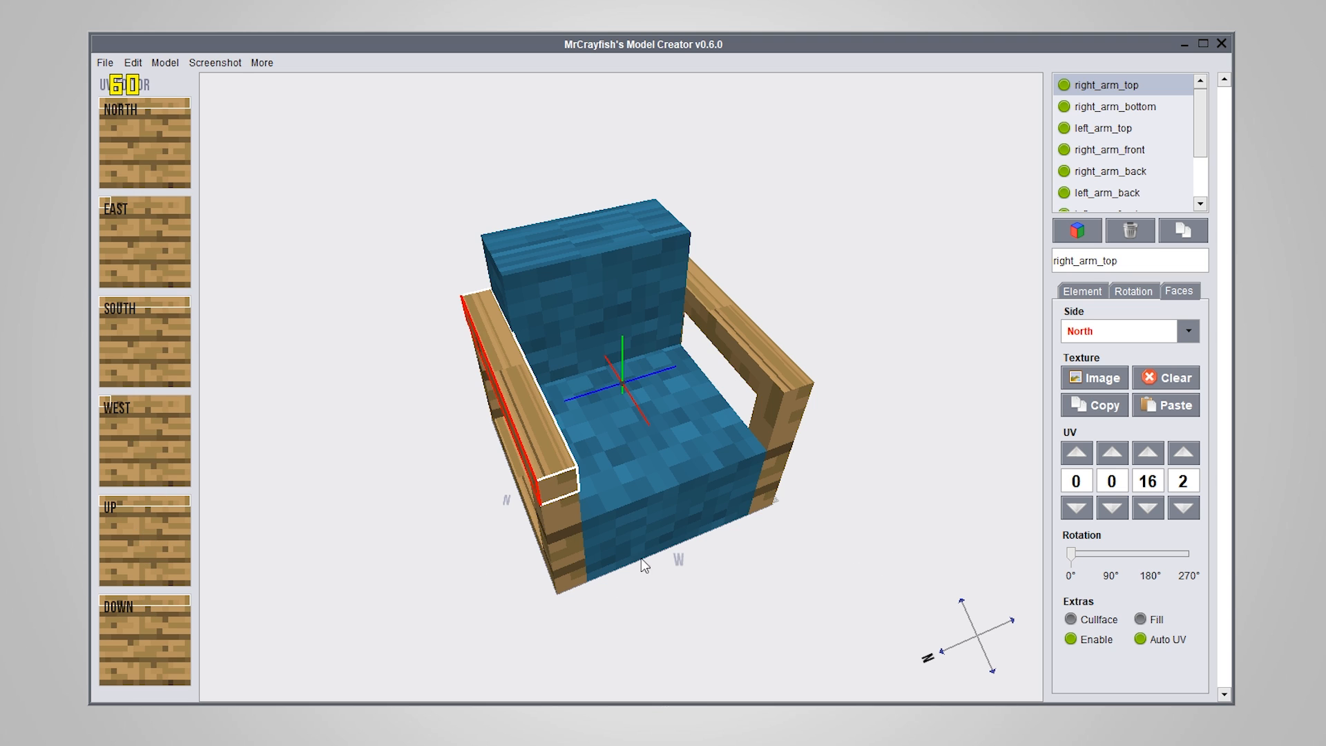
right_drag(641, 558, 567, 495)
scroll(670, 543, up, 6)
mouse_move(130, 503)
right_down()
mouse_move(133, 553)
mouse_move(131, 510)
mouse_move(151, 504)
right_up()
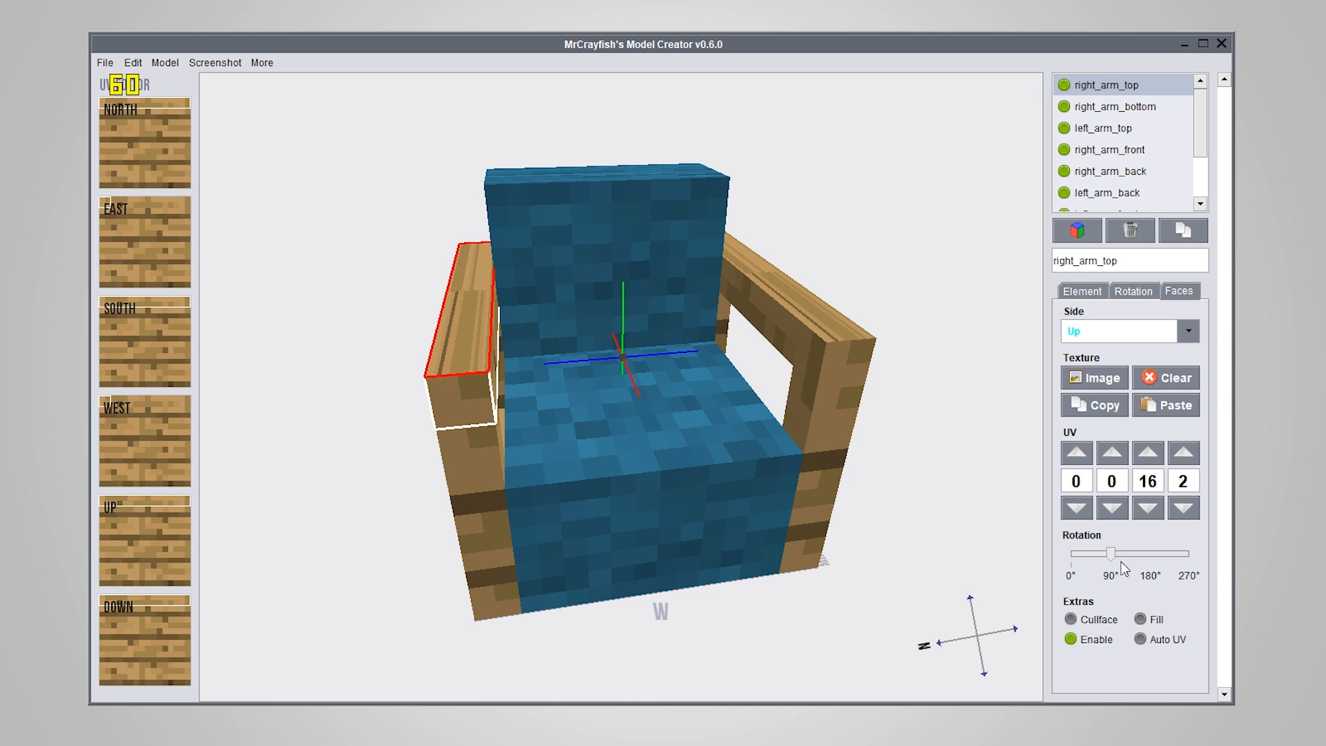
drag(1110, 554, 1034, 556)
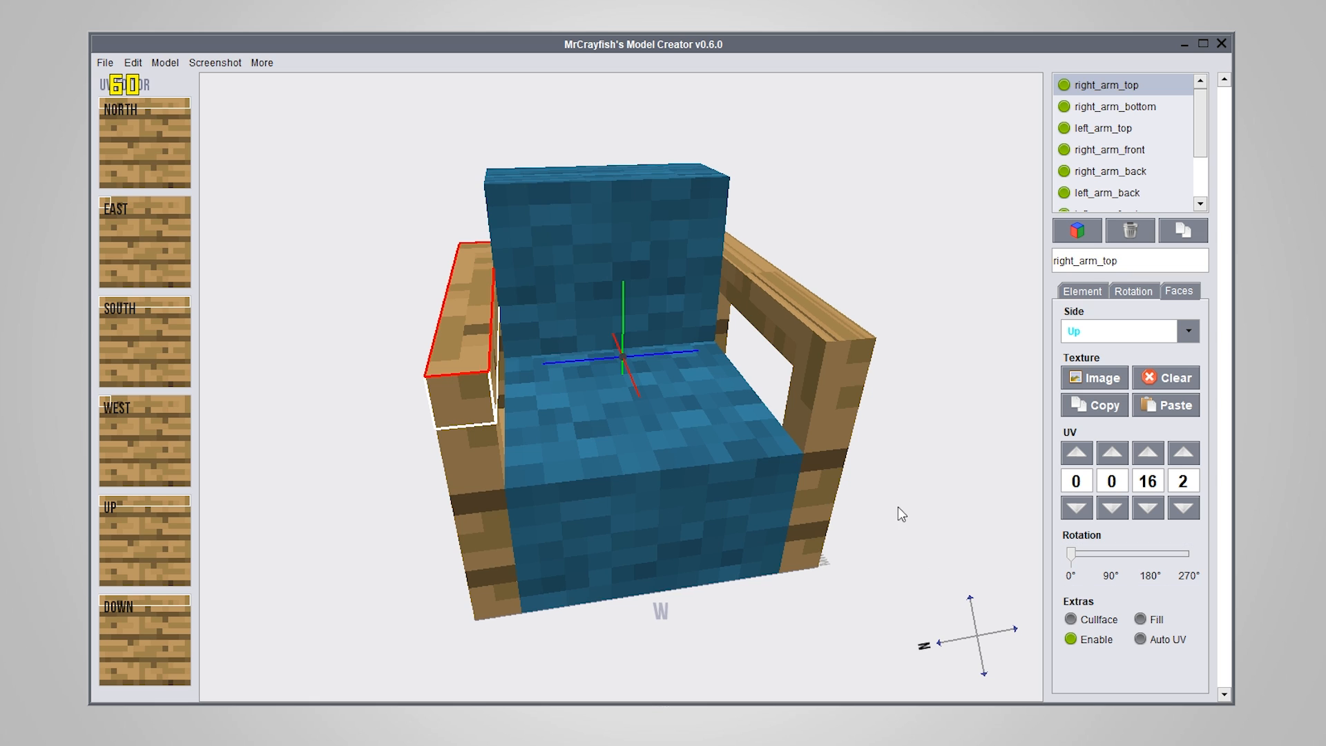
View the chair from several angles while selecting right_arm_bottom and chair_backrest, and clear the selection
drag(897, 507, 691, 615)
click(634, 649)
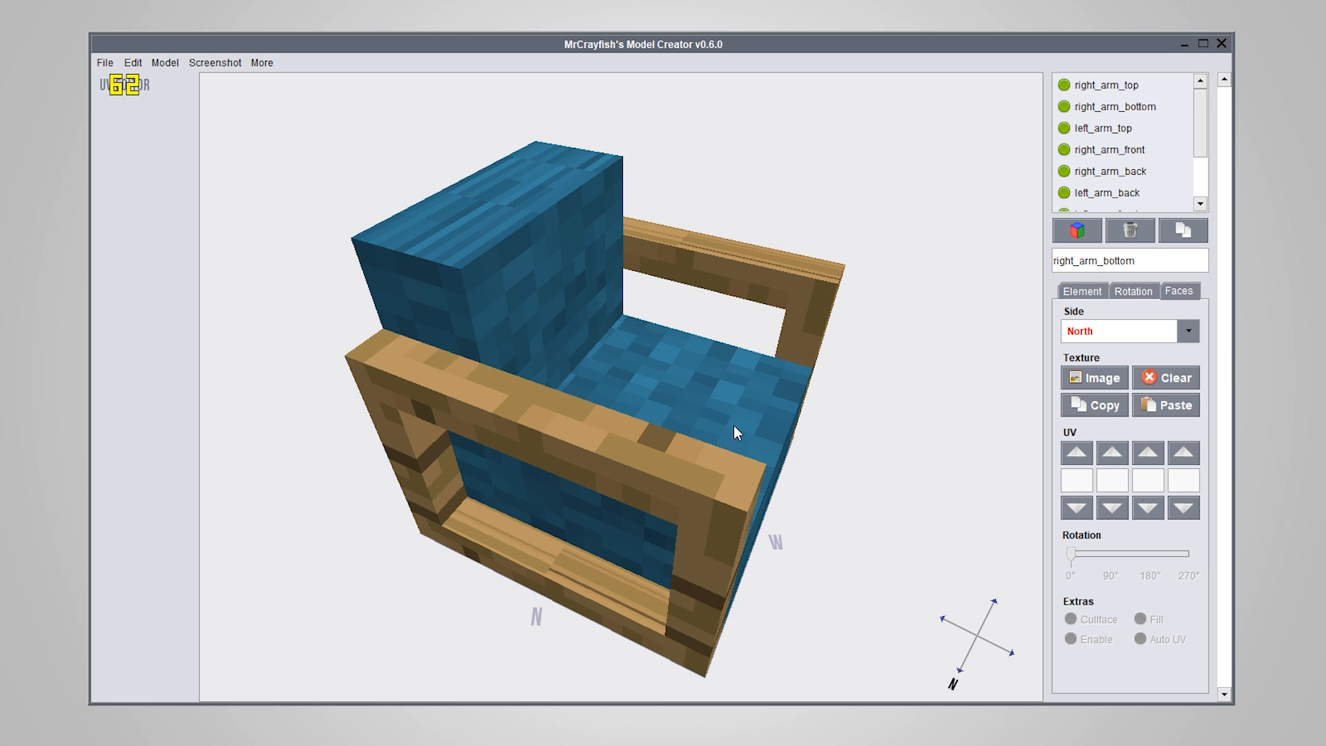
drag(734, 426, 559, 483)
click(609, 266)
drag(609, 269, 612, 555)
click(635, 576)
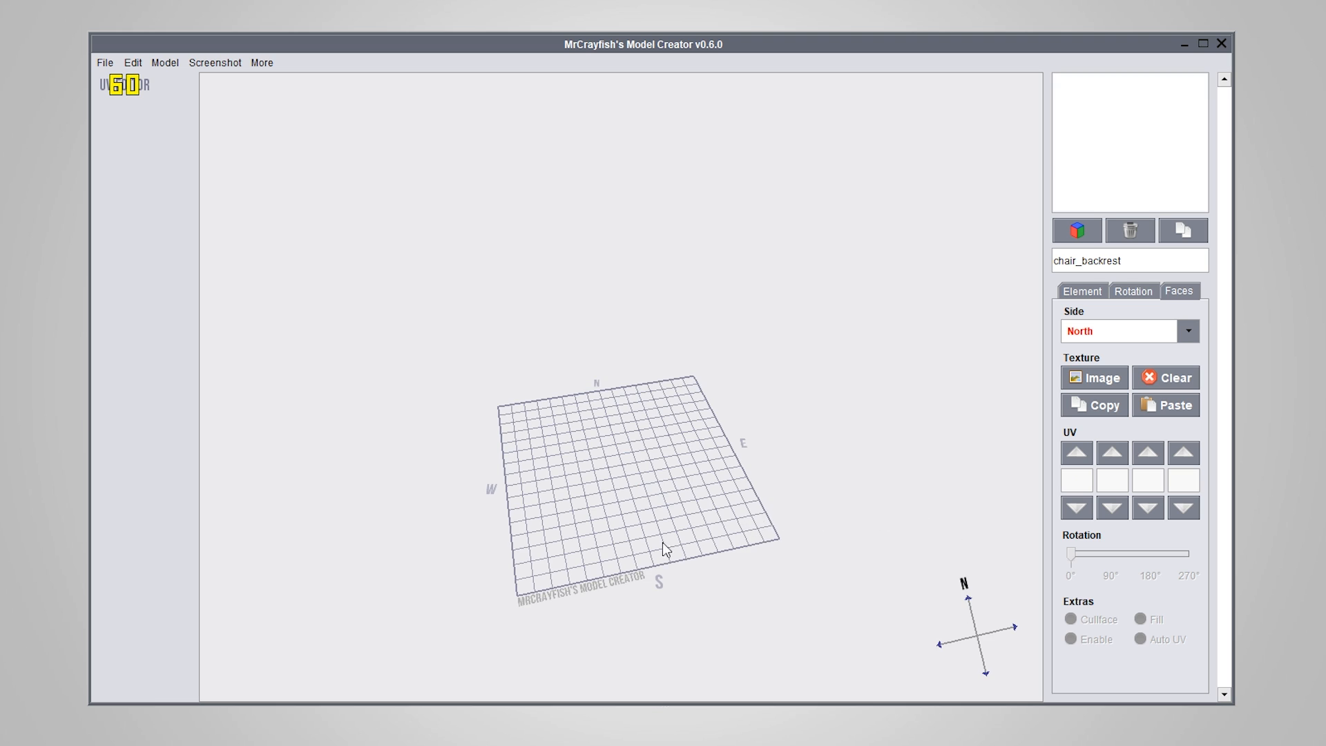
Start a new empty model in place of the chair and return to the element settings
right_drag(662, 541, 611, 507)
drag(612, 513, 506, 439)
scroll(666, 509, up, 5)
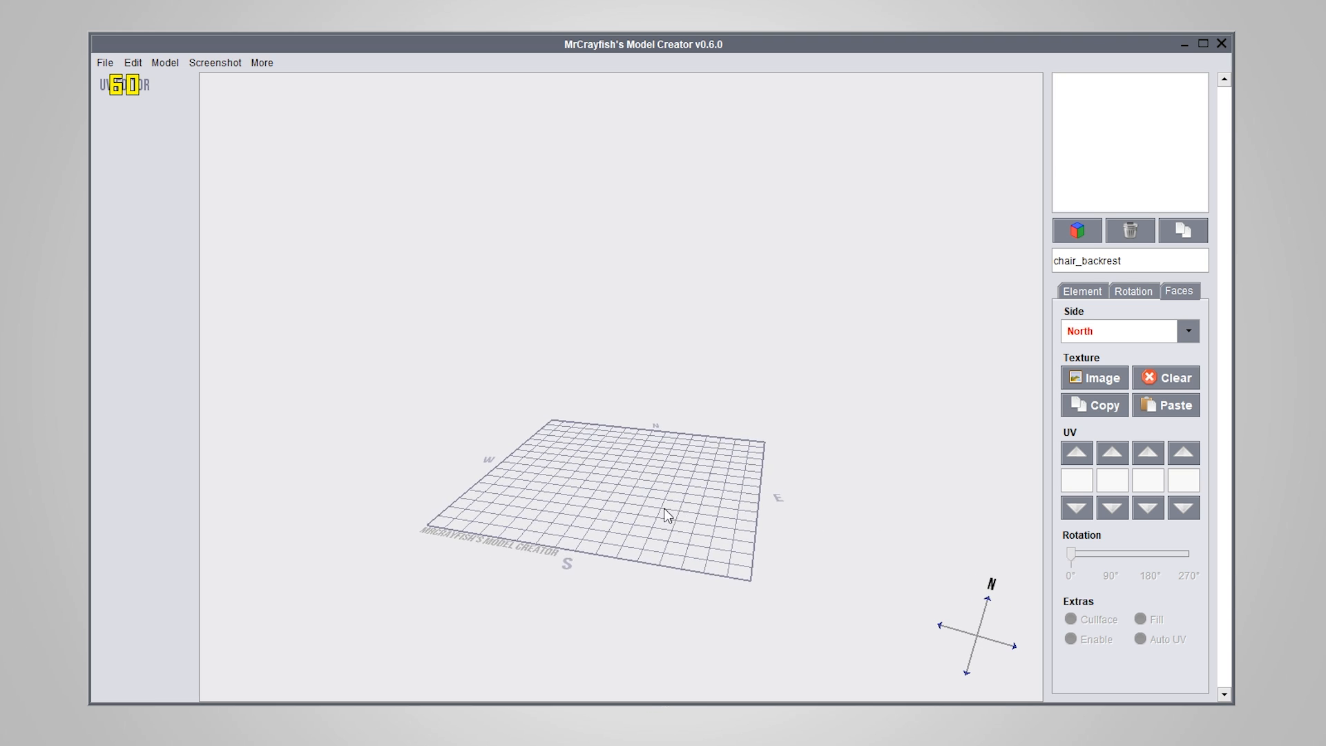
right_drag(653, 492, 658, 516)
drag(658, 516, 689, 409)
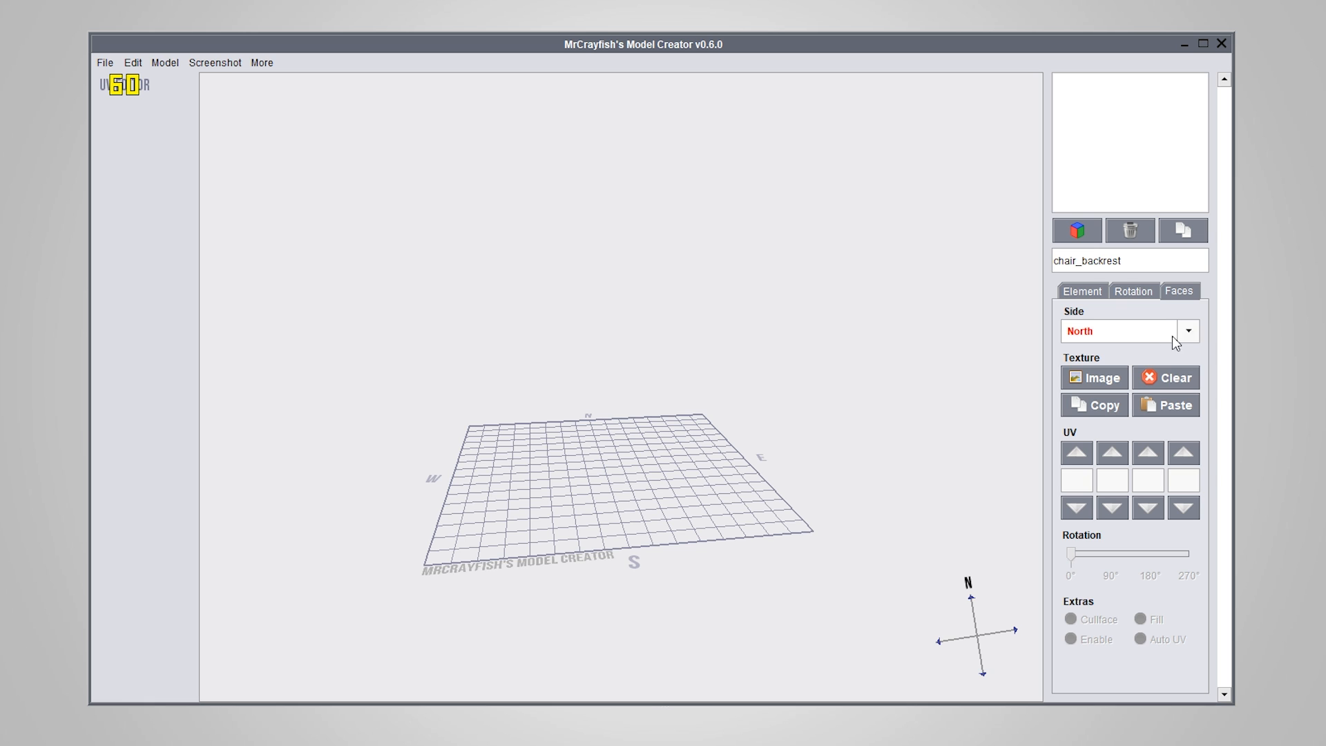
click(1088, 290)
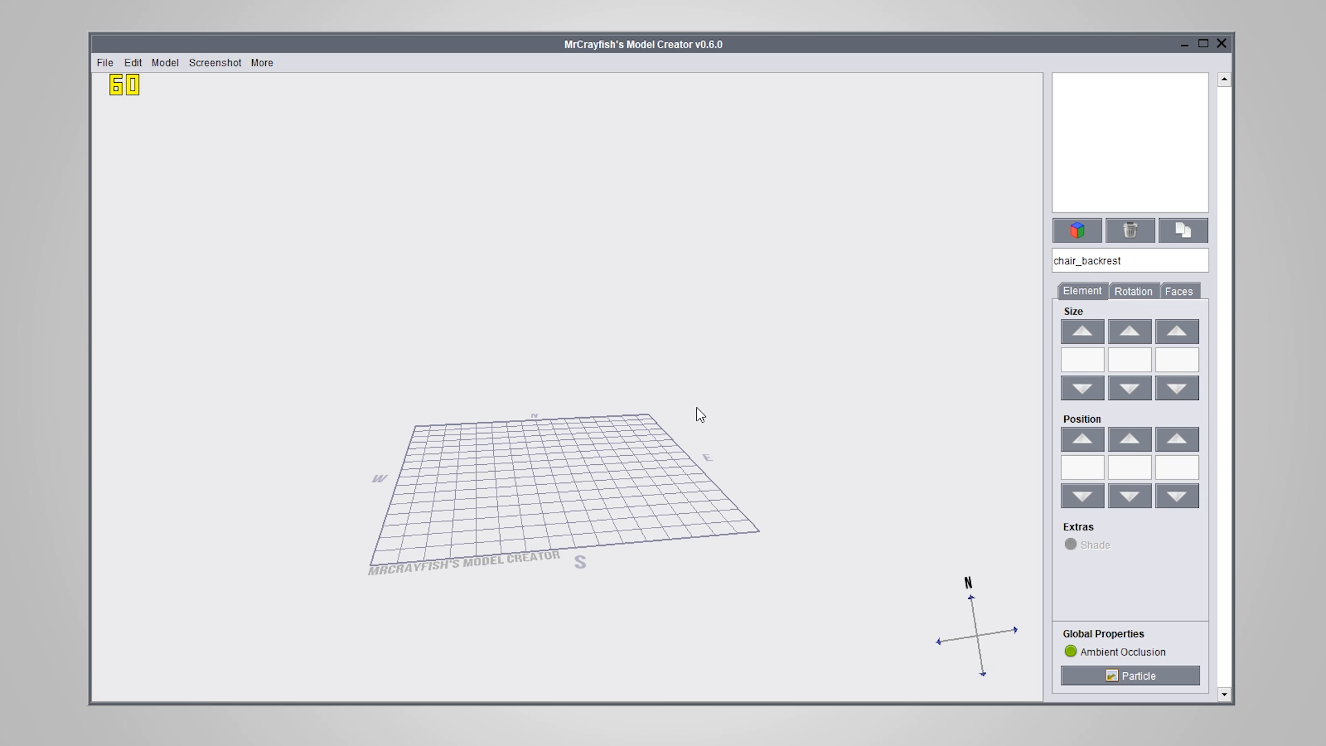
drag(687, 424, 708, 469)
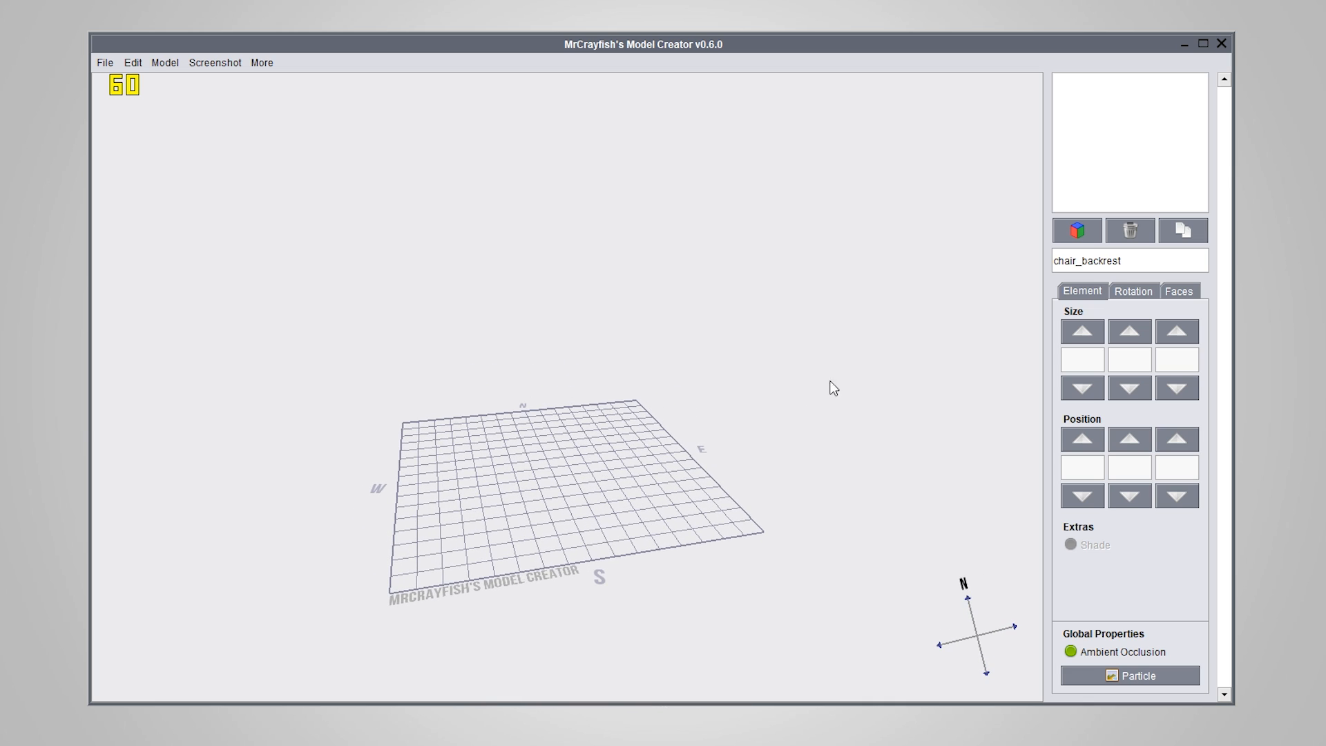
Add a new cube to the empty grid and set its size to 8 × 8 × 8
click(1080, 235)
drag(832, 417, 869, 476)
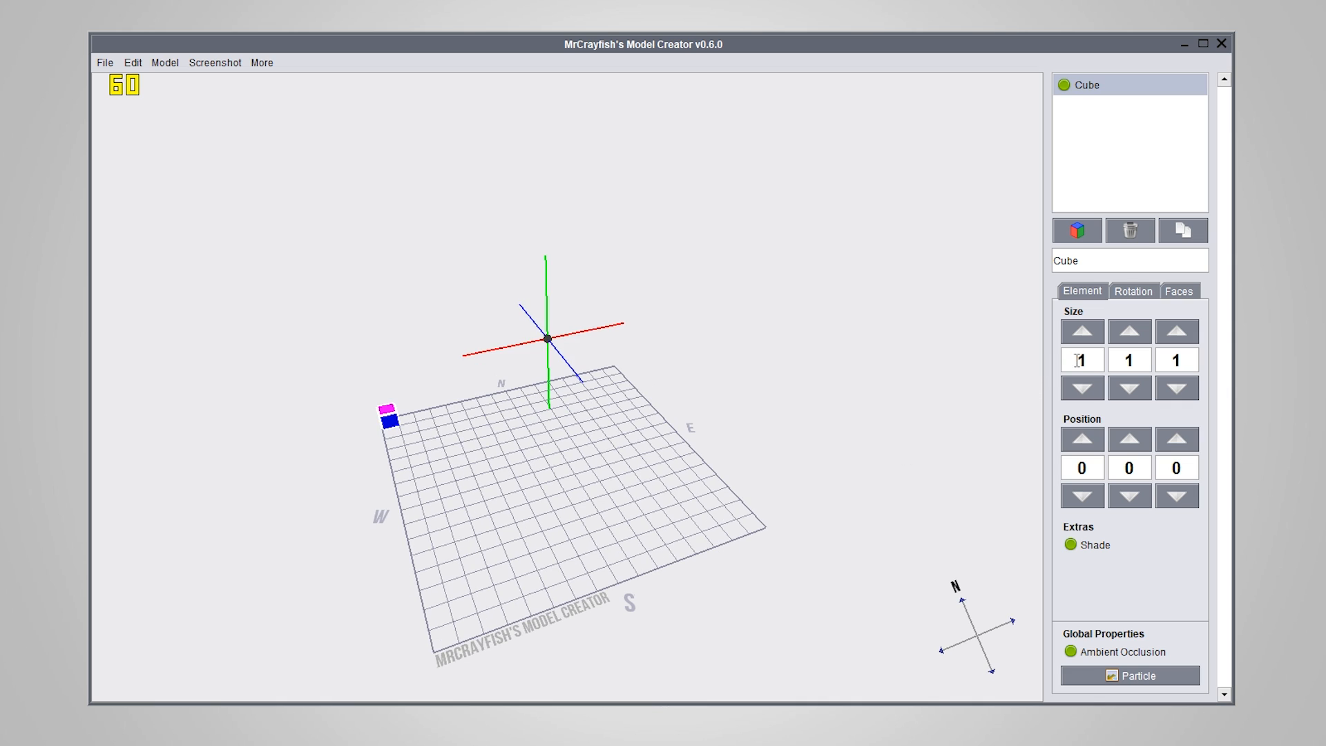
click(1101, 354)
key(BackSpace)
text(8)
key(Return)
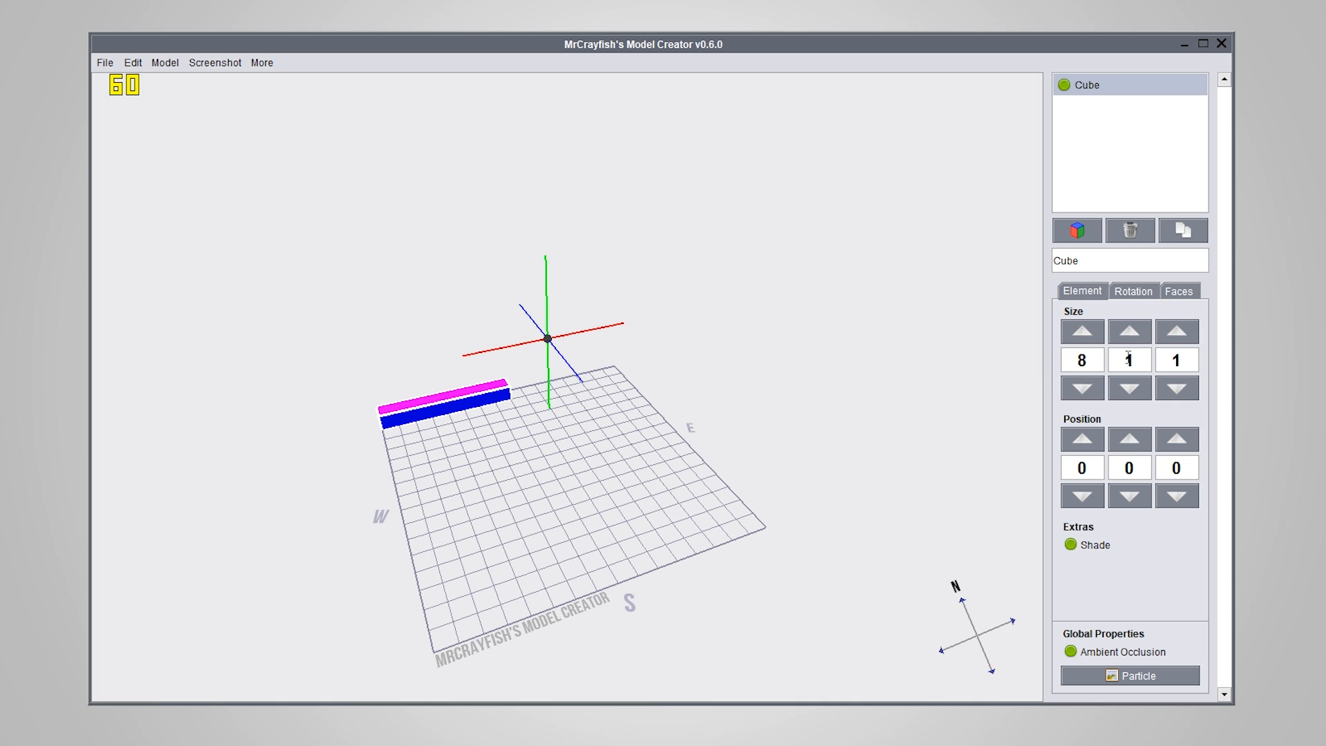
click(1130, 359)
key(BackSpace)
text(8)
key(Tab)
text(8)
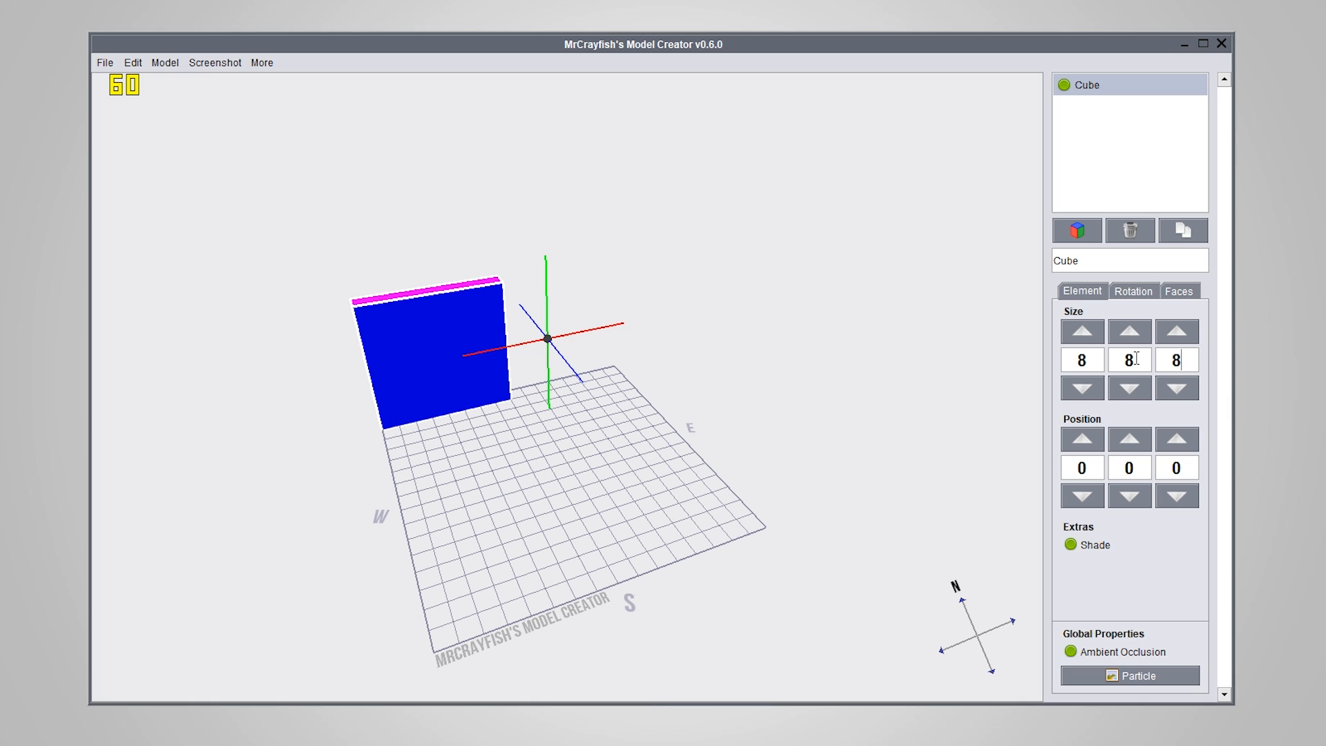
key(Return)
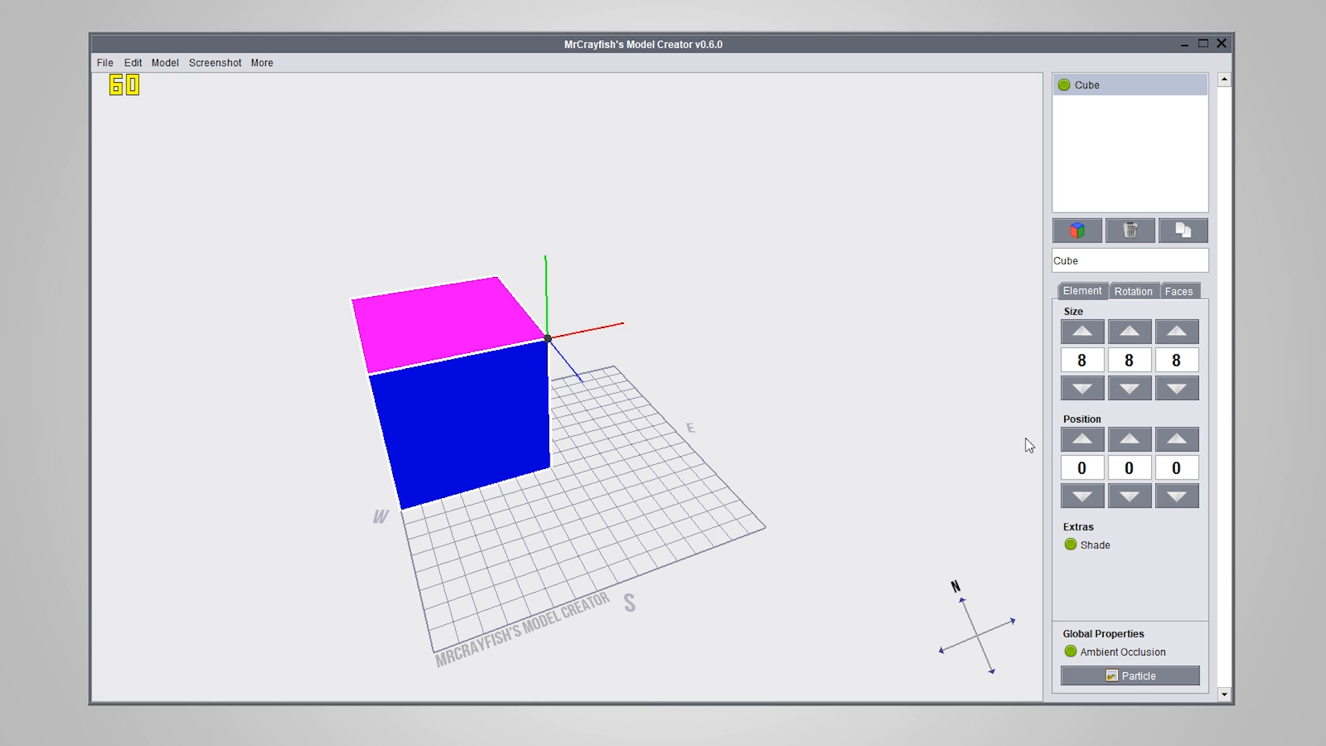
Set the cube's X position to 4 and shift it south along Z to centre it on the grid
click(1086, 437)
click(1082, 439)
click(1082, 439)
click(1082, 439)
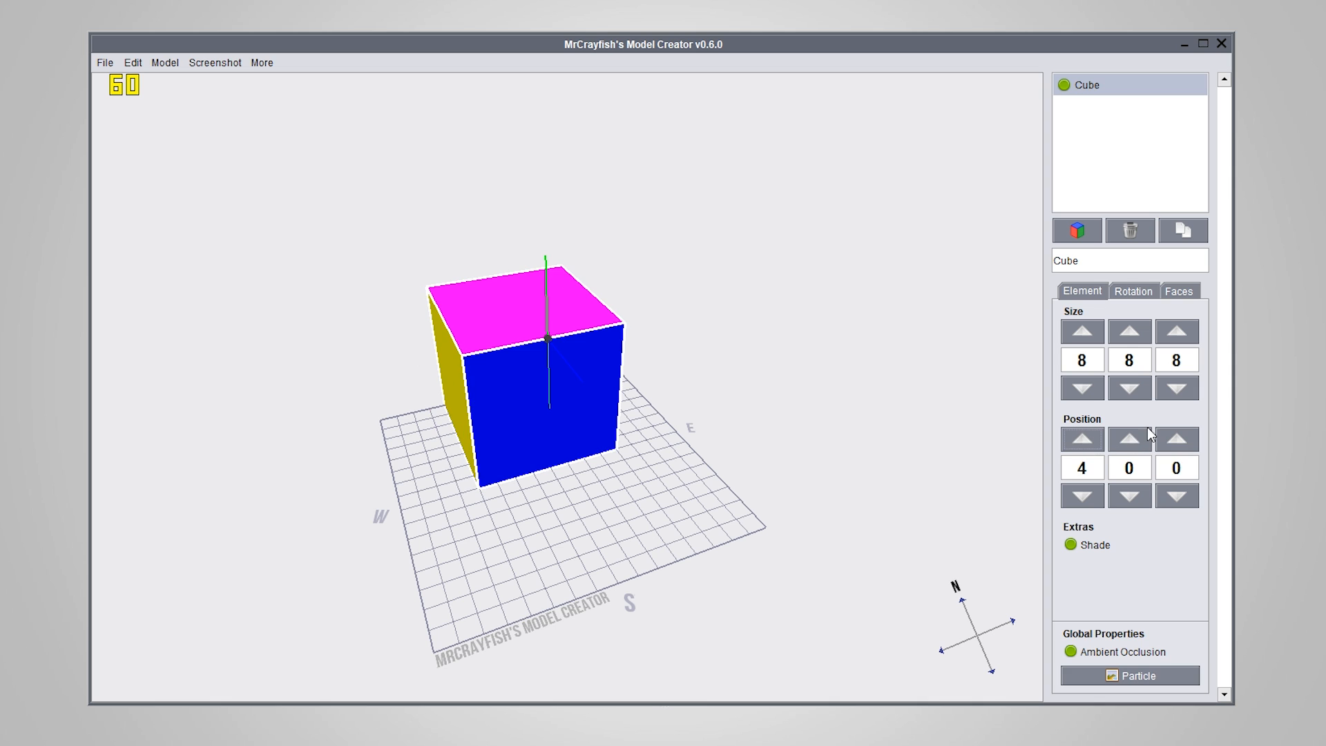
click(1176, 439)
click(1176, 440)
click(1176, 439)
click(1176, 436)
View the centred cube from the southwest and open its face settings
right_drag(623, 539, 735, 439)
right_drag(836, 531, 832, 584)
click(1197, 291)
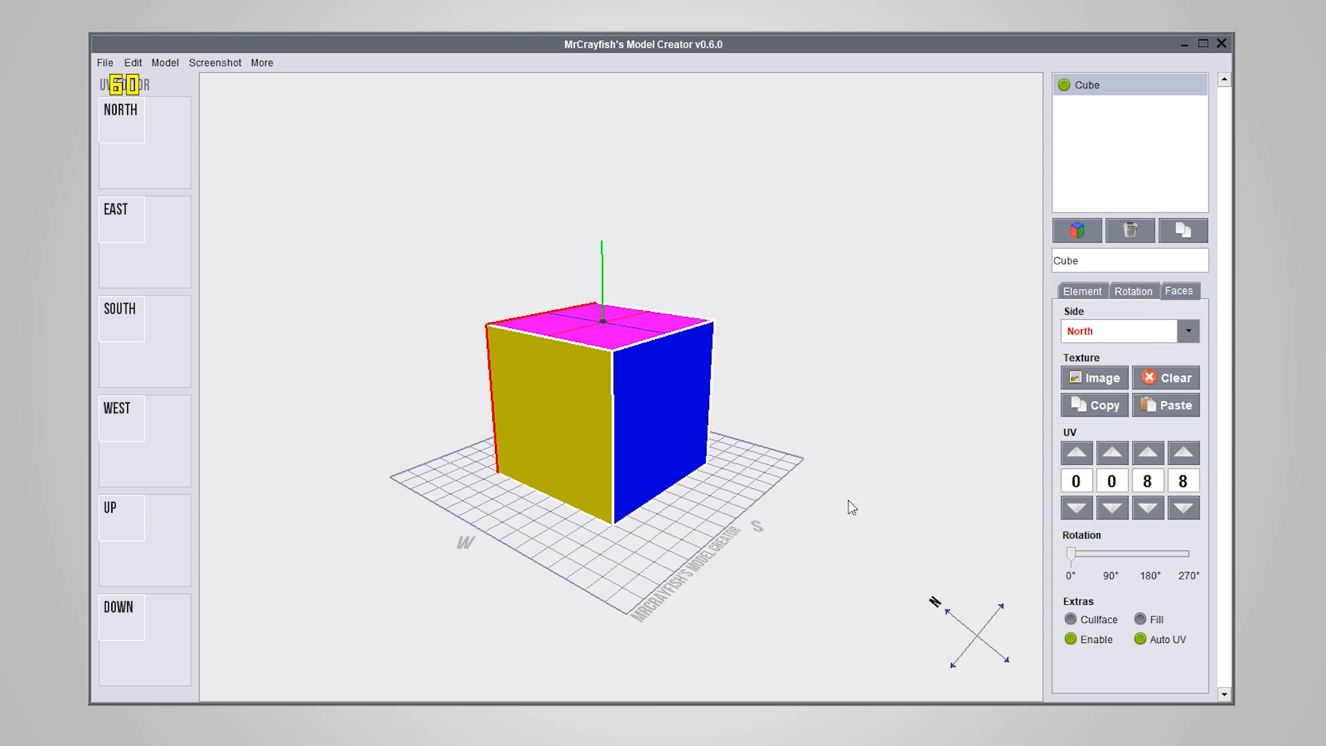
Make the cube's south side the active face for texturing
right_drag(852, 507, 789, 464)
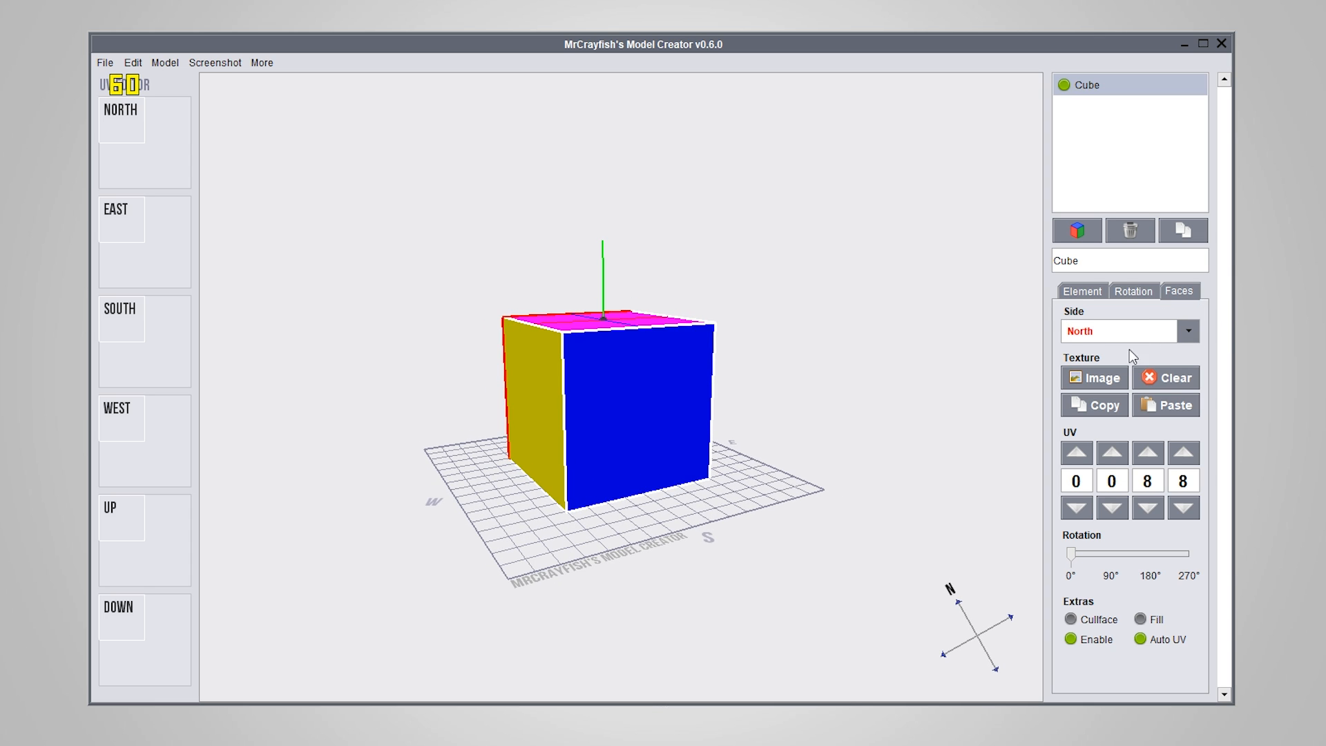
click(1189, 330)
click(1106, 399)
right_drag(856, 455, 867, 465)
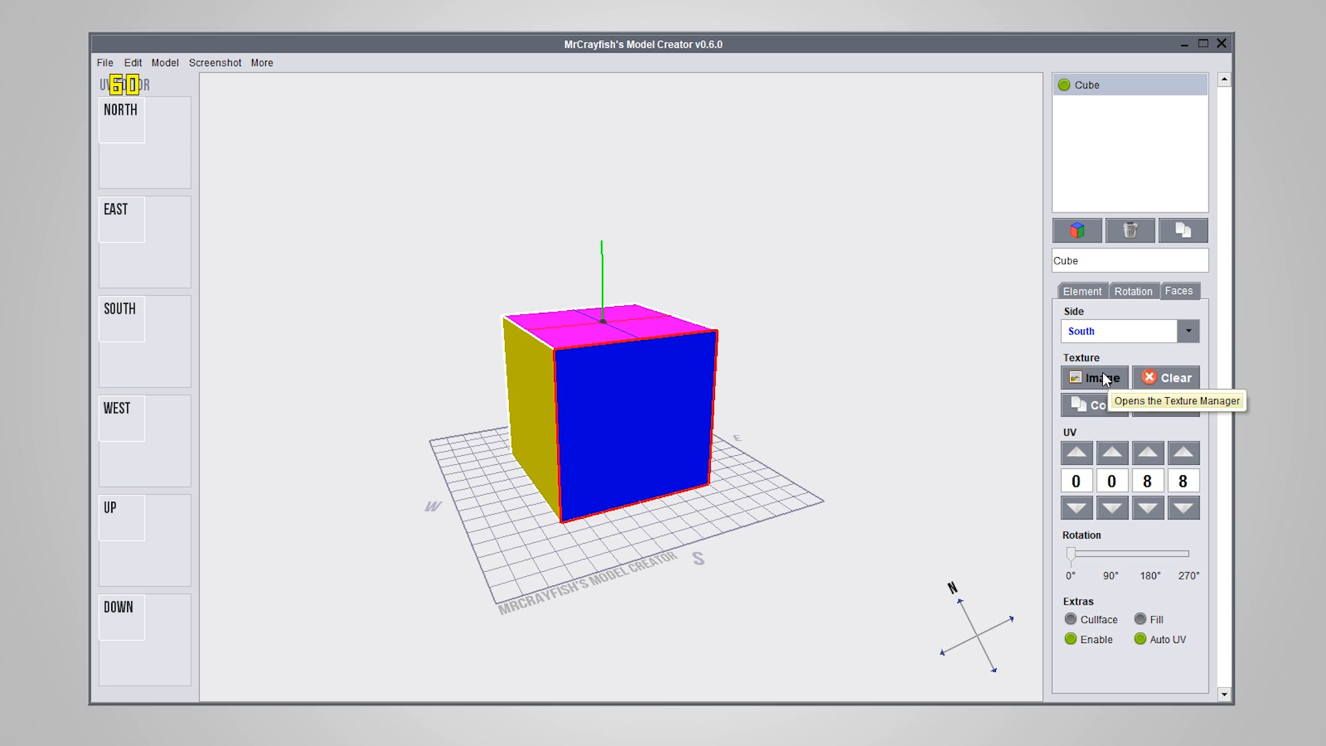
Load red_sand.png from the block folder as a new texture and select its entry in the Texture Manager
click(1102, 377)
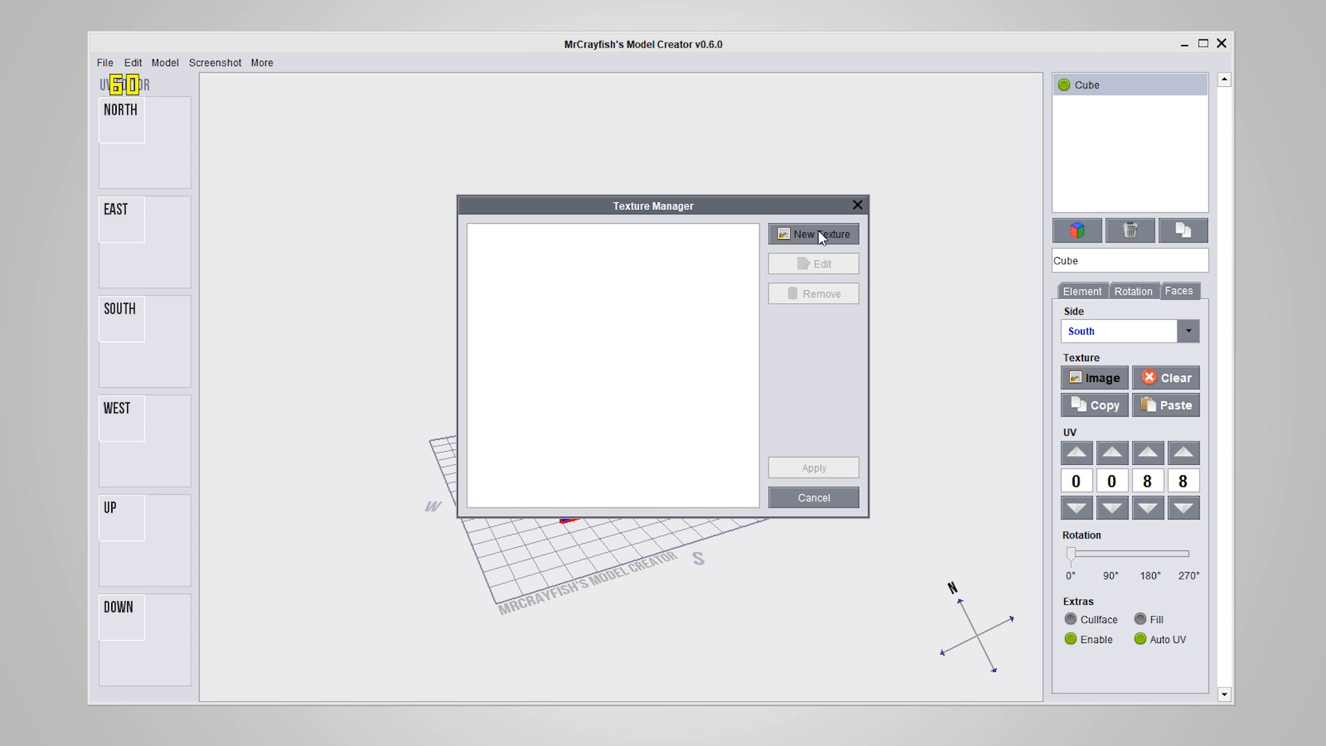
click(795, 232)
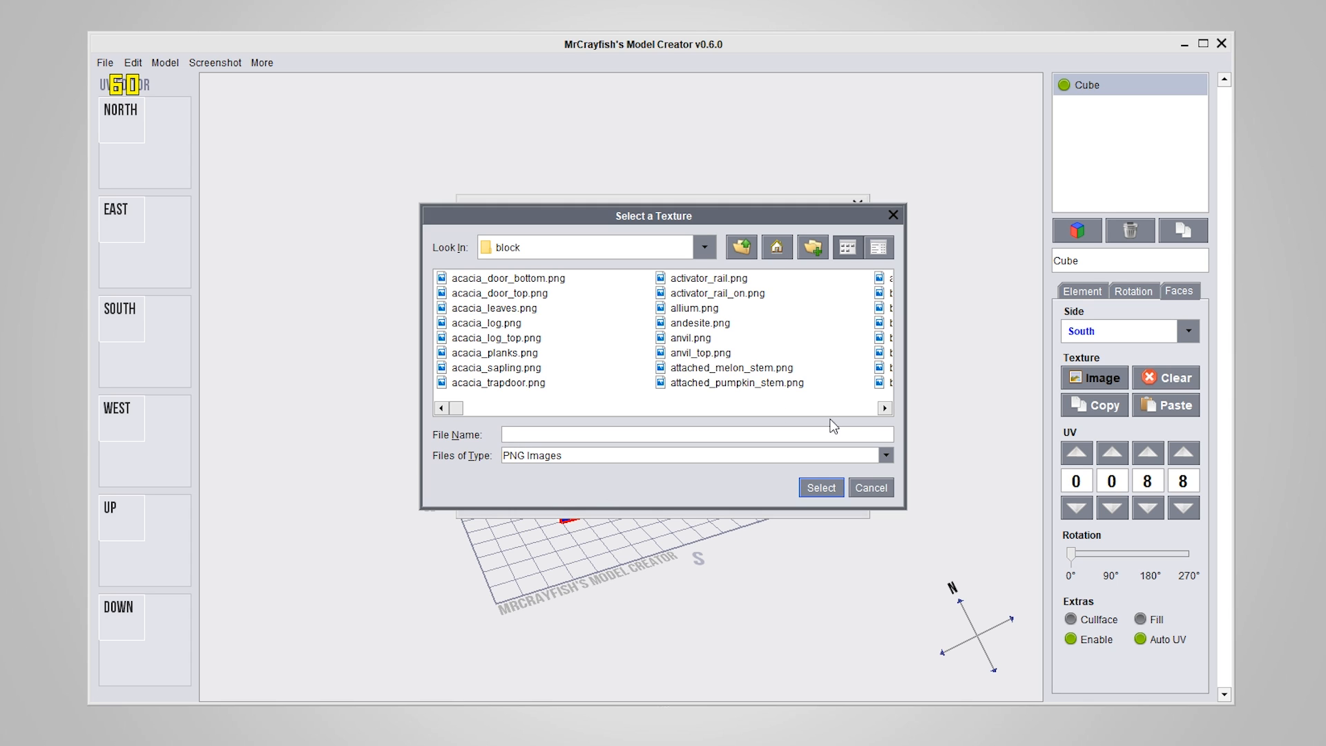
click(885, 408)
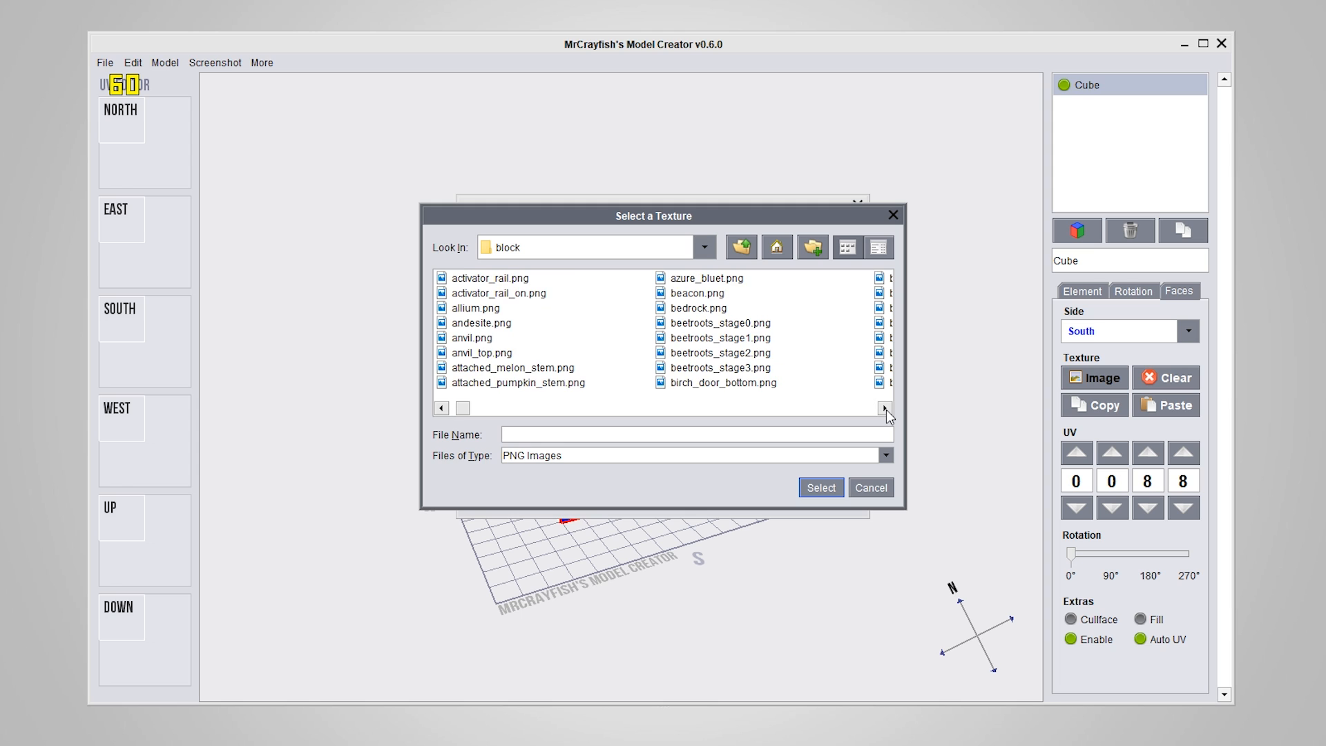
drag(464, 415, 777, 407)
click(661, 296)
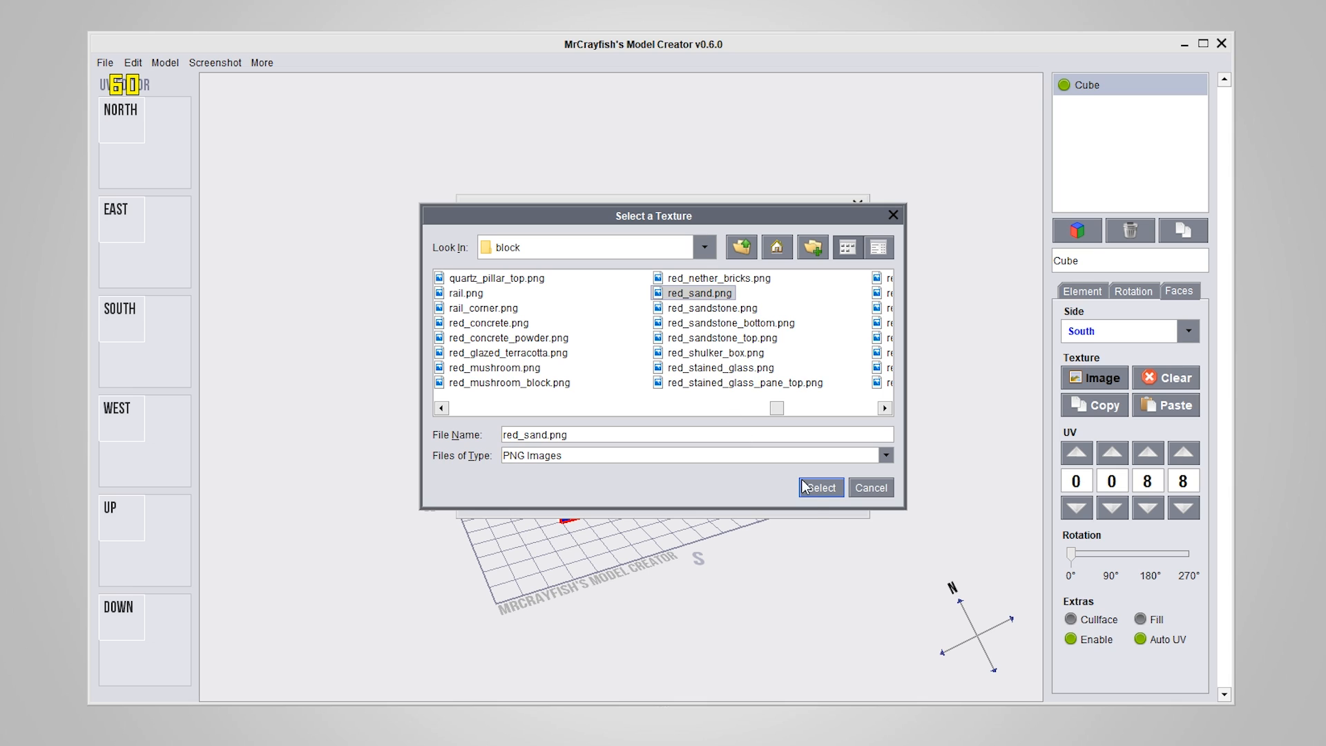
click(821, 488)
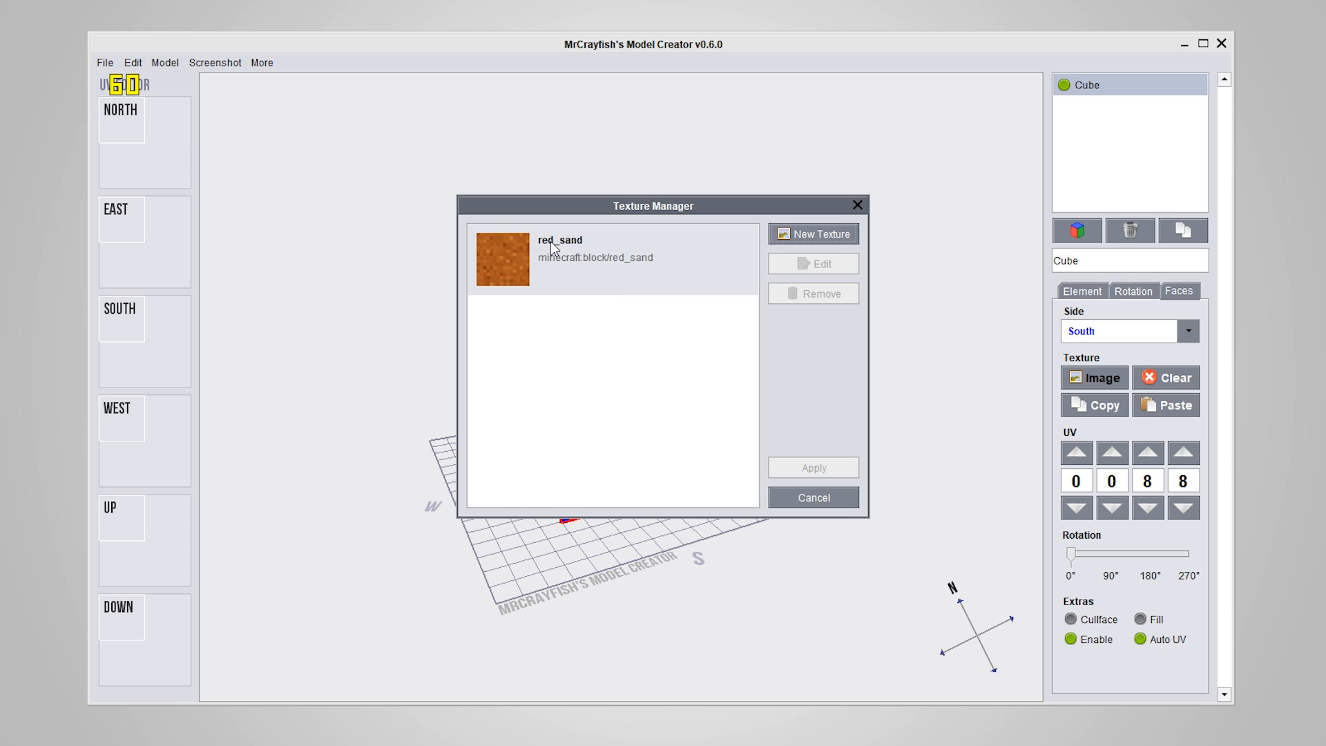
click(684, 266)
click(835, 264)
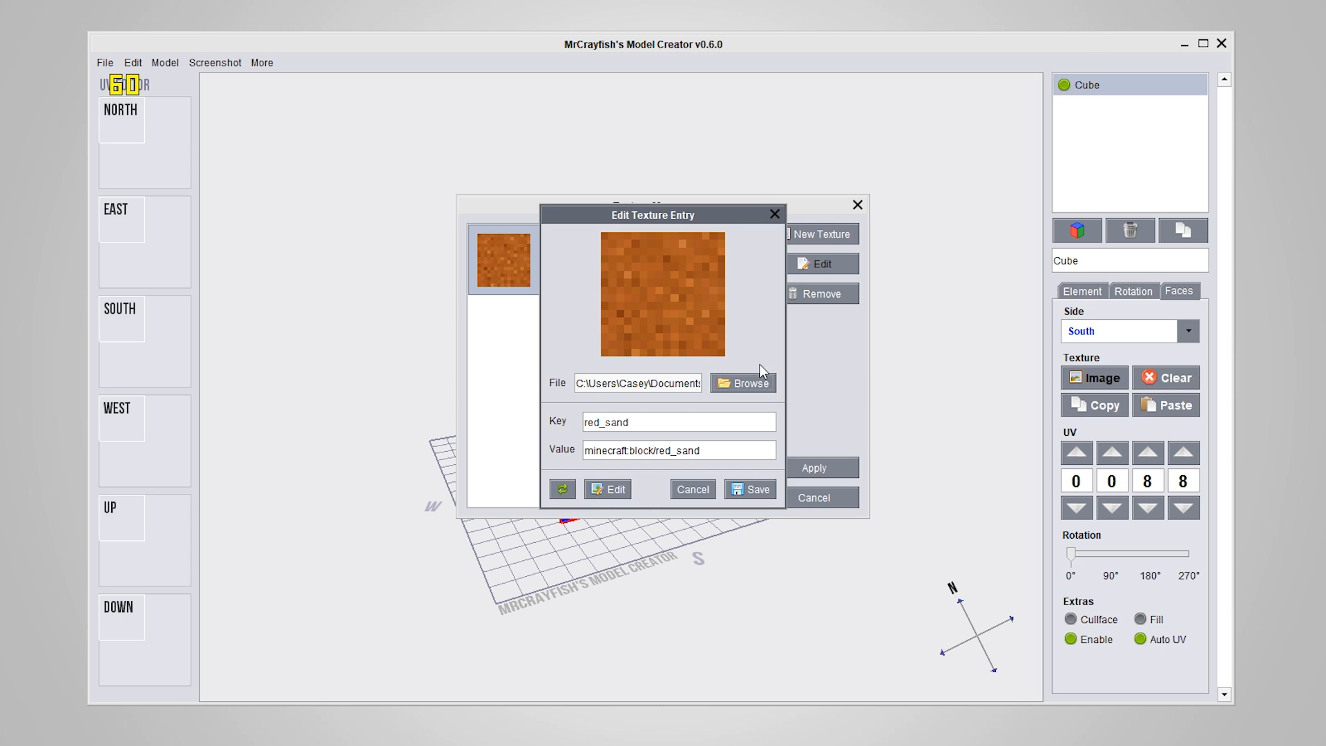
drag(653, 423, 539, 421)
key(BackSpace)
click(678, 489)
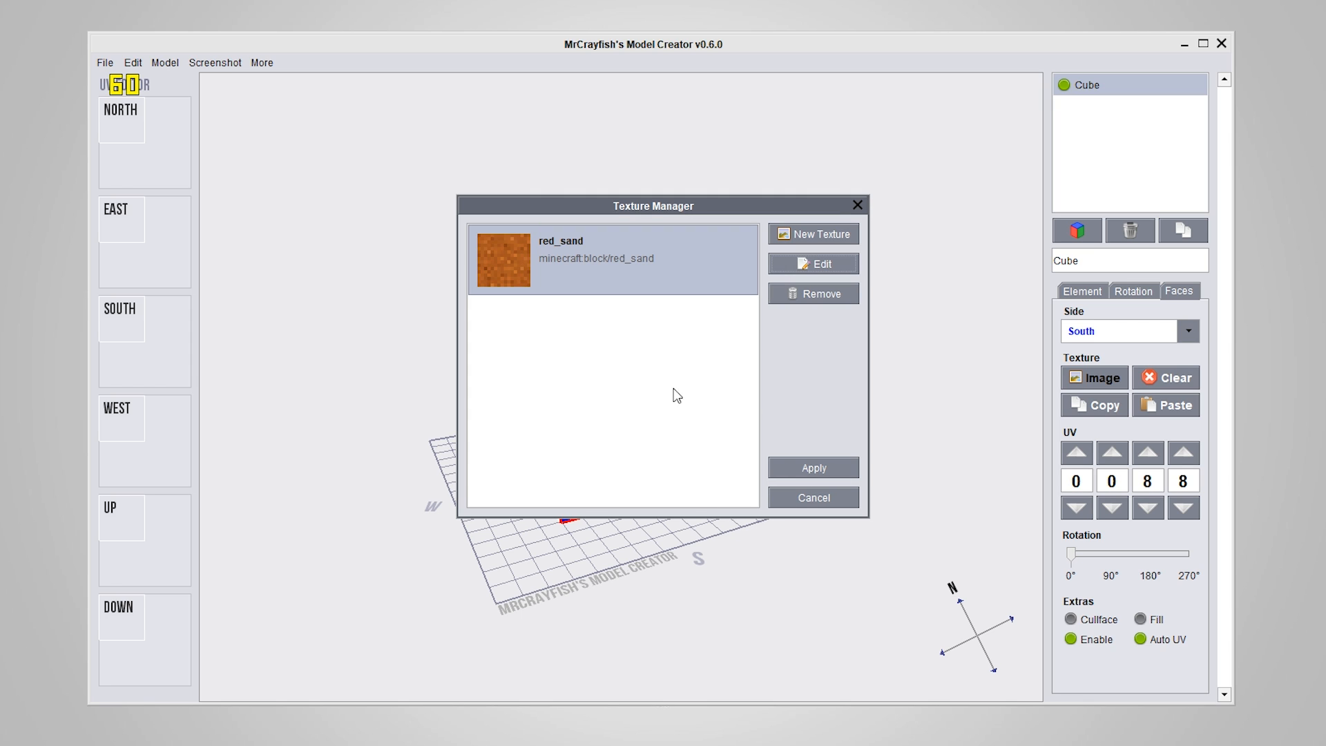
Change the red_sand texture entry's key to "base" and save the entry
click(815, 265)
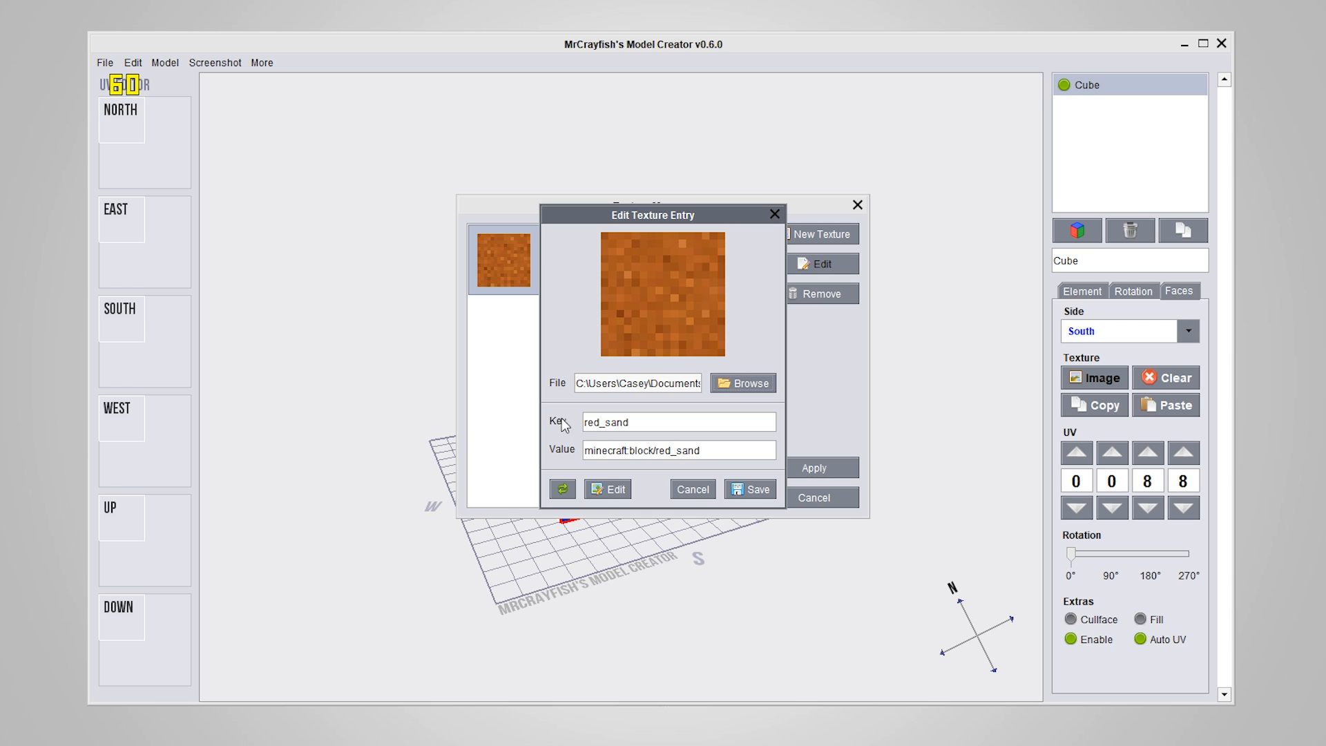
drag(584, 418, 636, 423)
key(BackSpace)
text(base)
drag(620, 423, 554, 419)
click(751, 489)
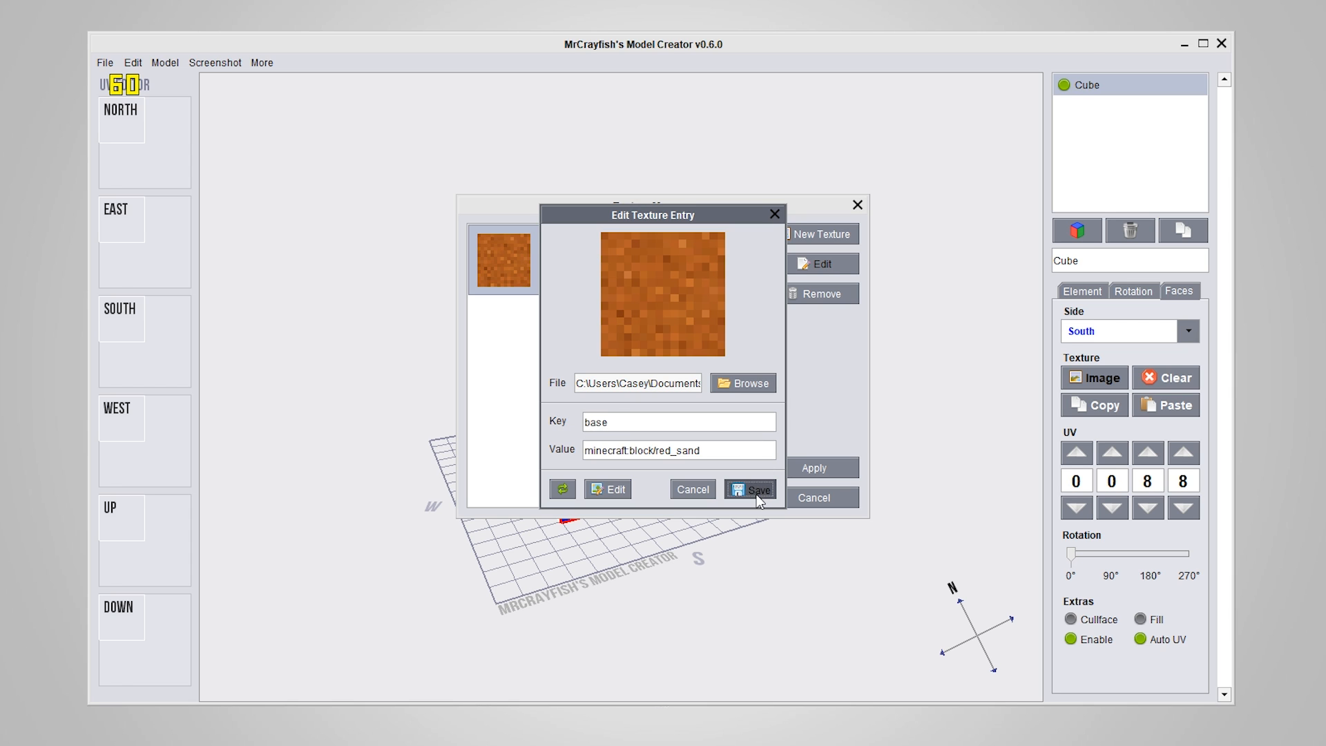
Apply the base texture to the cube's south face and paste it onto all the other faces
click(824, 467)
drag(798, 473, 760, 487)
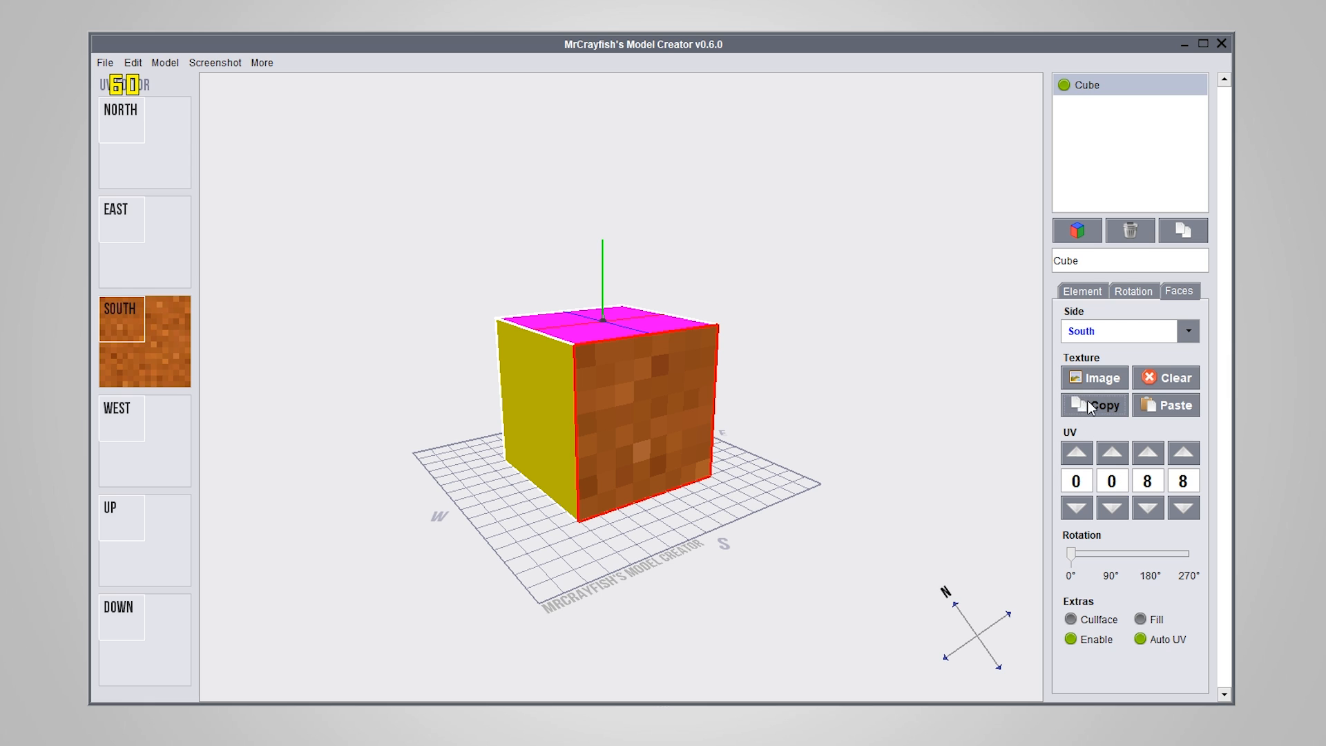
shift+click(1174, 406)
drag(693, 494, 444, 433)
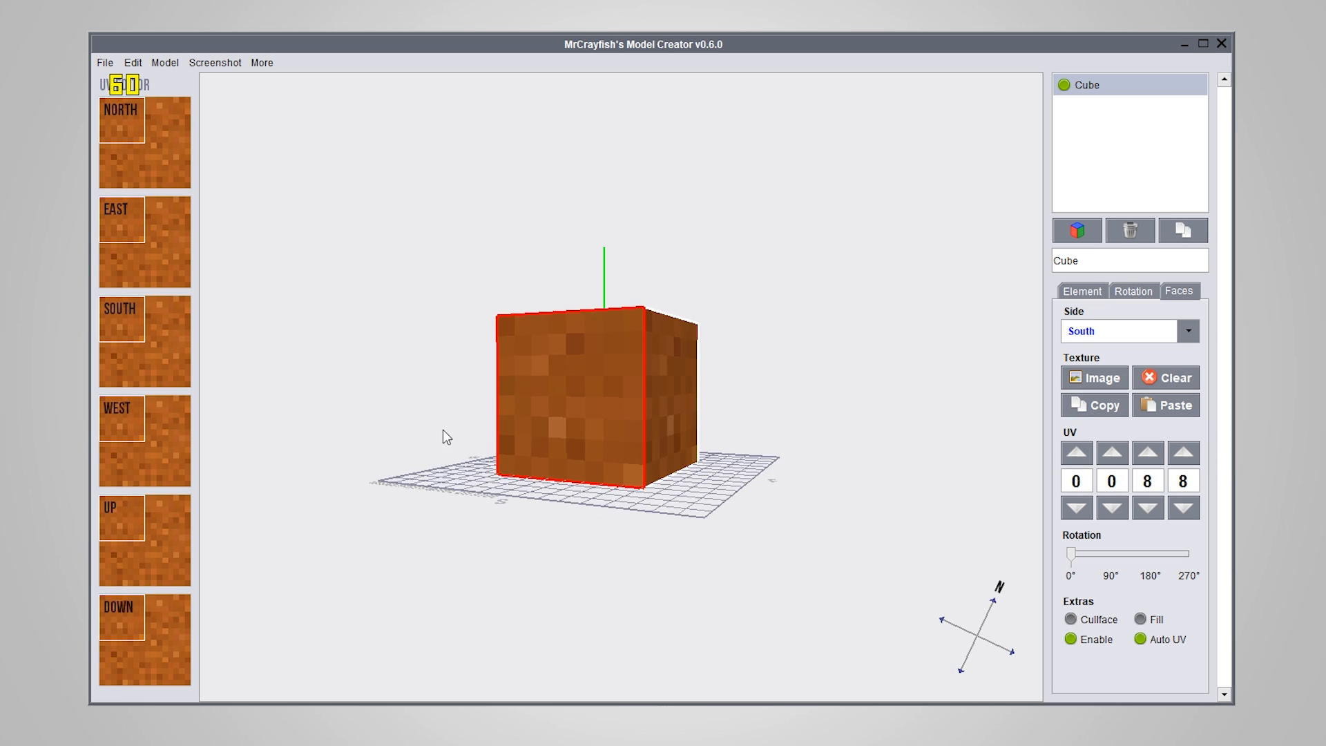
right_drag(442, 429, 662, 522)
Change the base texture entry's key to "legs" and save the entry
click(1092, 380)
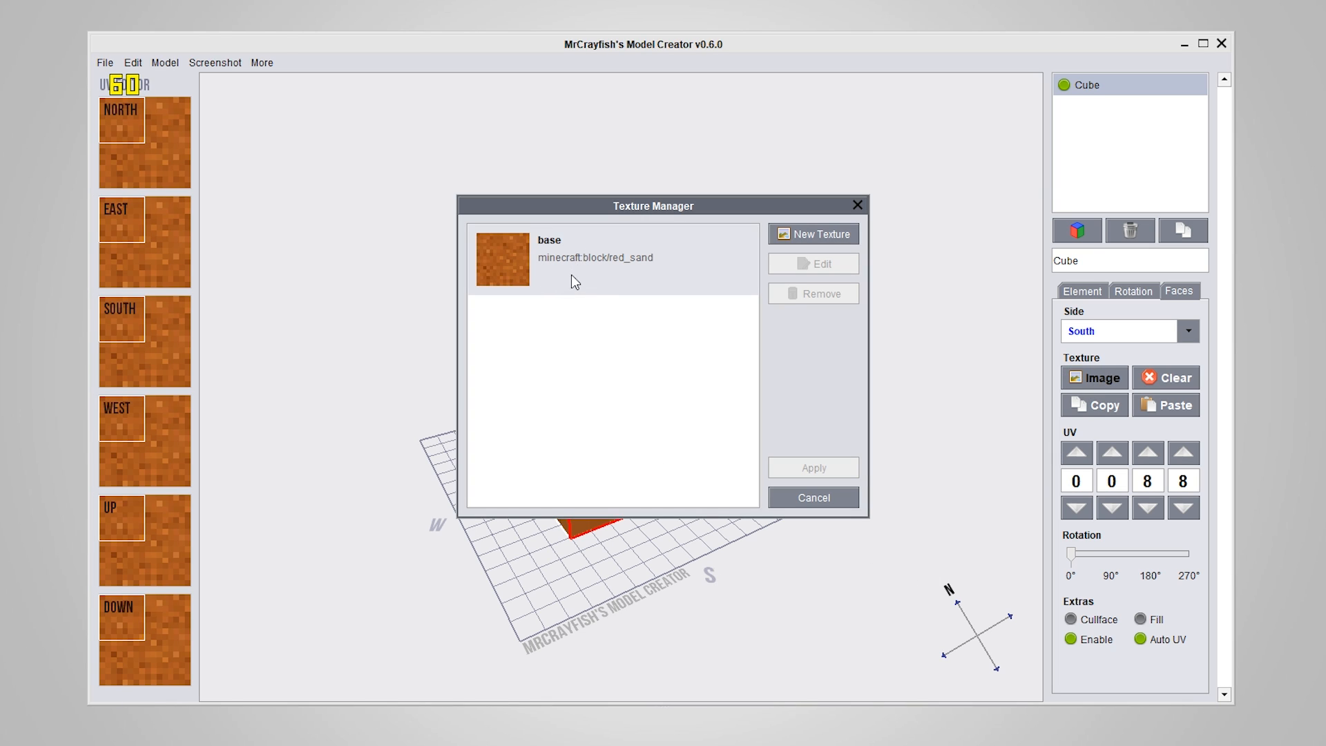
click(593, 252)
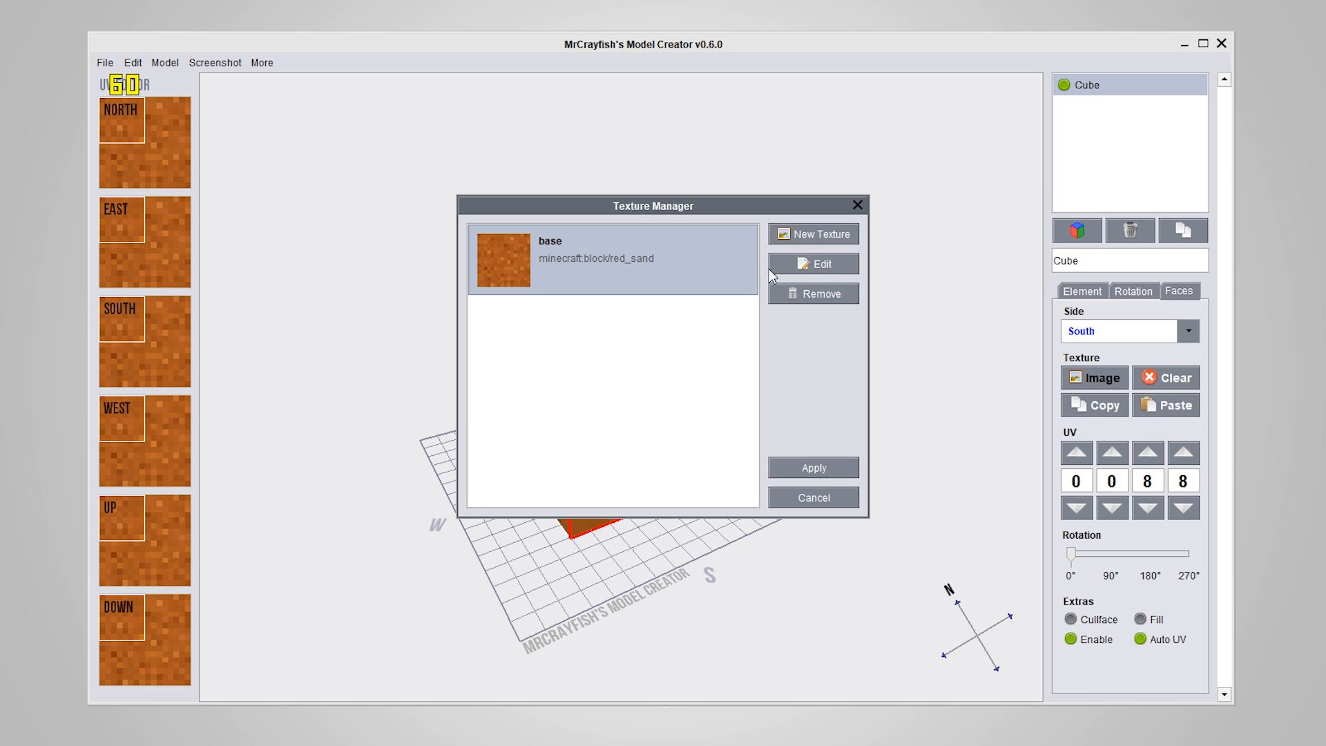
click(821, 269)
drag(647, 417, 516, 415)
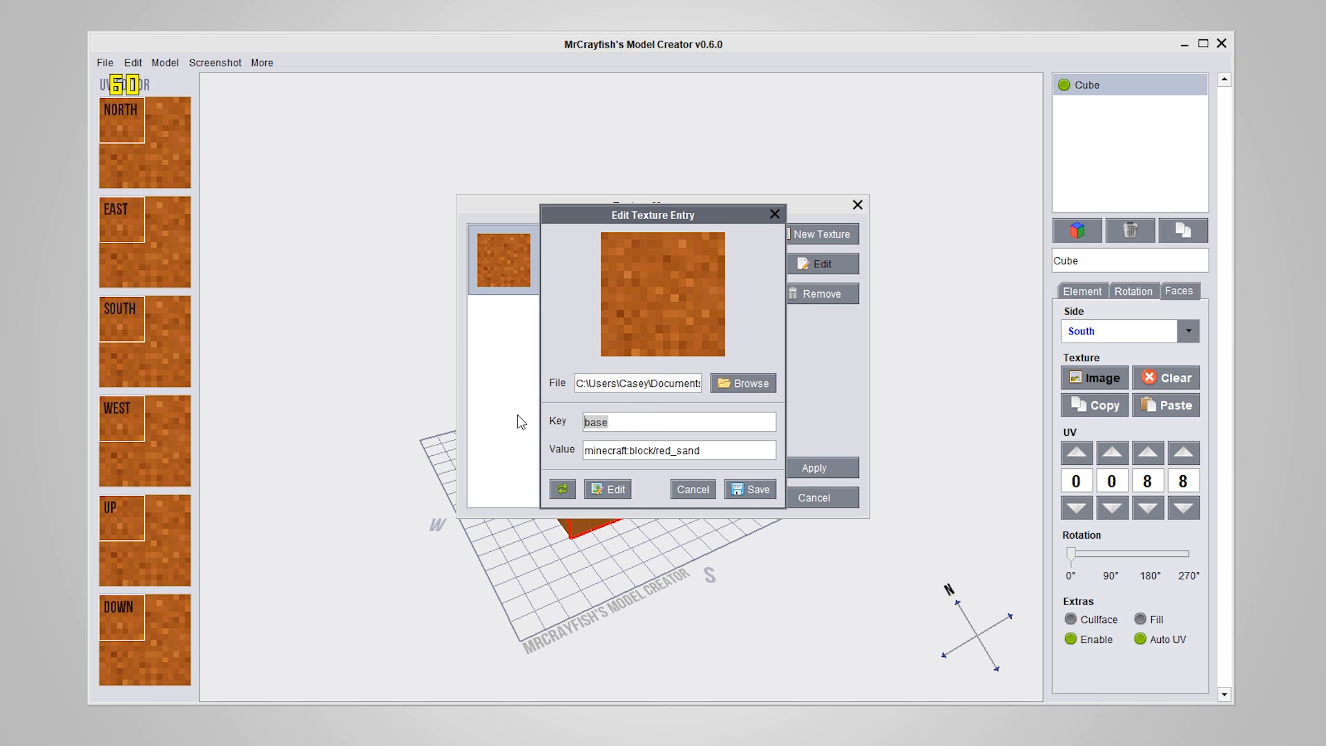
key(BackSpace)
text(legs)
drag(613, 428, 587, 428)
click(750, 489)
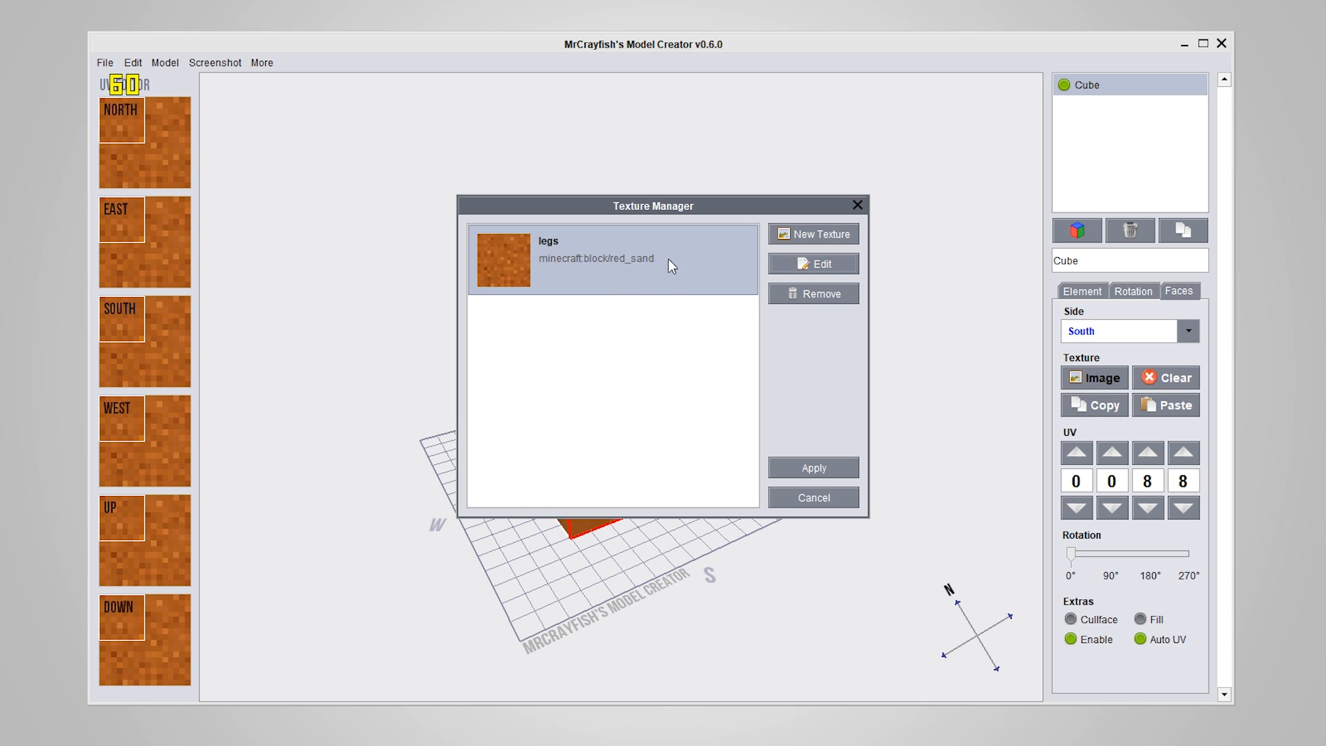
Add red_sand.png from the block folder as a second texture entry
click(776, 234)
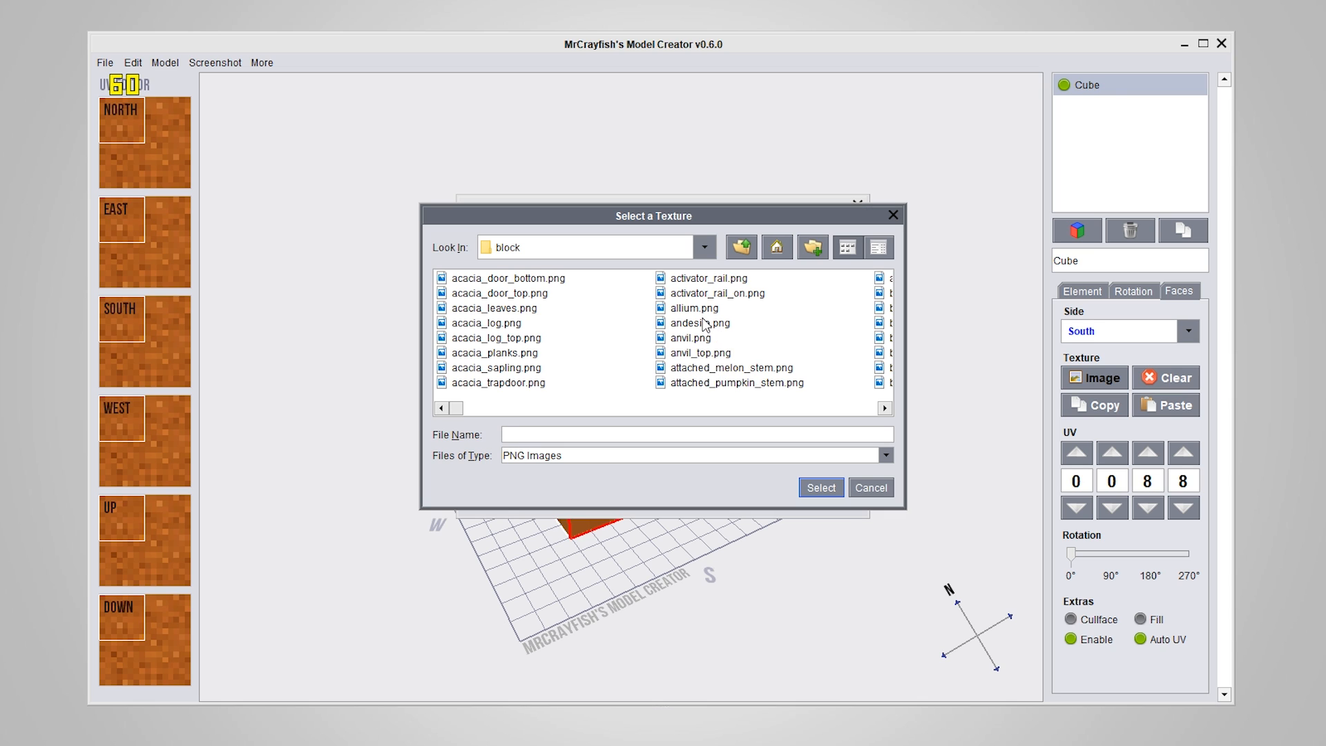
click(692, 311)
key(t)
key(r)
click(717, 310)
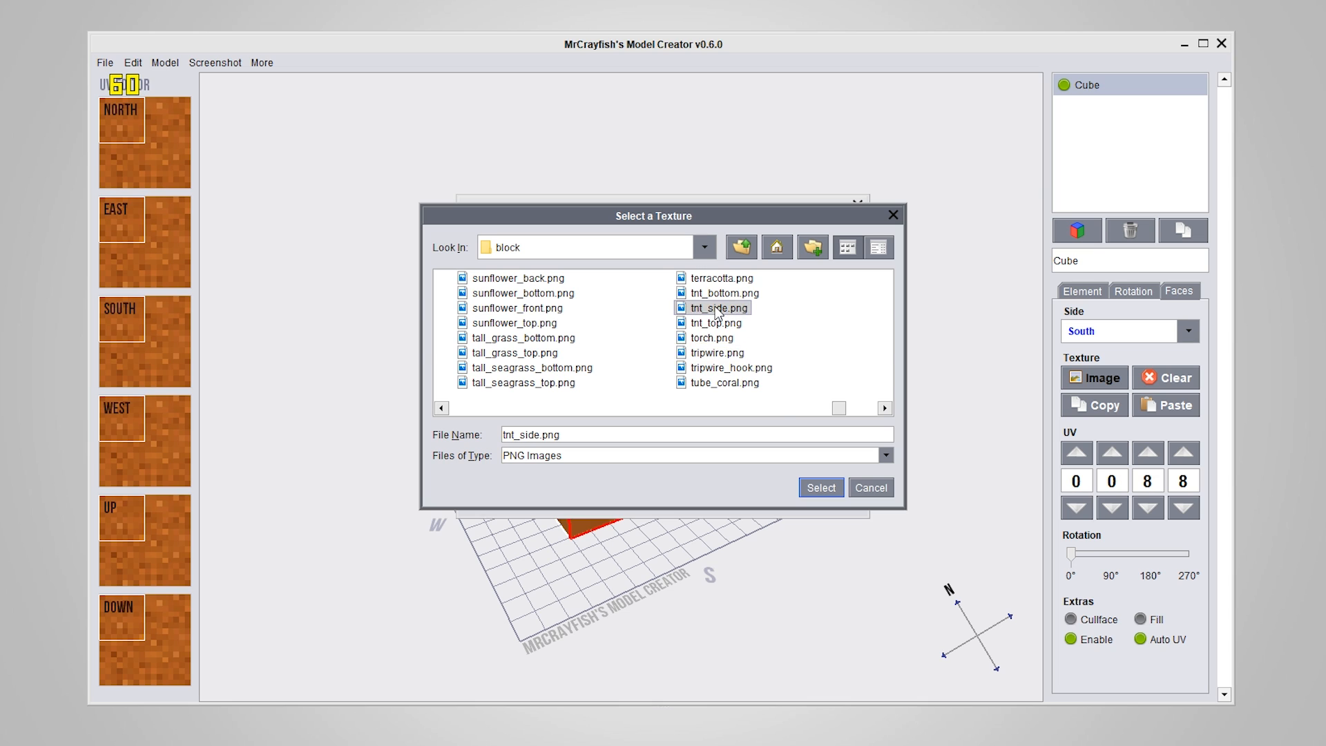
key(r)
key(e)
click(699, 294)
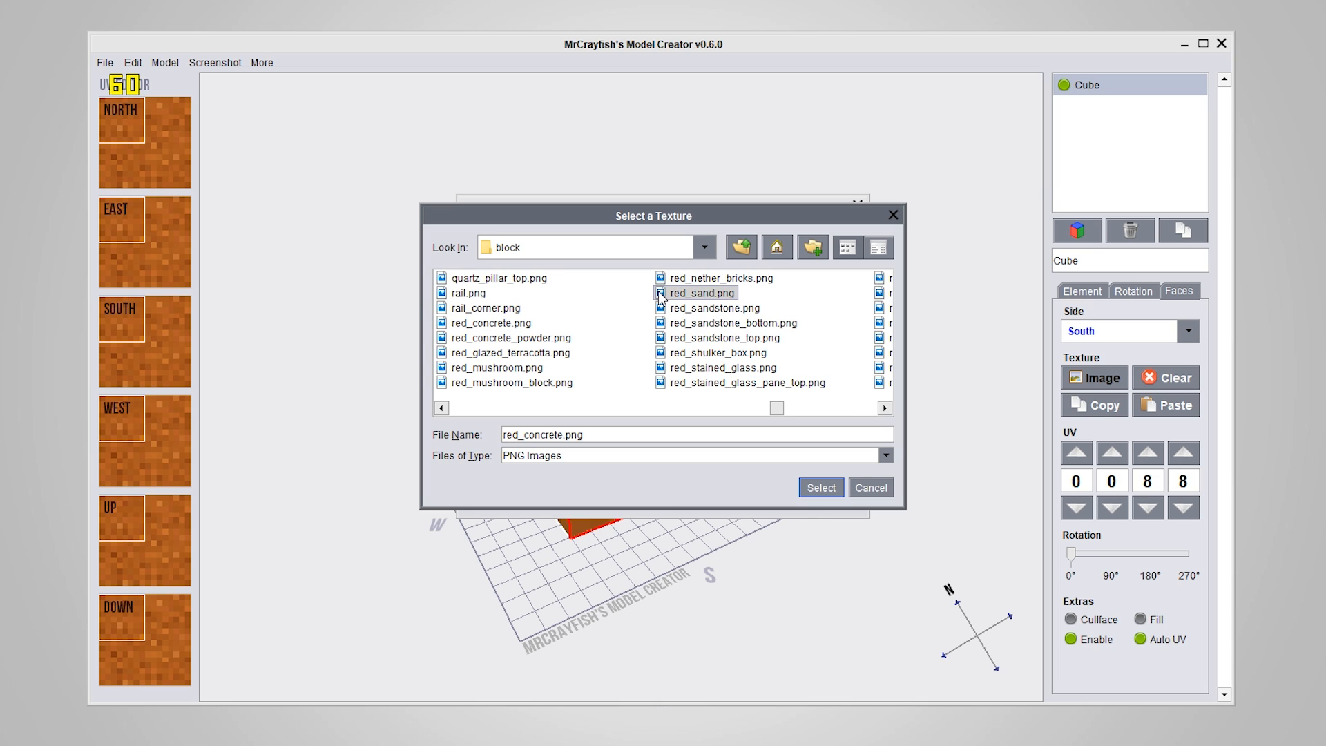
click(820, 487)
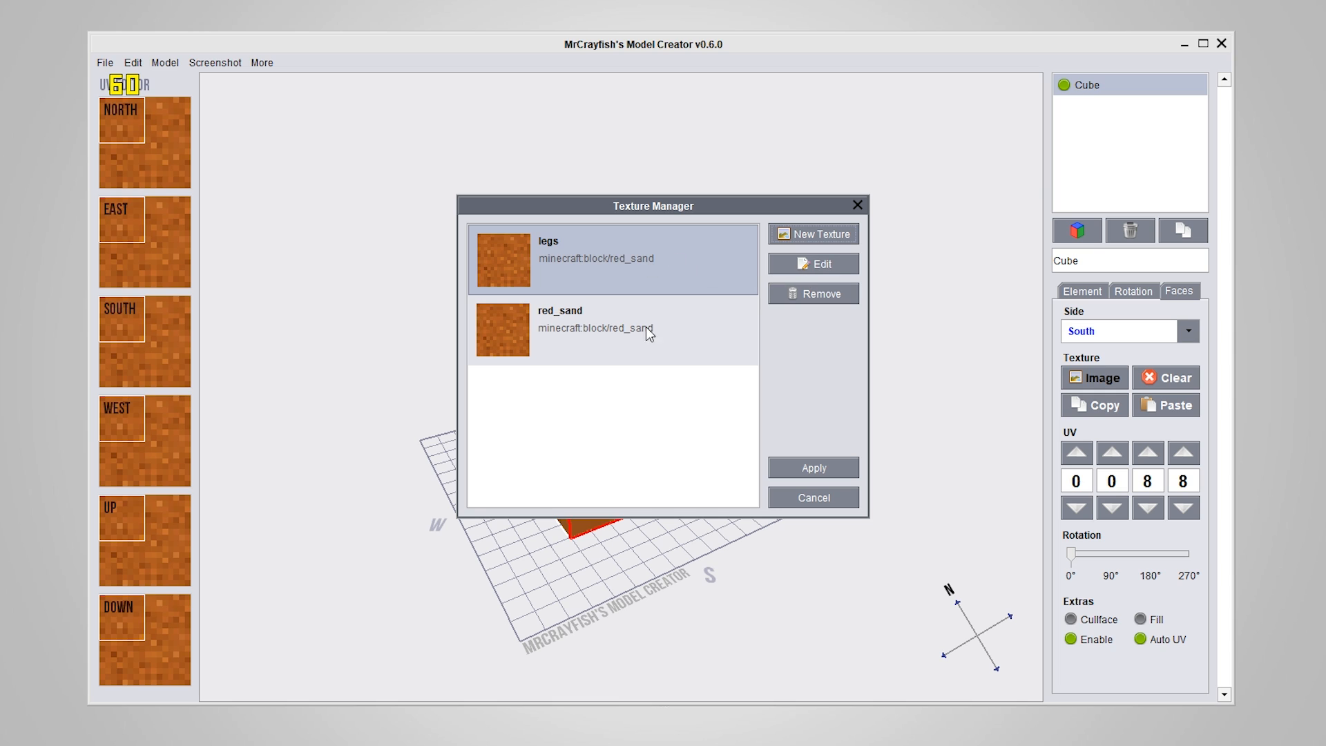
Compare the legs and red_sand texture entries and their image paths
click(626, 356)
click(609, 270)
click(620, 341)
click(610, 258)
click(618, 338)
click(690, 289)
click(670, 328)
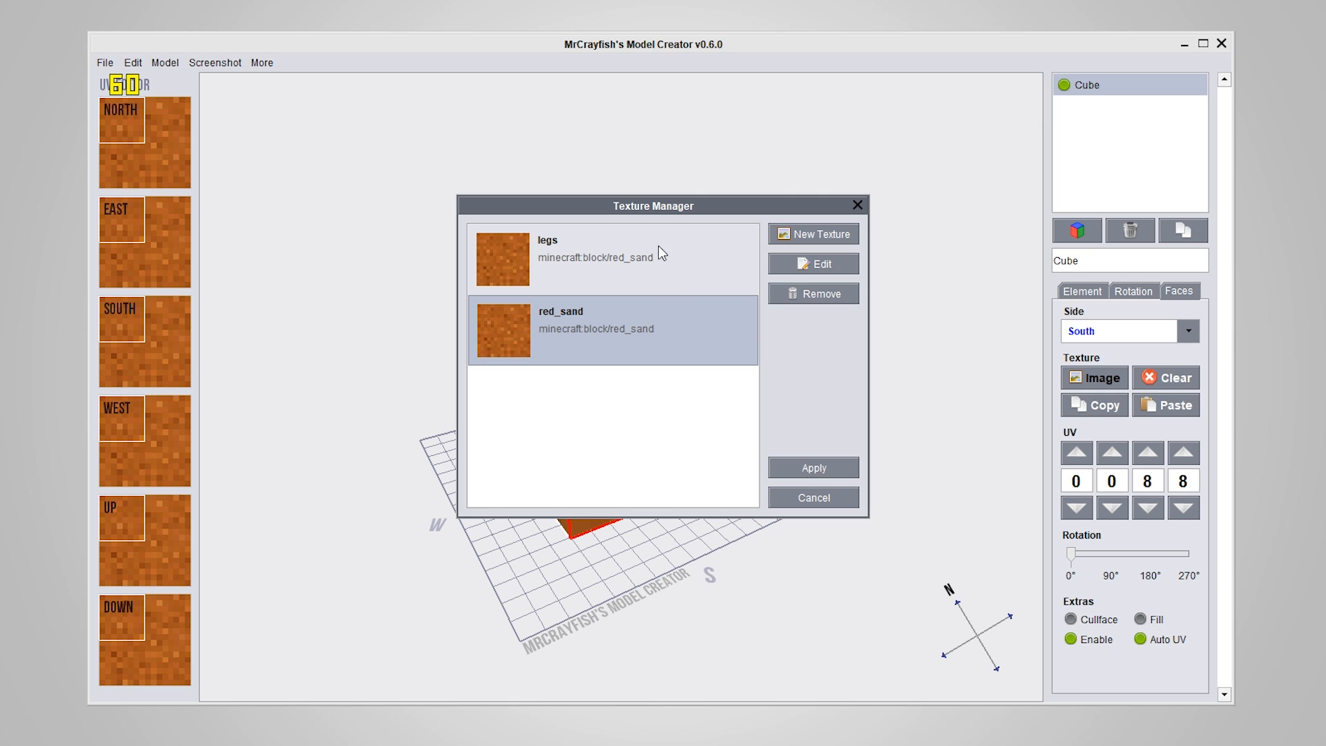
click(637, 245)
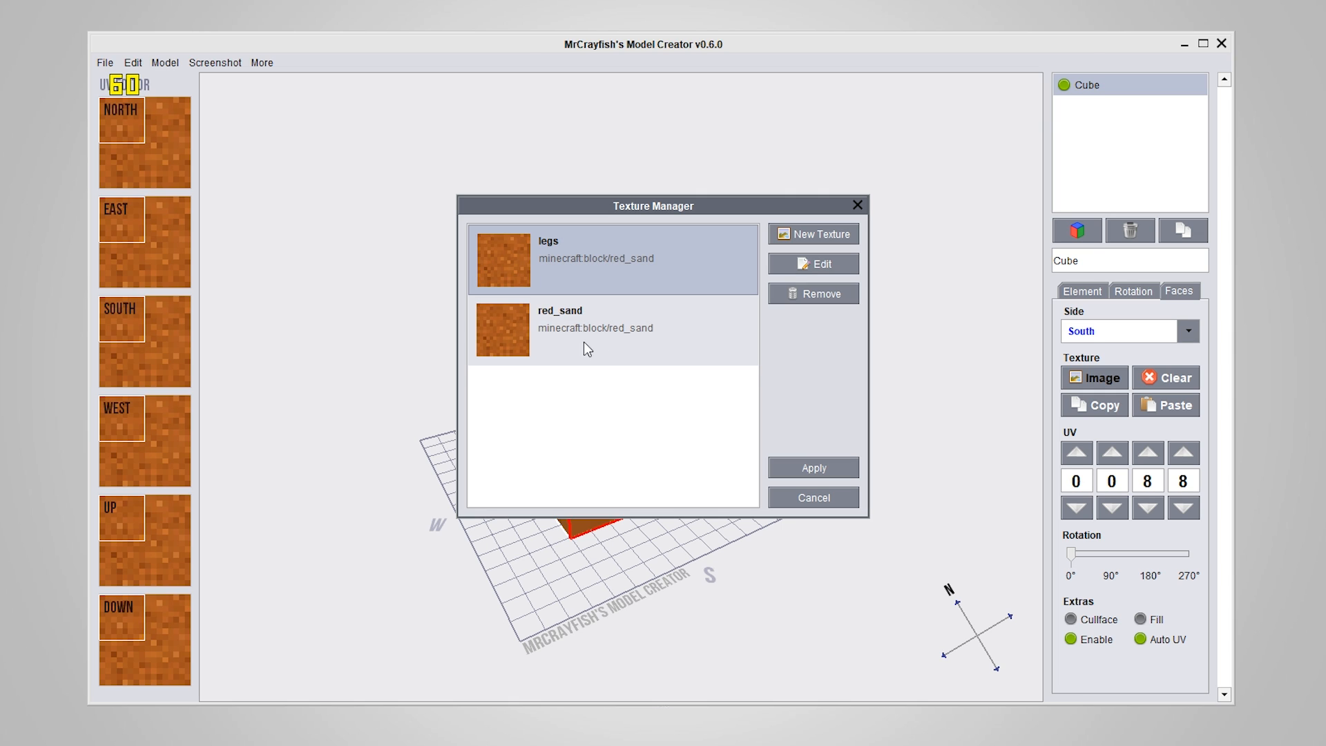
click(537, 319)
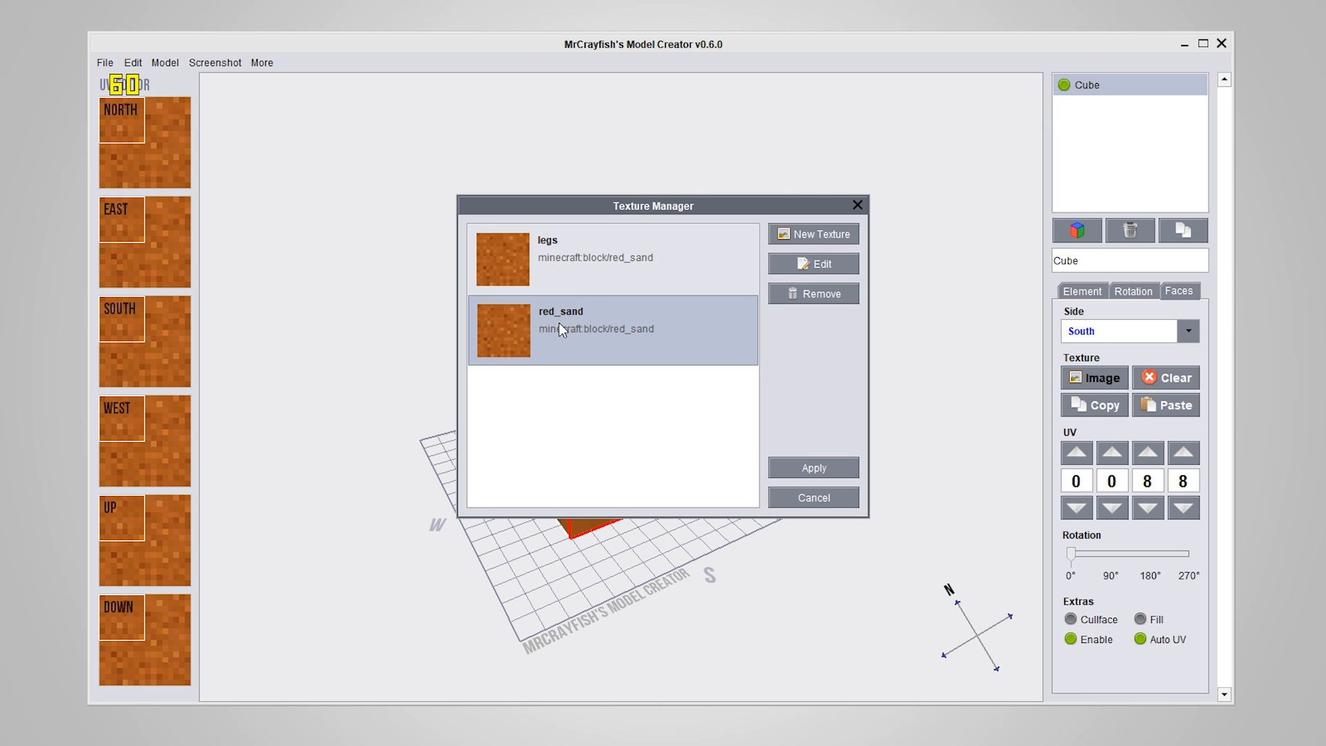
Replace the legs texture entry's image with anvil.png, keep its key, and save the entry
click(543, 250)
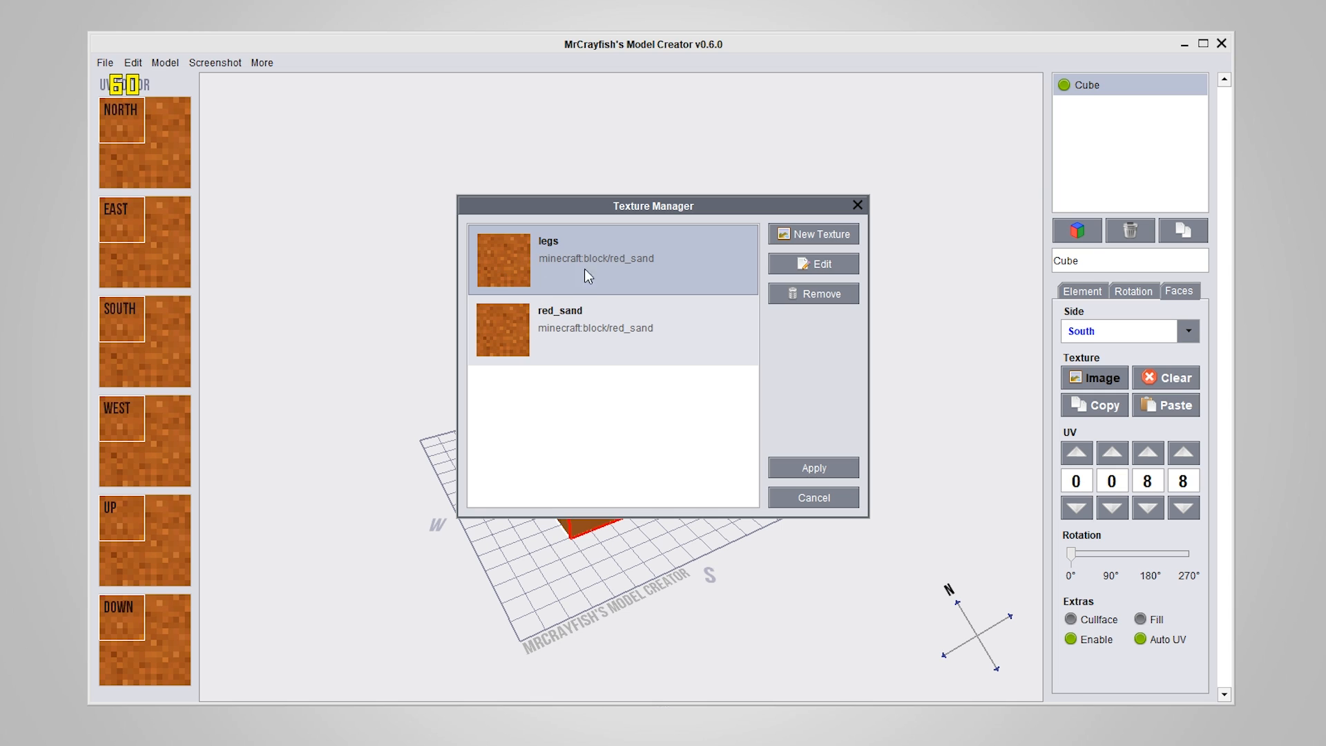
click(812, 258)
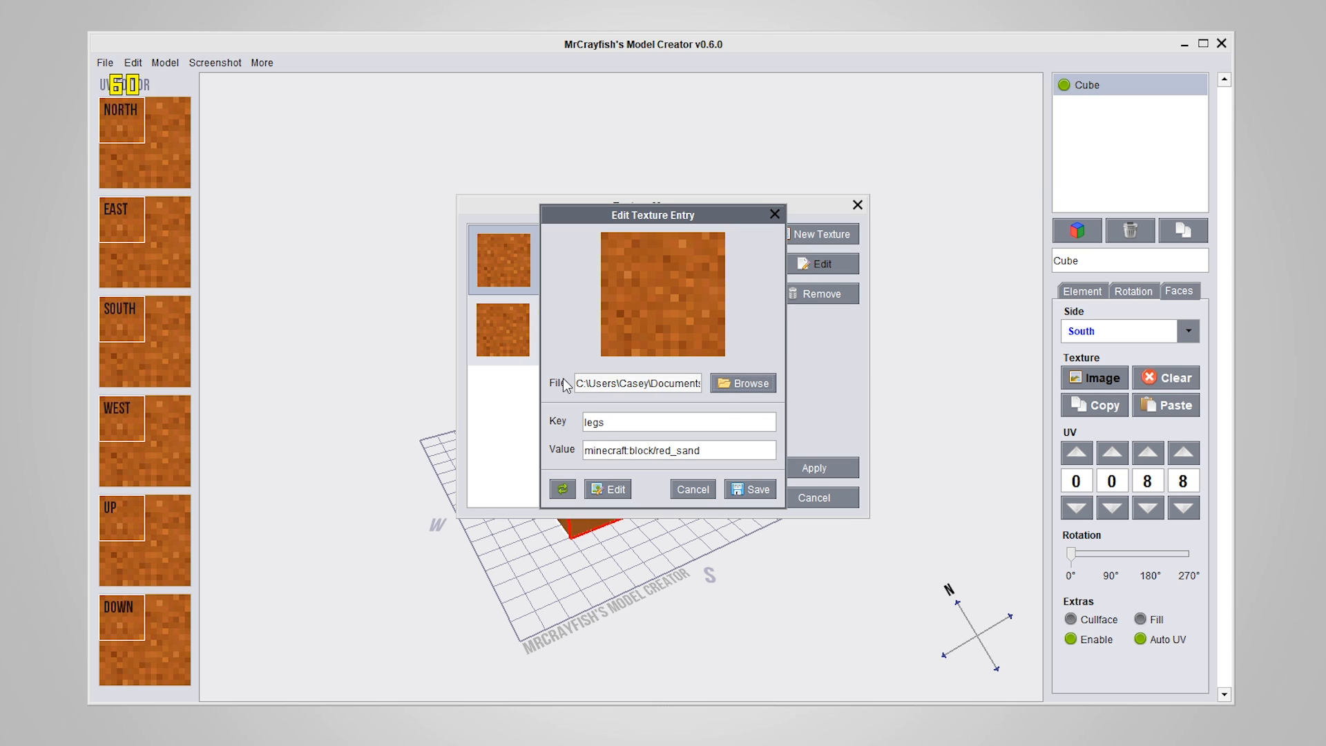
click(750, 383)
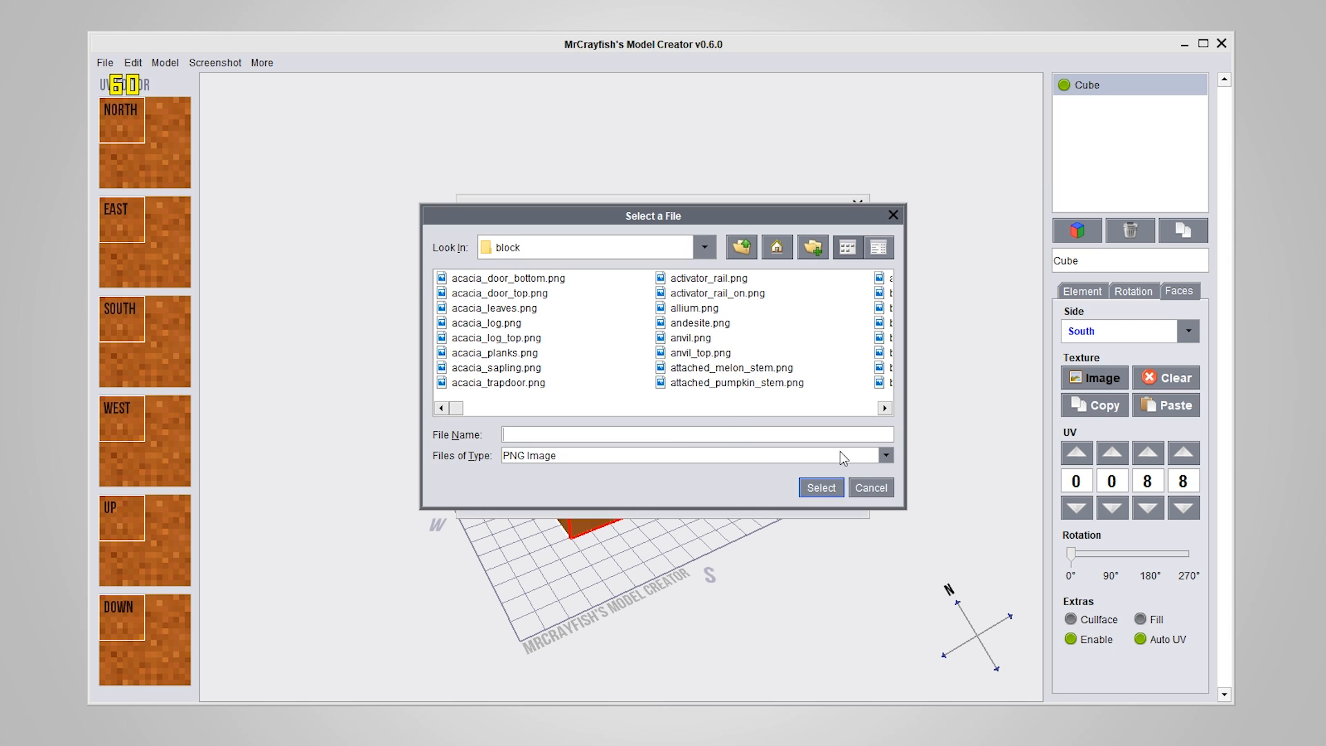
click(661, 343)
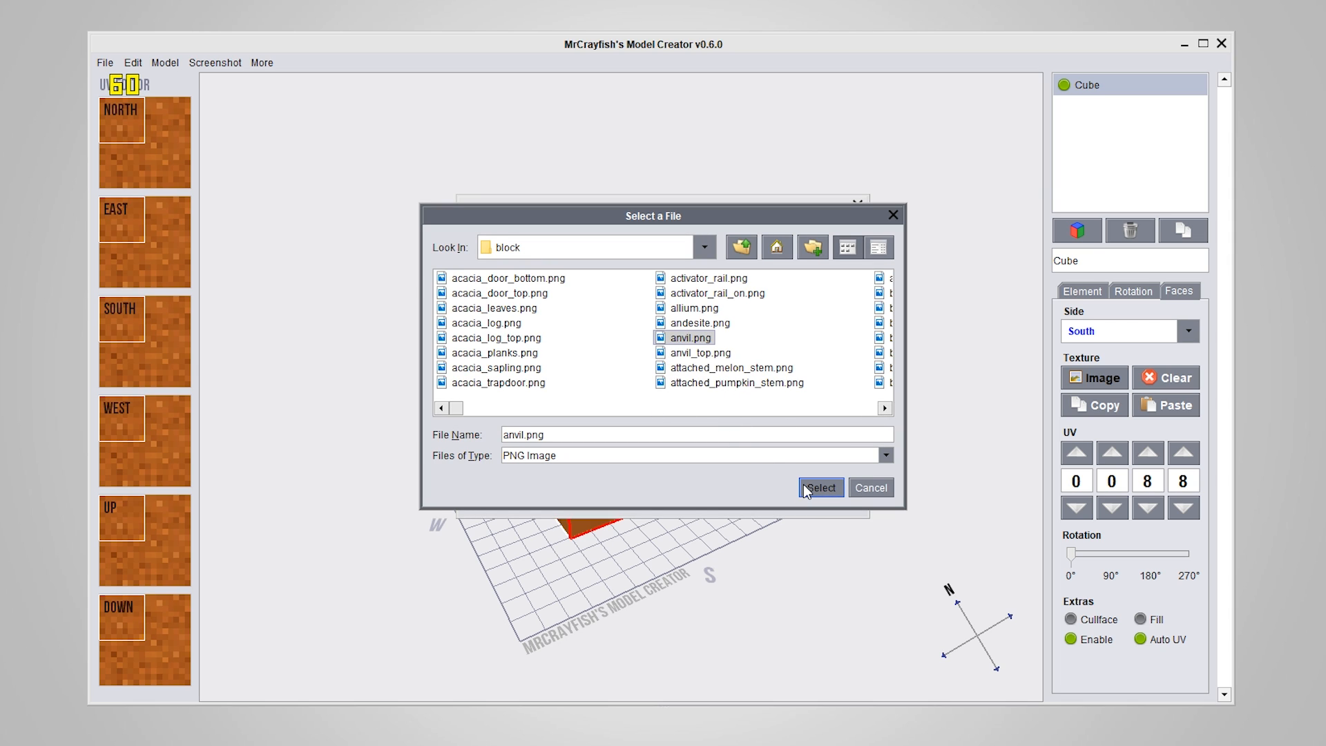
click(804, 487)
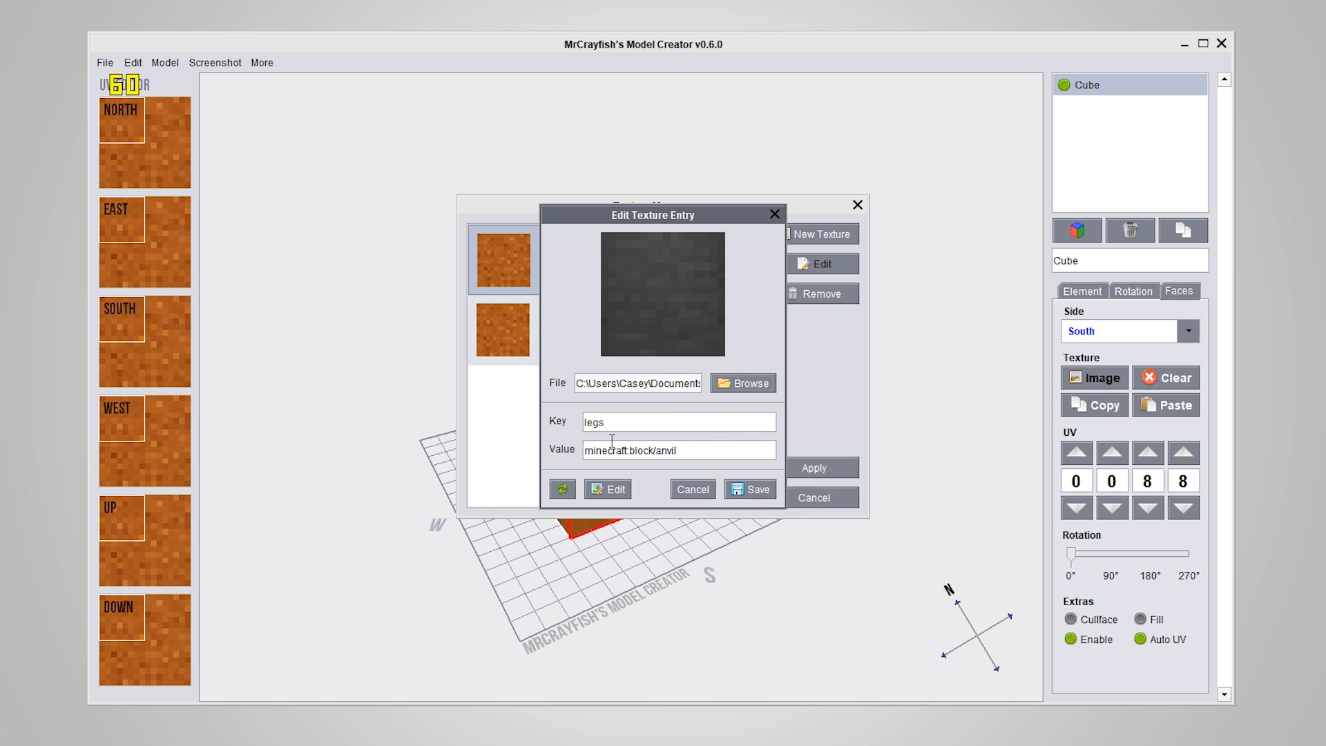
drag(651, 422, 564, 421)
click(663, 420)
click(681, 421)
click(754, 490)
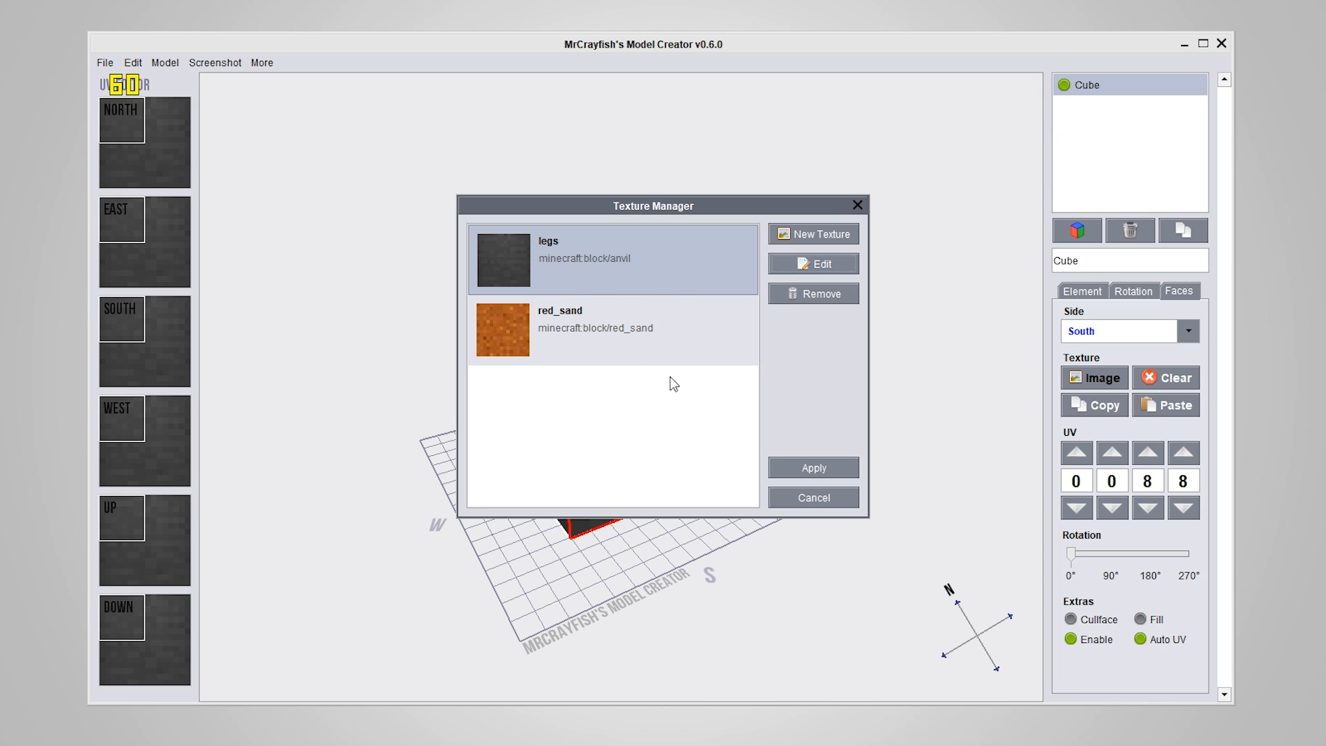
Apply the red_sand texture to the cube's south face and paste it onto all the other faces
drag(640, 218, 968, 247)
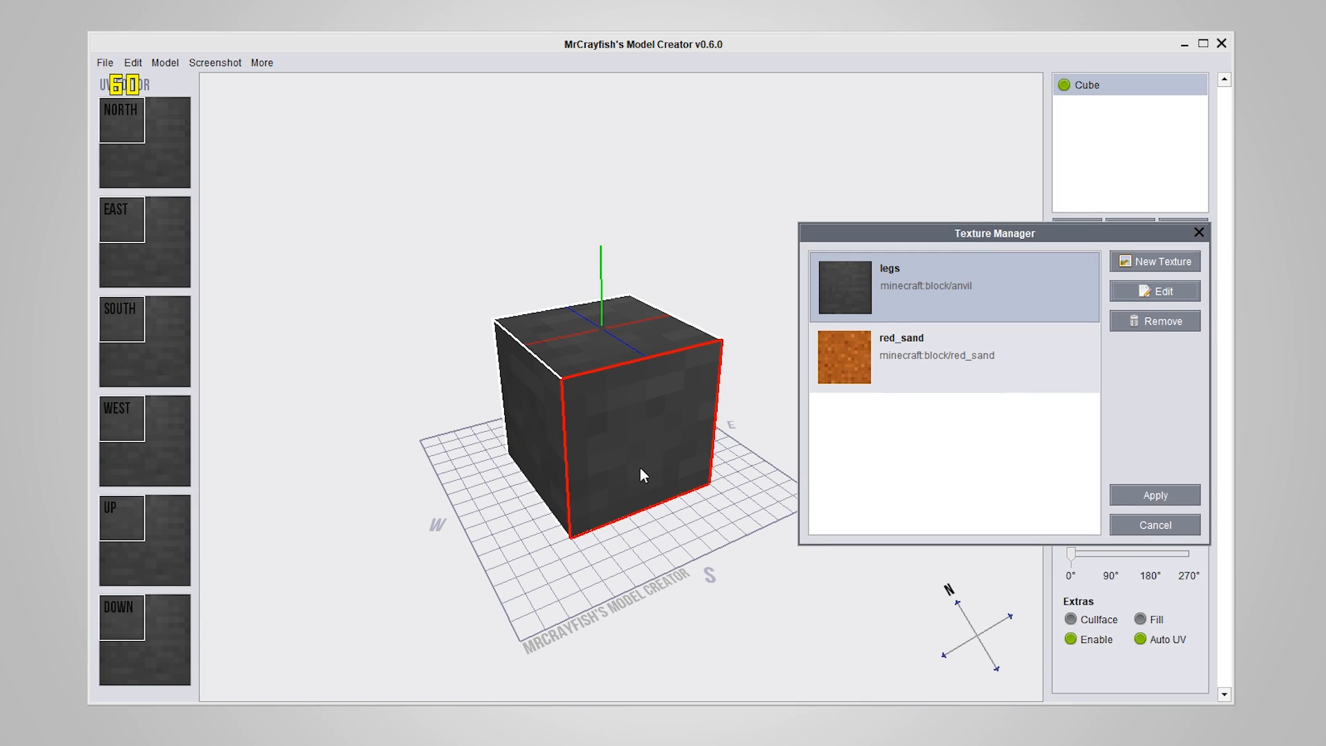
drag(877, 232, 846, 183)
click(897, 300)
click(877, 226)
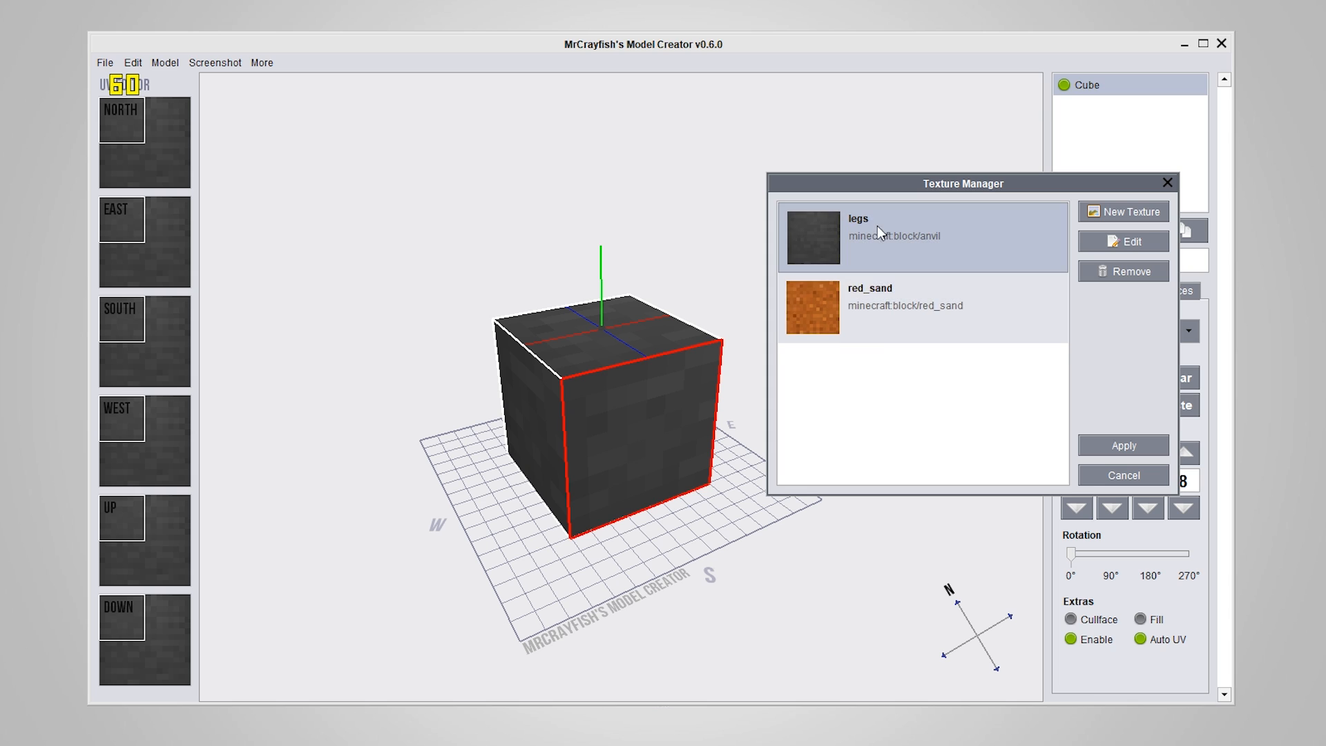
click(966, 304)
click(1122, 445)
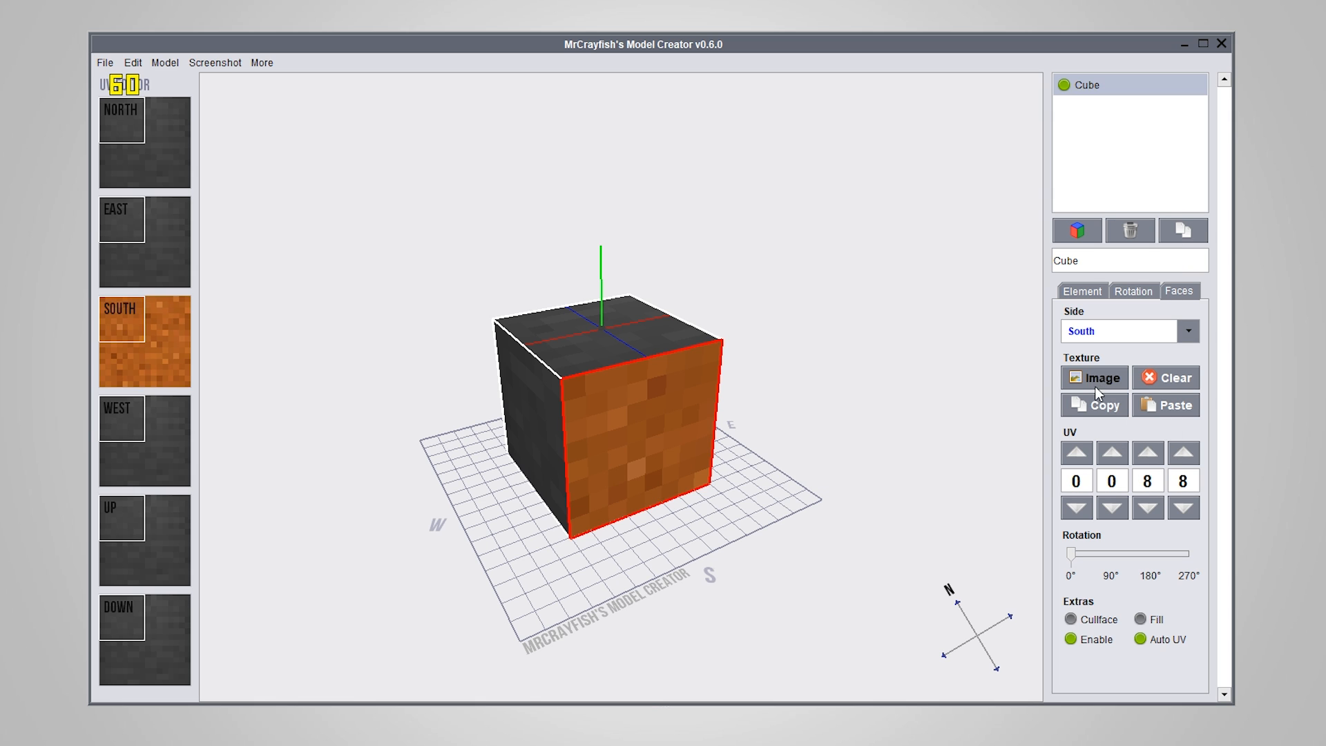
click(1148, 408)
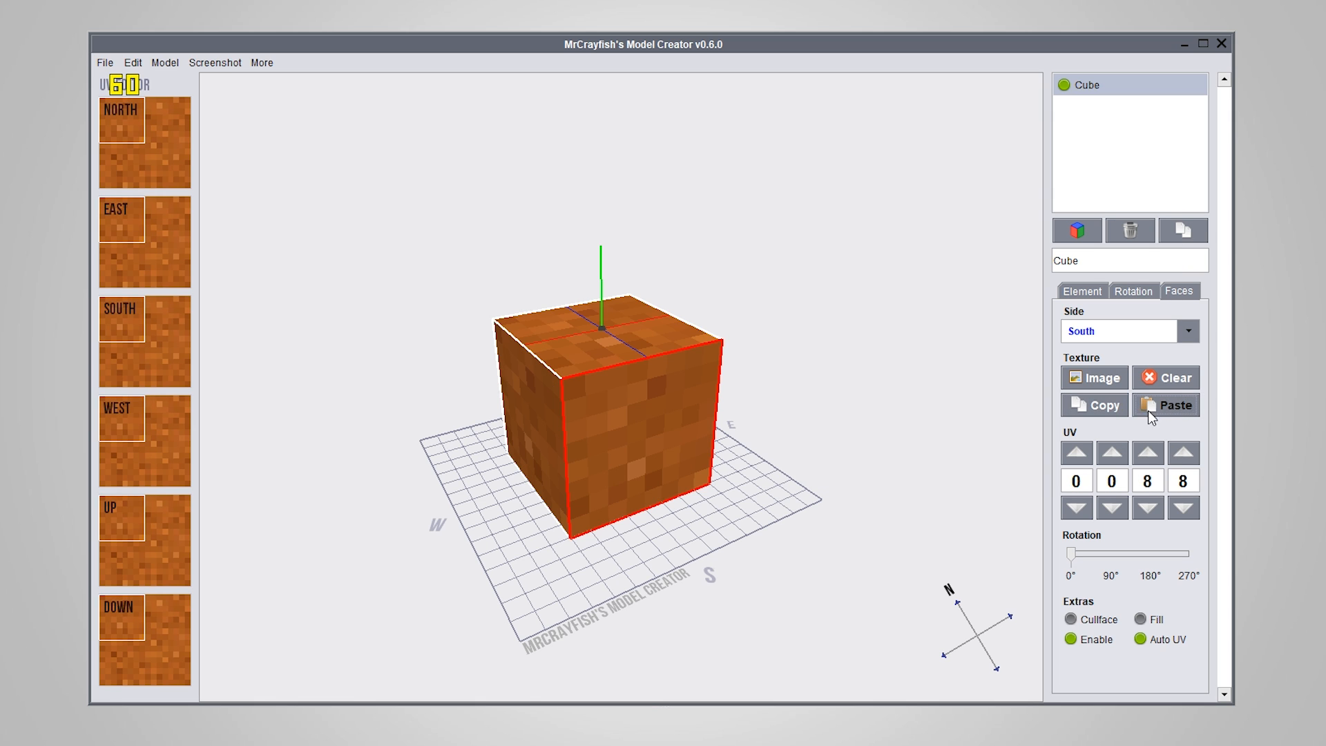
Replace the red_sand texture entry's image with bedrock.png from the block folder, keep its key, and save the entry
click(1091, 380)
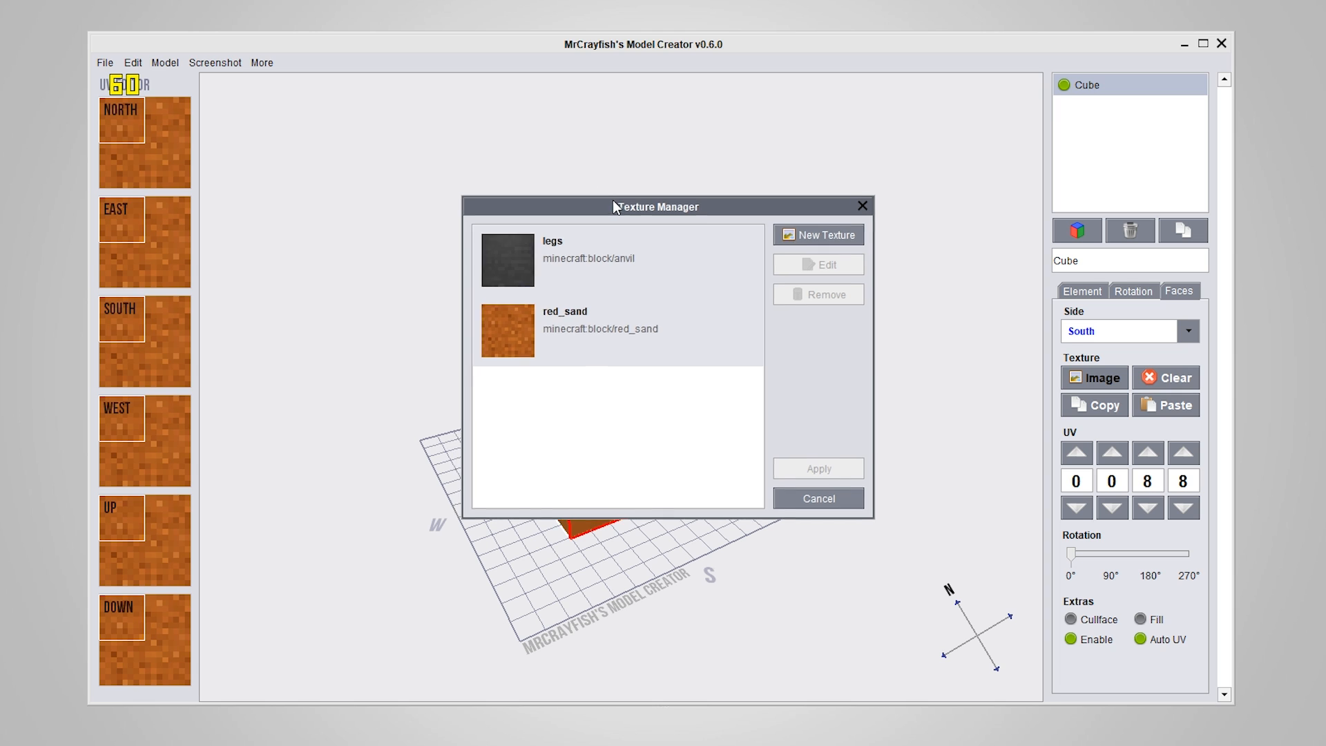
drag(606, 197, 945, 183)
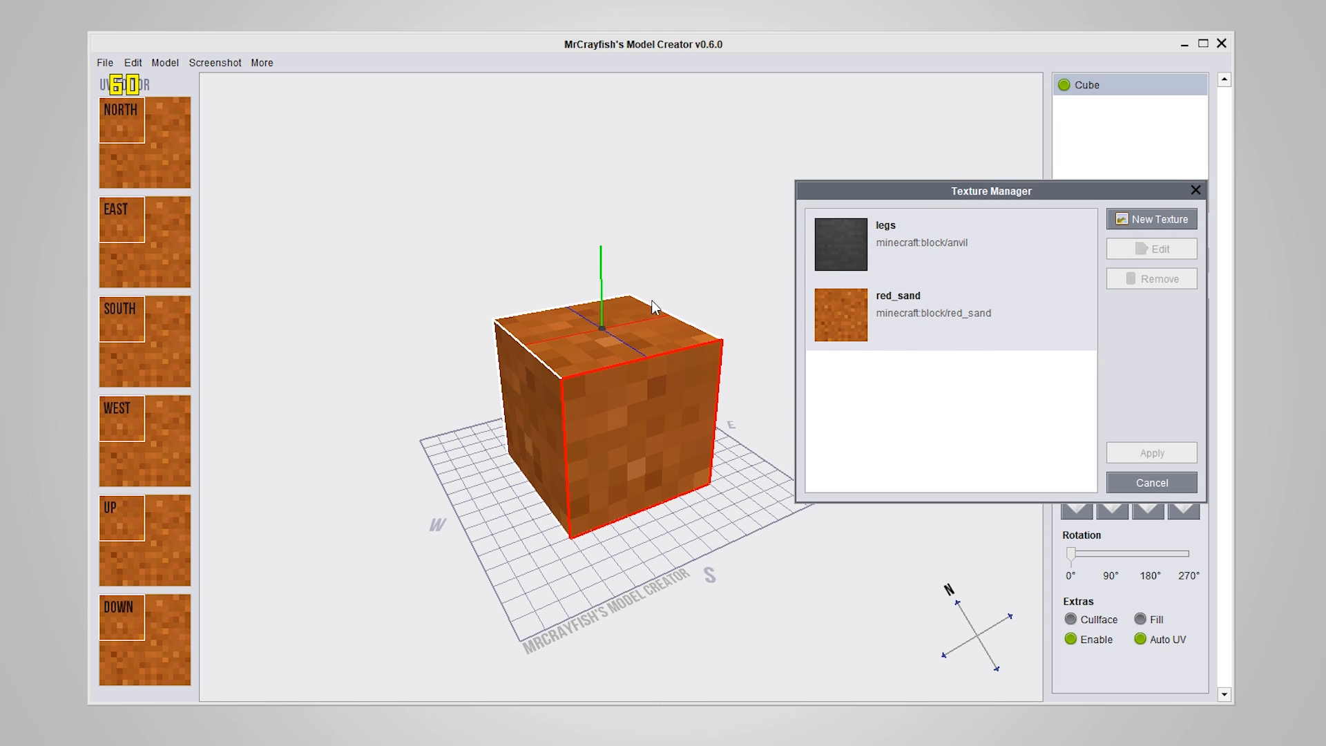
click(910, 312)
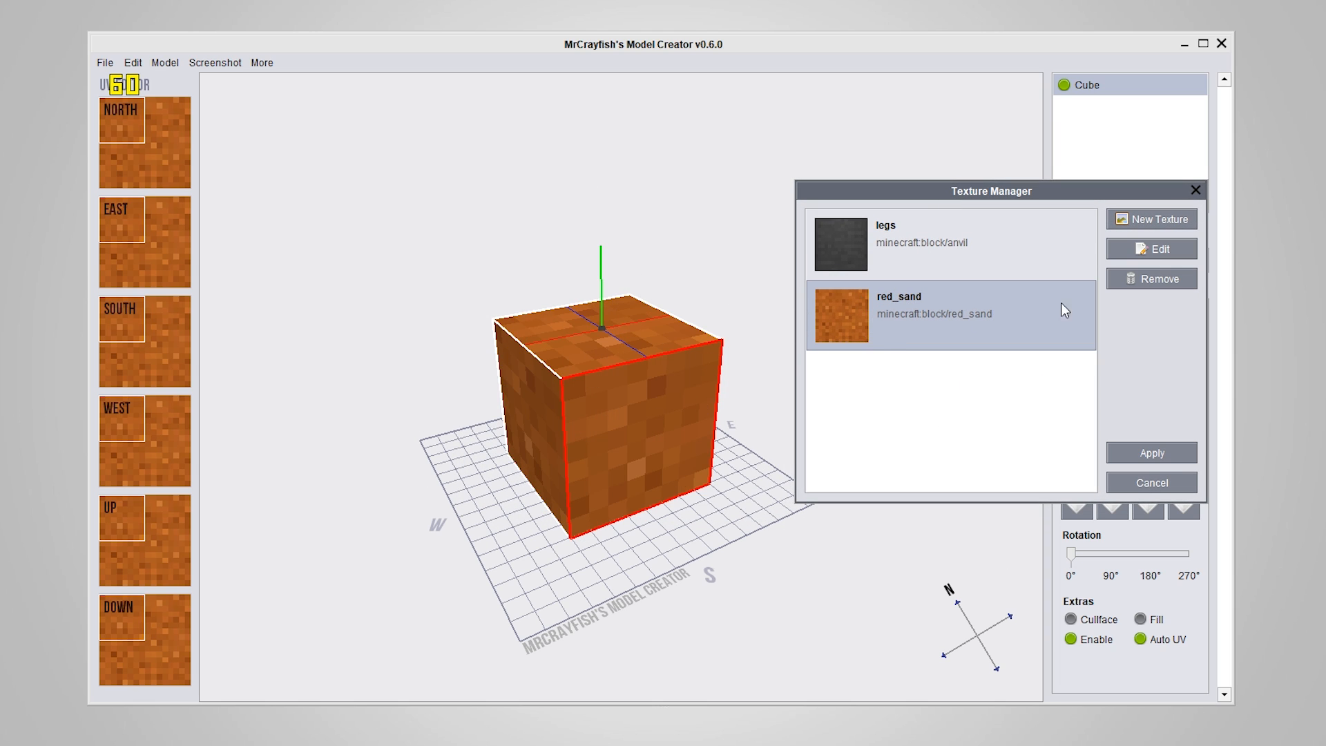
click(1142, 250)
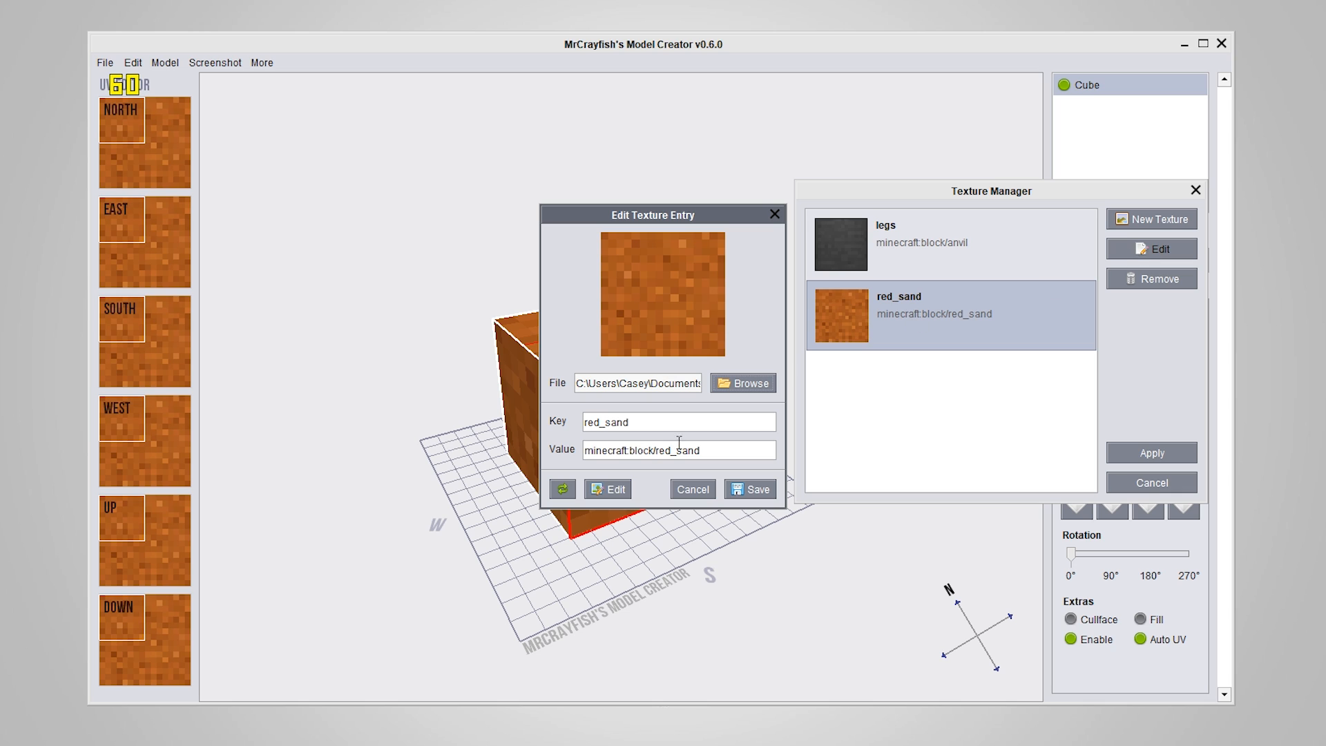
click(739, 382)
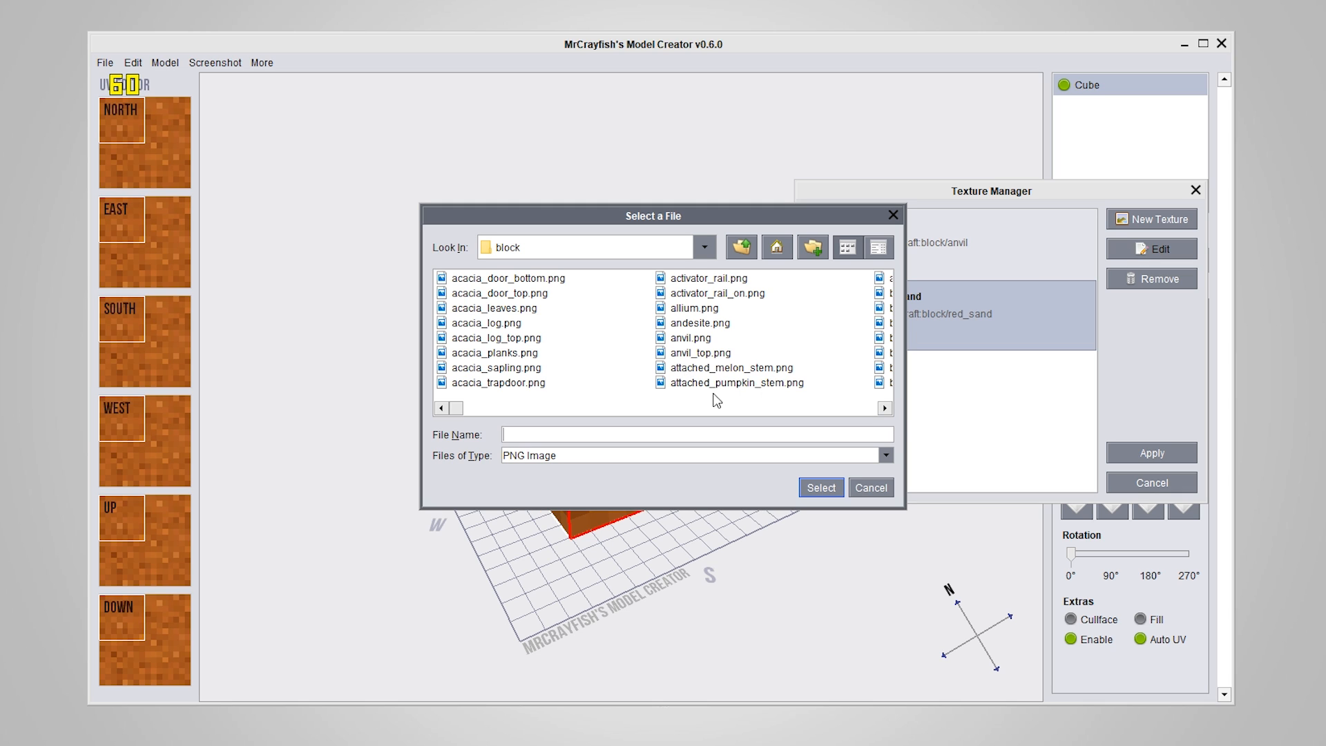
click(884, 408)
click(884, 408)
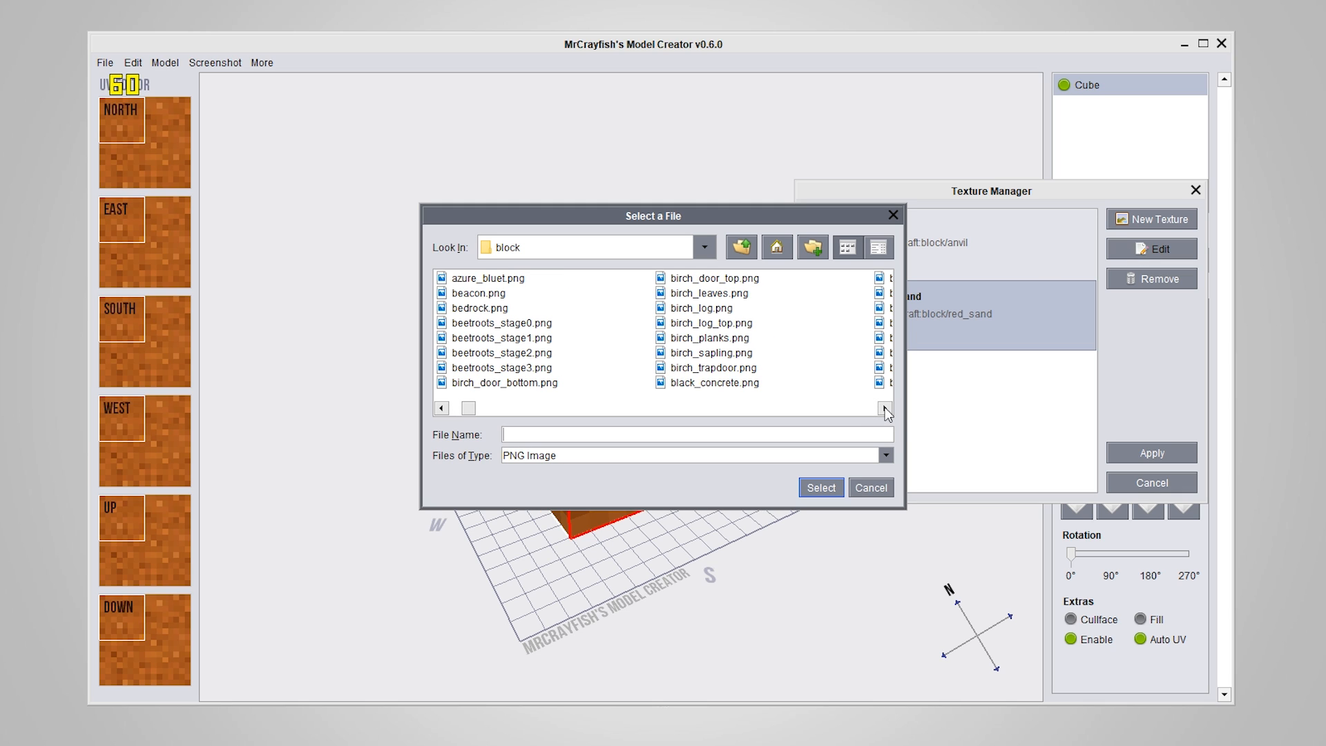
click(443, 309)
click(817, 489)
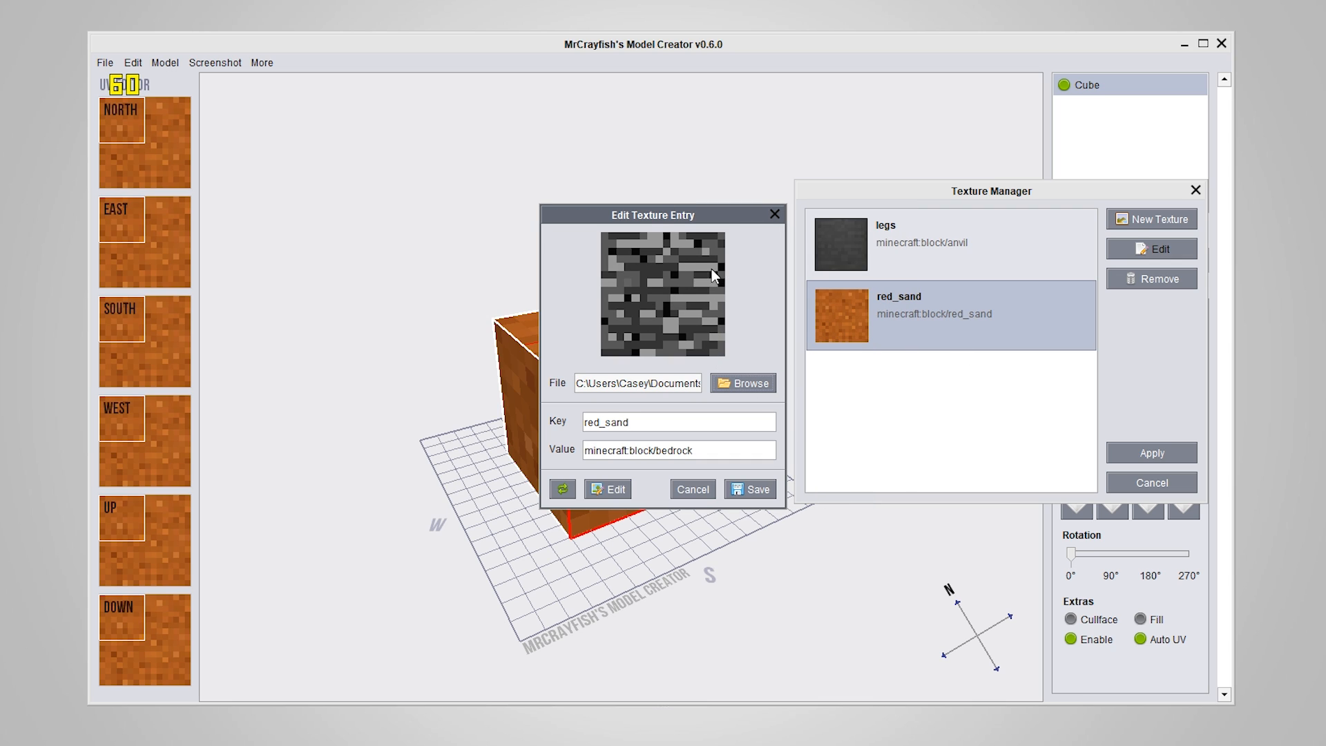
click(752, 489)
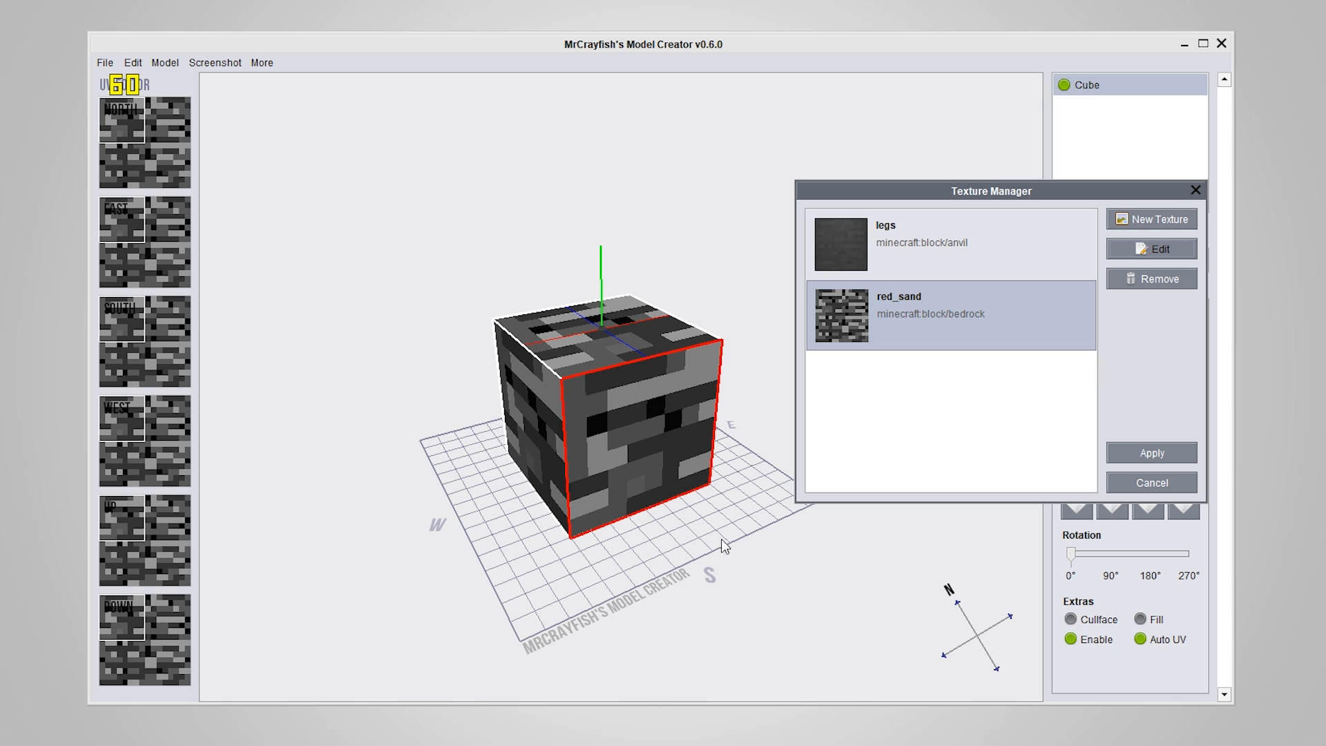
drag(931, 184, 815, 183)
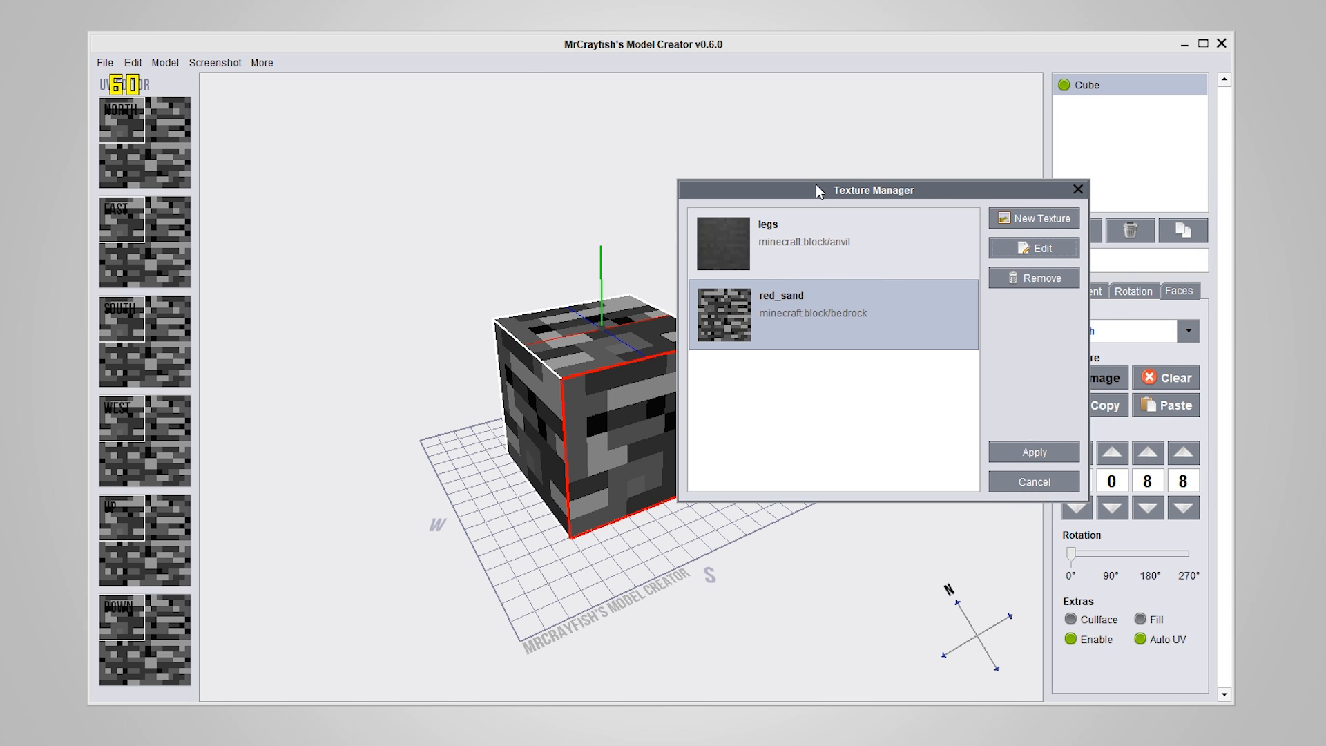
click(794, 269)
click(808, 308)
click(822, 260)
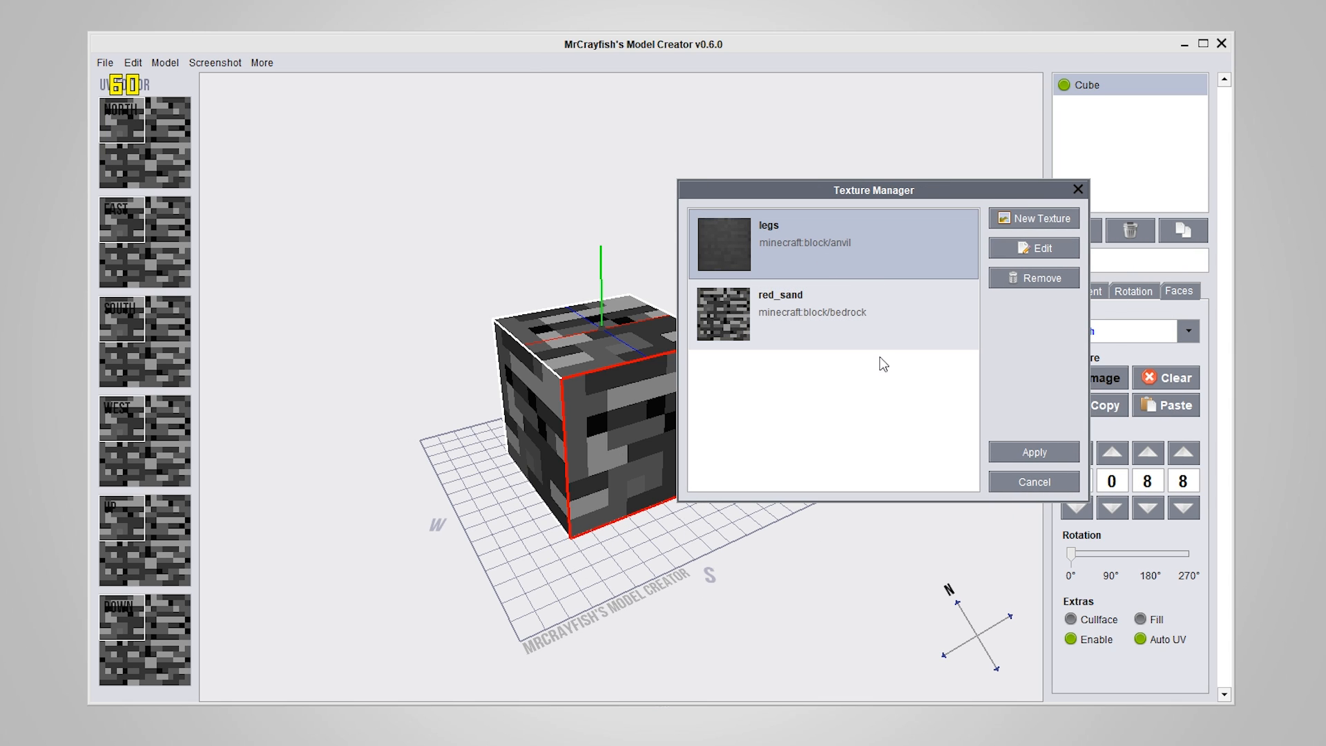
click(805, 332)
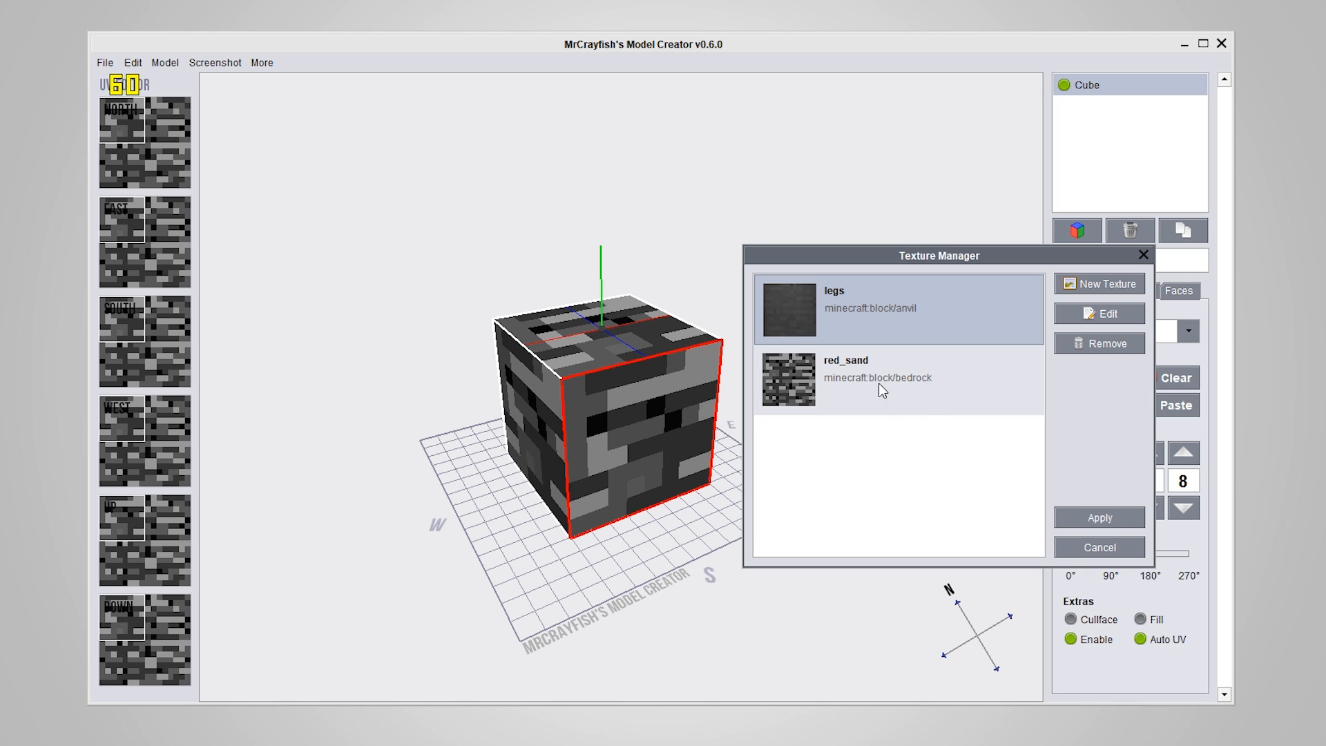
Add boost_pad.png from the Minecraft folder as a new texture entry
click(1099, 287)
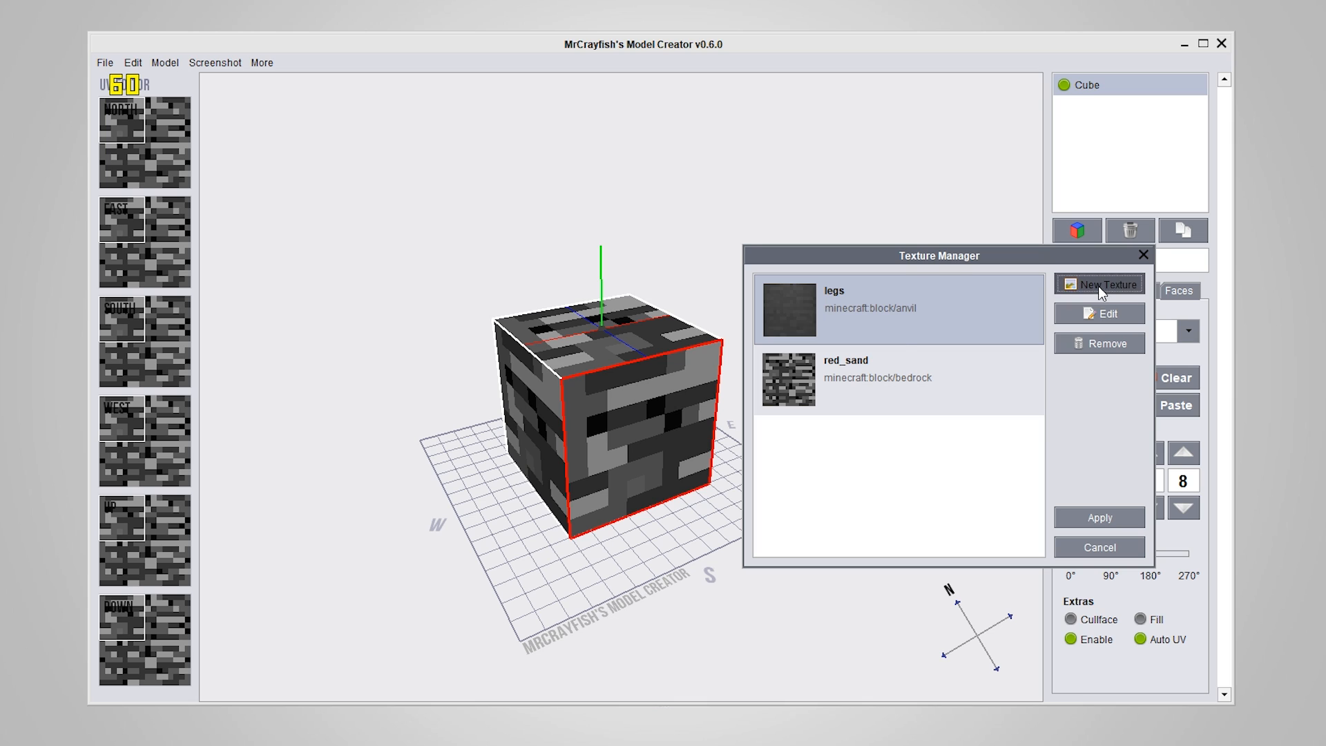
click(741, 249)
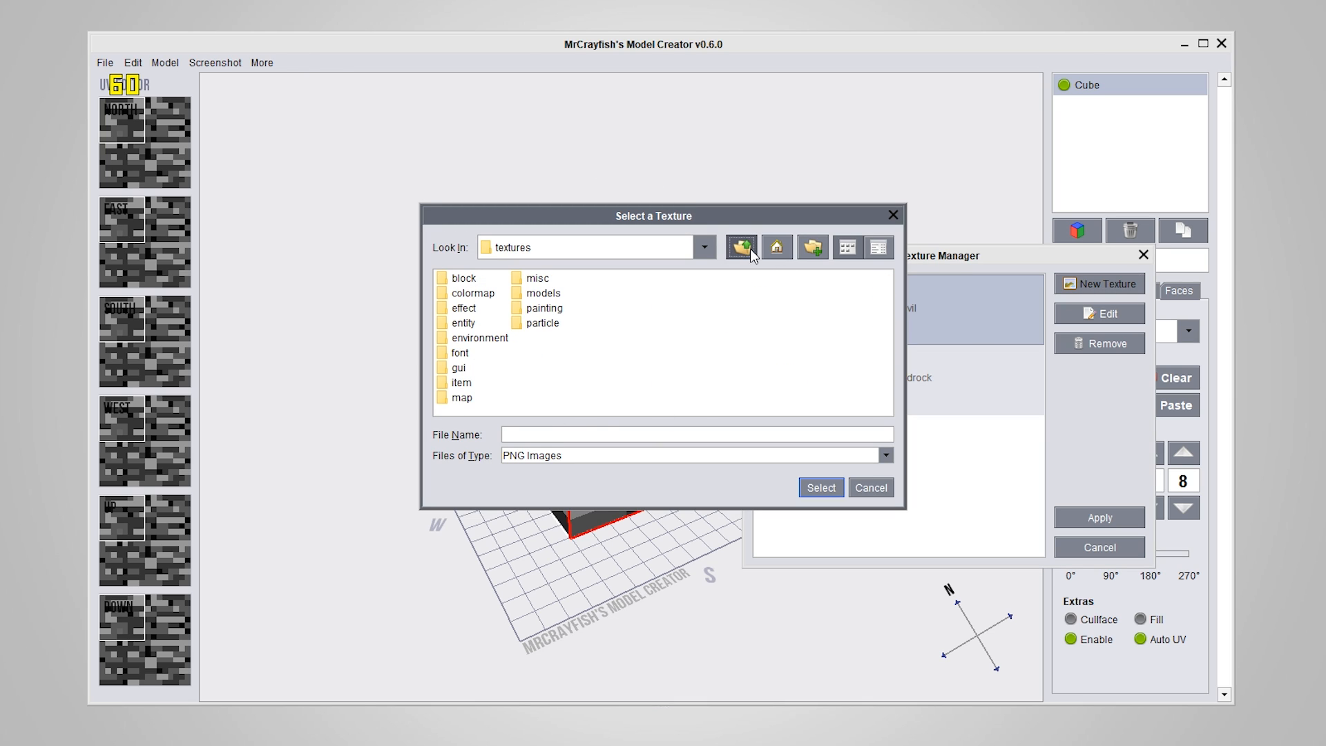
click(741, 248)
click(741, 250)
click(737, 252)
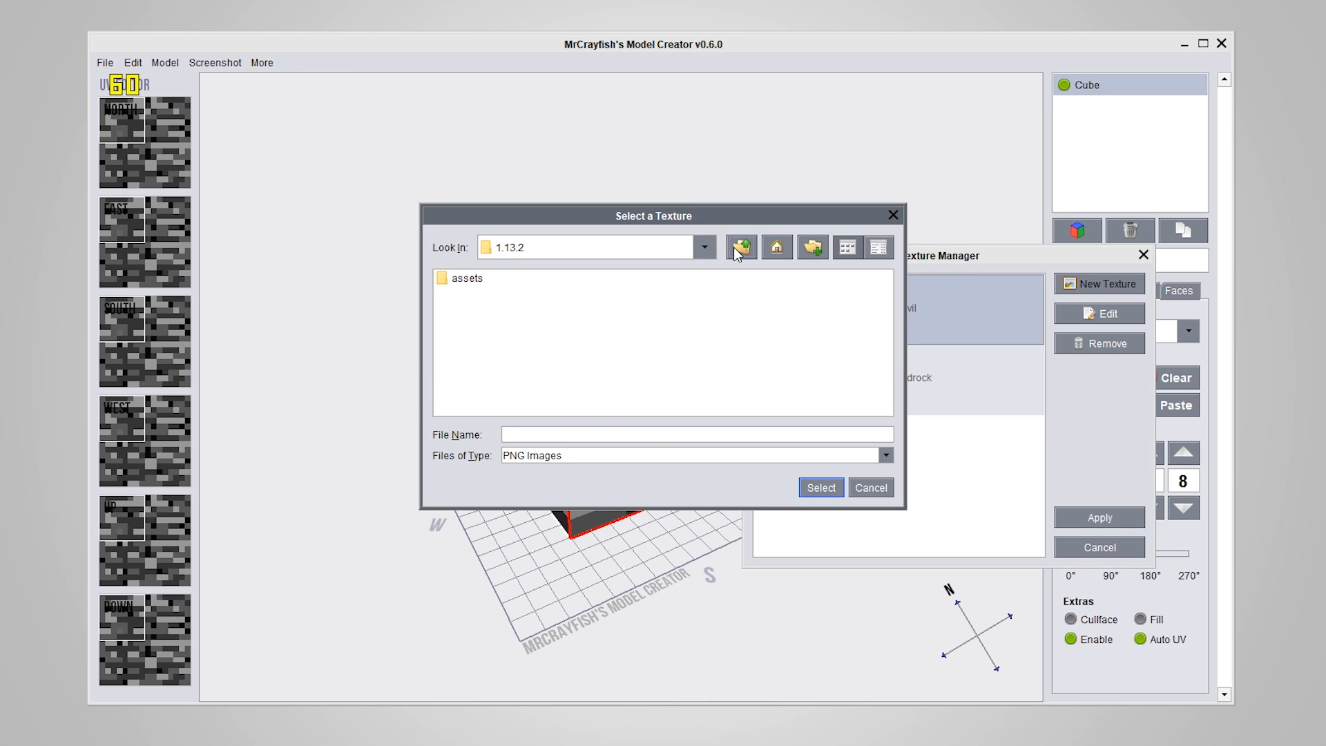
click(737, 251)
click(741, 249)
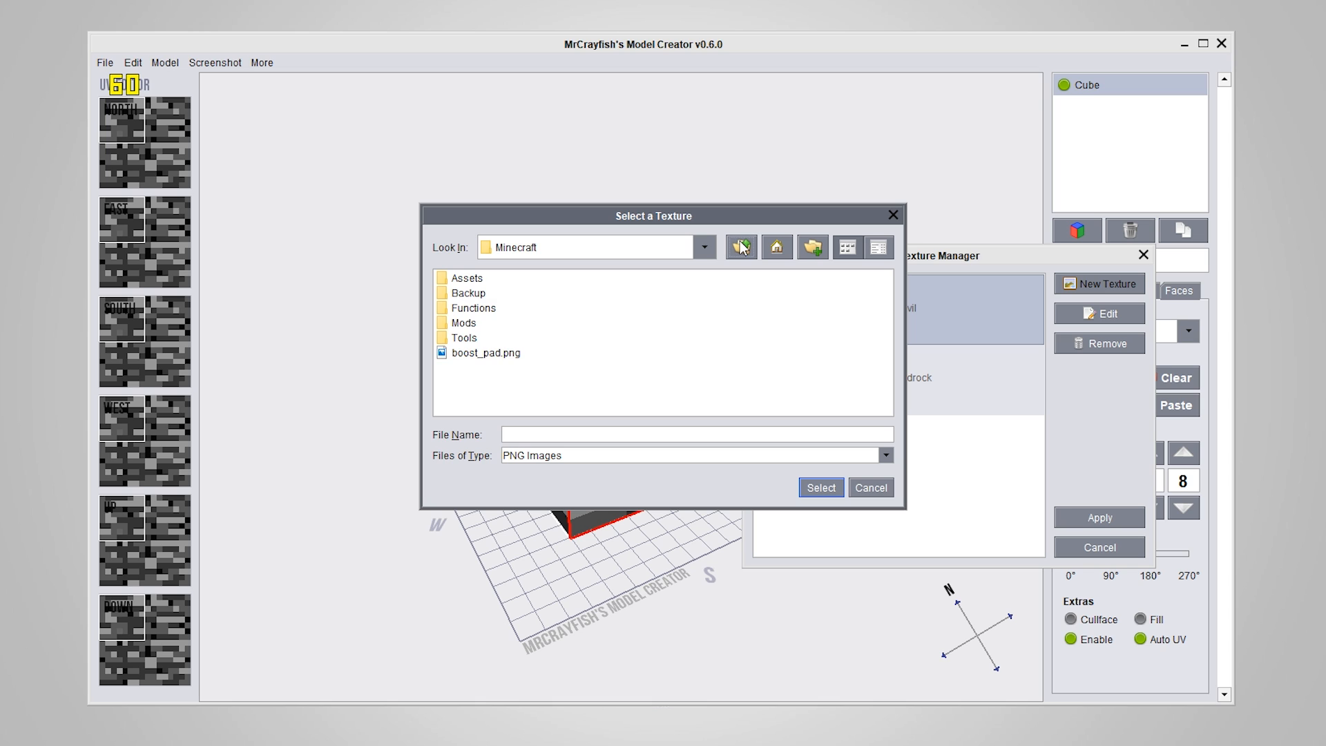
click(442, 358)
click(820, 489)
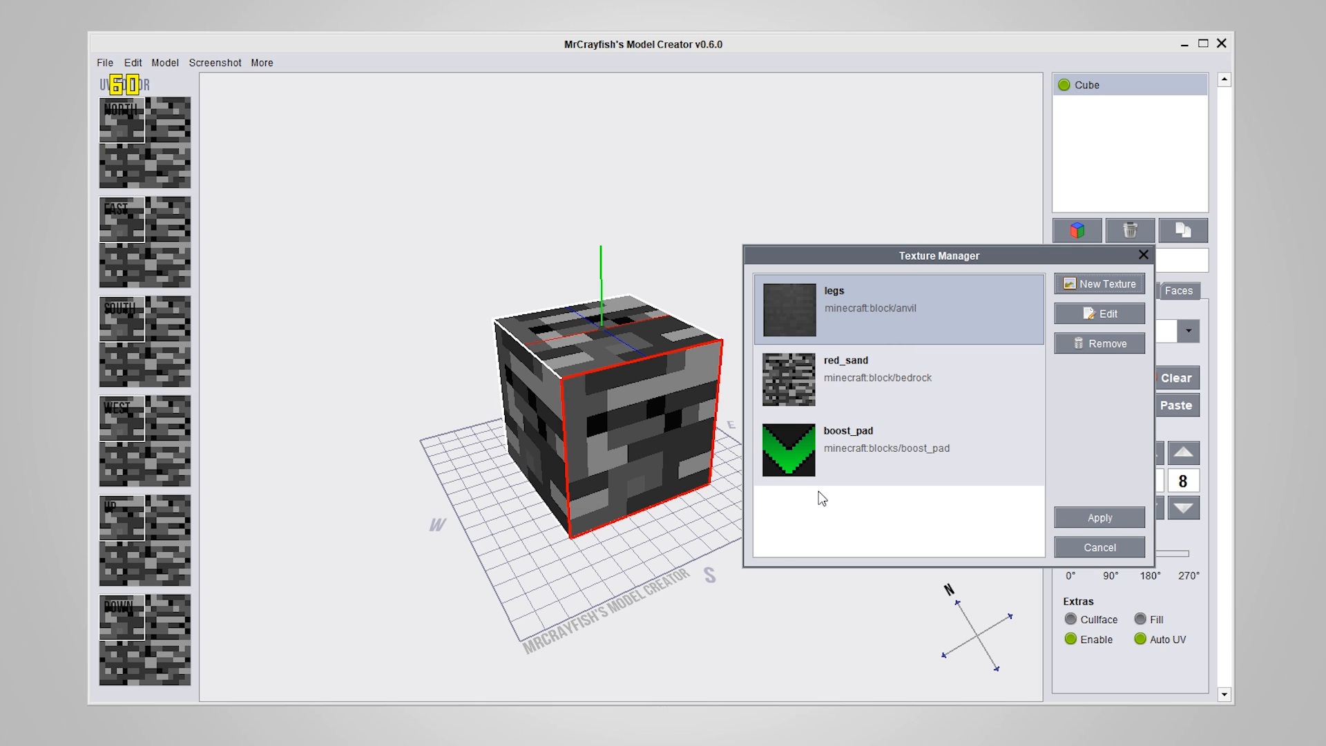
Apply the boost_pad texture to the cube's south face and extend that face's UV area to 0, 0, 16, 16
click(850, 479)
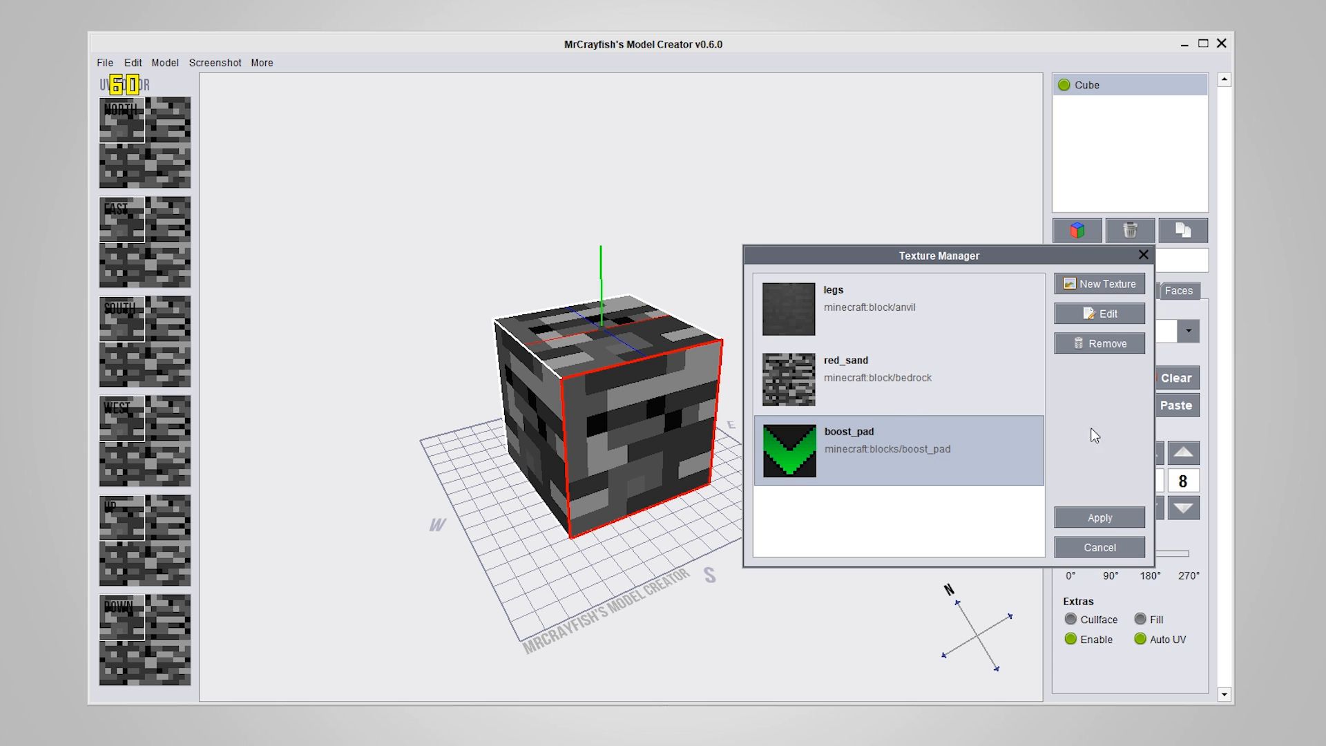
click(1094, 519)
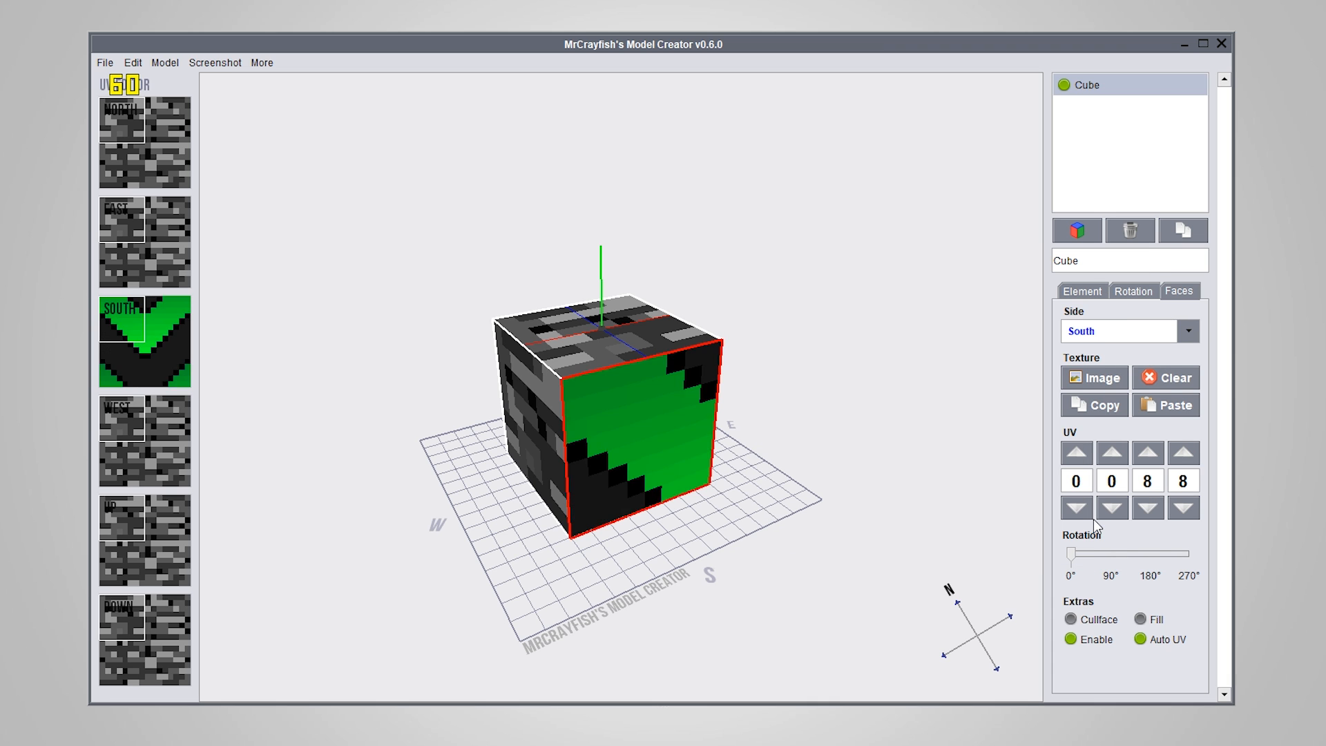
drag(745, 549, 645, 467)
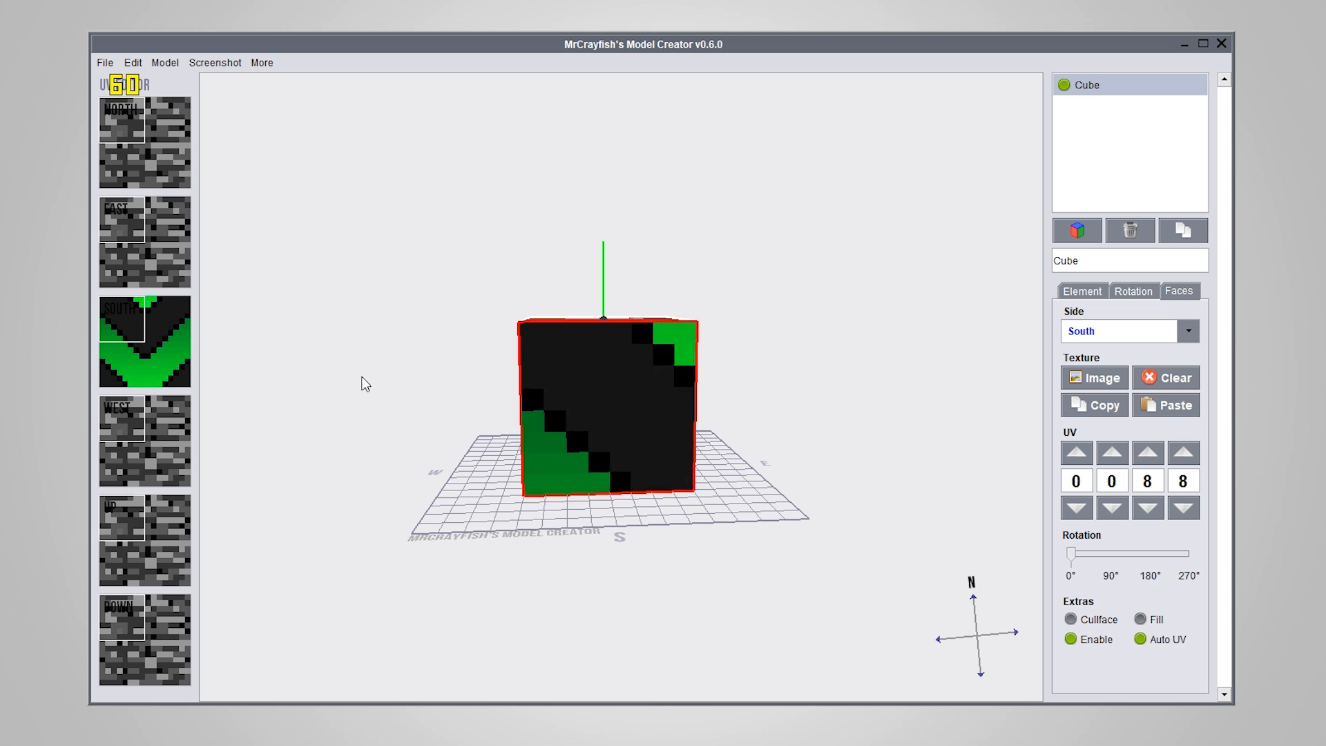
right_drag(117, 329, 185, 371)
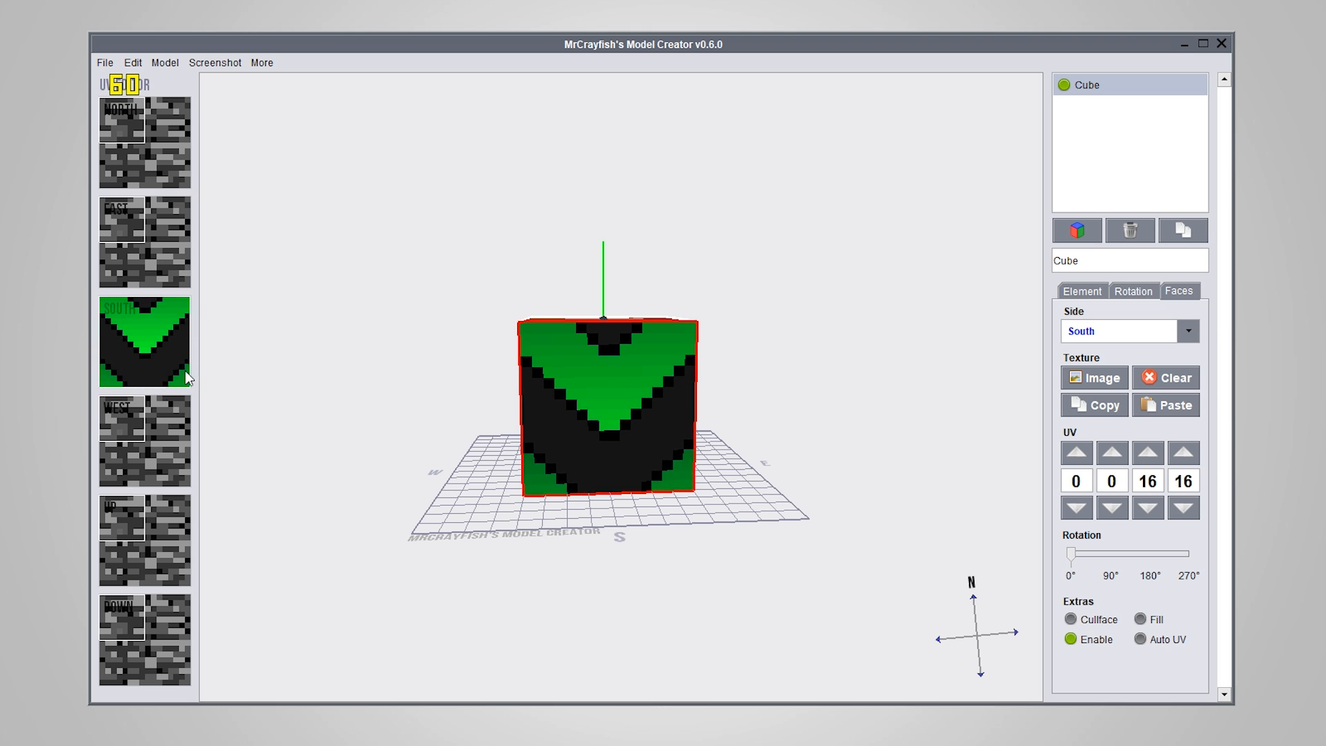
Paste the south face's boost_pad texture onto all the other faces of the cube
drag(561, 620, 959, 385)
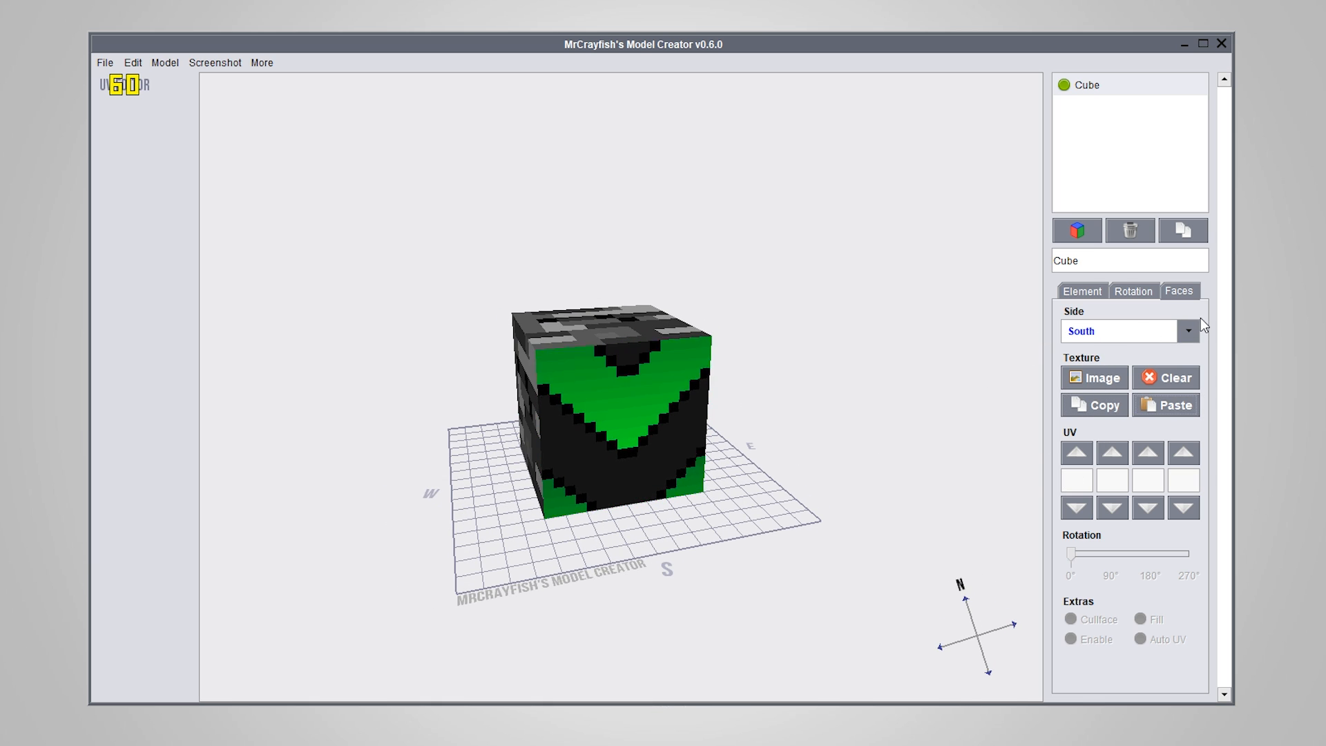
click(544, 458)
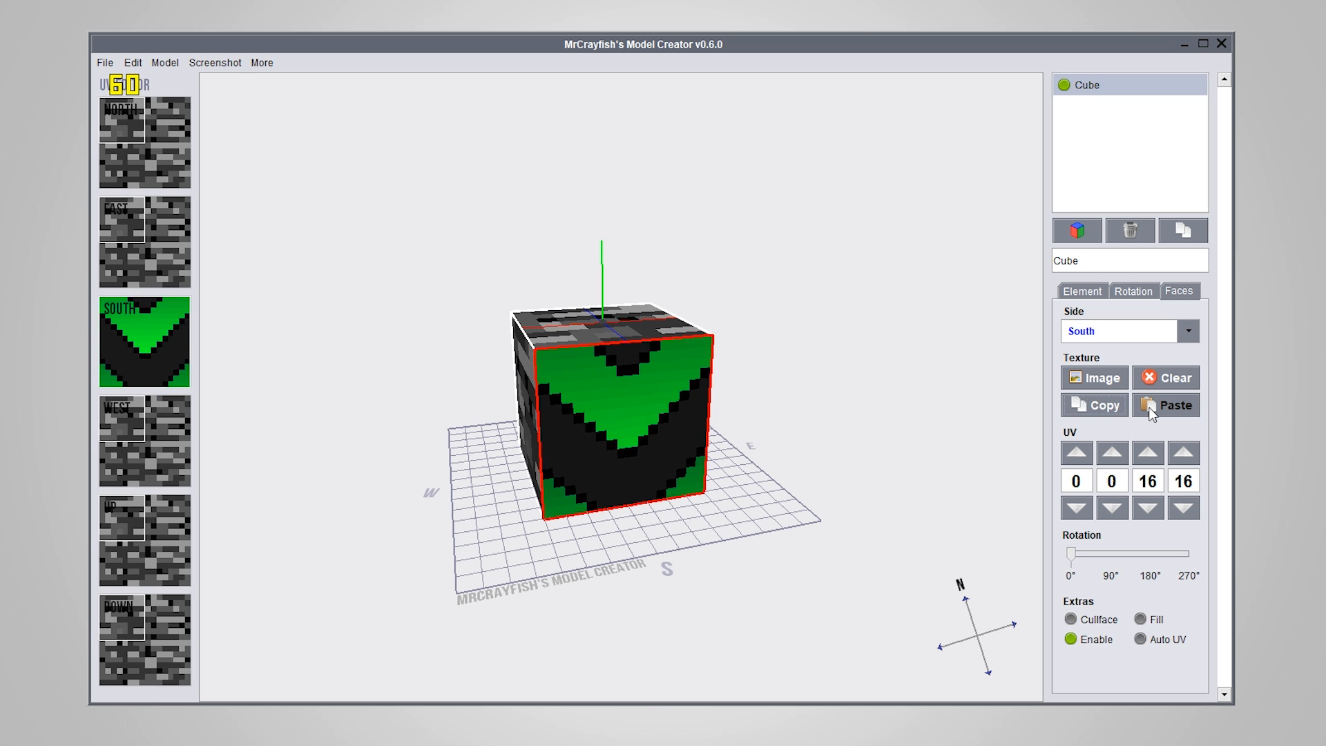
shift+click(1171, 404)
drag(408, 582, 480, 584)
right_drag(480, 580, 445, 579)
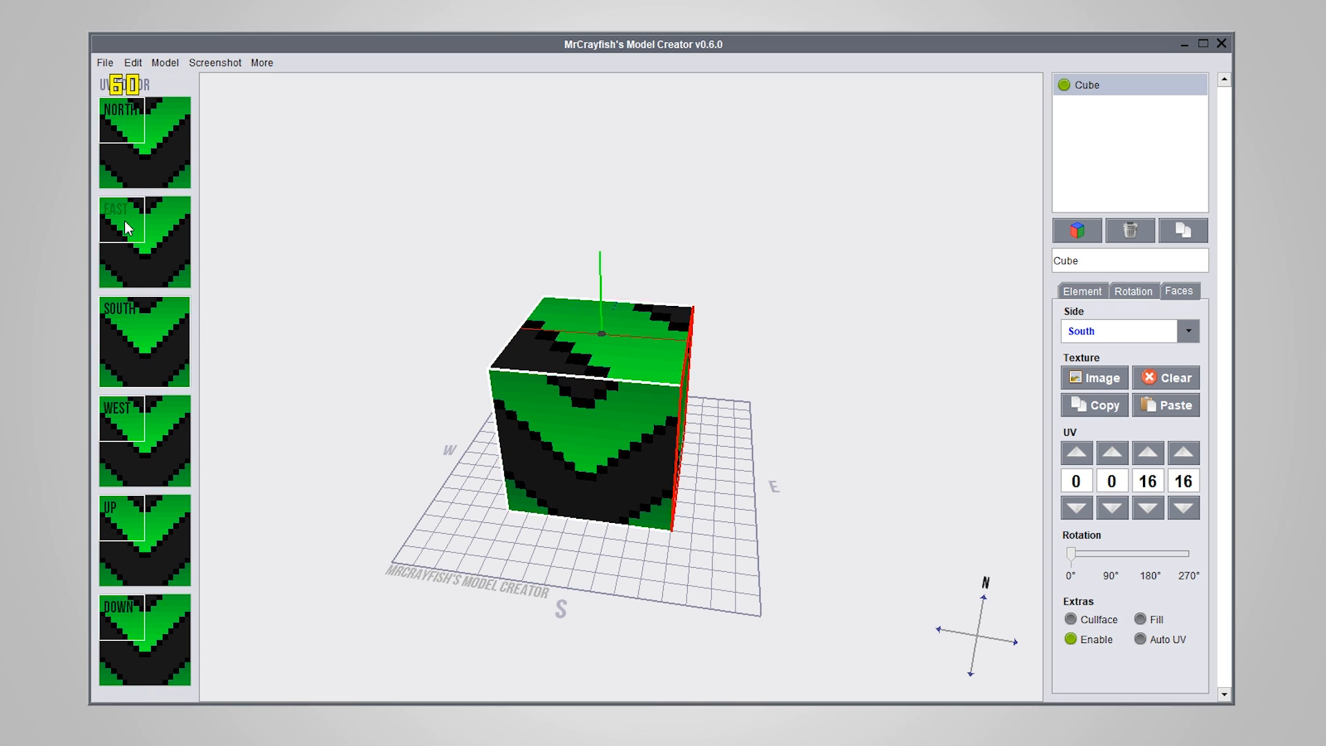
Extend the up face's UV area to the full texture, 0, 0, 16, 16
right_drag(134, 512, 173, 569)
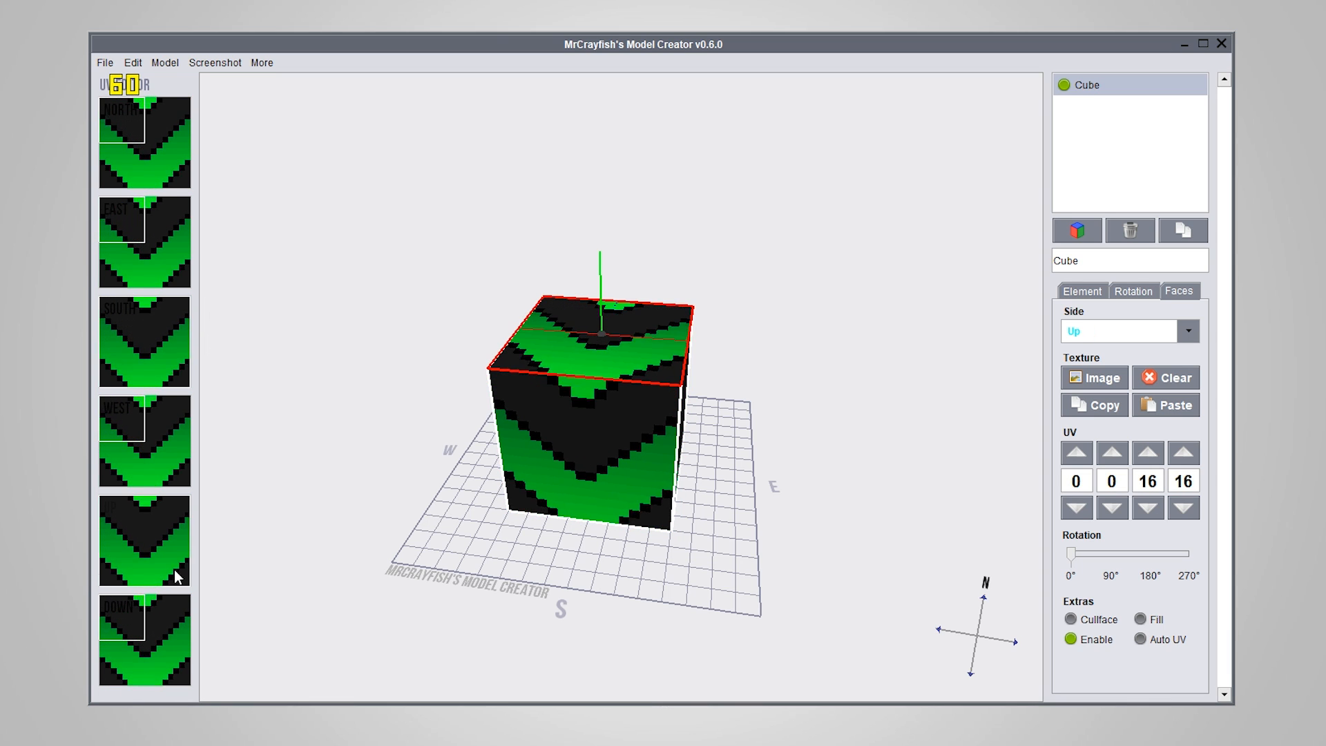
click(706, 586)
right_drag(705, 586, 752, 515)
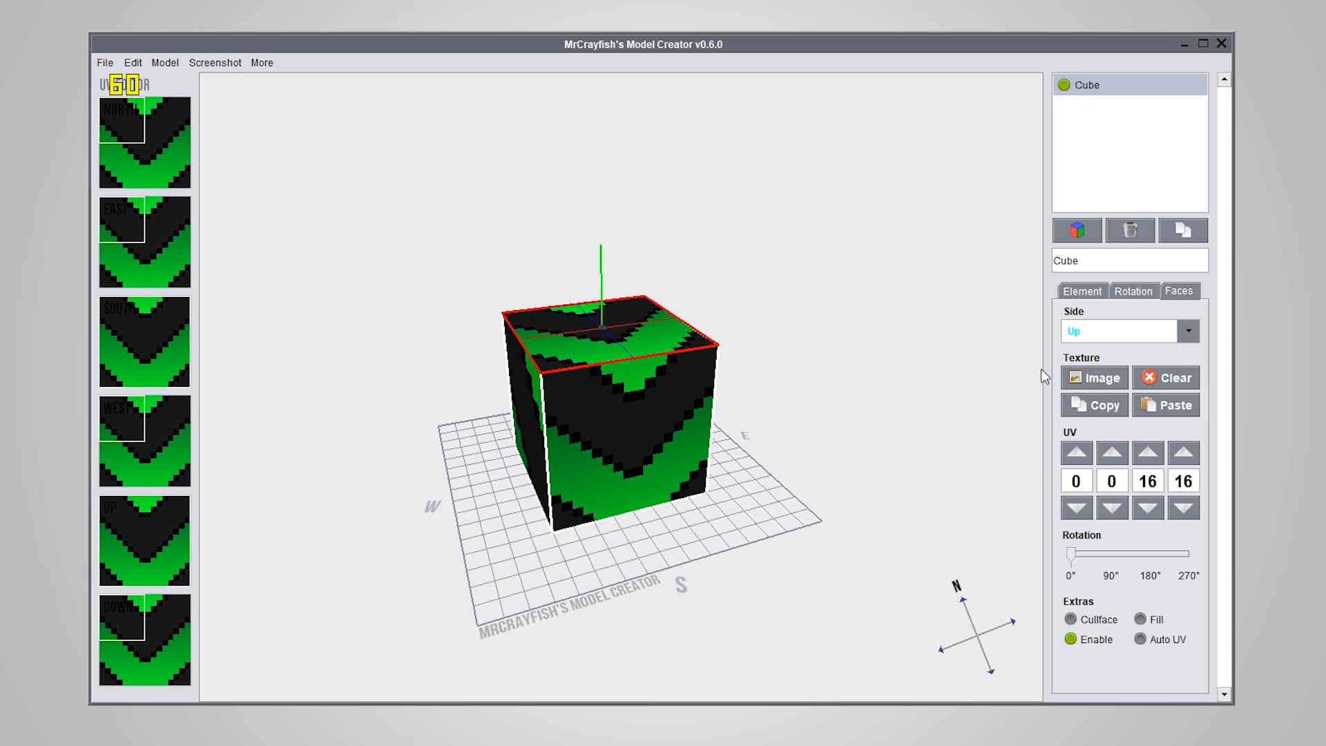
Open the Texture Manager for the up face and select the red_sand entry
click(1100, 378)
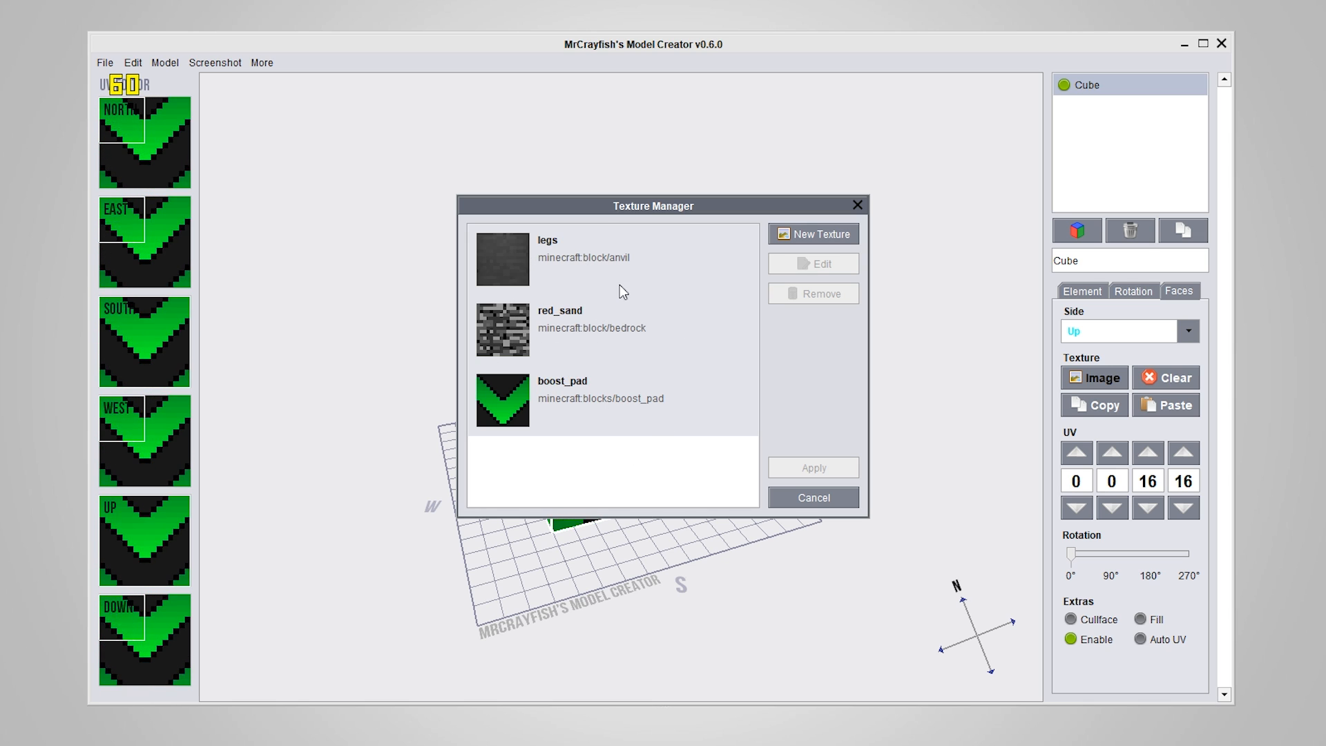
click(588, 245)
click(599, 315)
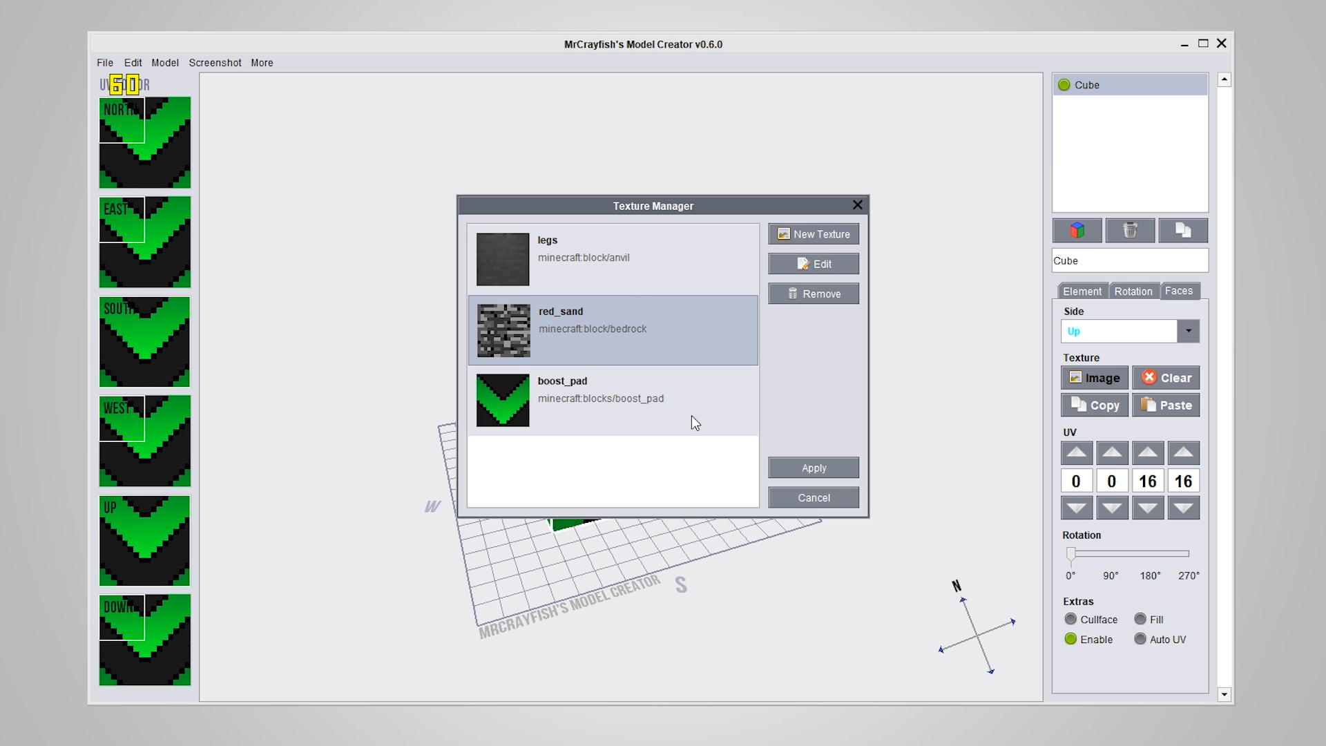
Switch to paint.net, save the yellow square image as yellow_square.png on the Desktop with auto-detected bit depth, and return to the Texture Manager
key(alt+Tab)
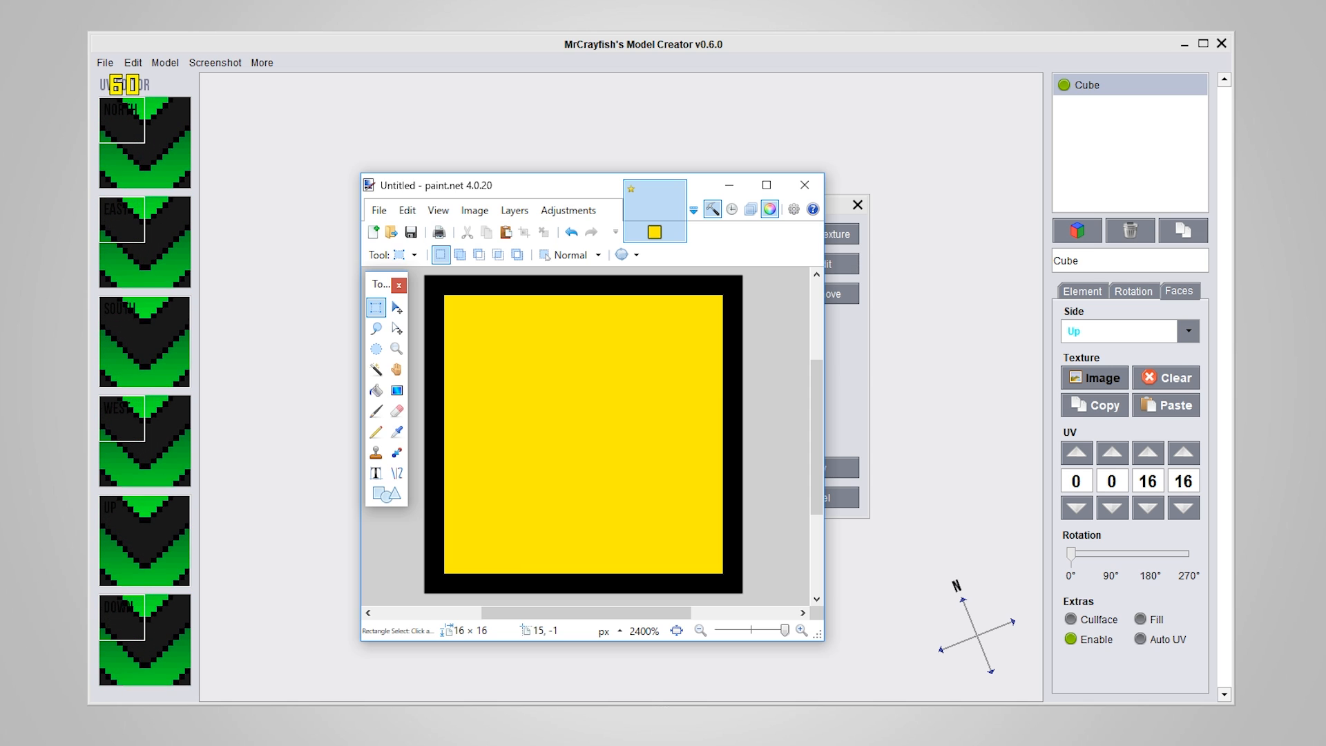
drag(618, 187, 620, 135)
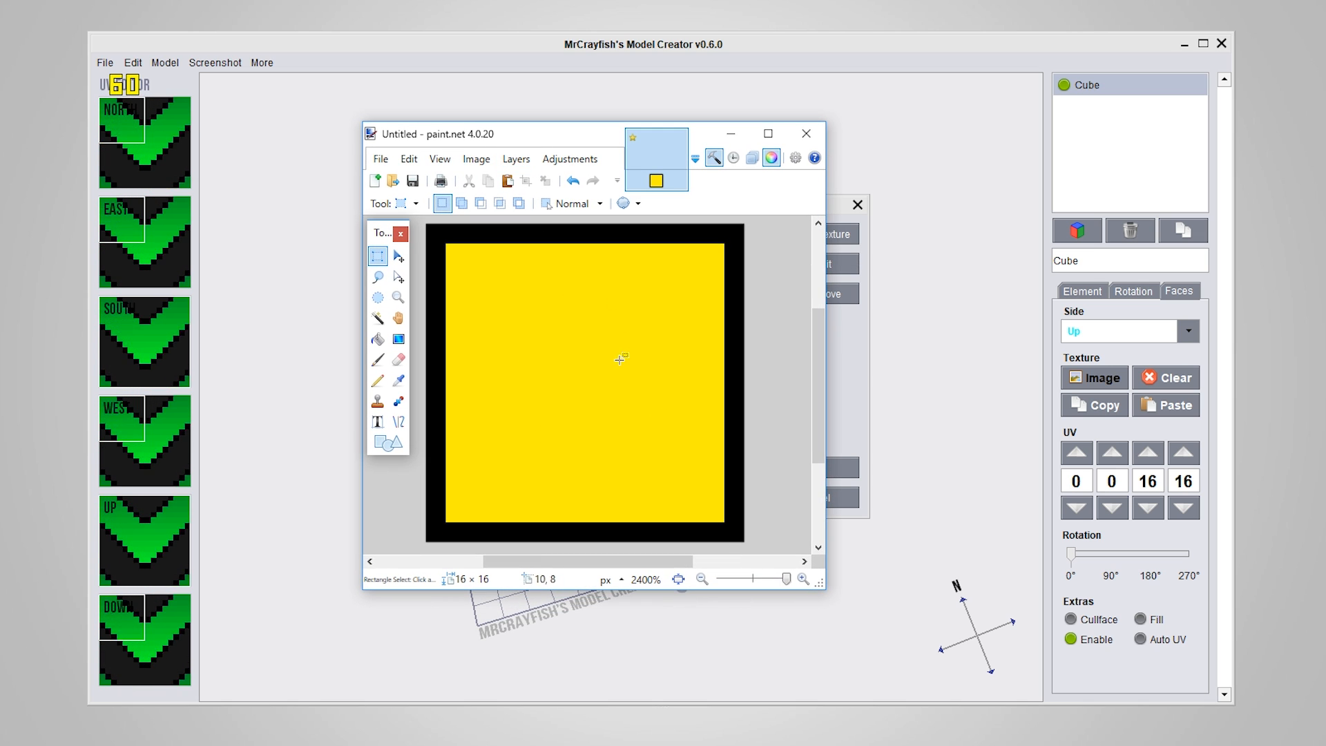
click(381, 159)
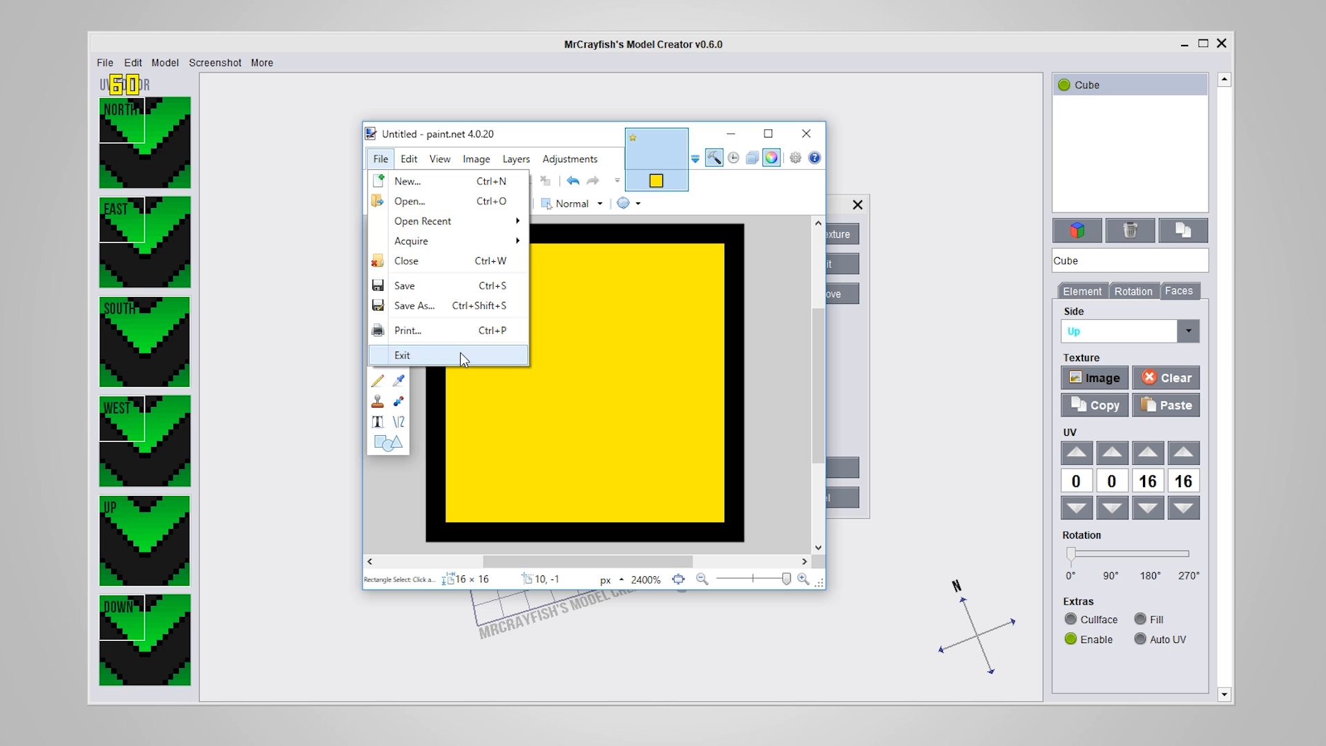
click(442, 306)
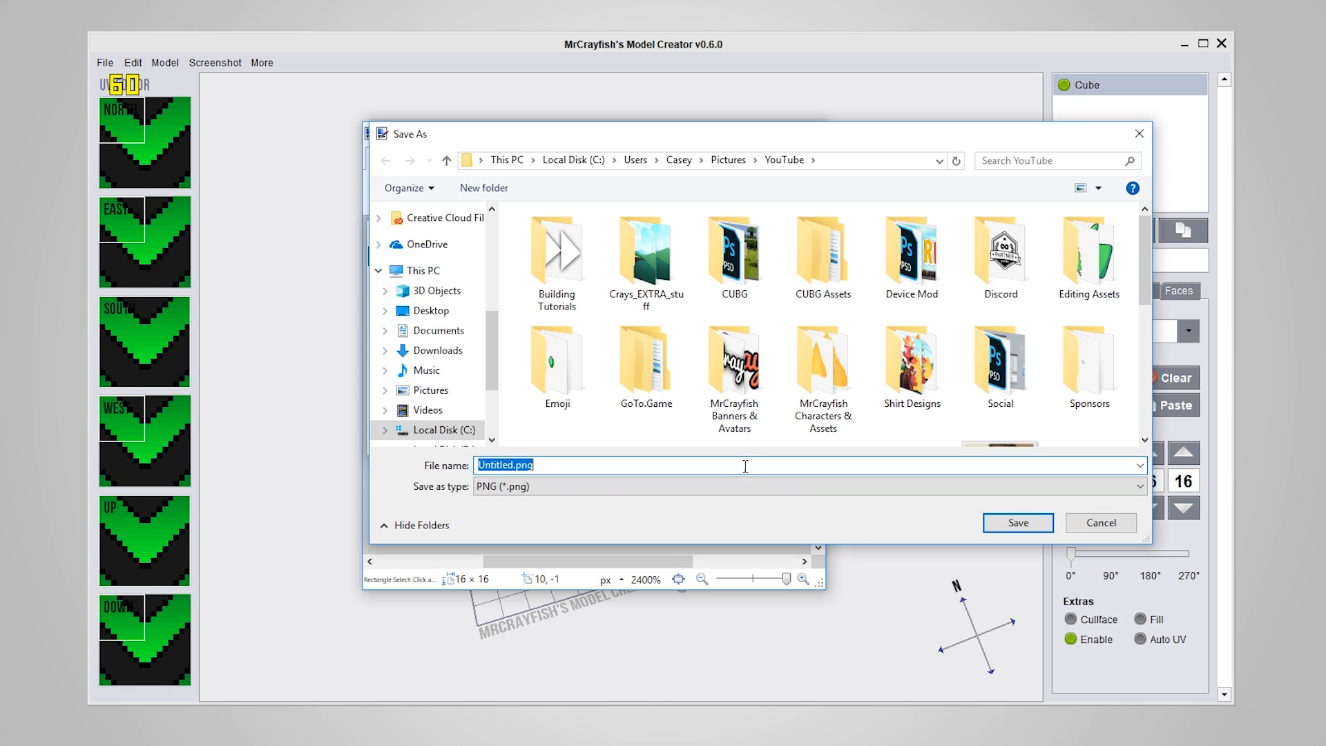
click(432, 311)
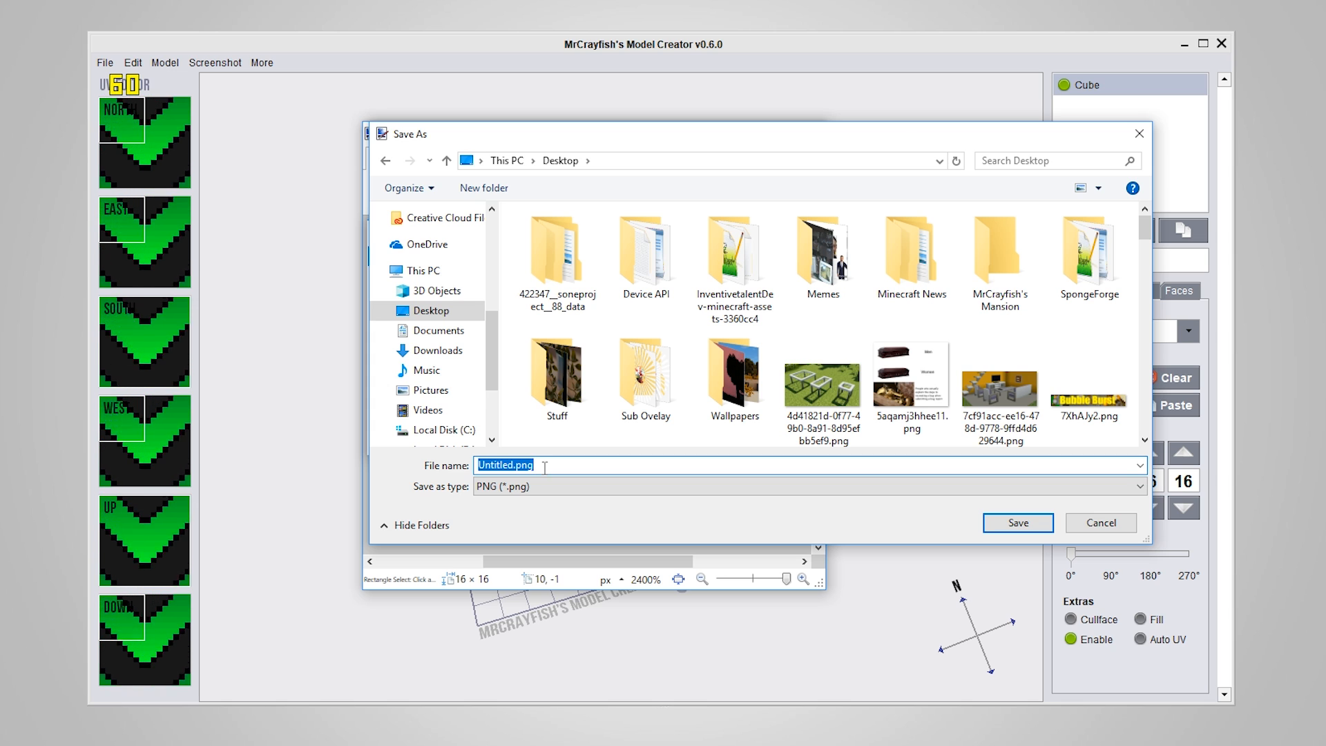
text(yellow_square)
key(Return)
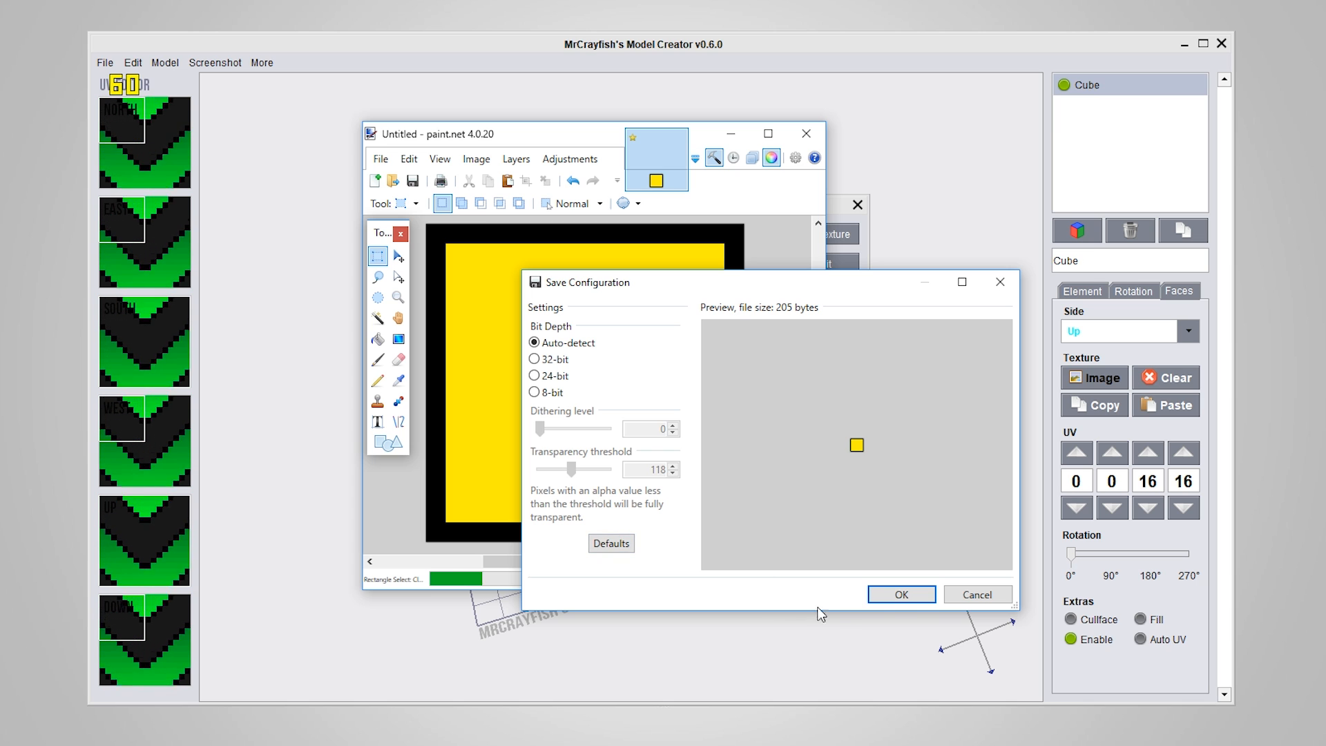
click(917, 594)
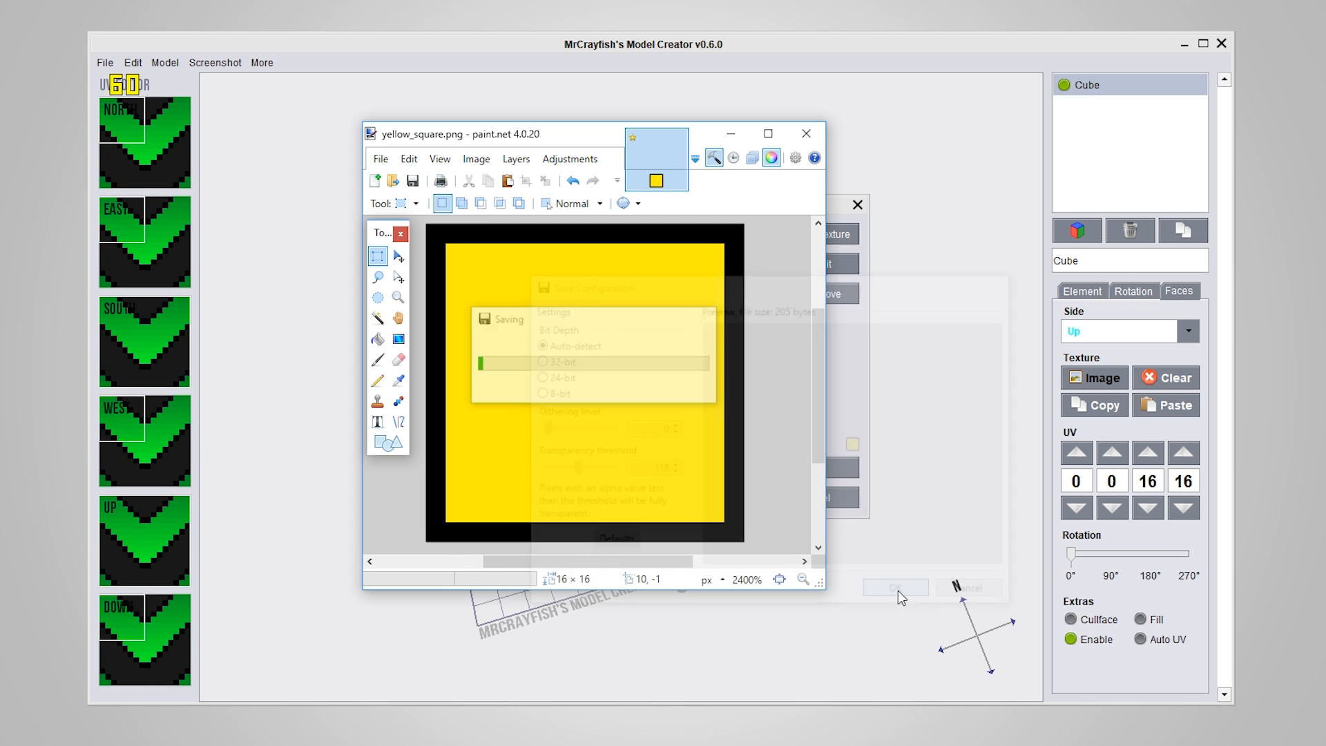
click(736, 133)
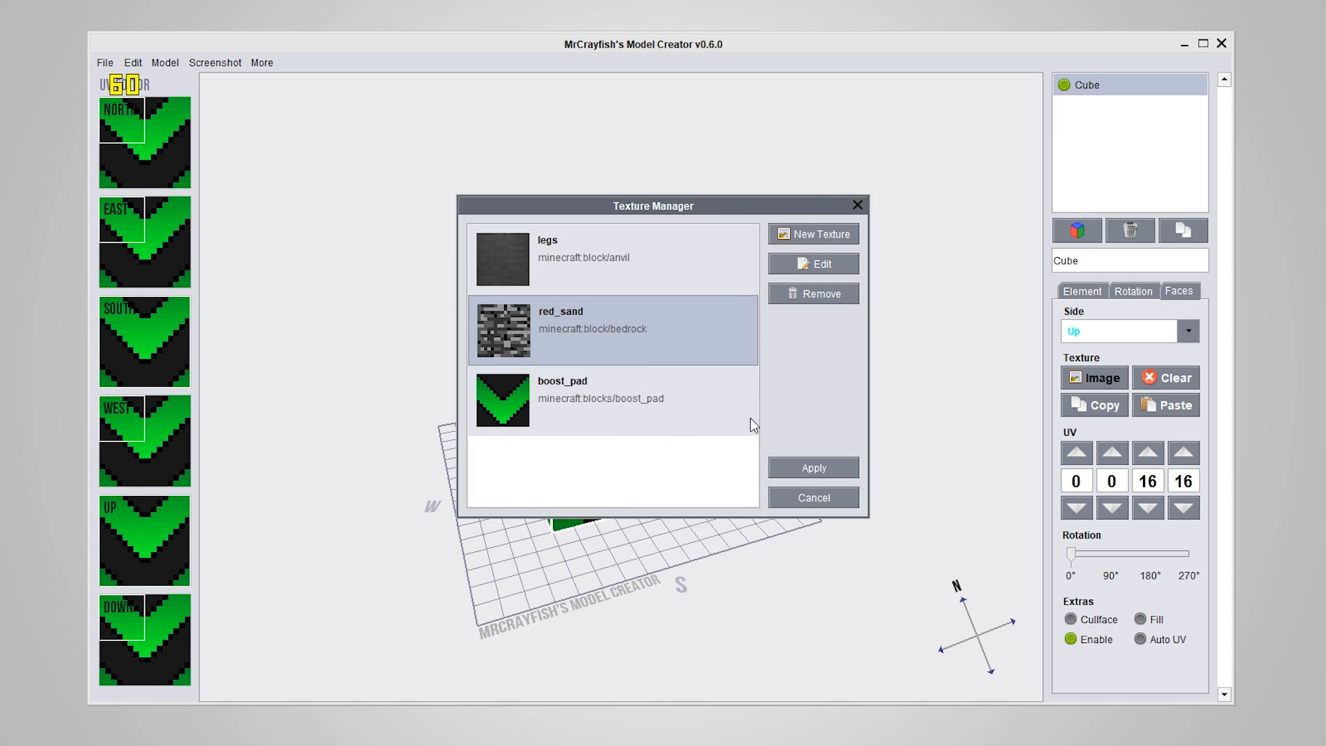
Add the yellow_square texture to the Texture Manager, apply it to the up face, and paste it onto all the other faces
click(806, 228)
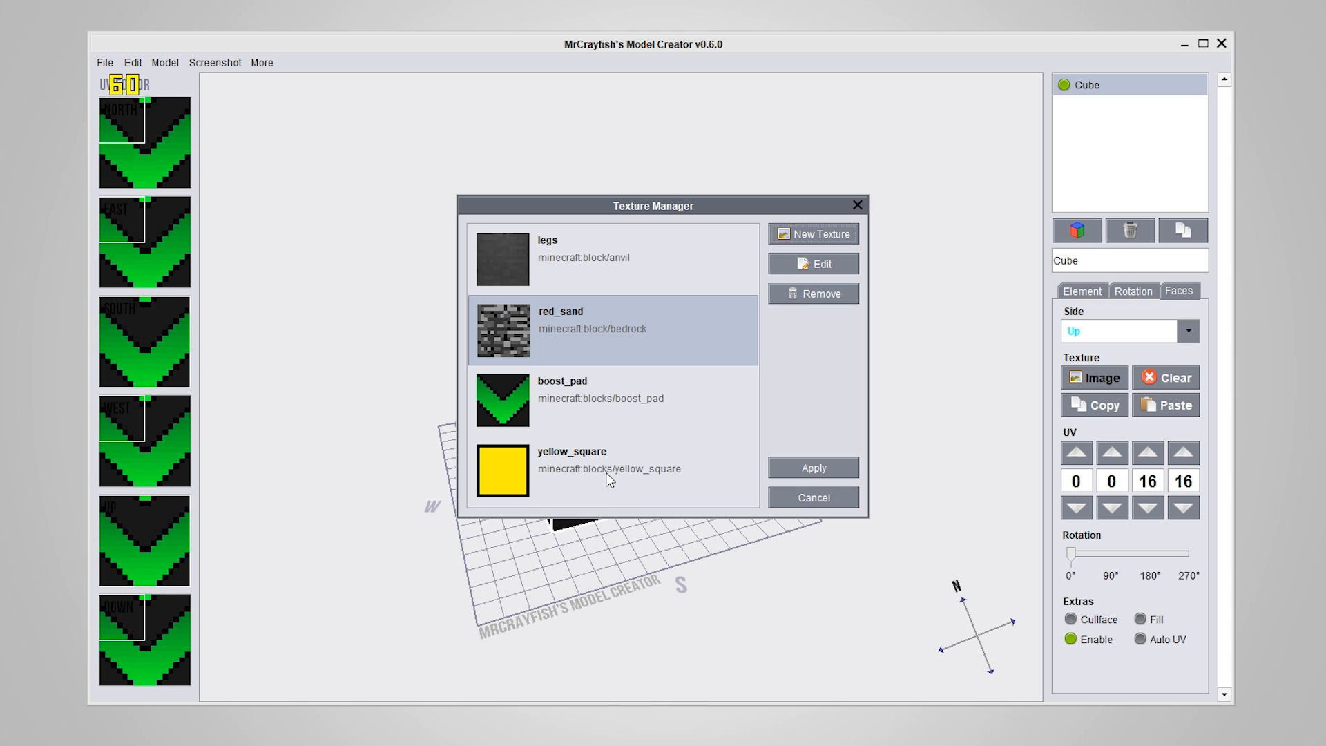
click(562, 466)
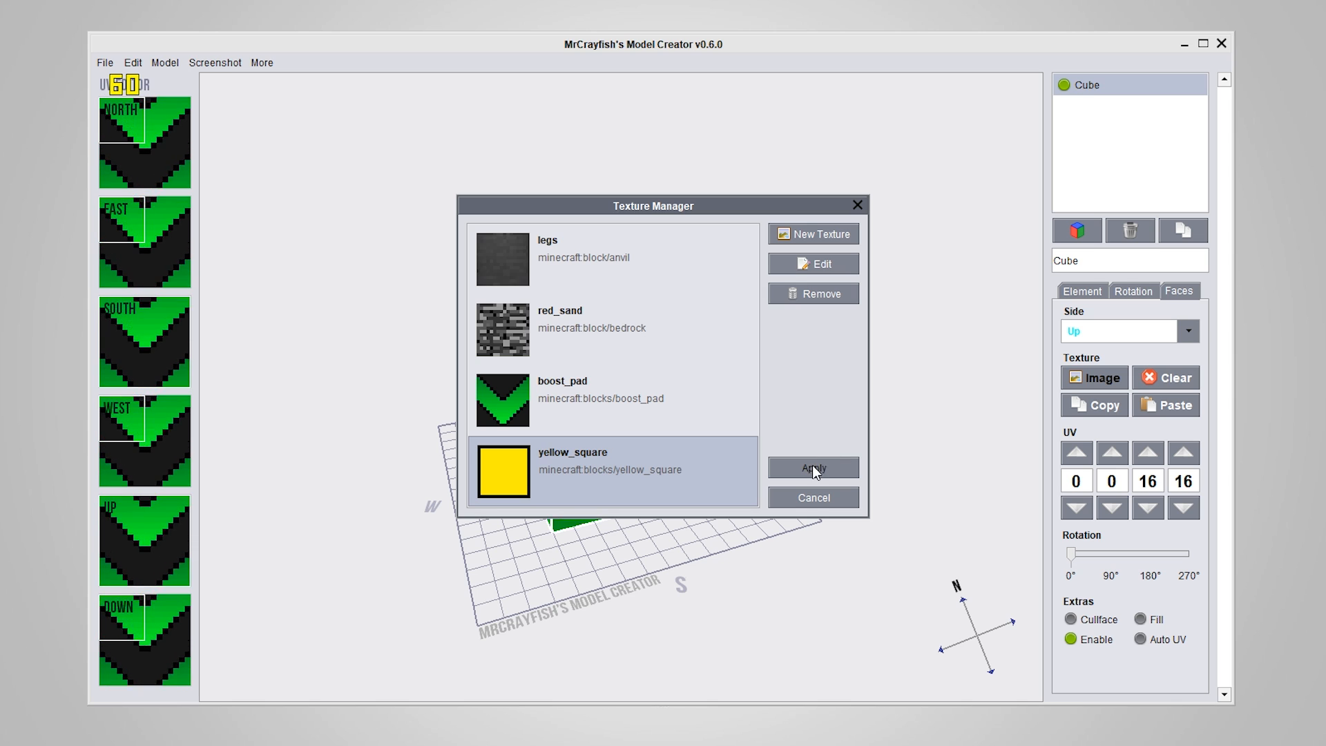
click(812, 466)
click(1079, 405)
shift+click(1150, 403)
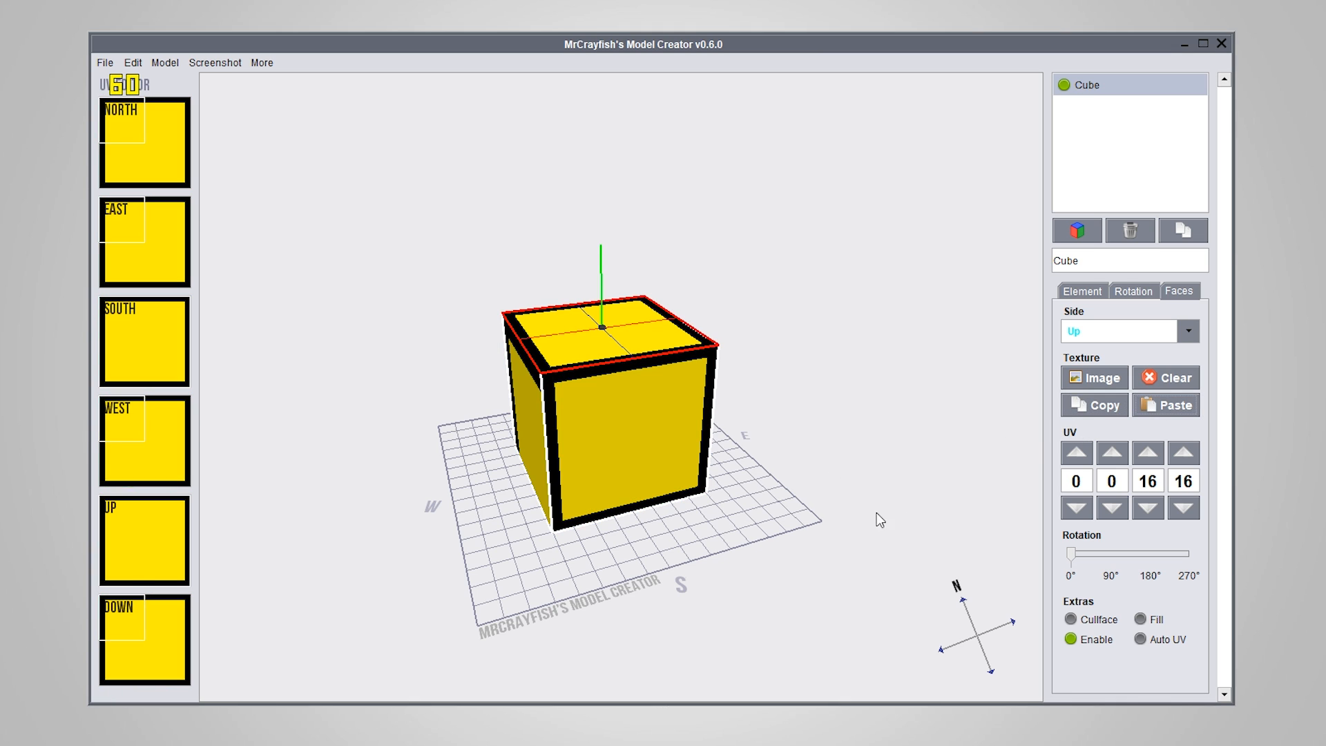
Extend the UV areas of the east, north, west and down faces to the full texture, 0, 0, 16, 16
right_drag(705, 560, 611, 528)
right_drag(114, 221, 154, 263)
right_drag(113, 123, 151, 154)
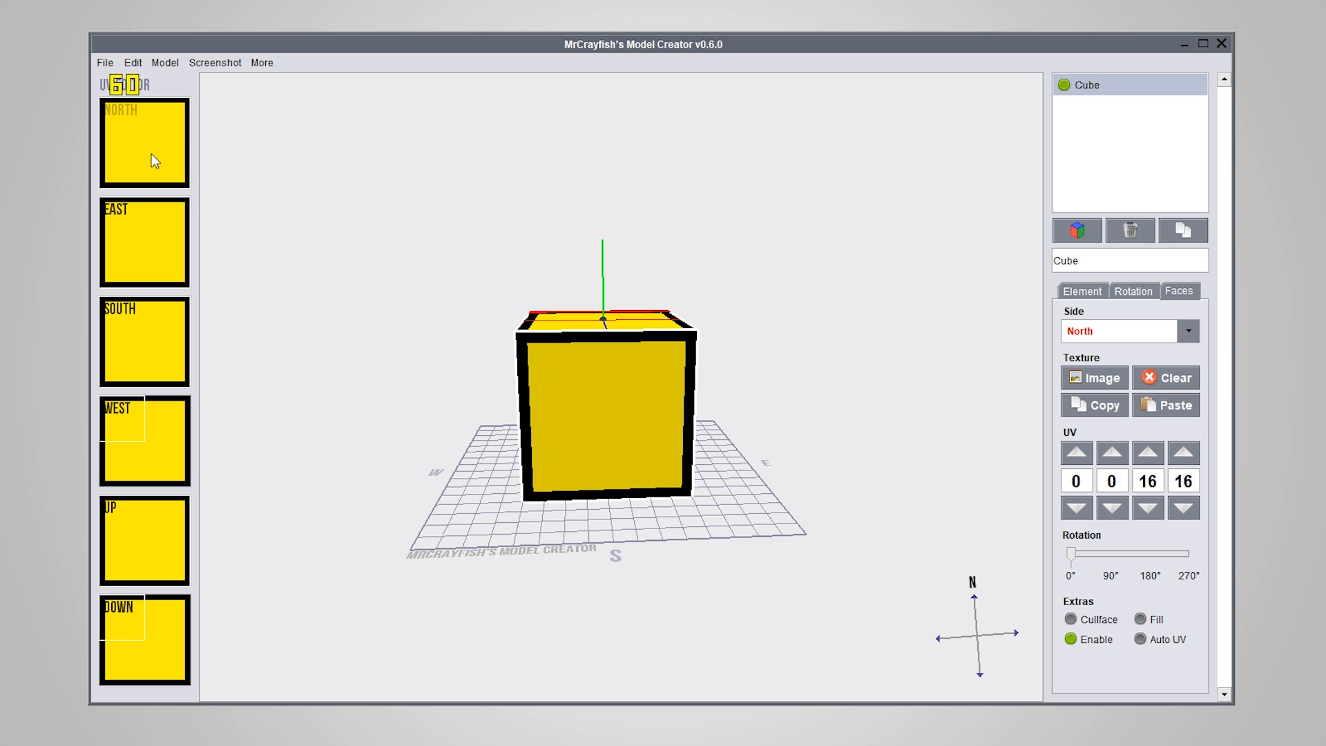
right_drag(127, 420, 137, 454)
right_drag(141, 638, 171, 668)
drag(500, 498, 715, 516)
right_drag(716, 518, 747, 569)
click(662, 456)
click(783, 582)
drag(761, 578, 643, 421)
click(643, 423)
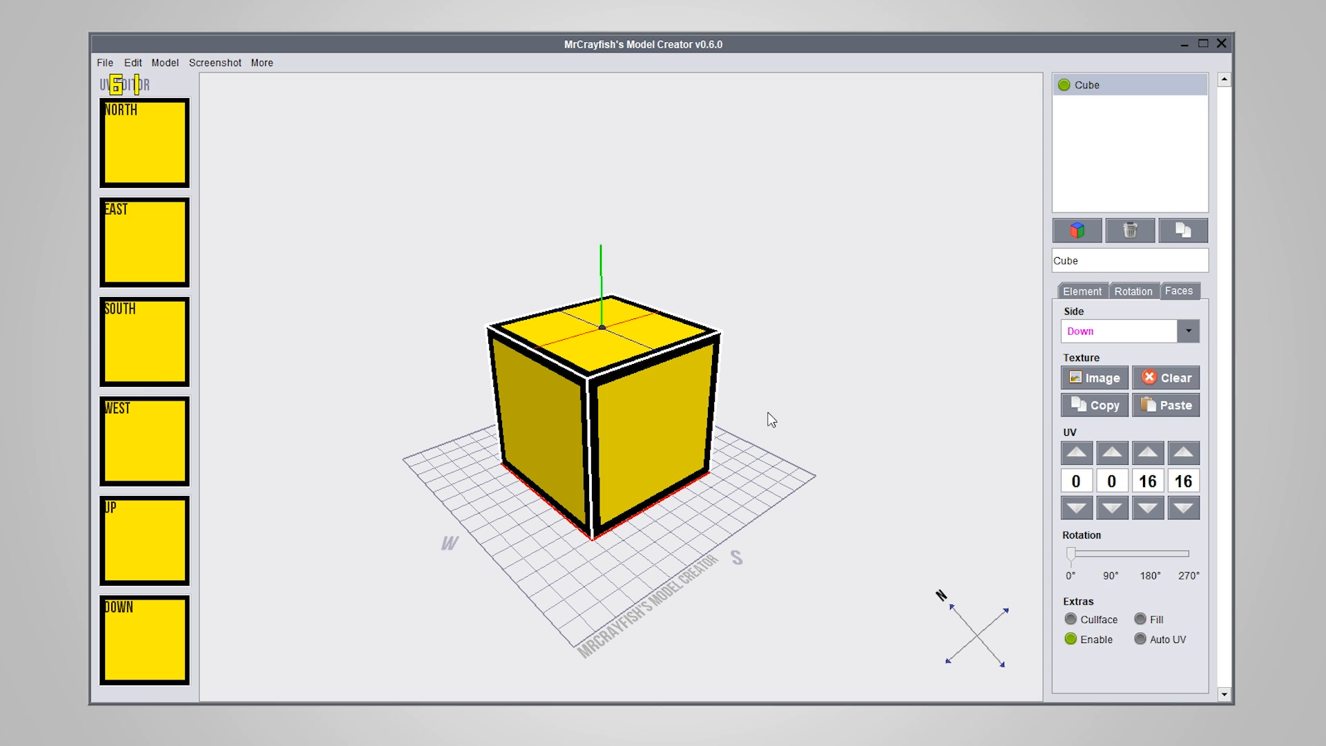
Open the Texture Manager from the down face's texture settings, cancel it, and deselect the cube
click(1102, 387)
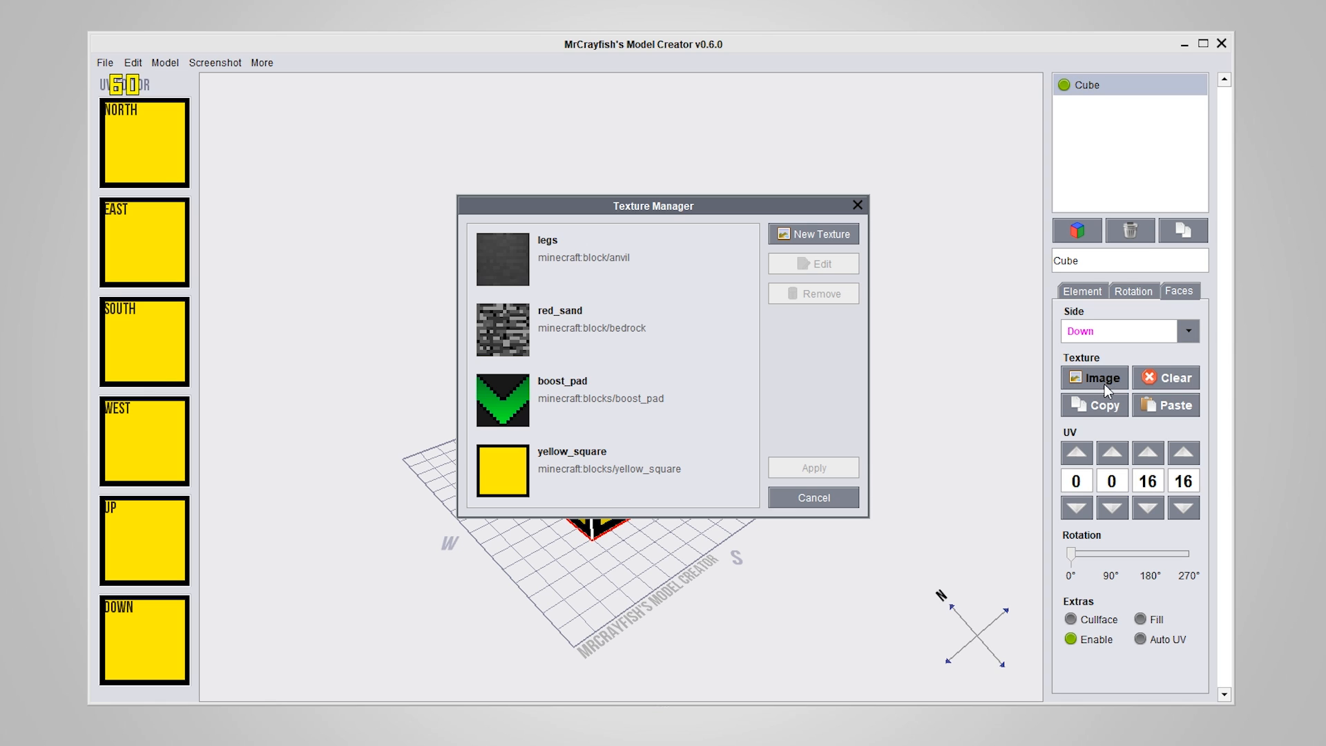
click(811, 496)
click(791, 535)
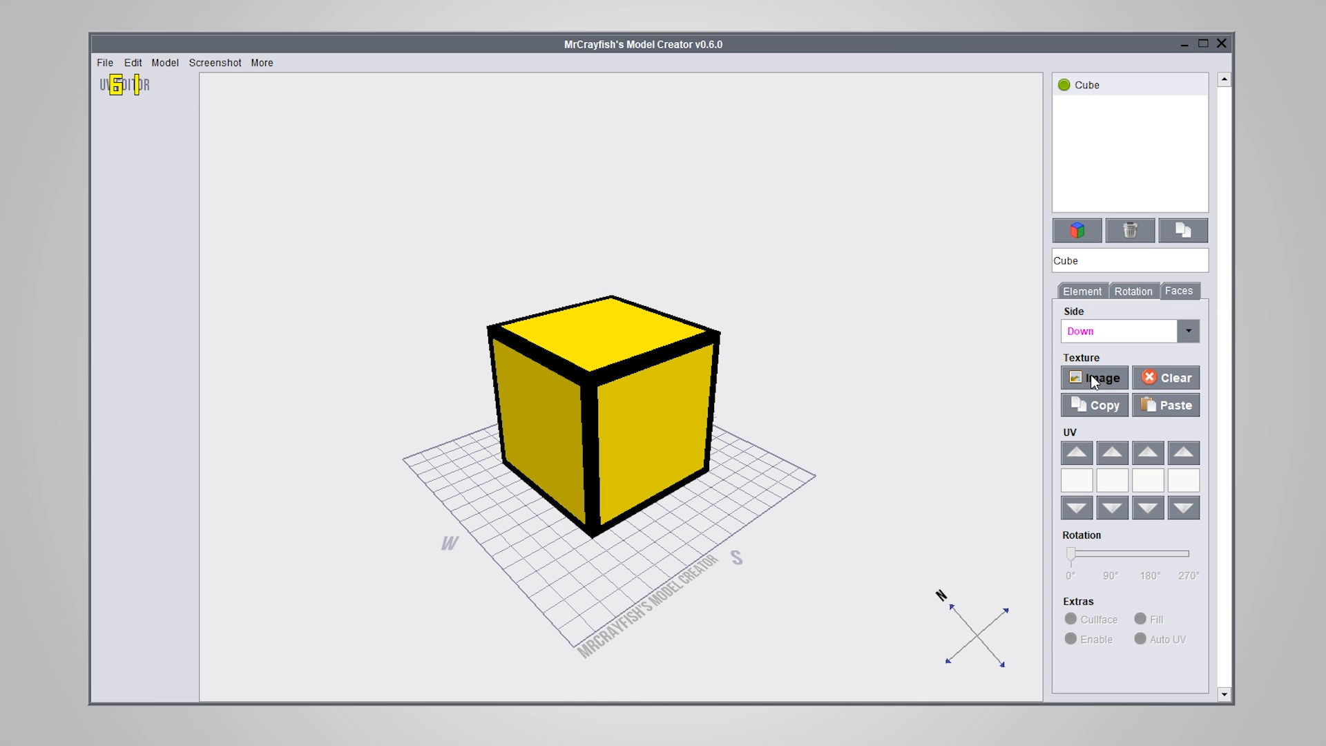
View the model-wide Texture Manager with no element selected, and close it
click(164, 63)
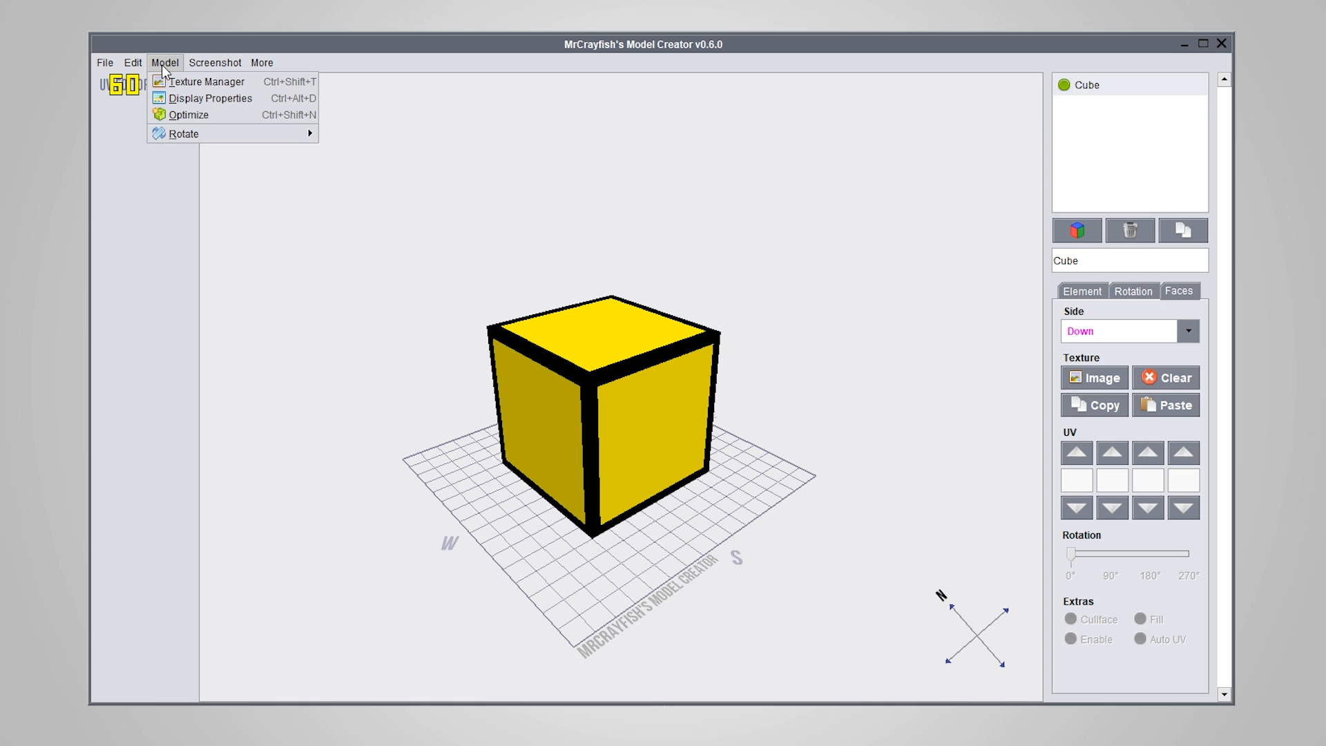
click(200, 81)
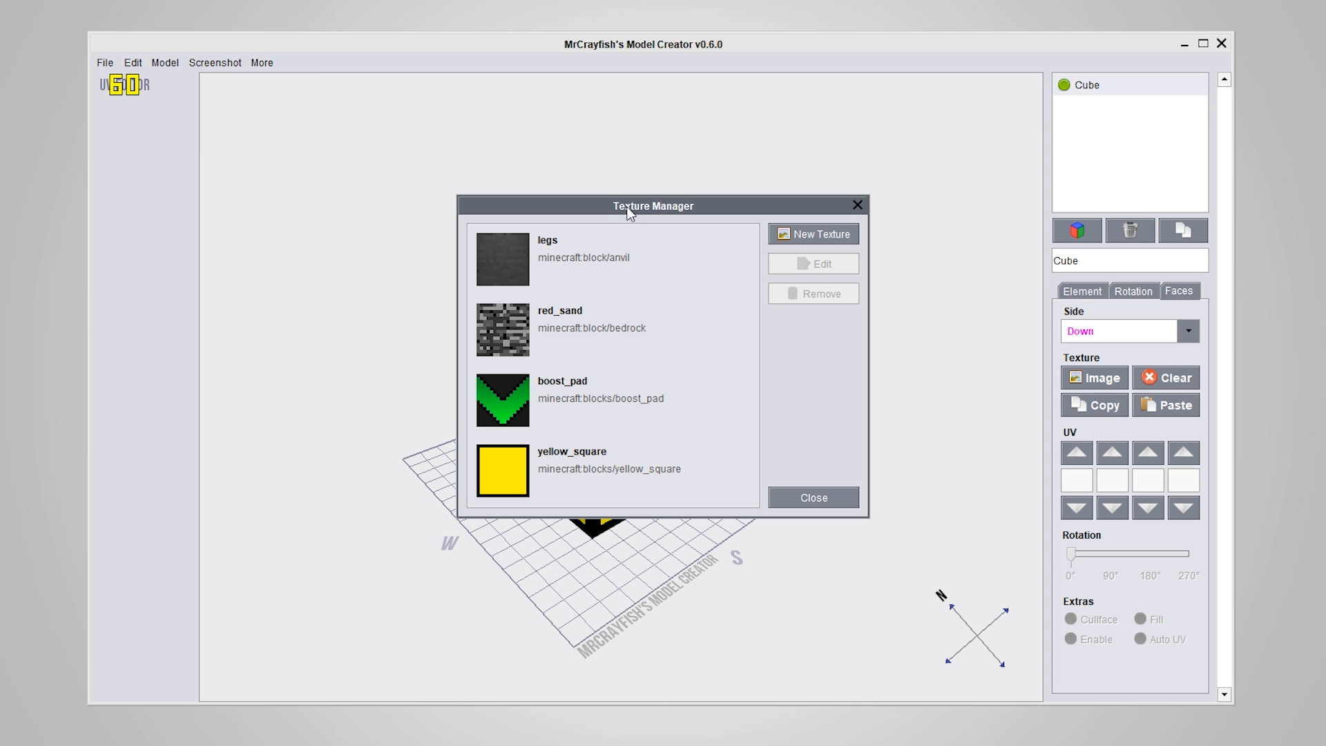
mouse_move(629, 212)
mouse_down()
mouse_move(584, 177)
mouse_move(635, 197)
mouse_up()
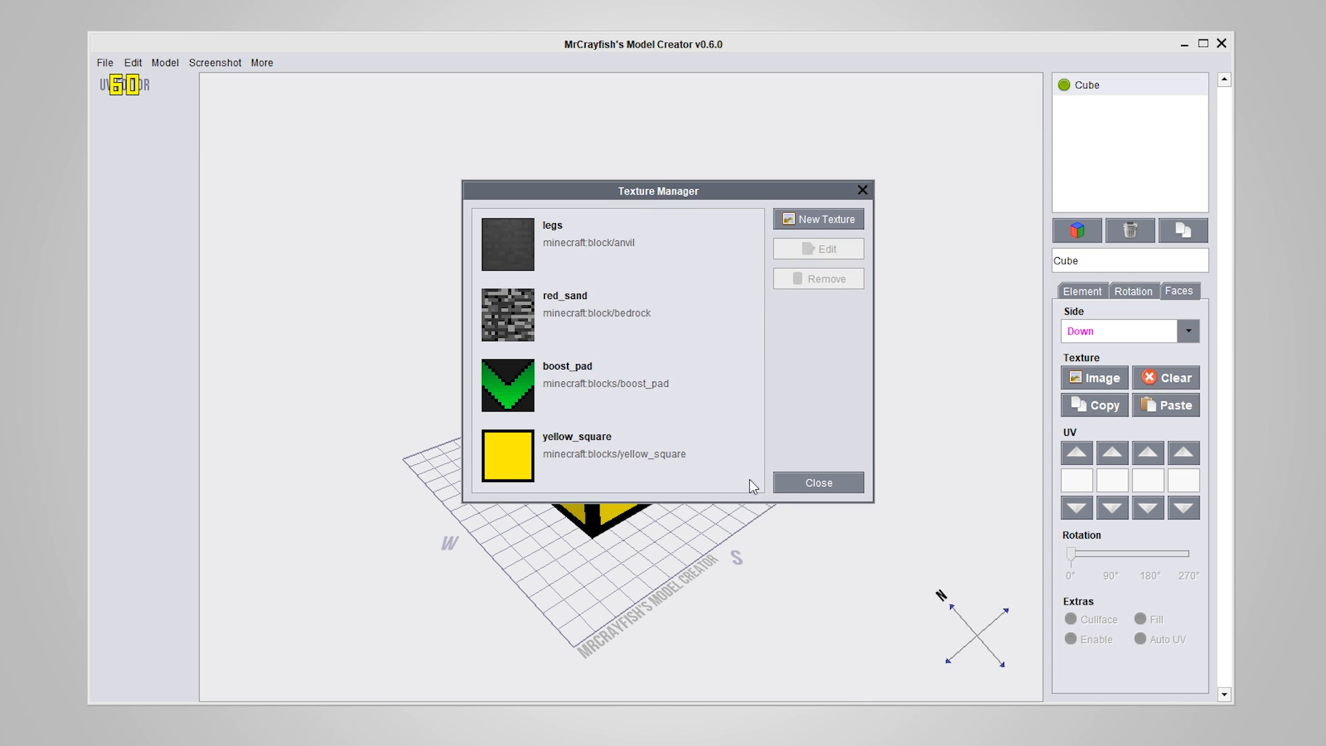
click(856, 186)
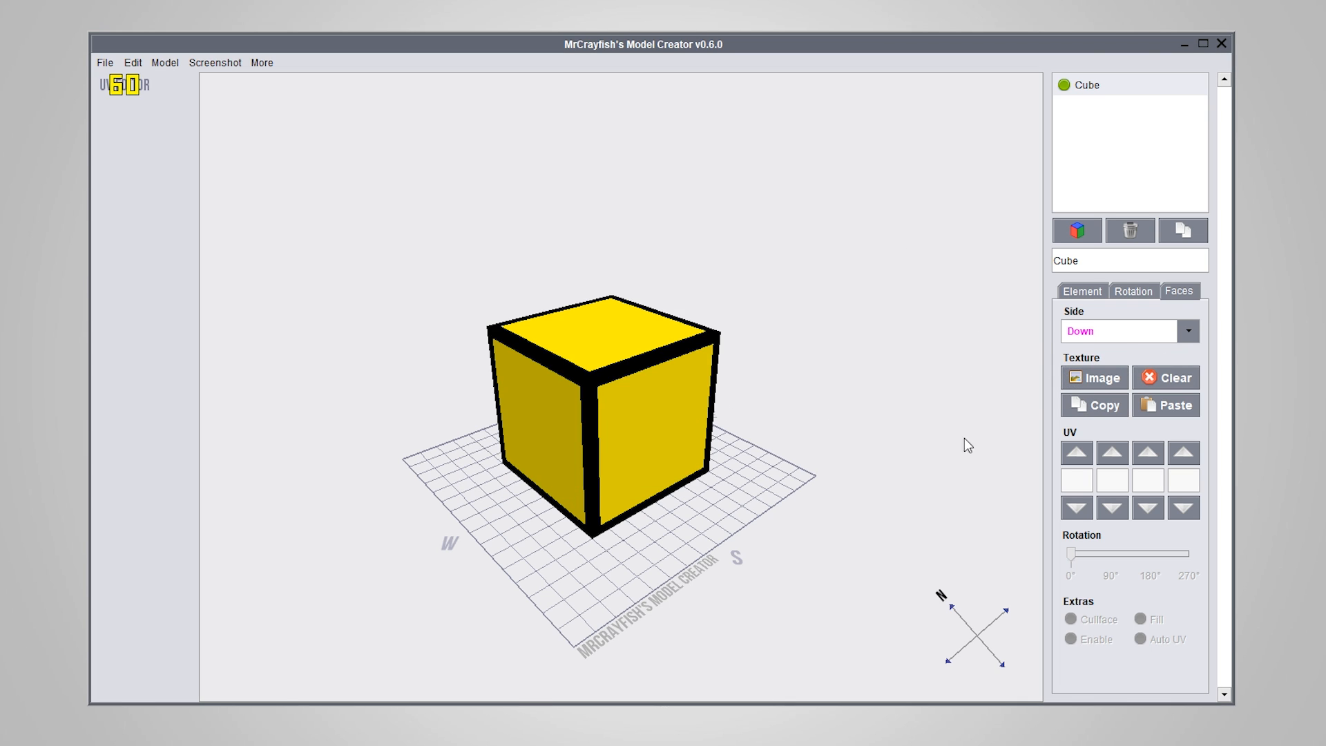
Reselect the cube, pick red_sand in the down face's Texture Manager, and cancel without applying it
right_drag(754, 524, 694, 515)
ctrl+click(635, 411)
click(1089, 377)
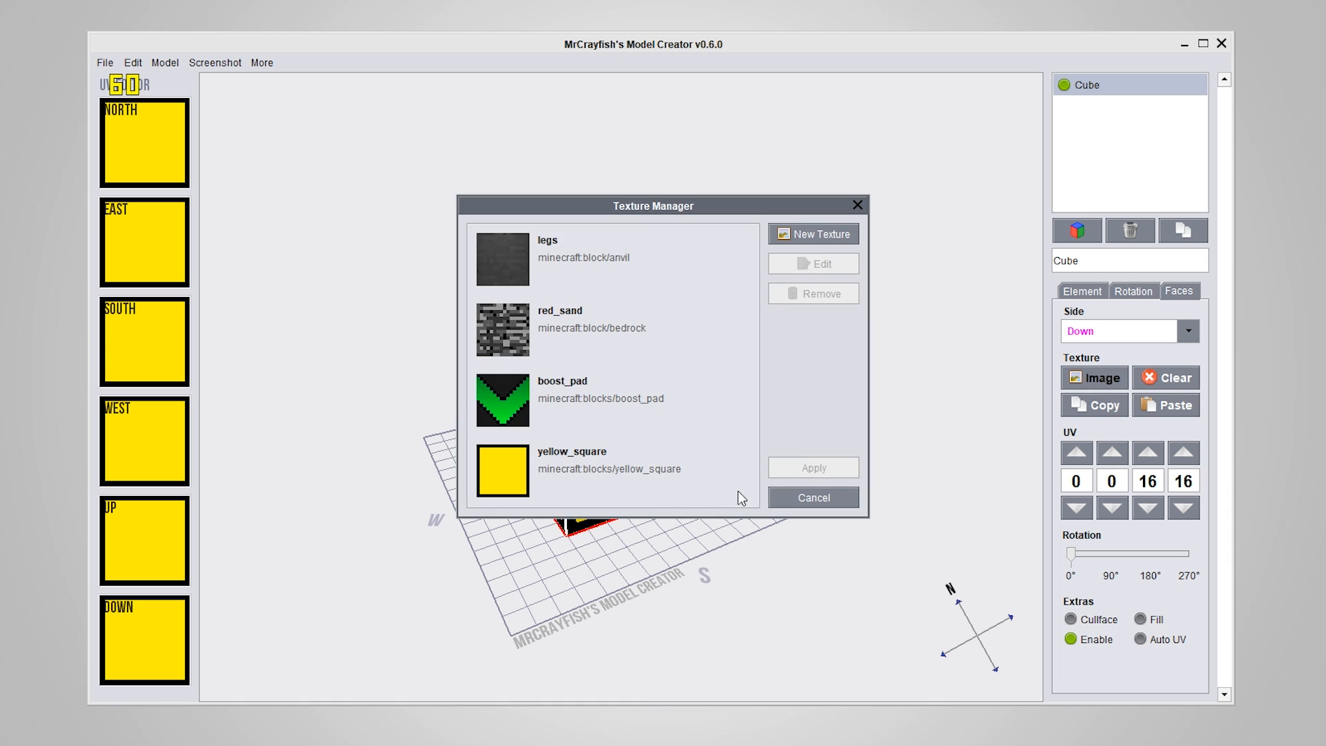
click(574, 345)
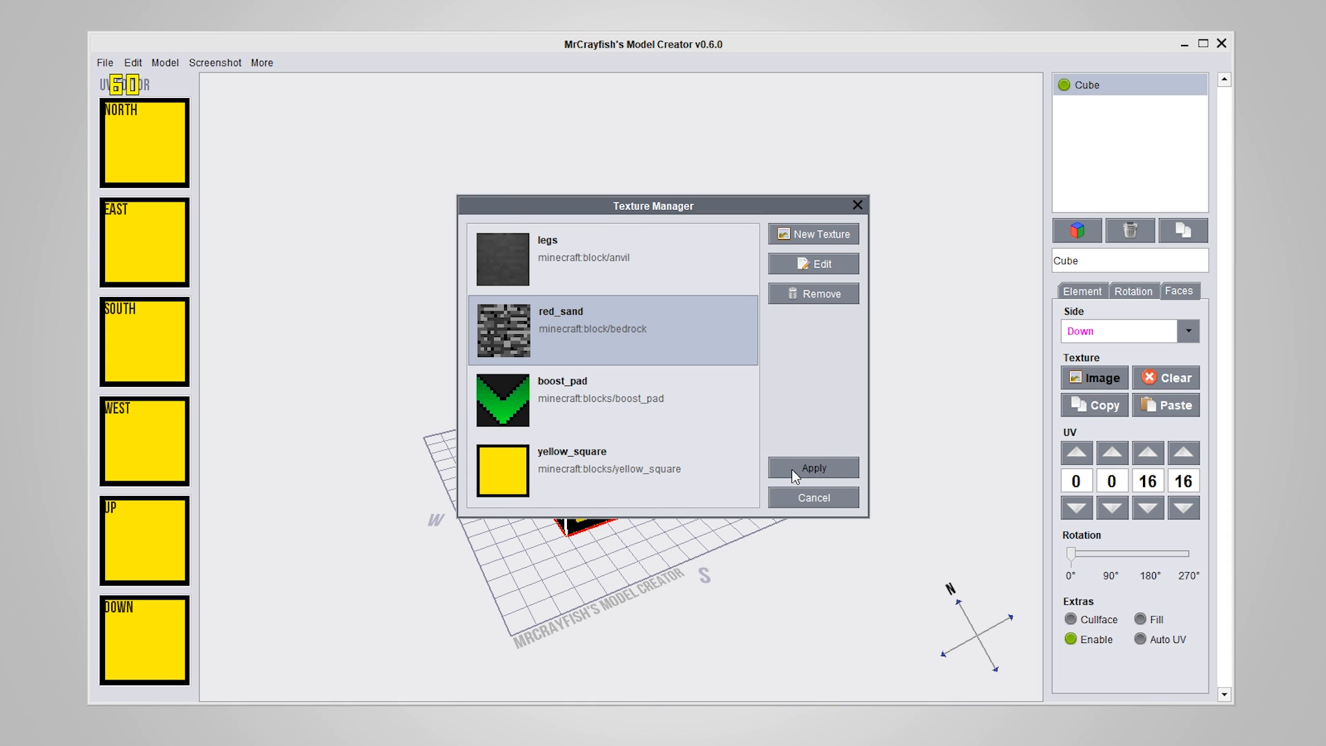
click(816, 498)
Edit the yellow_square entry in the model-wide Texture Manager and open its image in paint.net
click(165, 62)
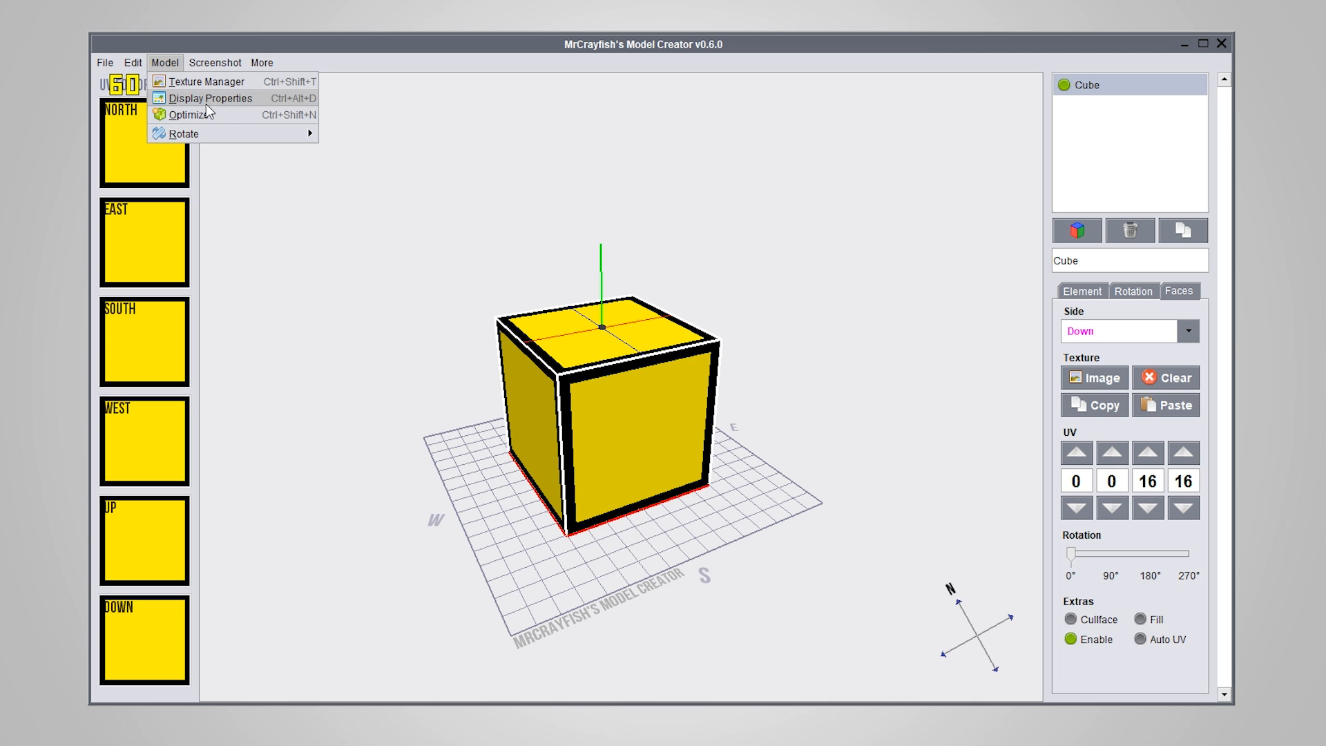
click(199, 82)
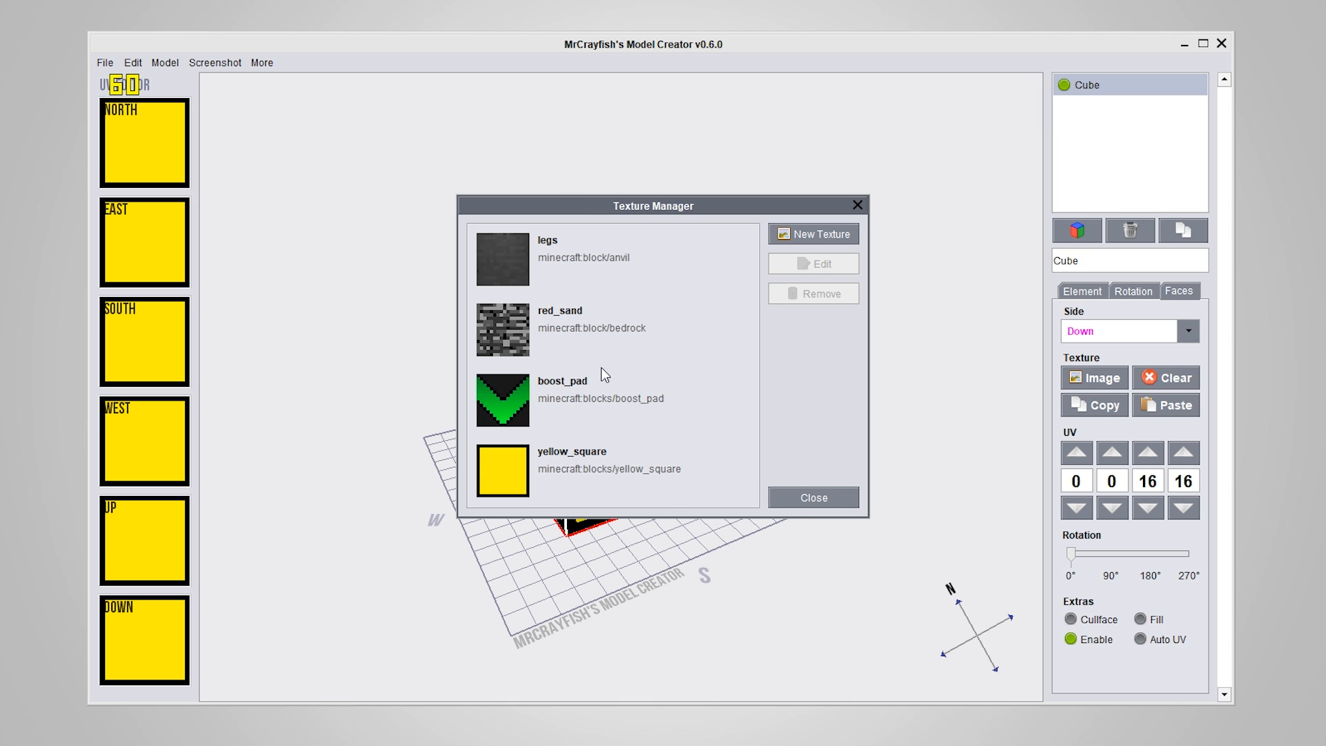
click(557, 469)
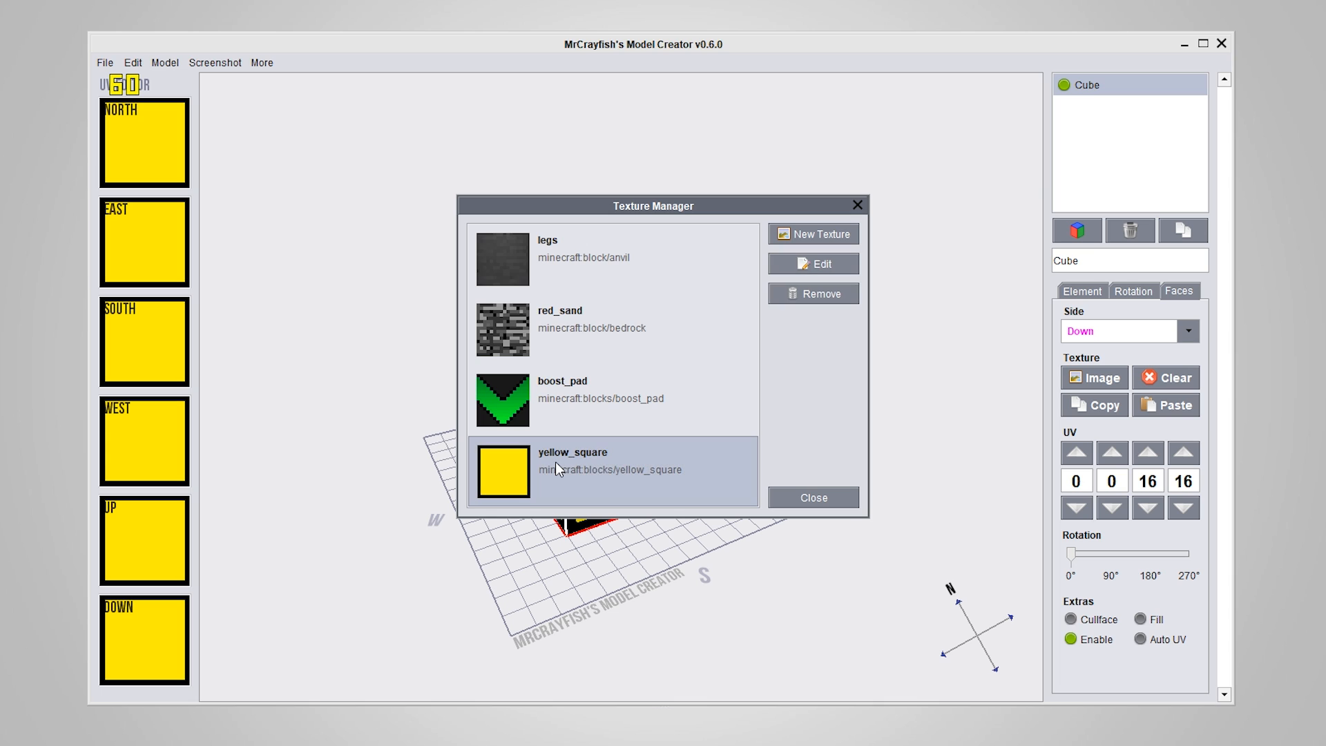
click(821, 269)
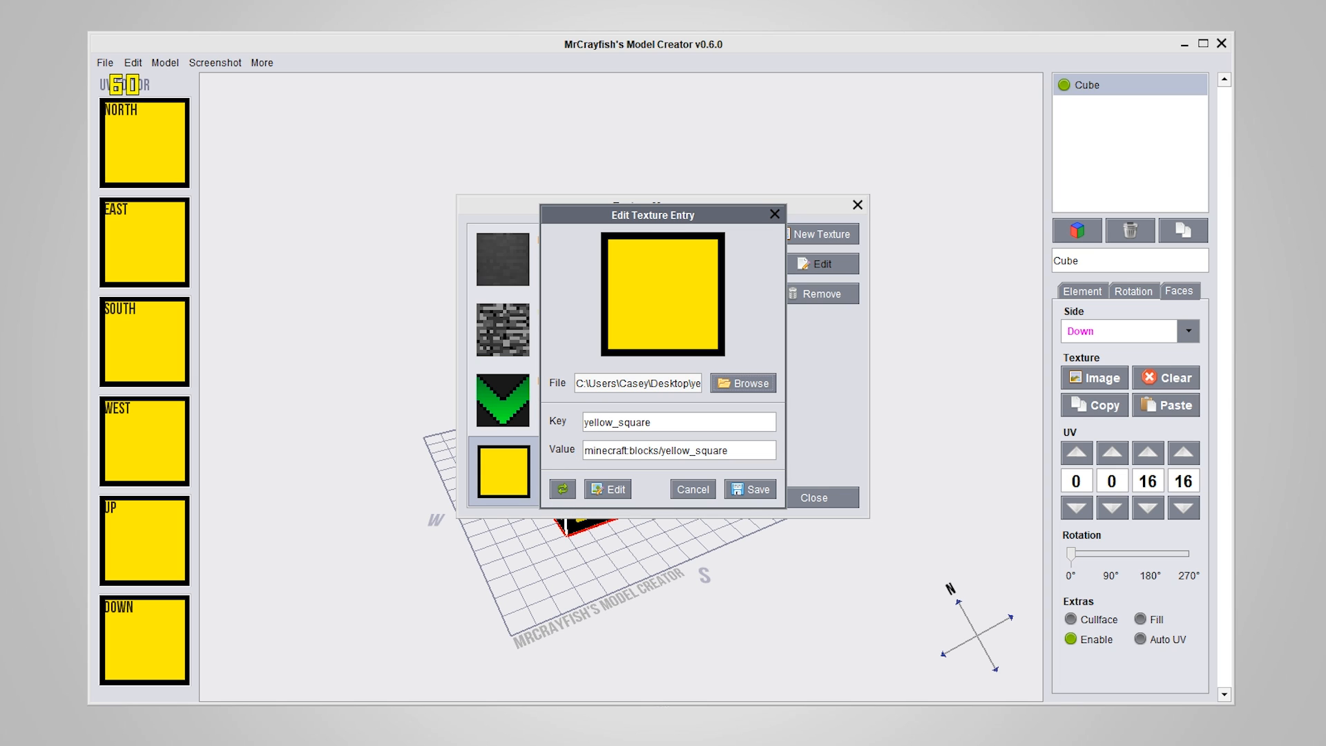
click(608, 489)
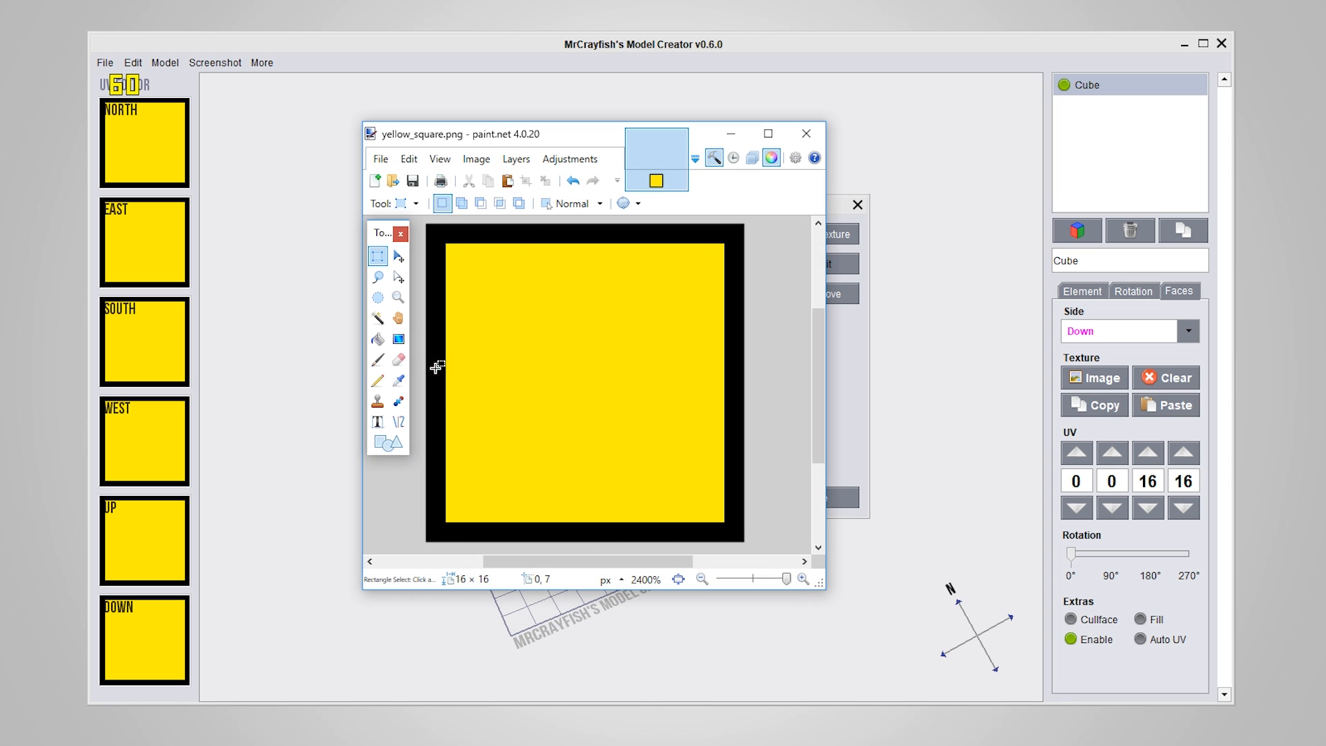
Fill the square's yellow interior with green using the Paint Bucket, save yellow_square.png, and return to the texture entry
click(378, 338)
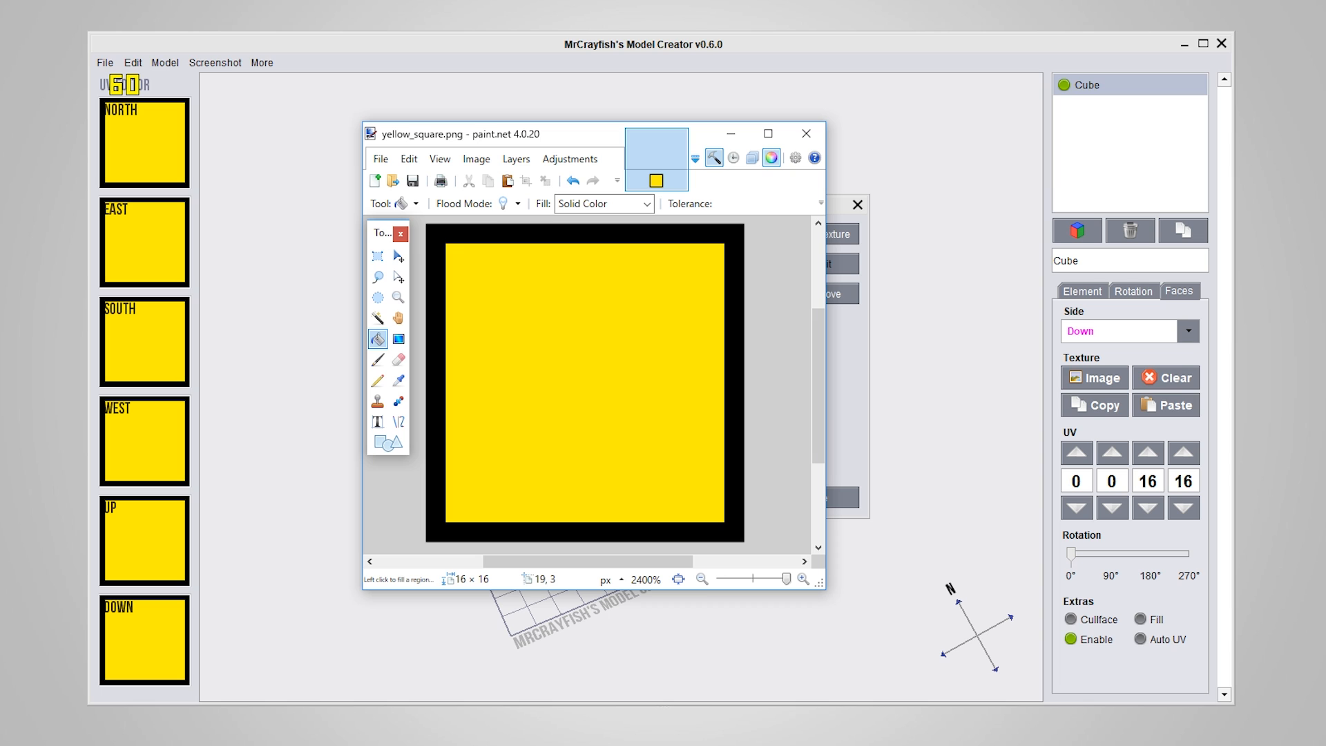
click(483, 361)
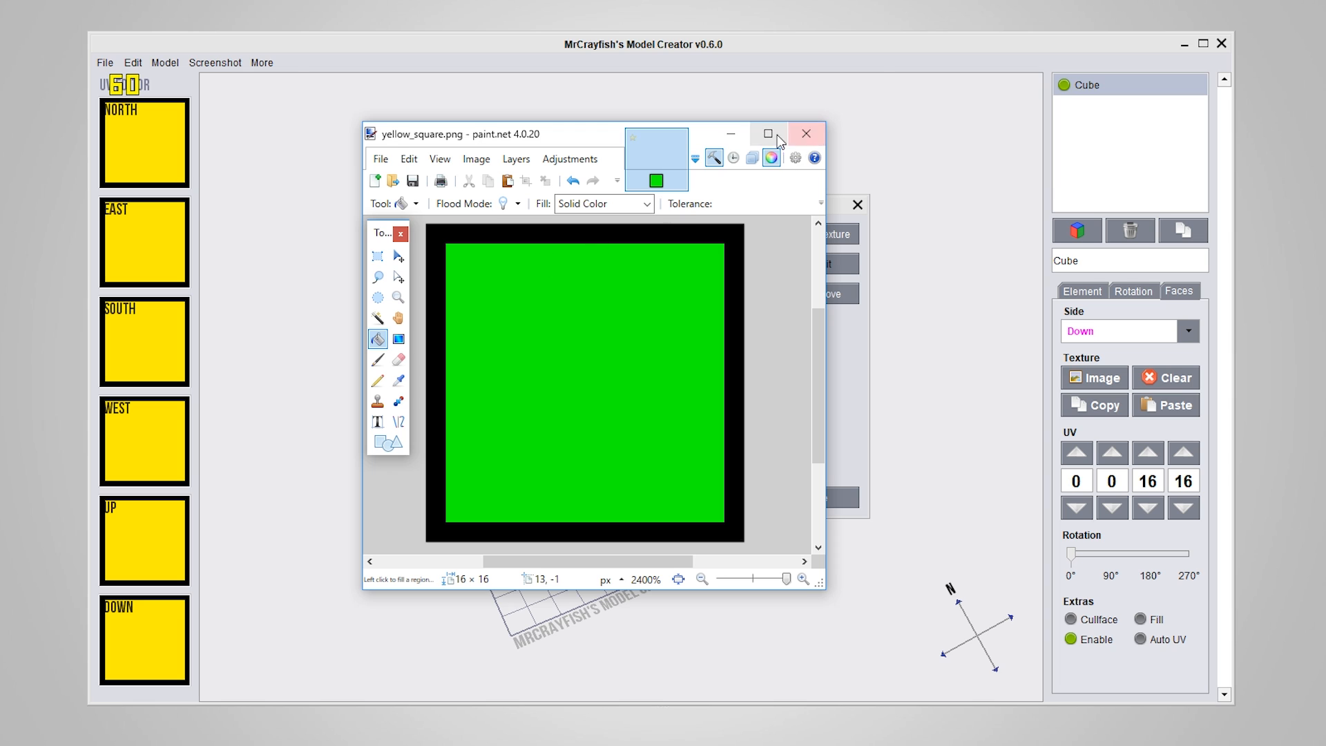
click(731, 132)
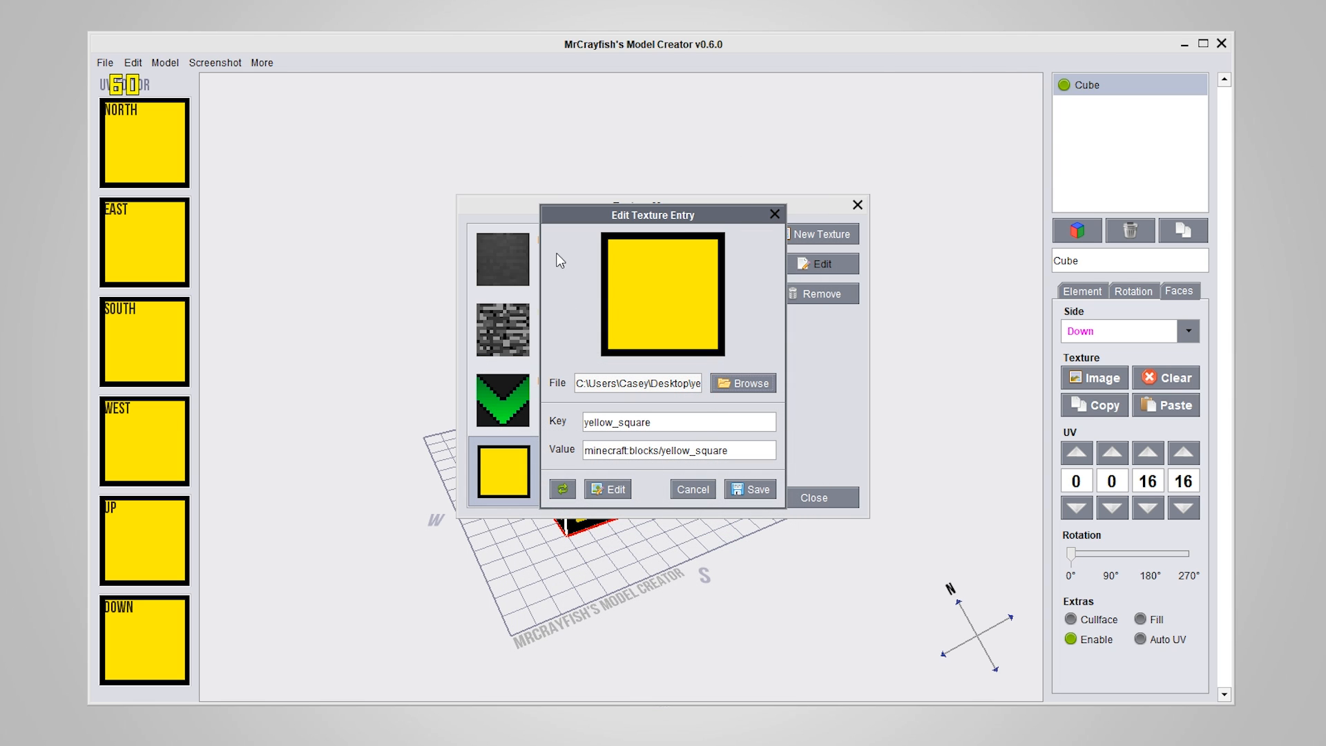
Reload the yellow_square image in its texture entry, save the entry, and close the Texture Manager
click(563, 490)
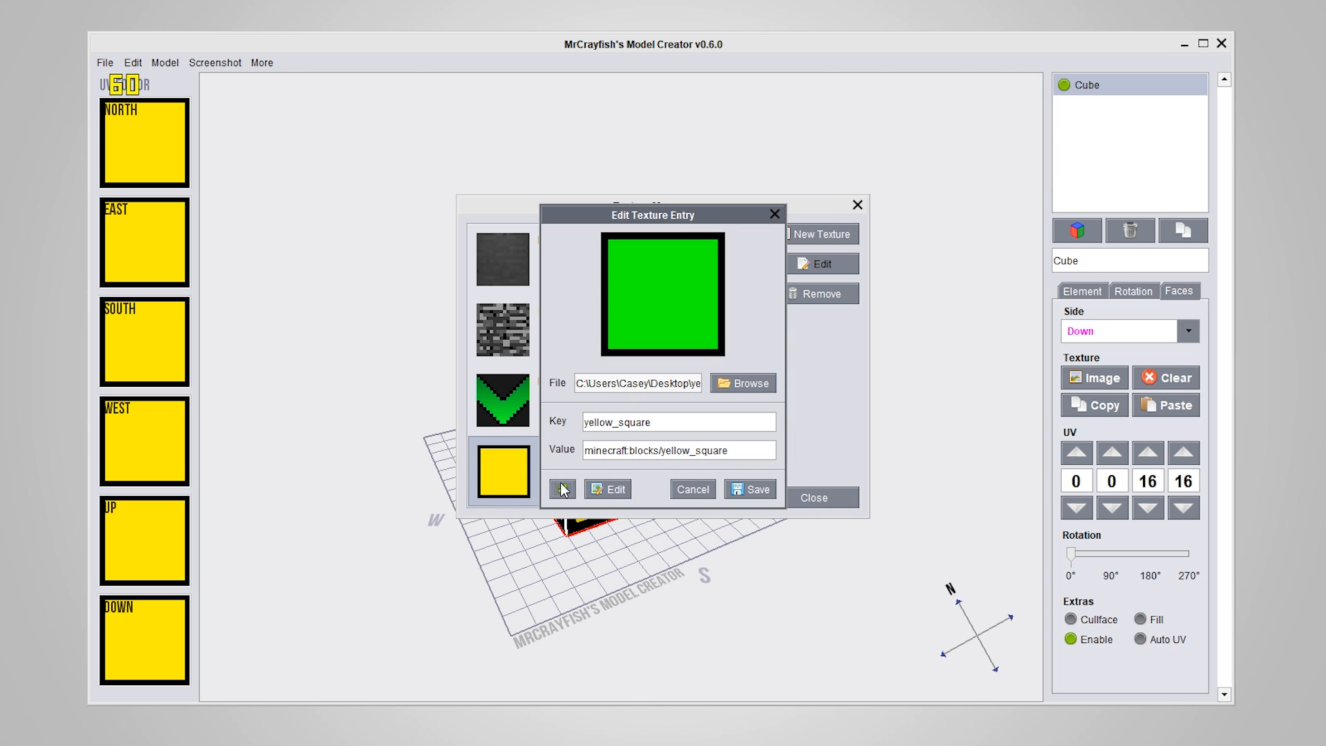
click(752, 488)
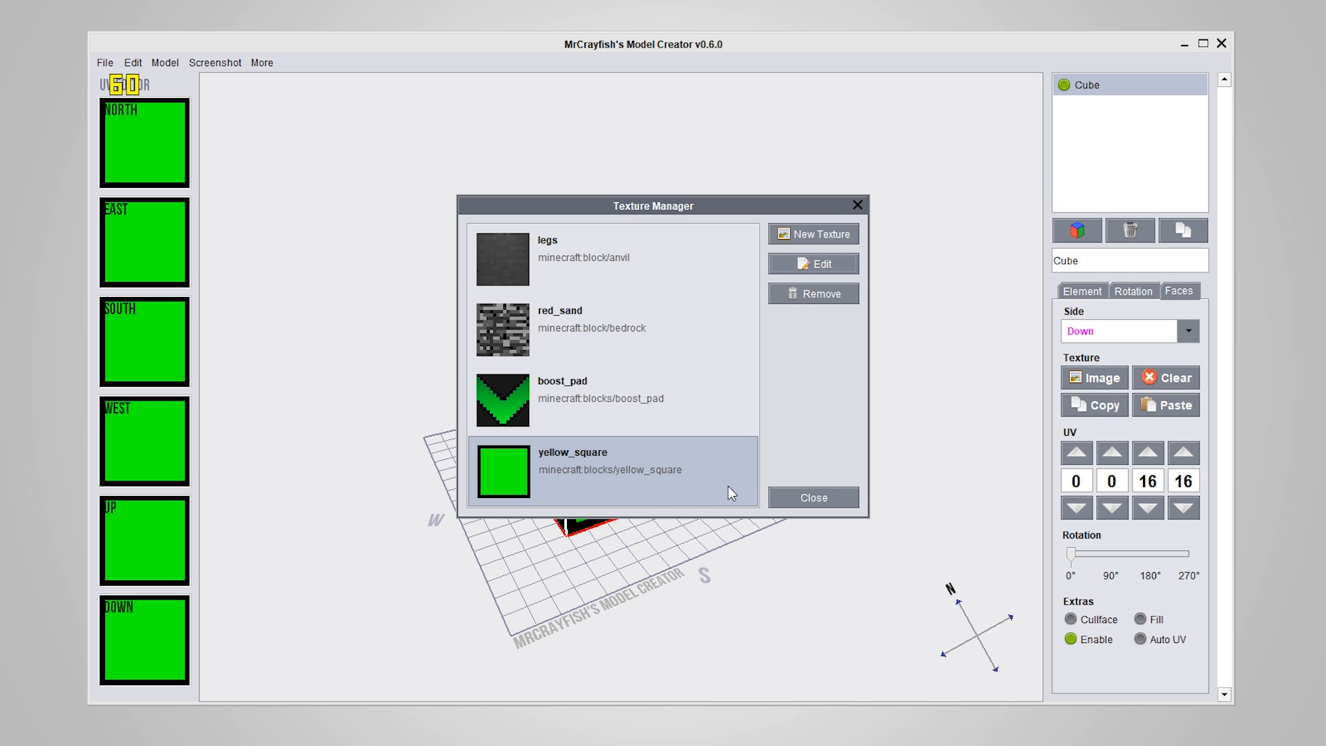
click(826, 498)
click(846, 458)
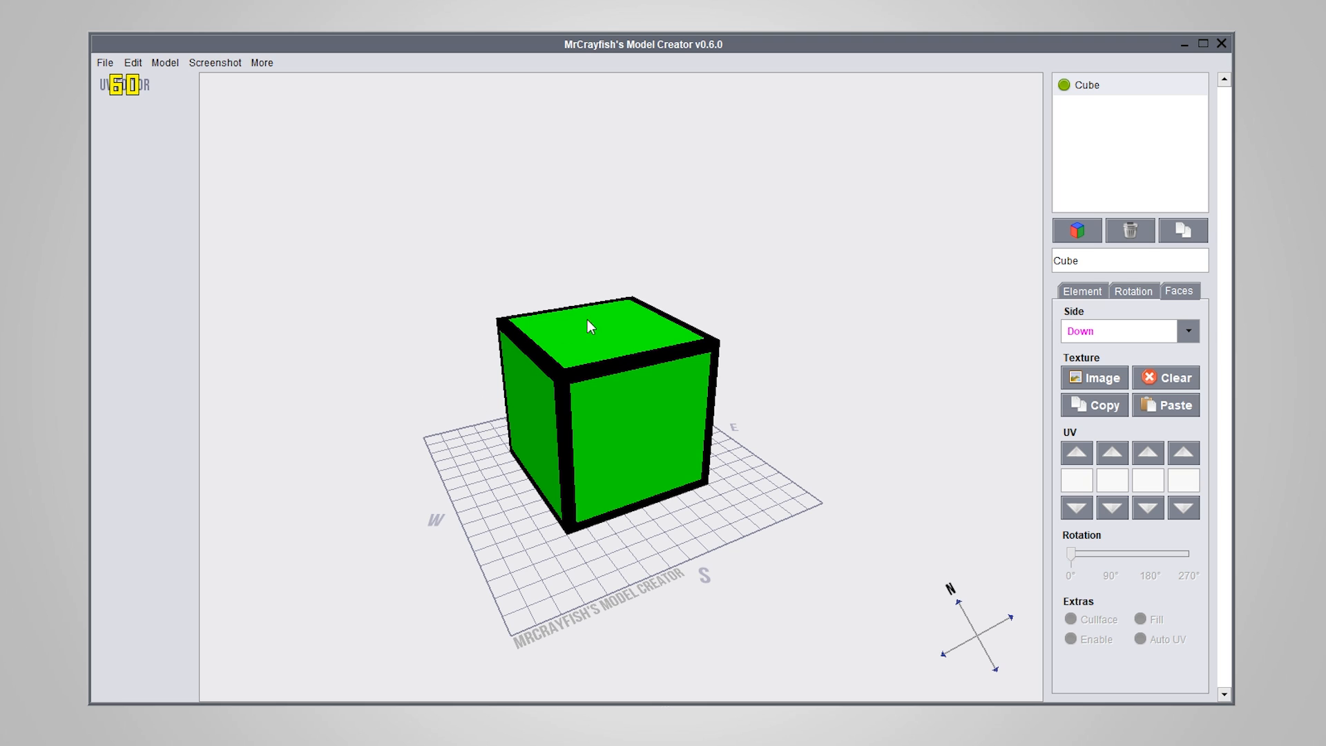
Select the yellow_square entry in the model-wide Texture Manager, and switch to paint.net to close it
drag(587, 319, 618, 483)
click(601, 404)
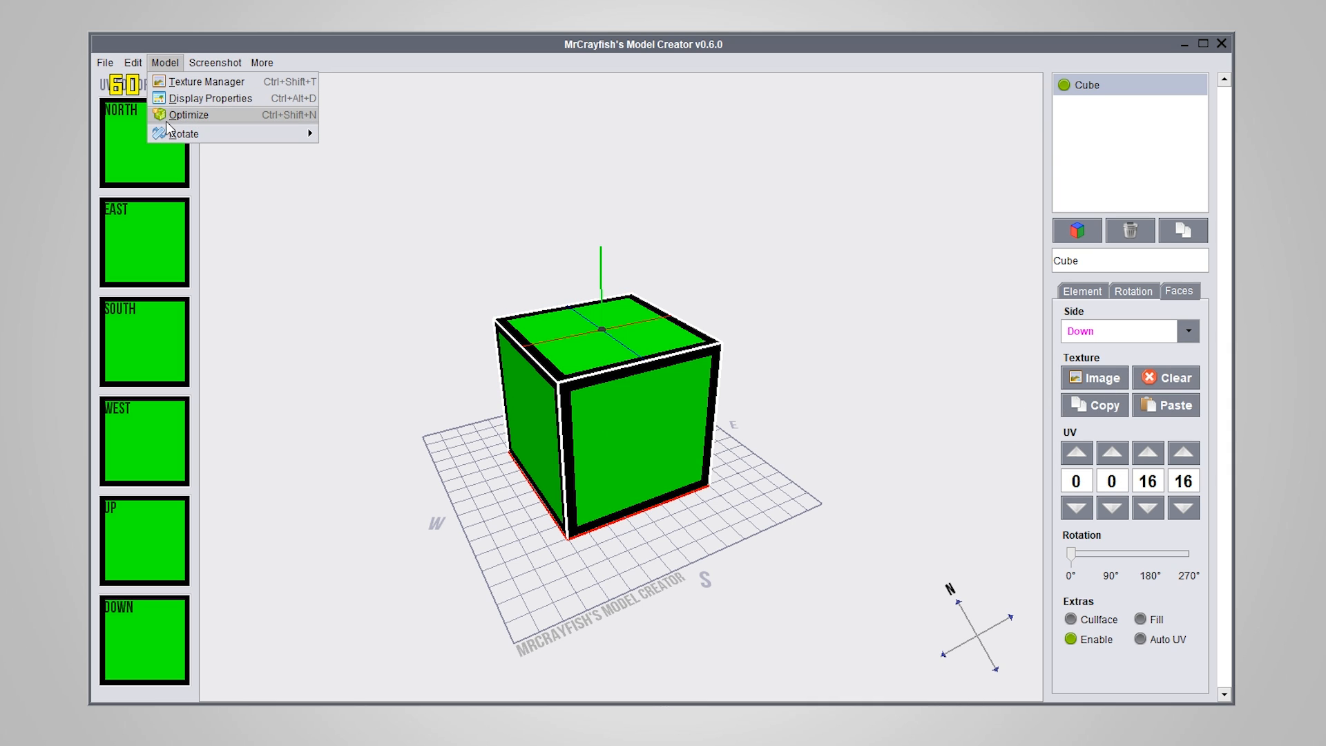
click(182, 83)
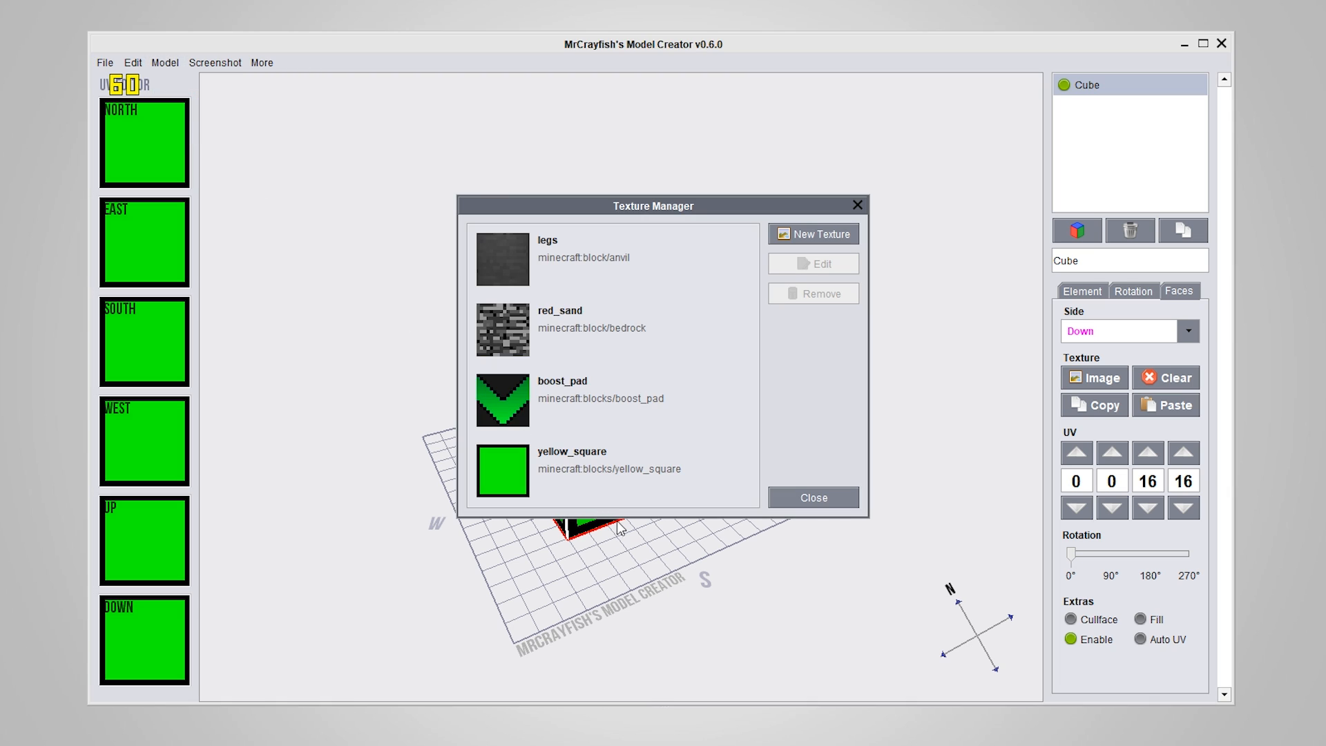
click(540, 461)
key(alt+Tab)
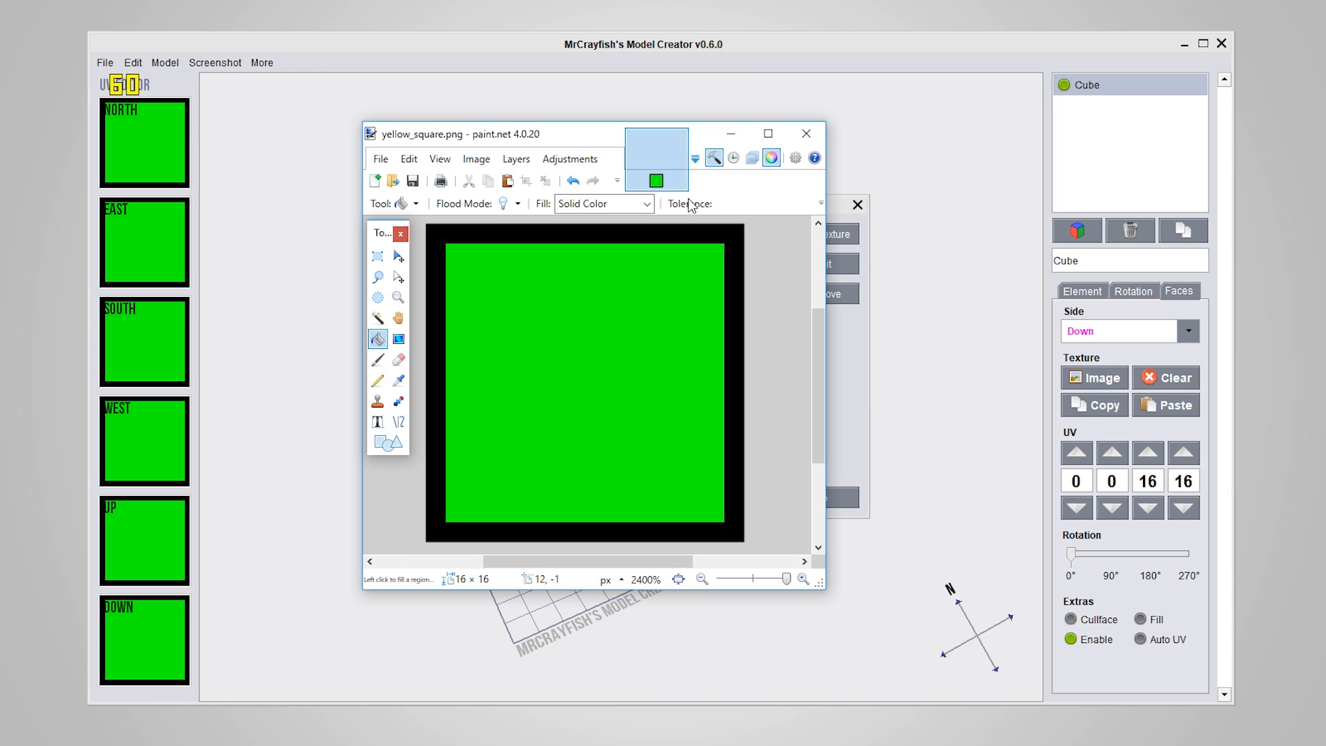
click(809, 138)
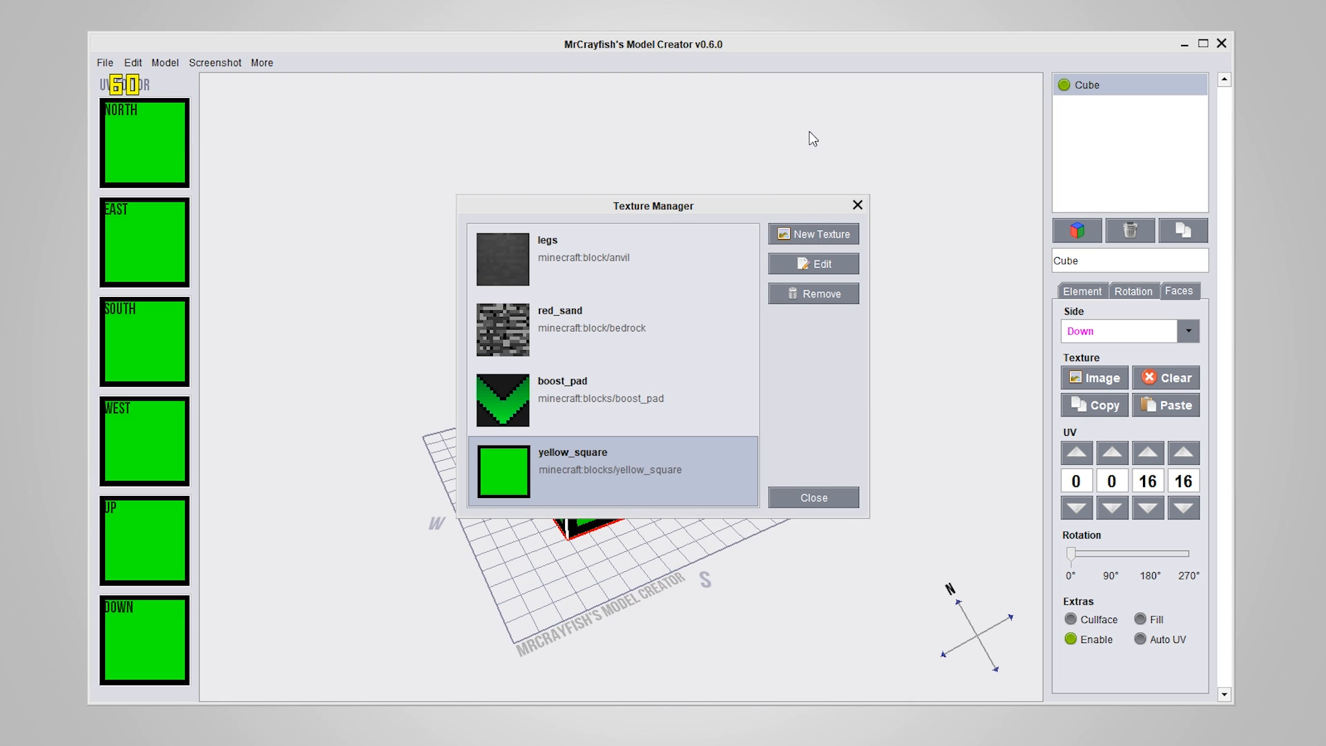
Reopen the yellow_square image in paint.net from its texture entry, close the editor, and save the entry
click(799, 266)
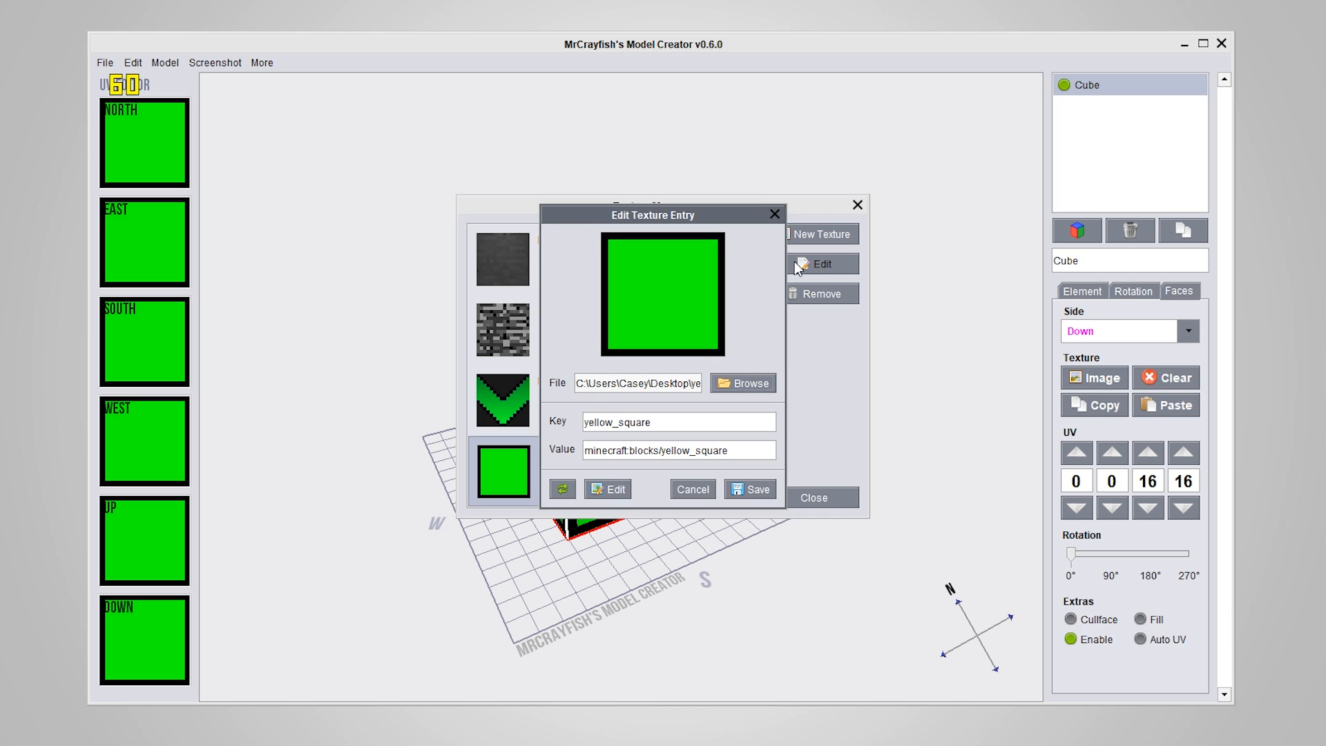
click(603, 488)
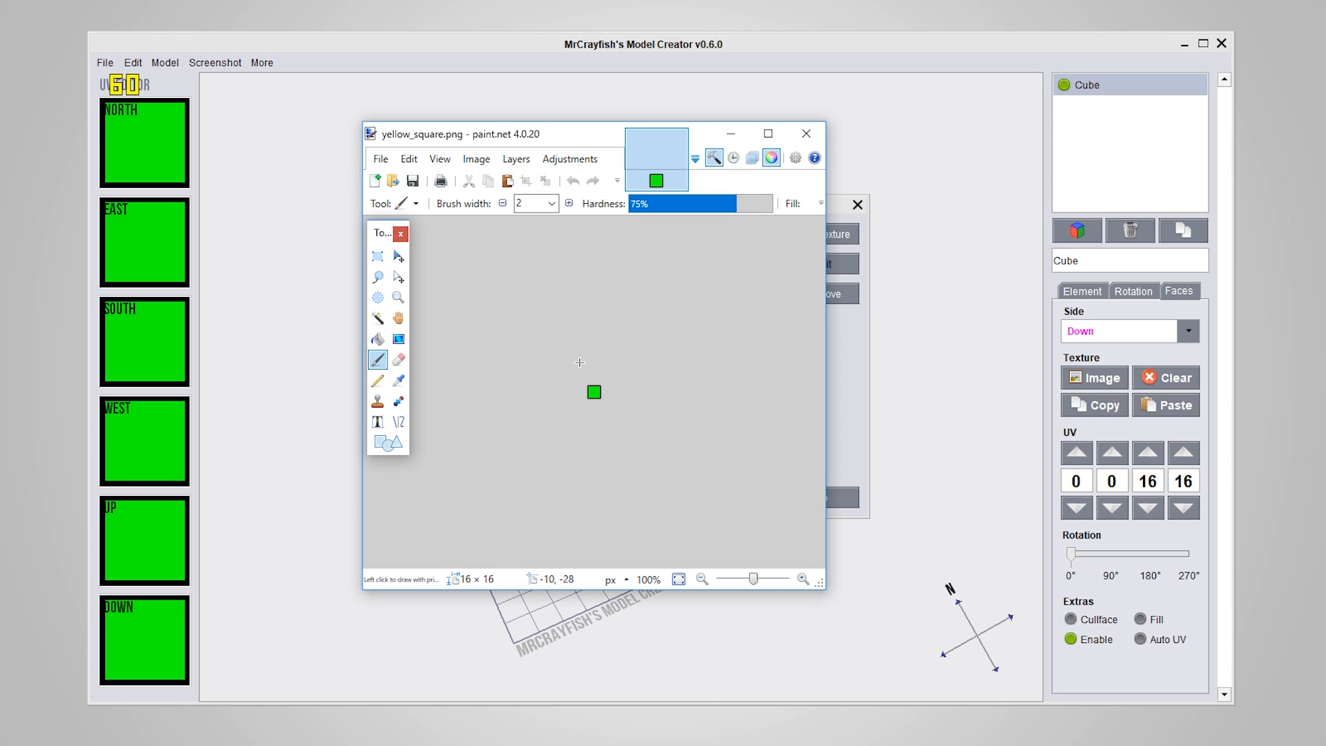
ctrl+scroll(579, 362, up, 10)
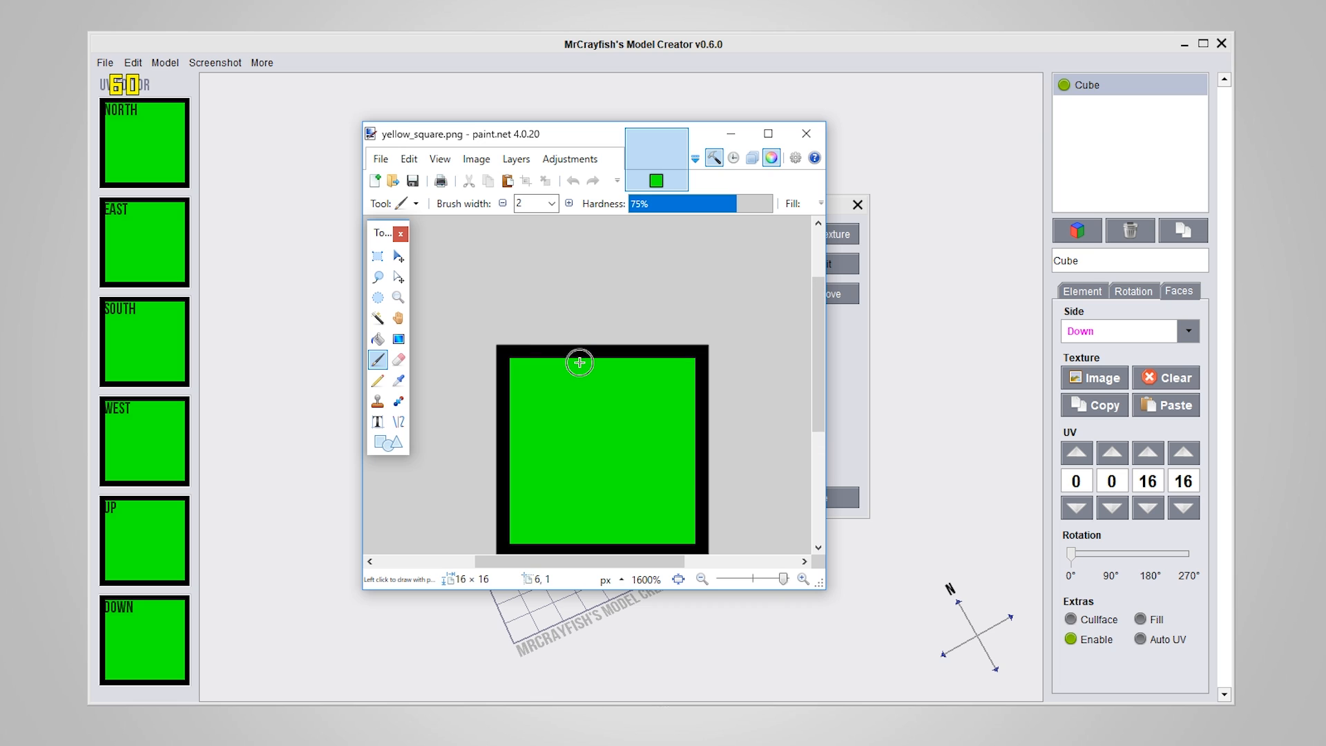
scroll(749, 317, down, 3)
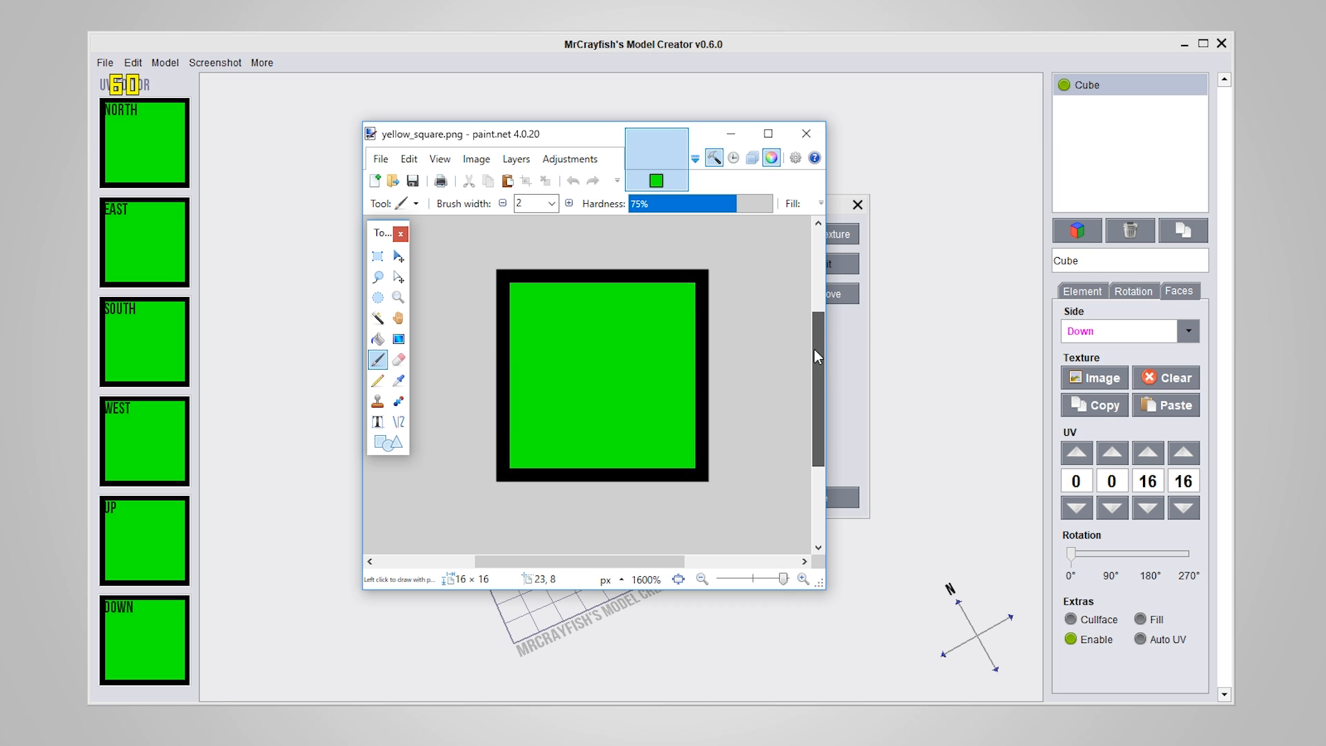
scroll(813, 348, up, 1)
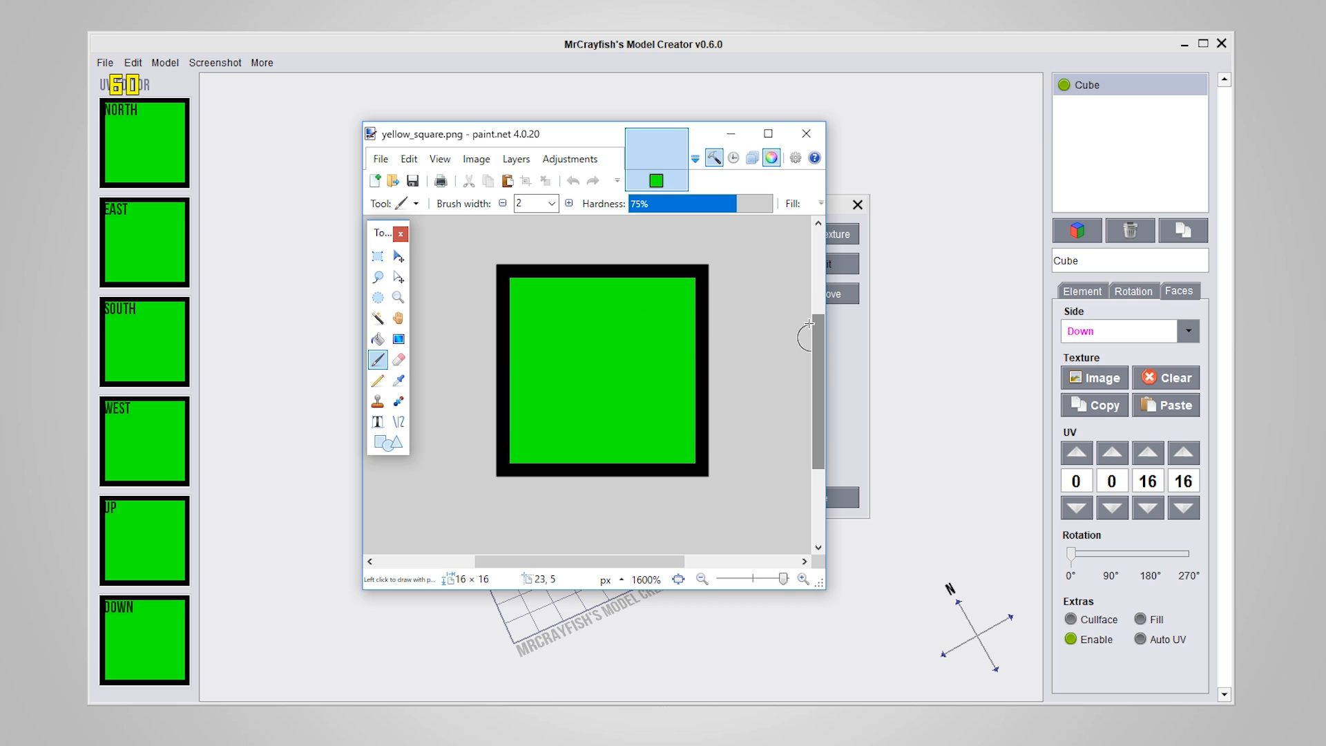
click(806, 134)
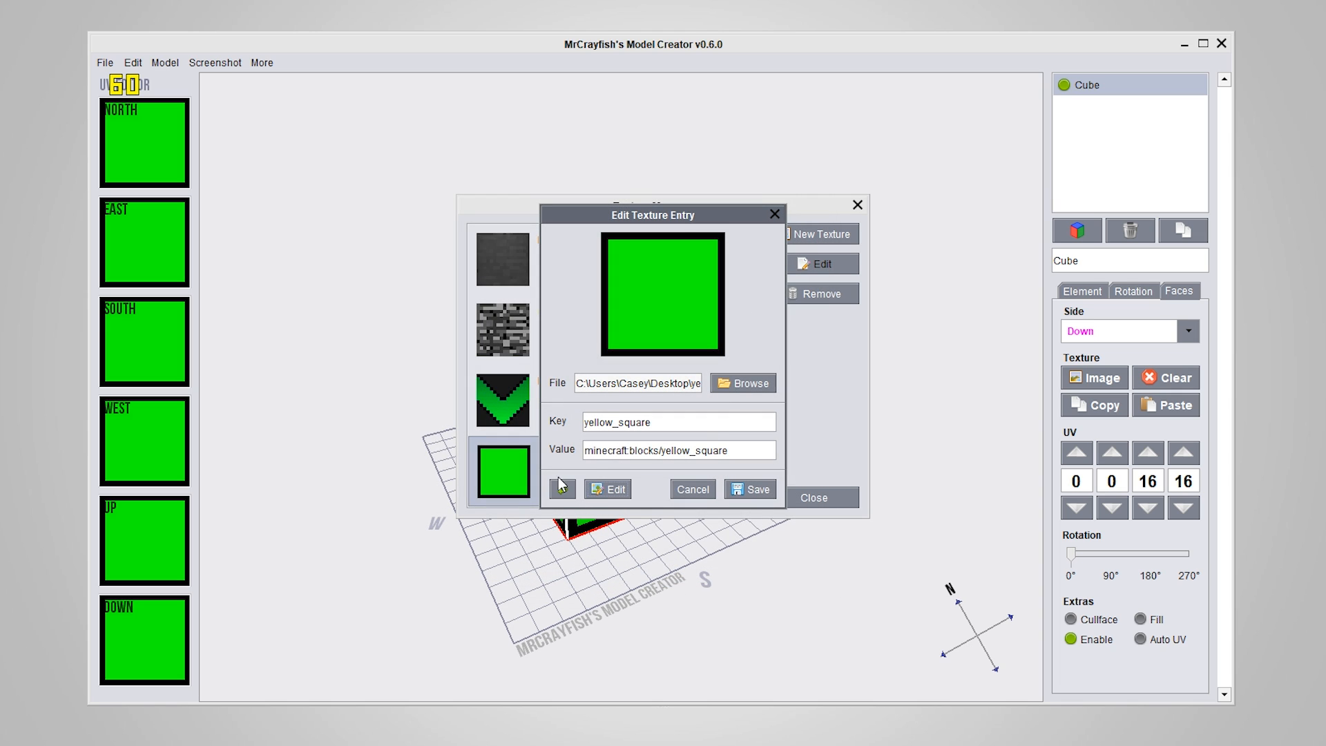
click(757, 490)
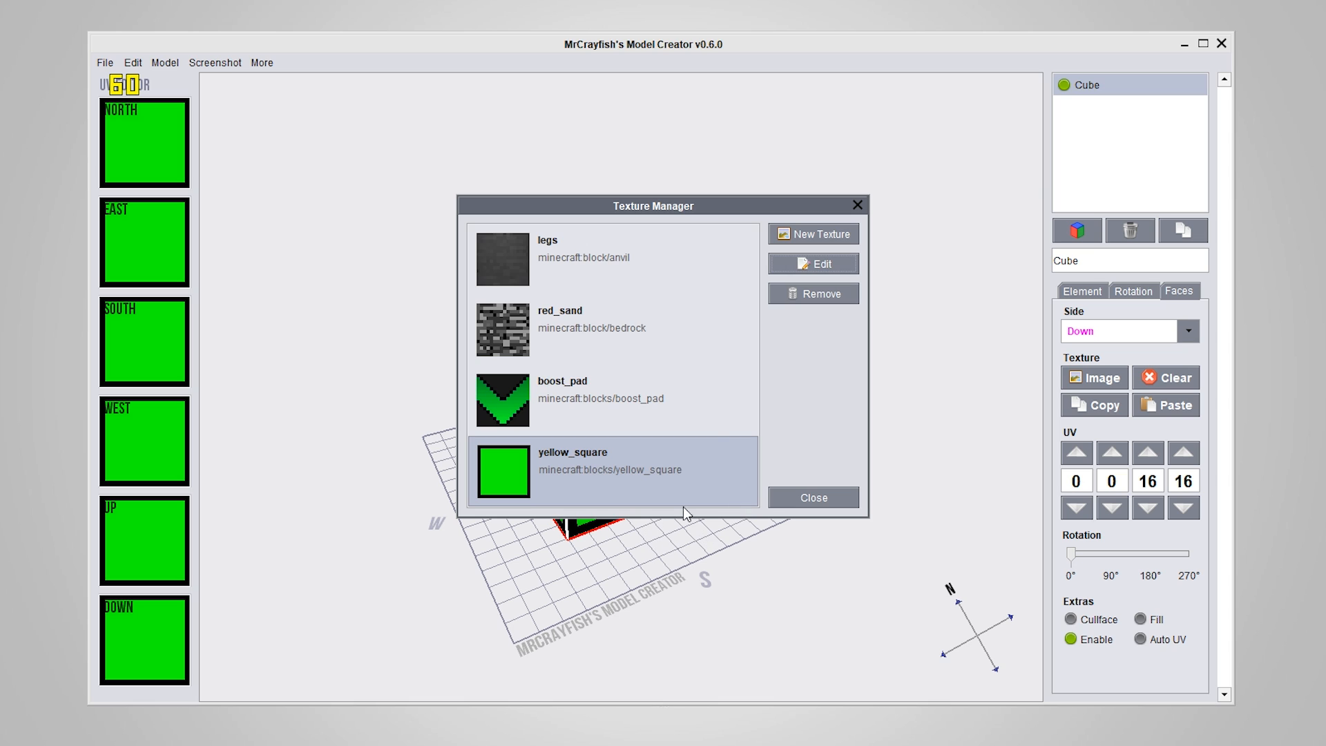
Review the yellow_square texture entry without changing it, and close the Texture Manager
click(813, 263)
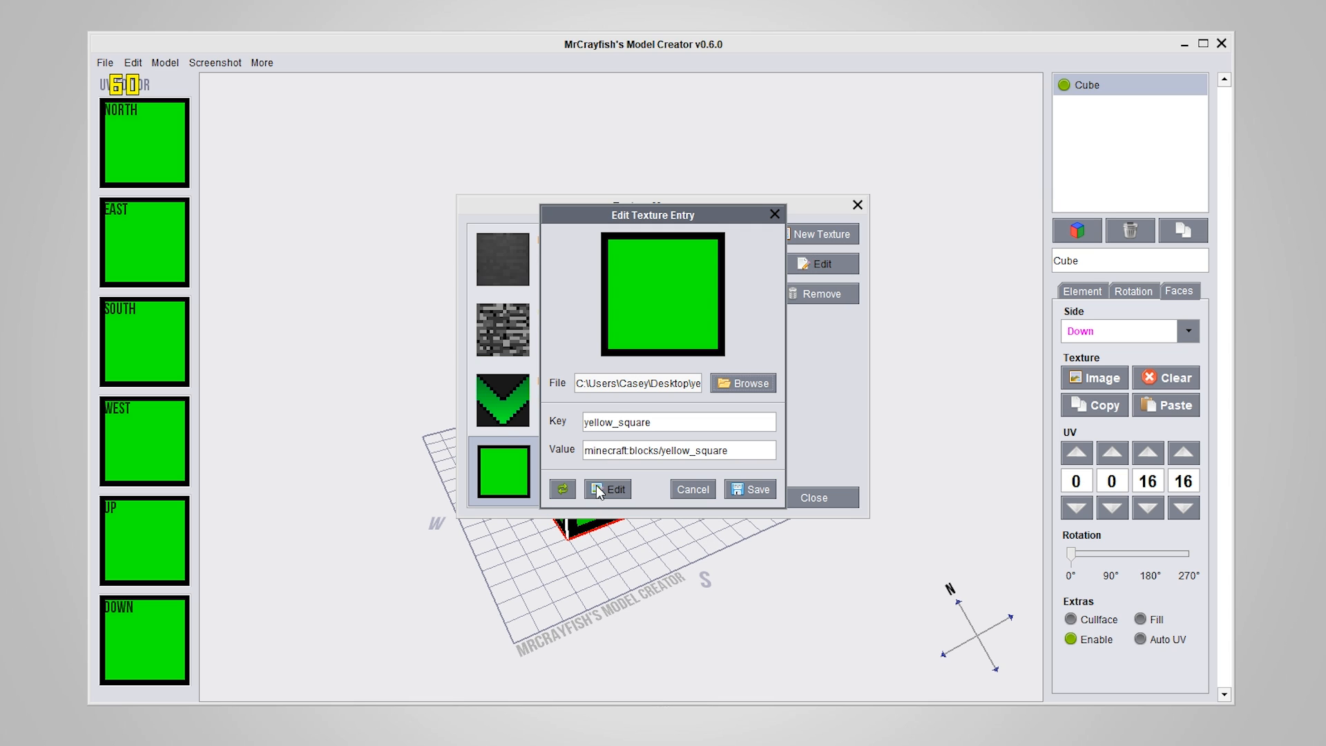
click(696, 495)
click(856, 206)
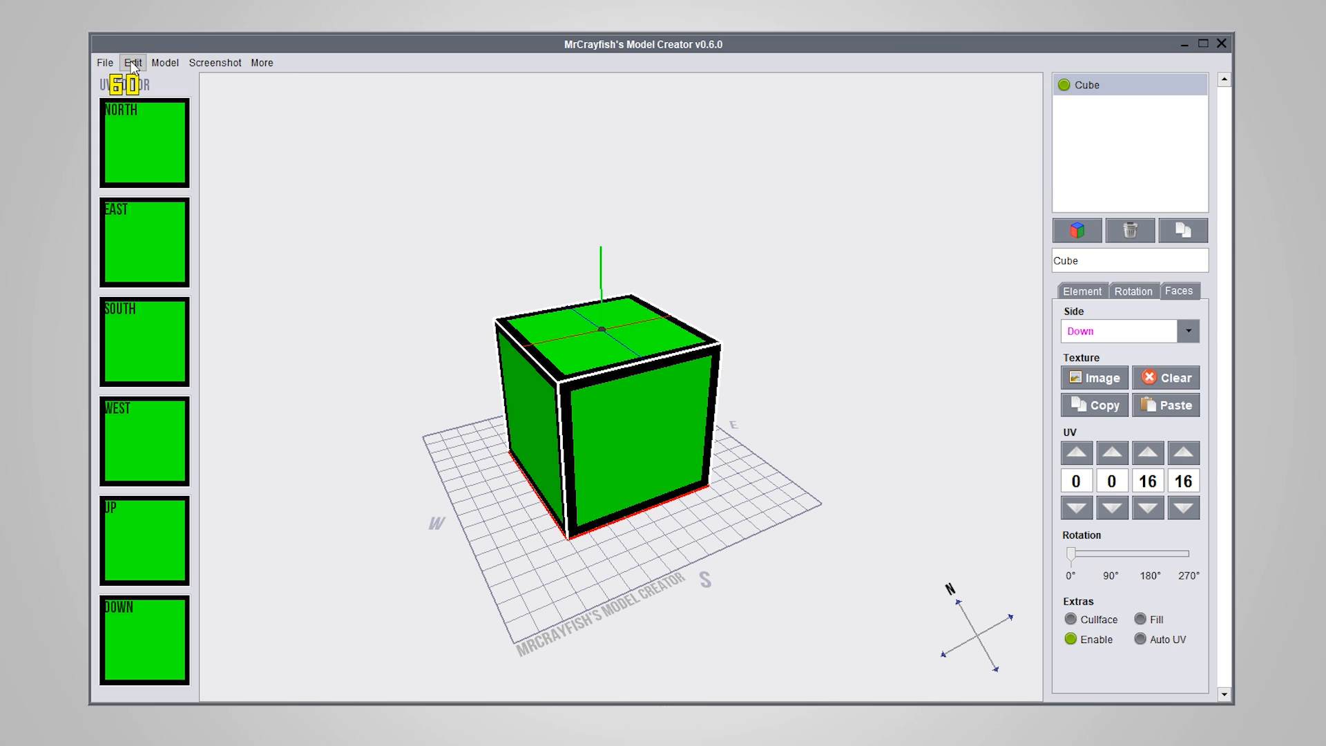
Review the image editor path and its arguments in the general settings, and close the settings
click(105, 62)
click(139, 174)
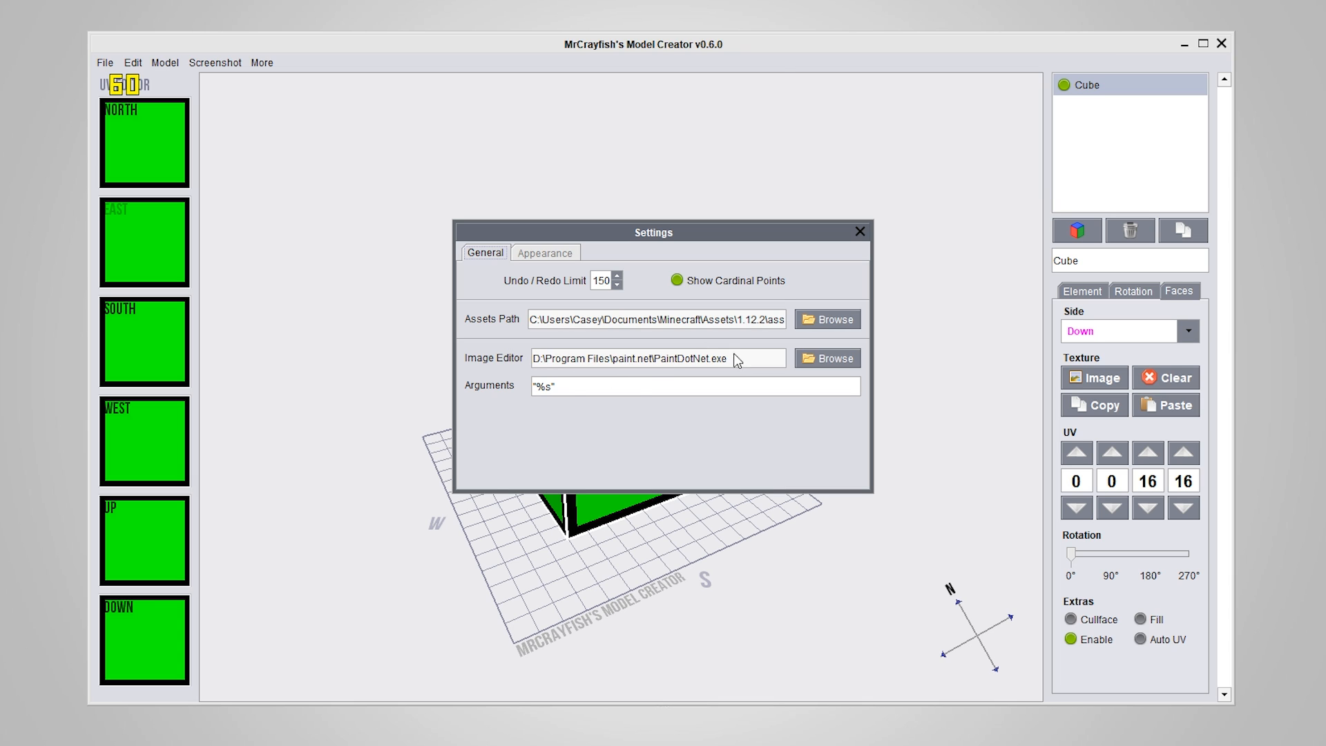
mouse_move(574, 388)
mouse_down()
mouse_move(487, 382)
mouse_move(562, 387)
mouse_up()
click(569, 386)
click(860, 231)
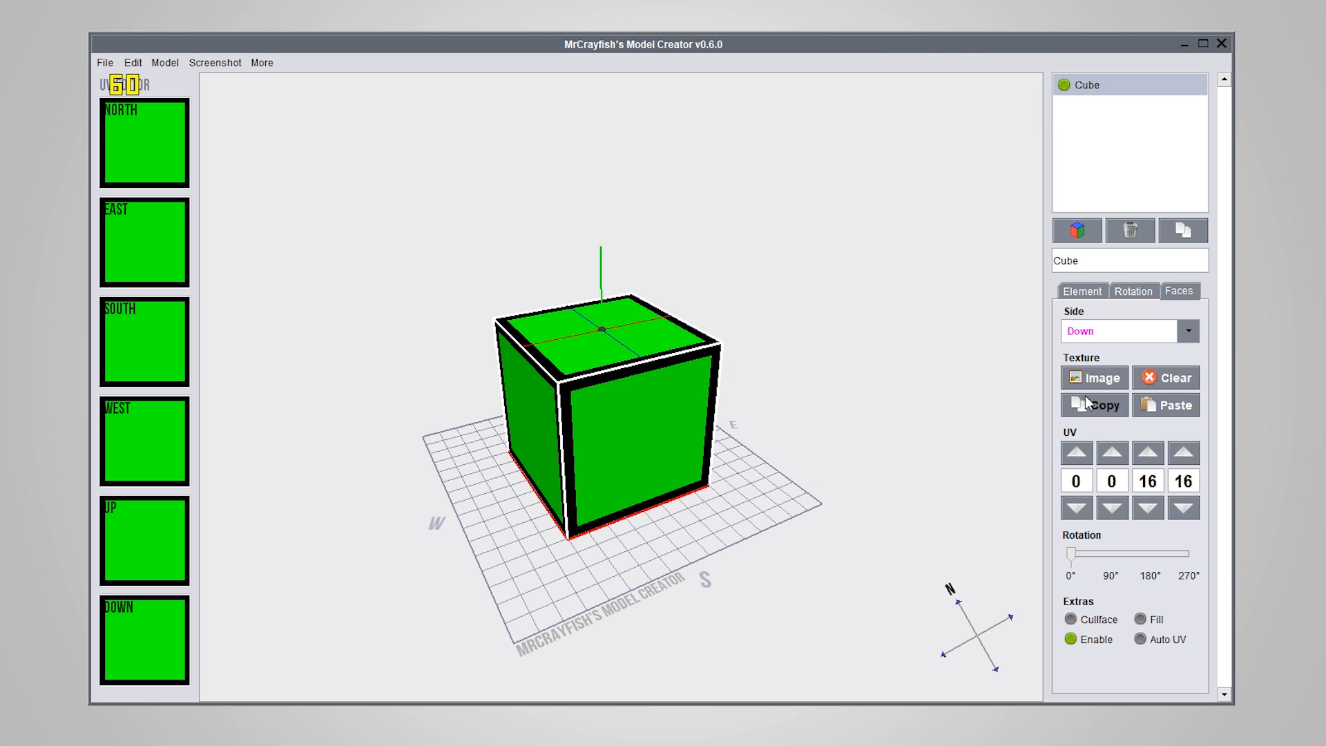
Reopen the Texture Manager and open the yellow_square image in paint.net from its texture entry
click(165, 62)
click(200, 81)
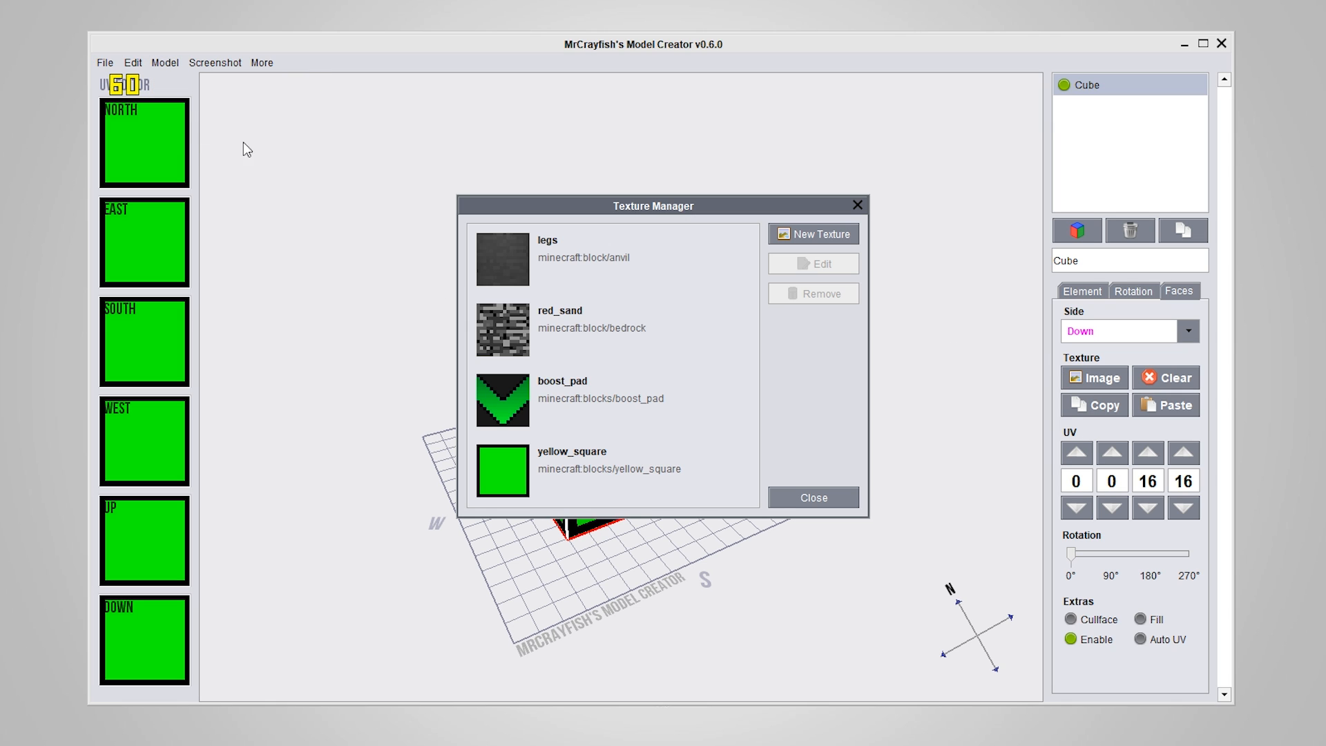
click(612, 470)
click(835, 261)
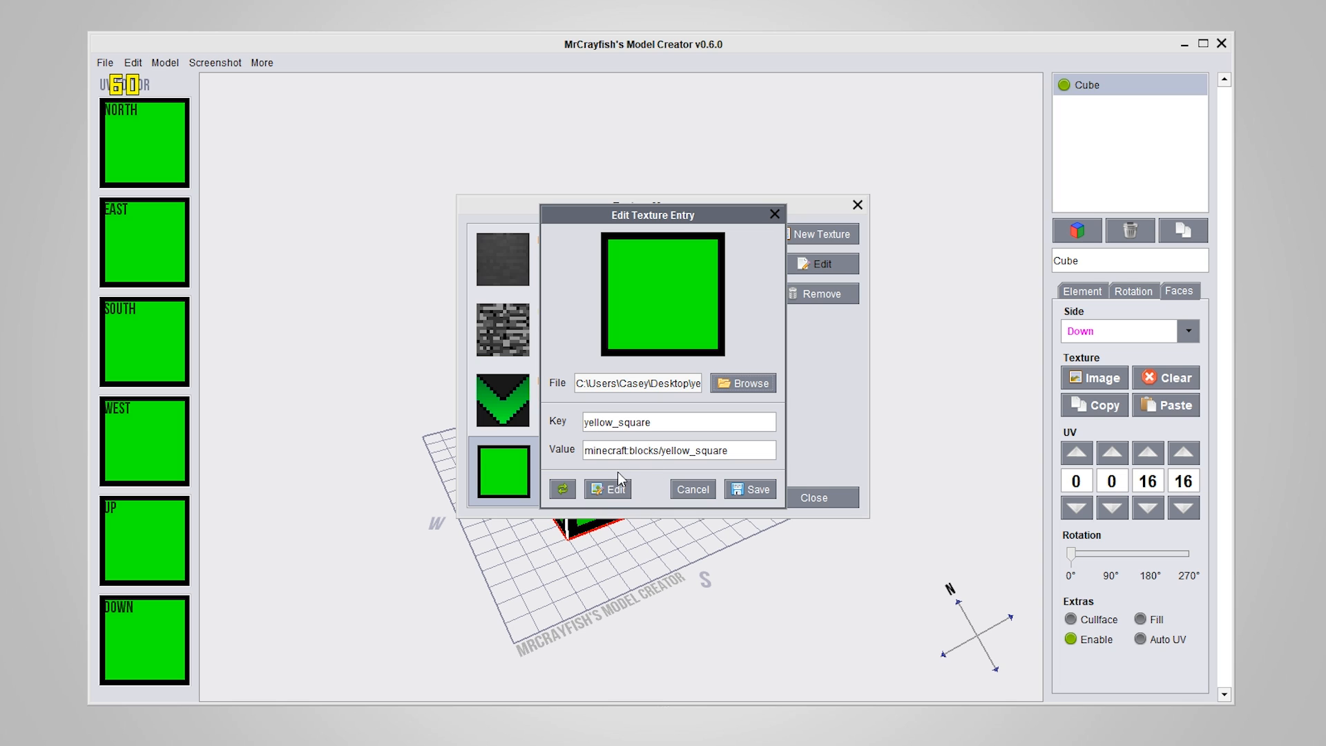
click(602, 489)
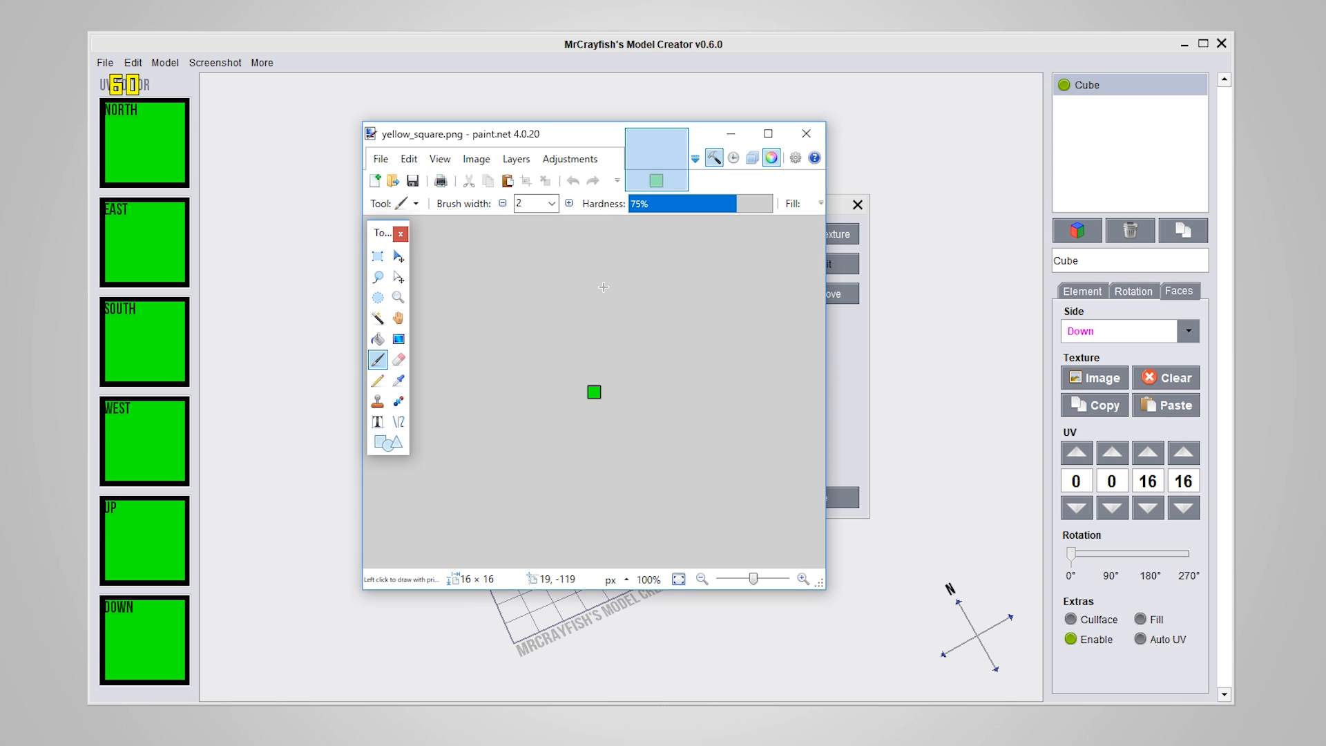
Paint a small black blob inside the green square with the Paintbrush at width 2, and save yellow_square.png
ctrl+scroll(603, 287, up, 10)
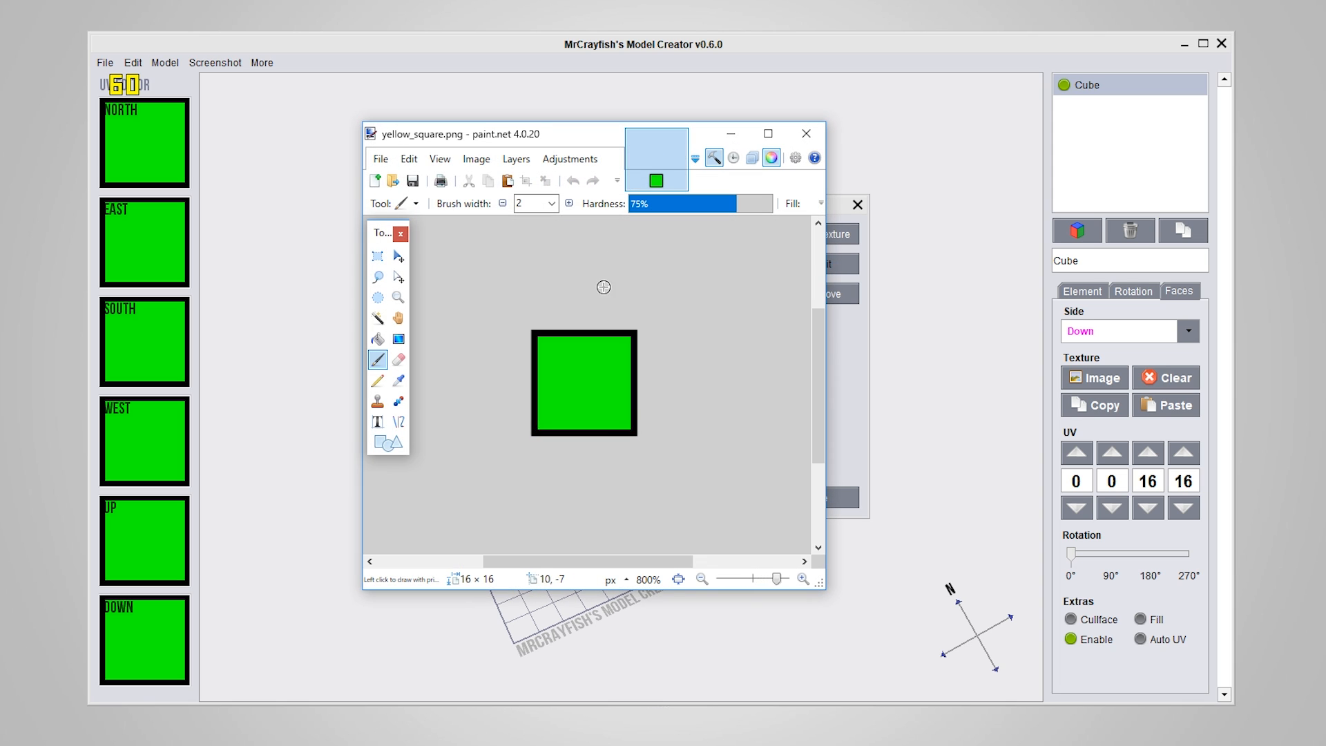
mouse_move(546, 379)
mouse_down()
mouse_move(583, 408)
mouse_move(577, 390)
mouse_up()
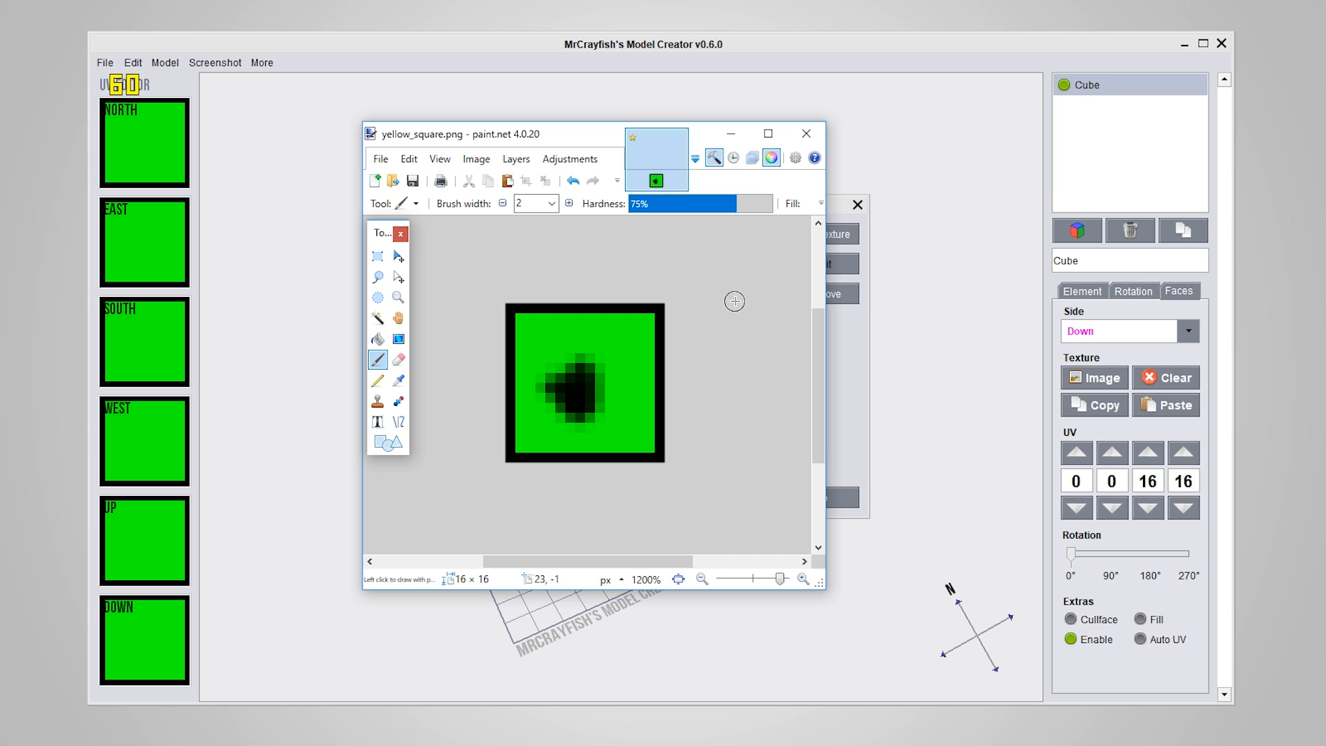
key(ctrl+s)
click(901, 594)
Close paint.net, reload the yellow_square image in its texture entry, and save the entry
click(806, 133)
click(562, 489)
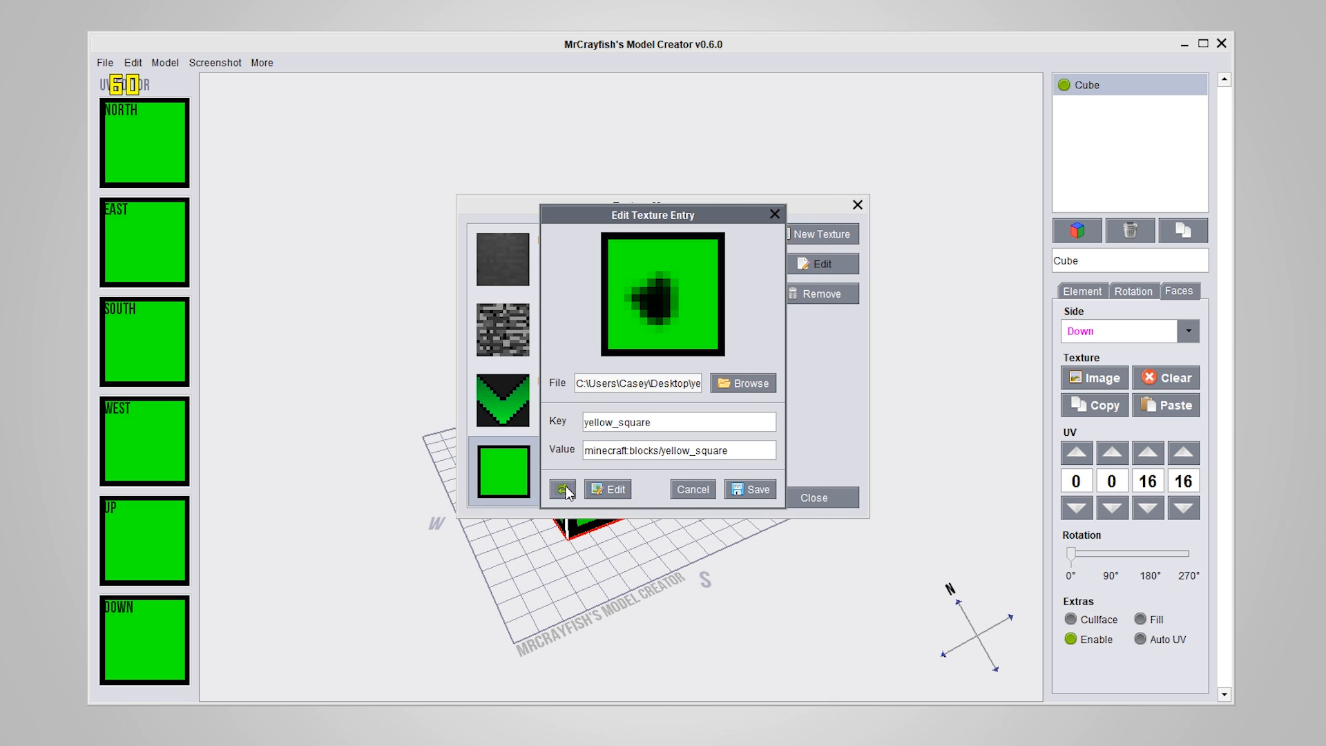
click(751, 489)
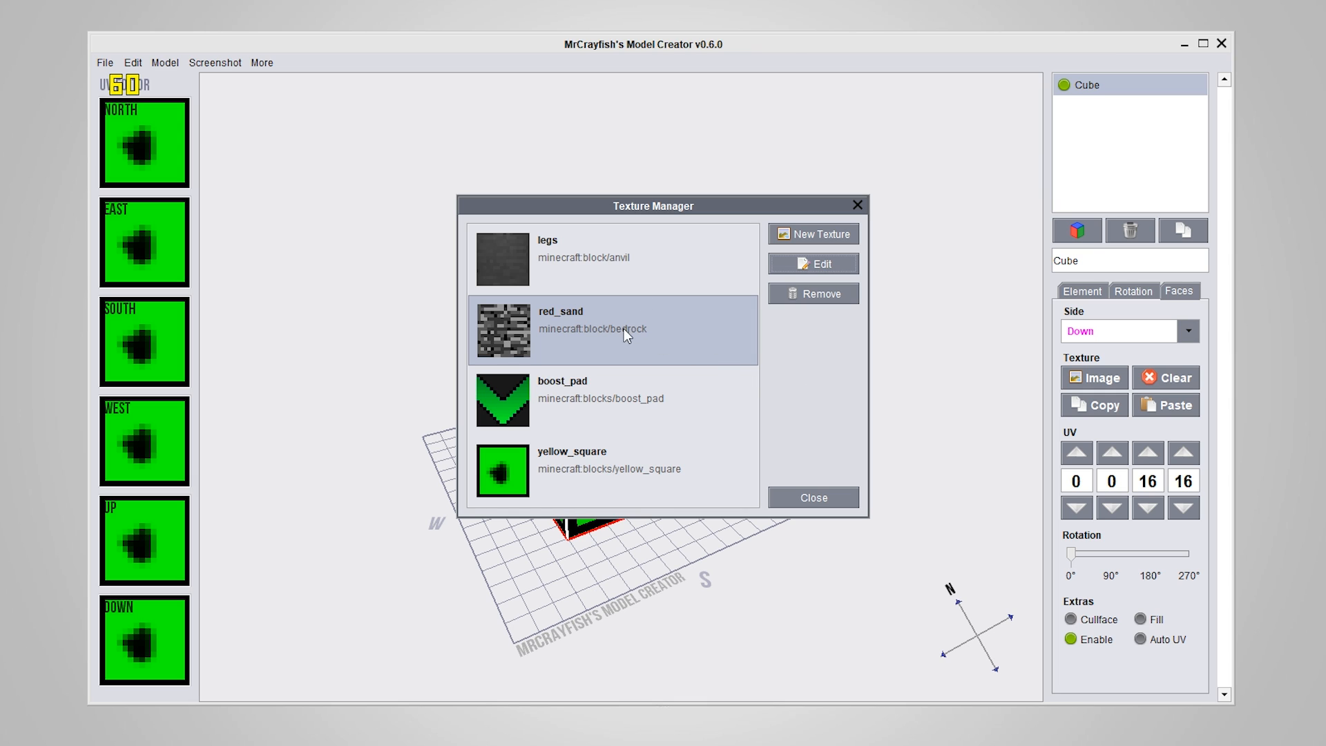
Open the legs texture entry for editing in the Texture Manager
click(625, 268)
click(586, 329)
click(594, 257)
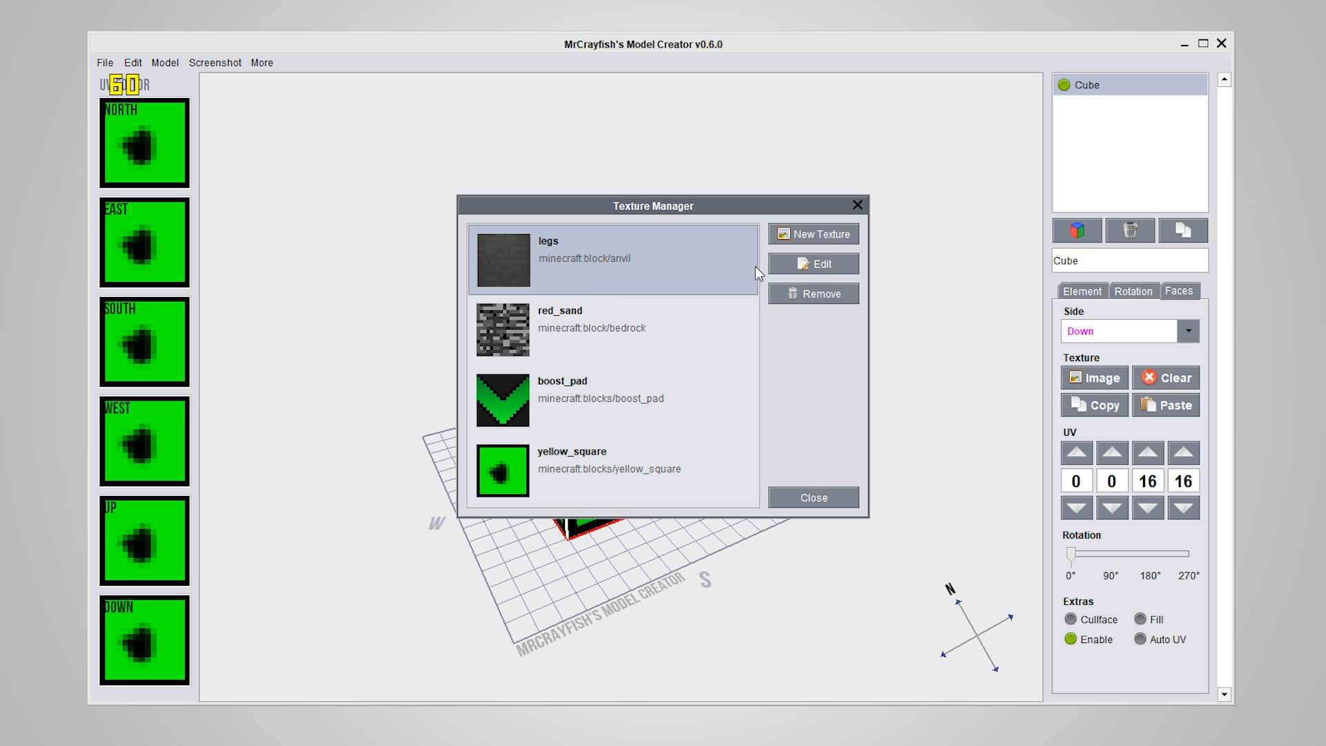
click(806, 263)
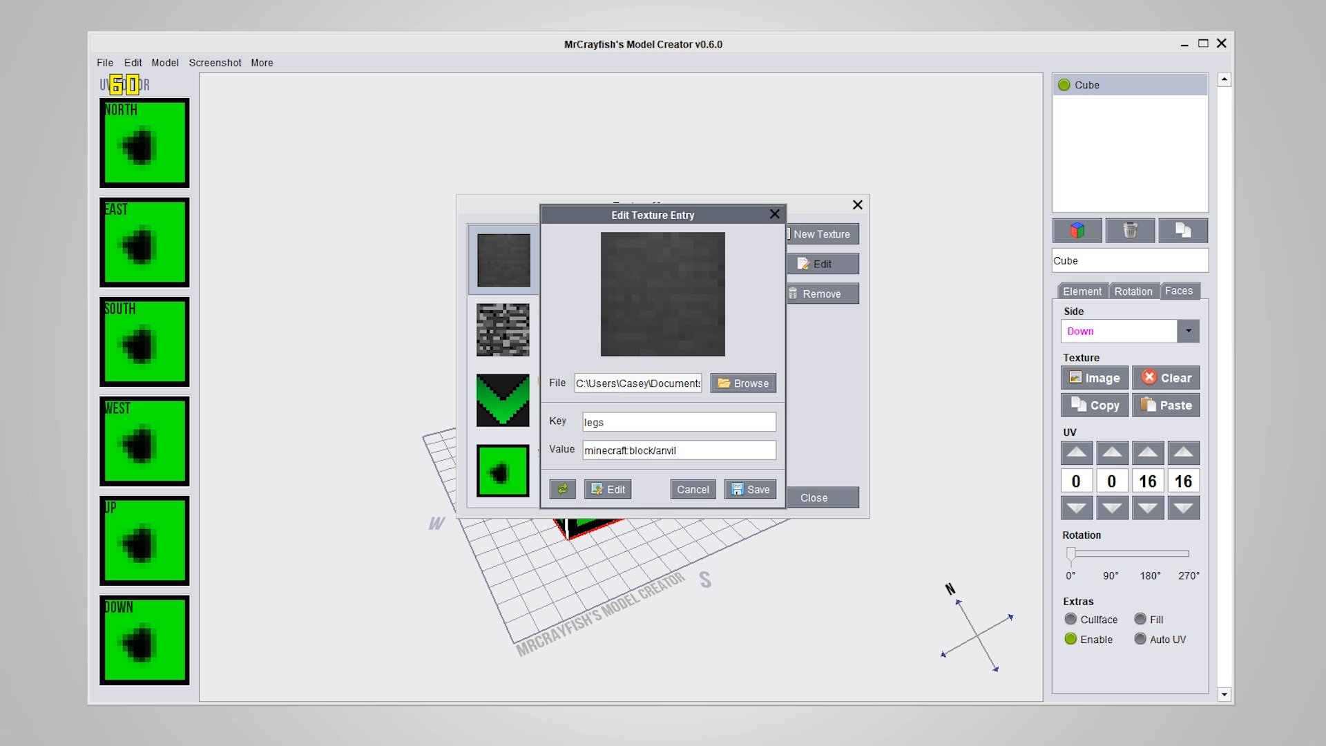
Examine the planks_oak texture value of chair_test.json in Notepad++, and move its window aside to return to the texture entry
drag(1325, 73, 826, 56)
drag(806, 182, 585, 184)
click(743, 312)
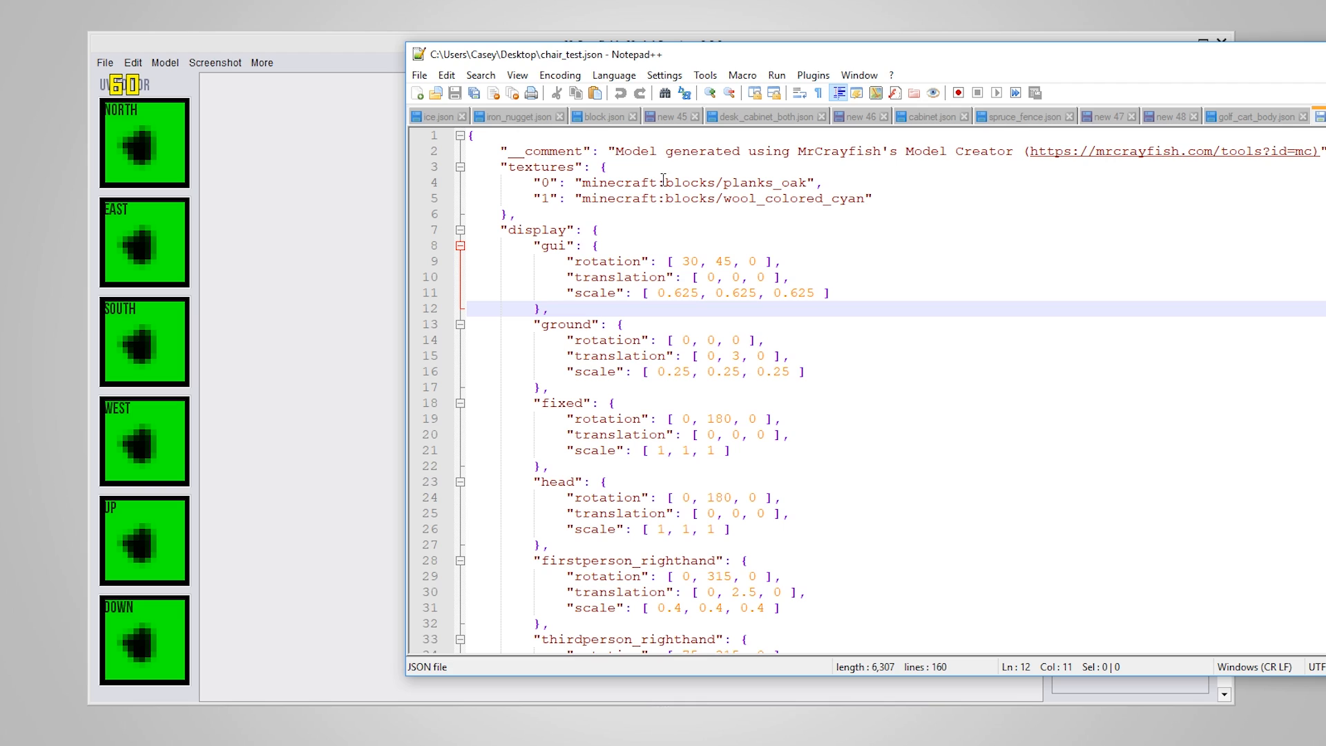
drag(666, 182, 806, 182)
click(756, 261)
drag(741, 58, 1325, 178)
click(642, 361)
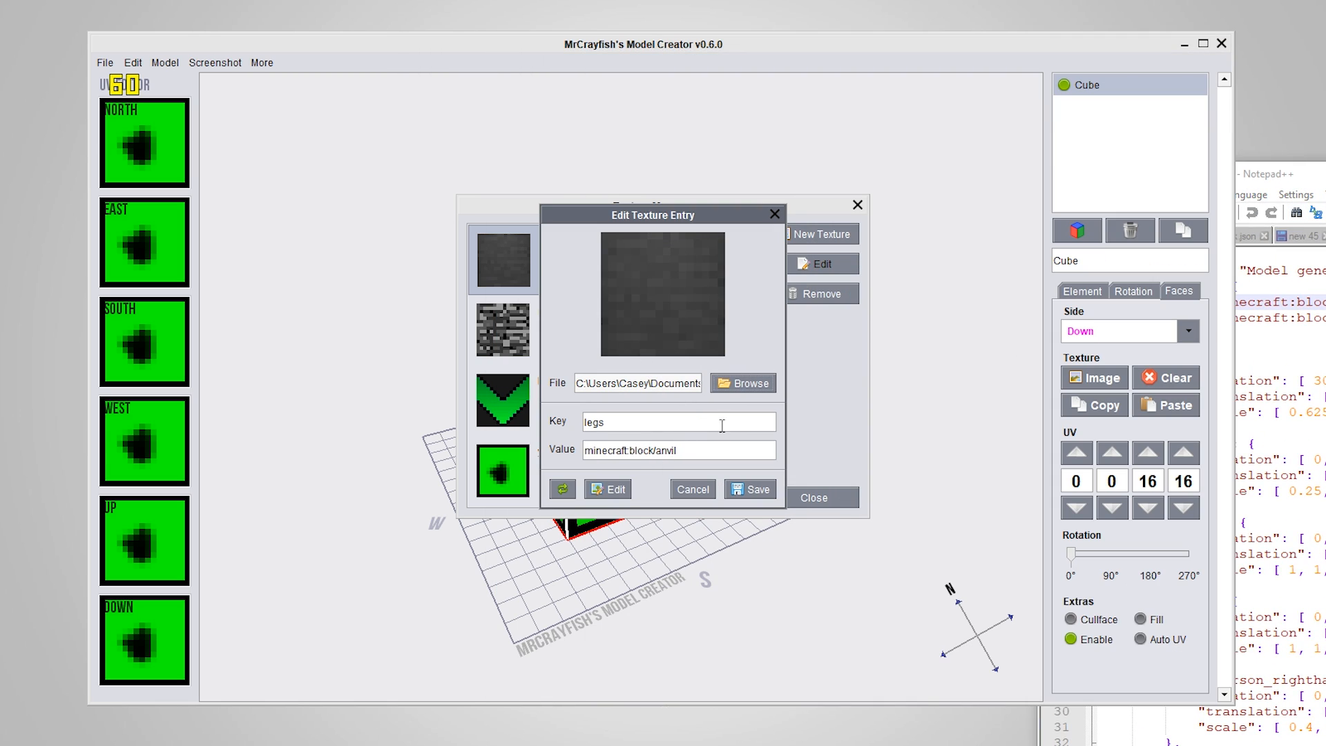
Compare the legs entry's key with key "0" and its minecraft:blocks/planks_oak value in chair_test.json
drag(627, 419, 556, 418)
drag(1282, 178, 670, 1)
double_click(762, 115)
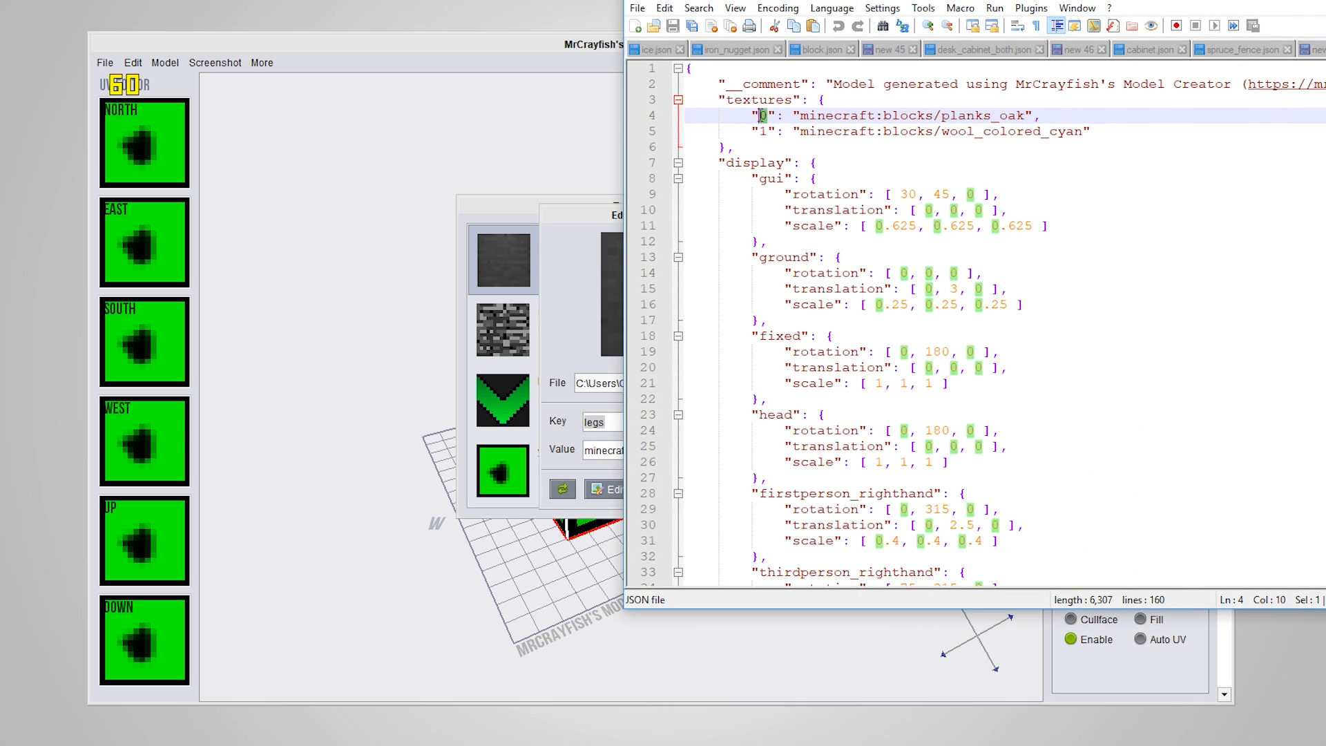
click(772, 147)
drag(770, 116, 1025, 116)
click(768, 116)
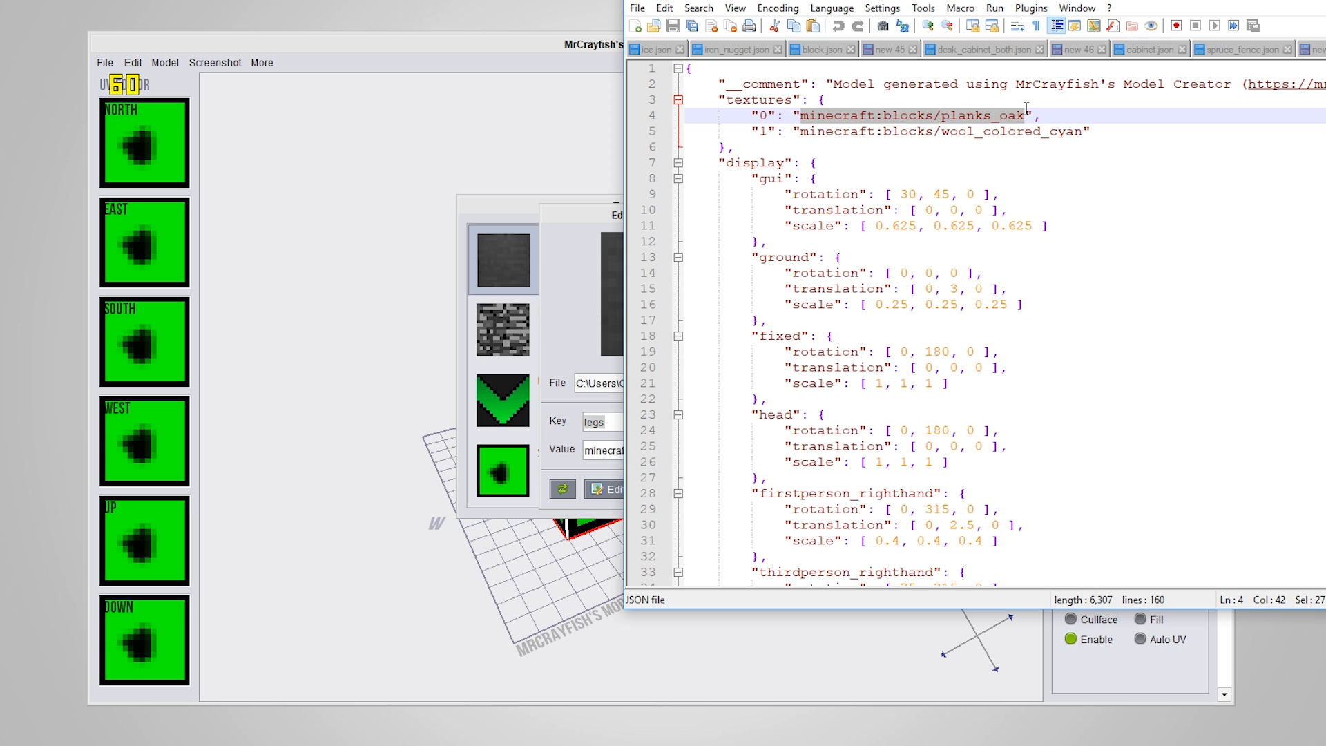
click(571, 228)
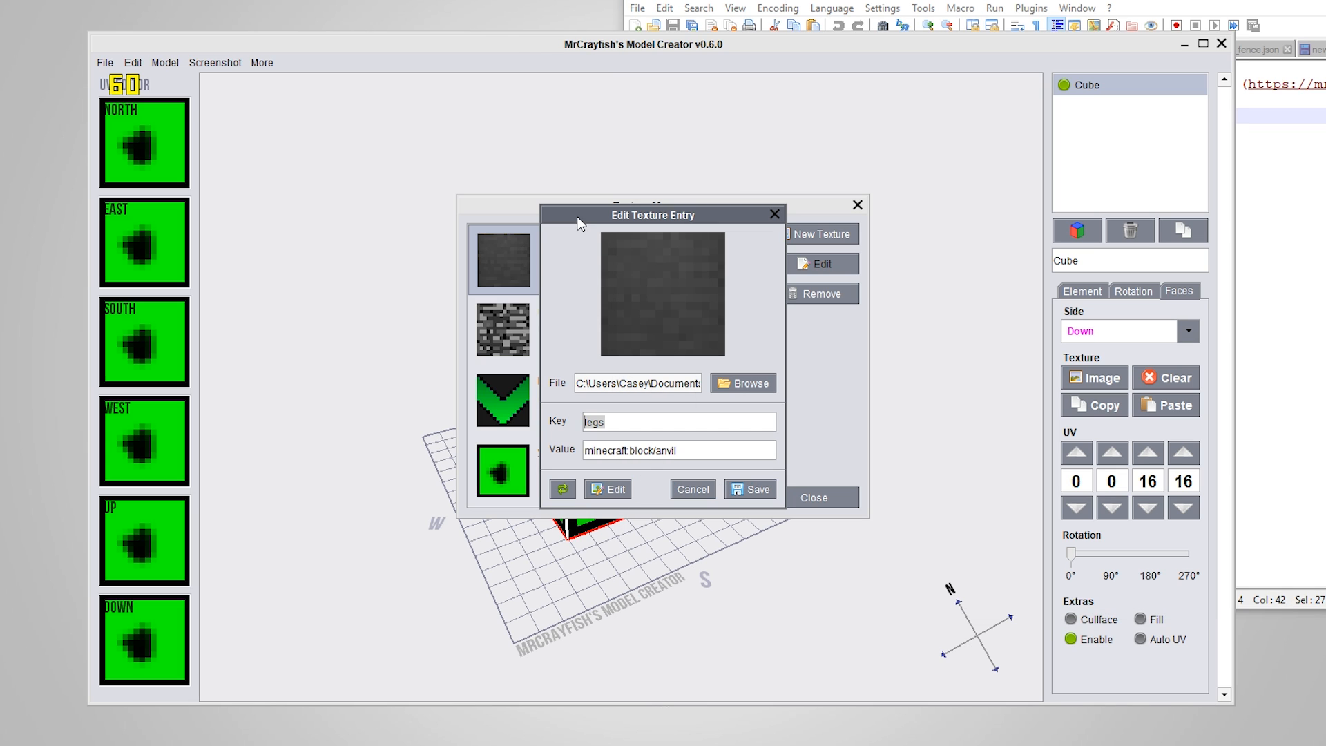
Try changing the legs entry's value to minecraft:block/anvil_yeet, accepting the advanced-user notice
click(692, 446)
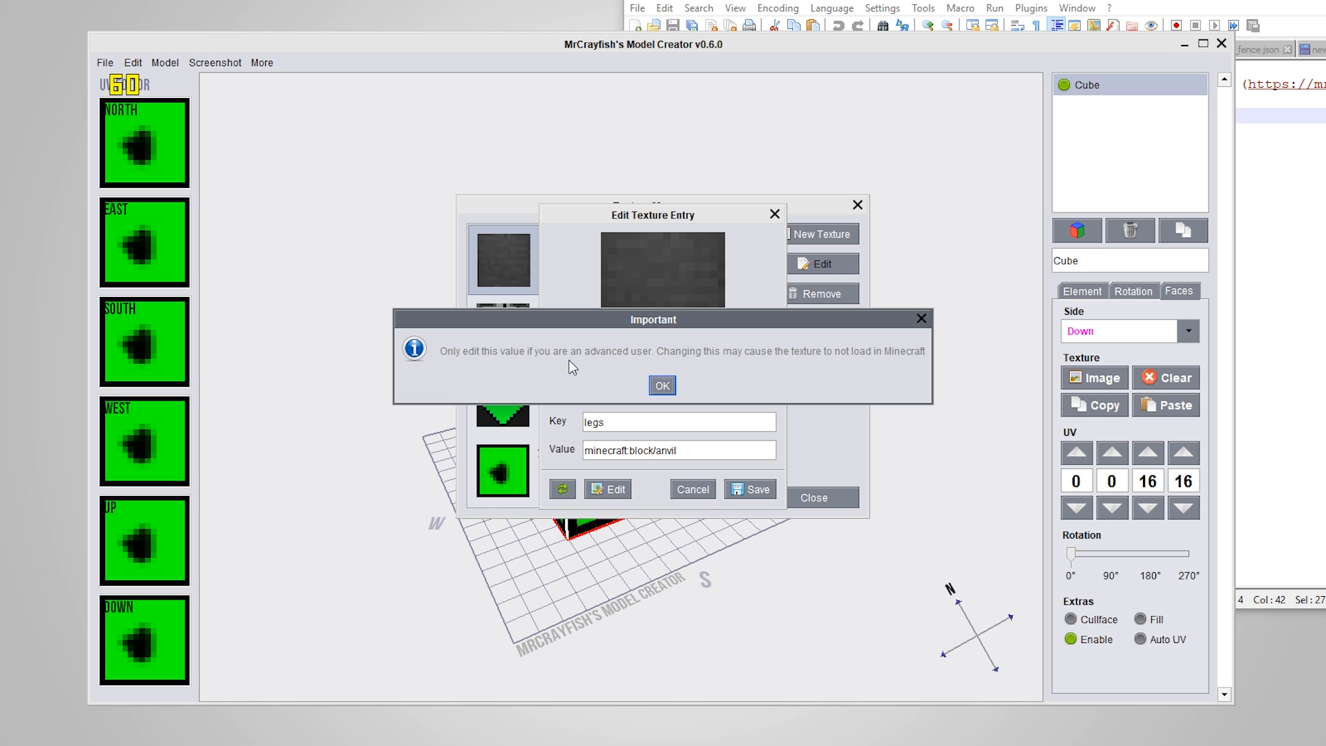
click(661, 385)
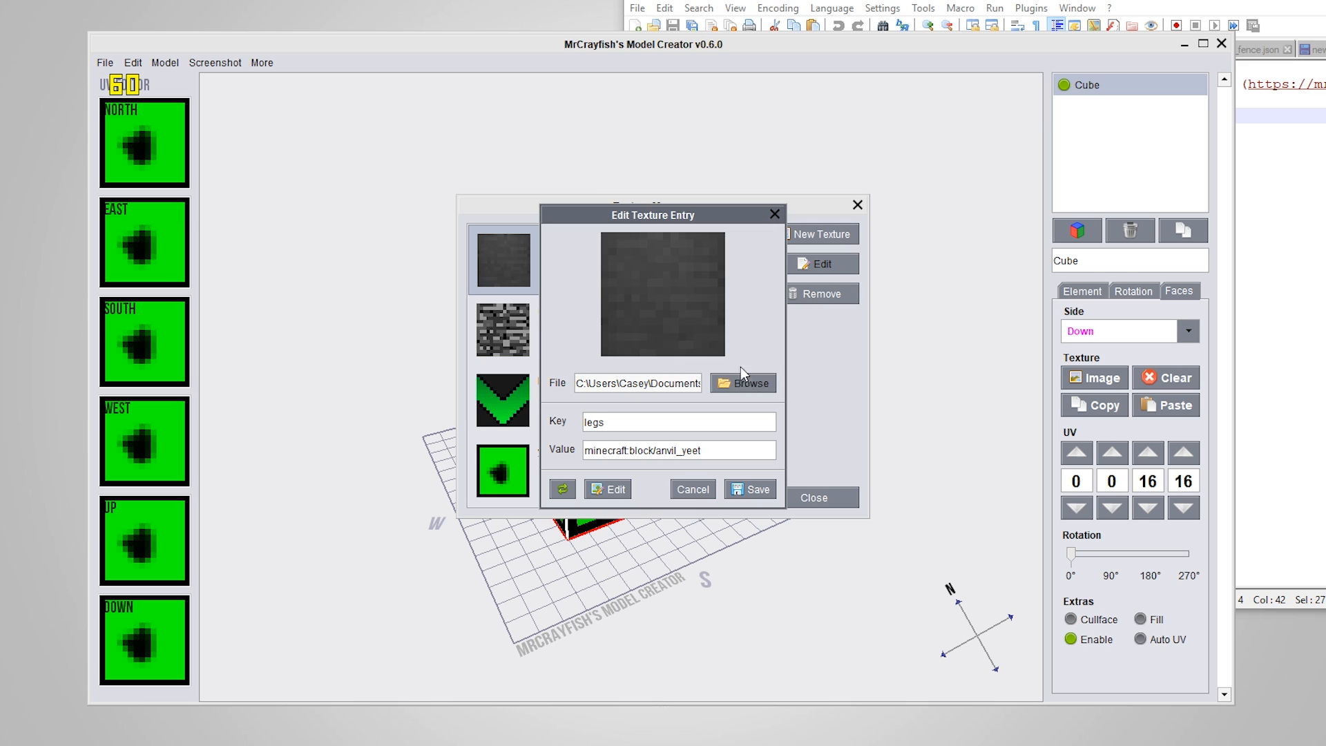
drag(722, 447, 569, 445)
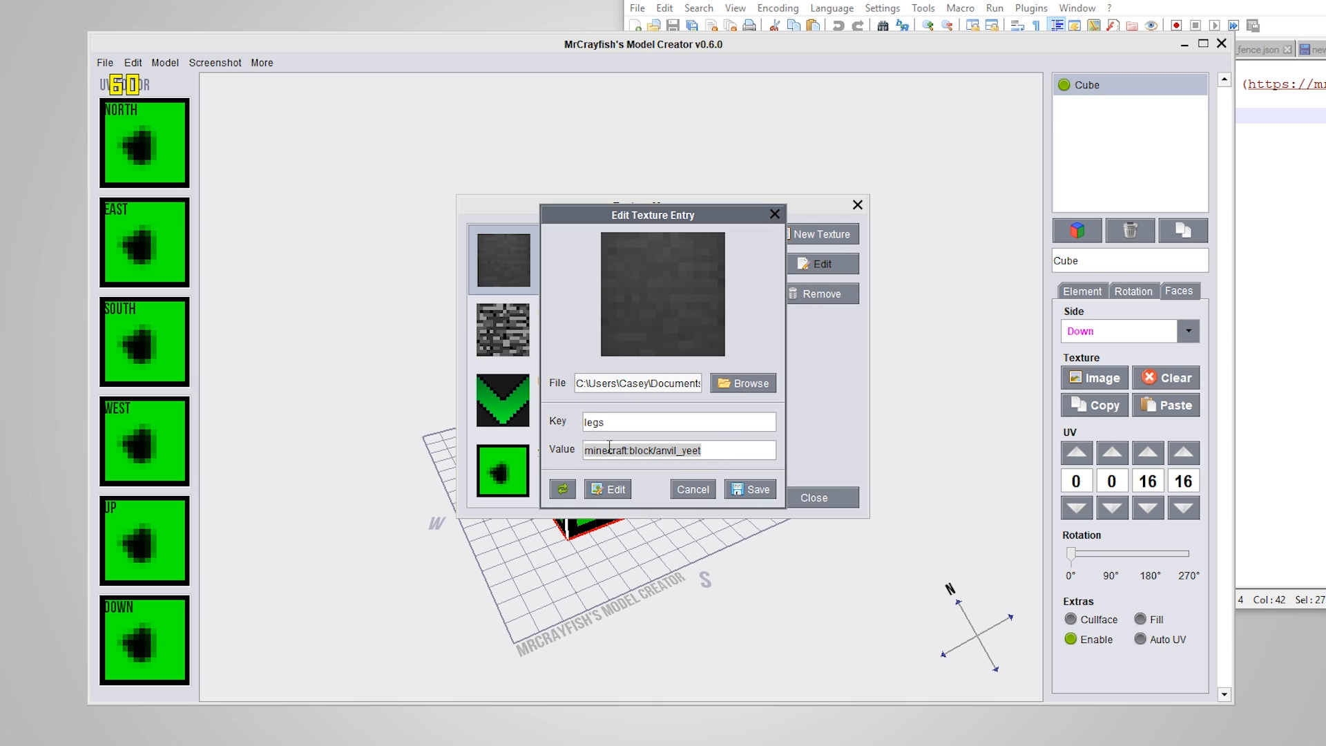
click(726, 449)
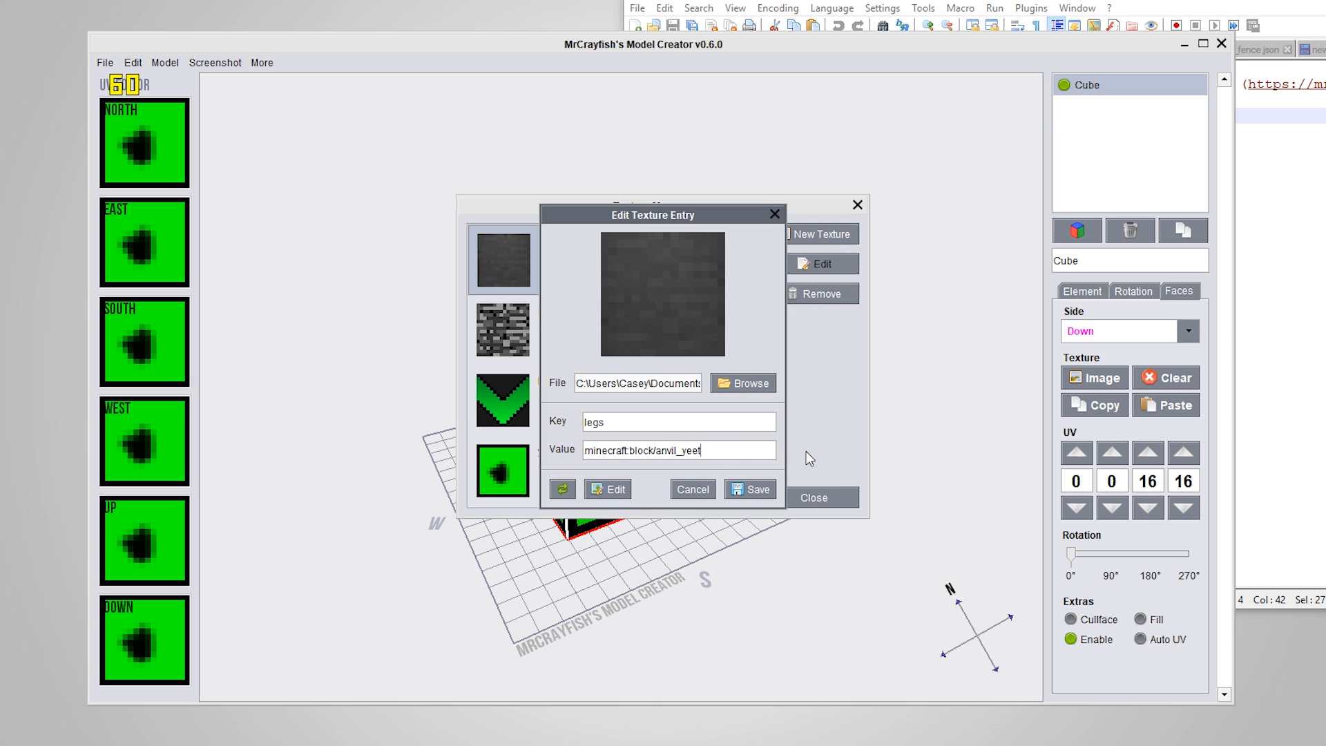
Remove the _yeet suffix from the legs entry's value and cancel editing the entry
shift+click(678, 457)
key(BackSpace)
drag(702, 453, 544, 455)
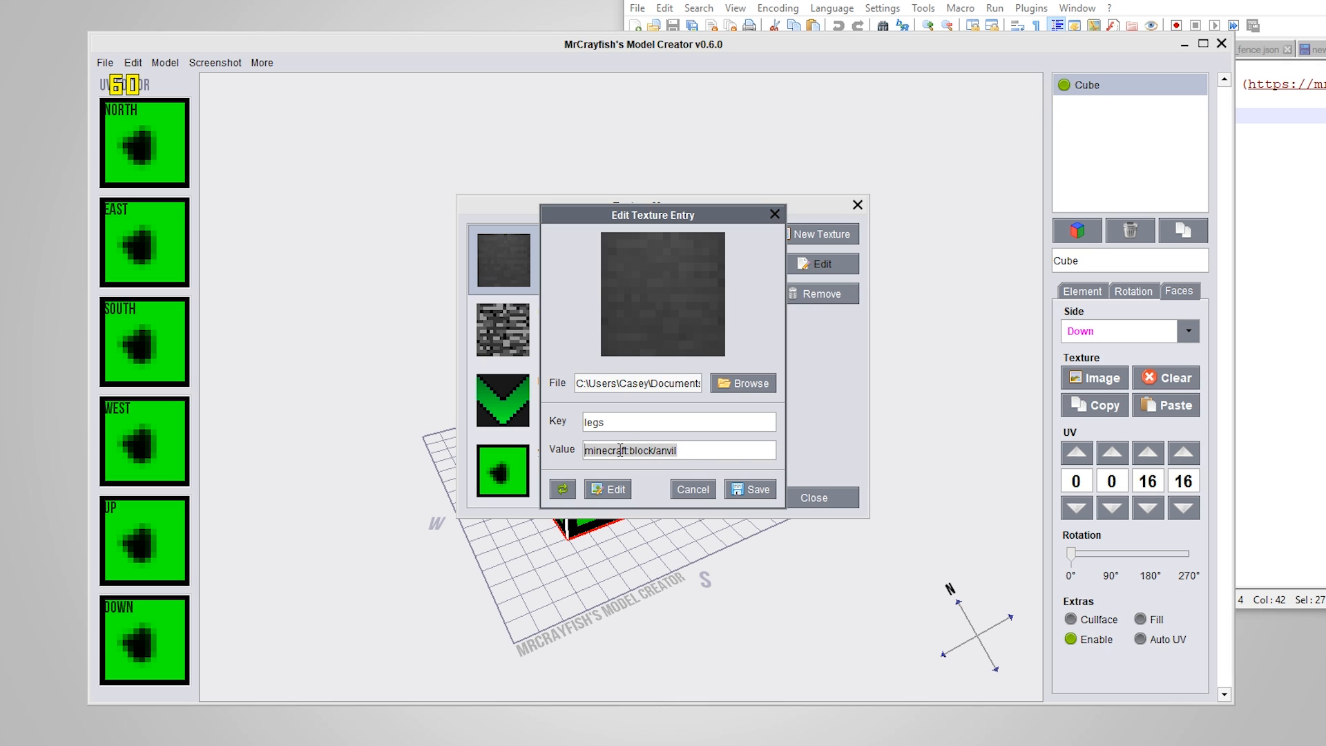
drag(764, 457, 570, 459)
click(738, 447)
click(698, 488)
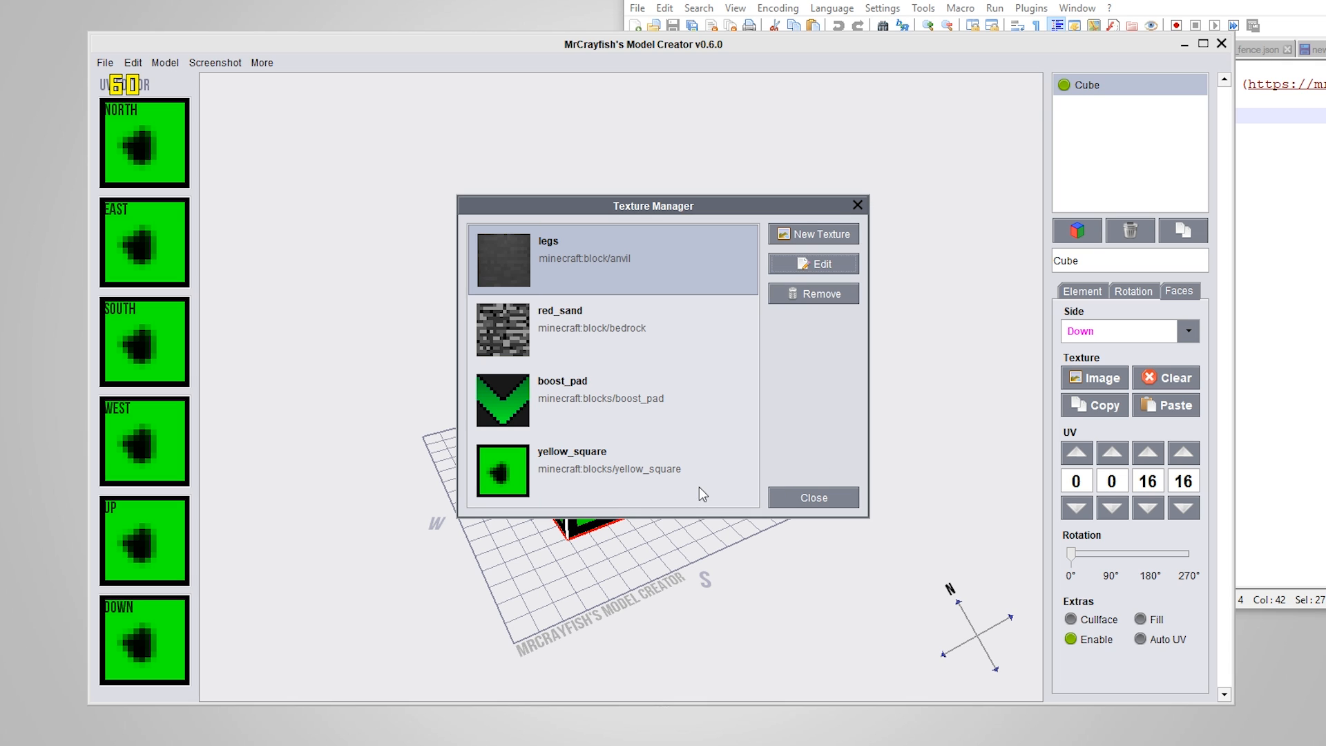
click(815, 234)
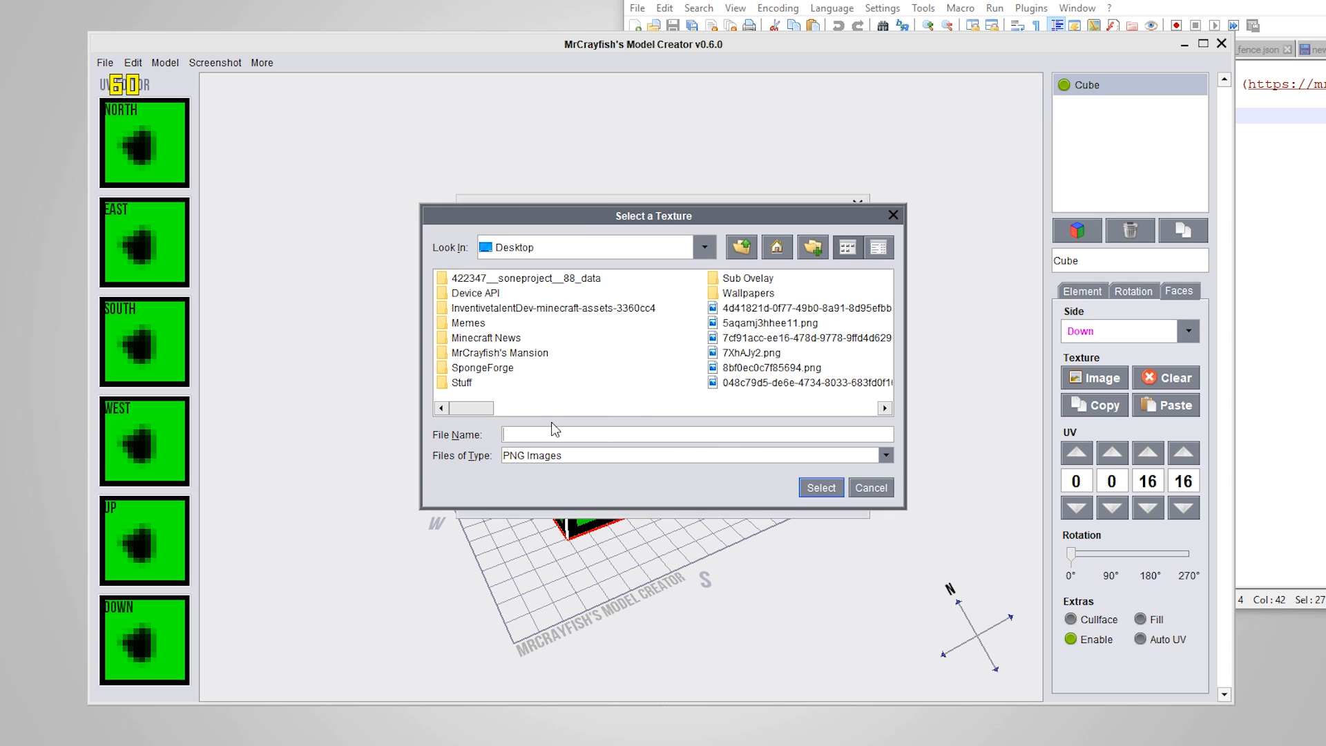
drag(472, 408, 817, 454)
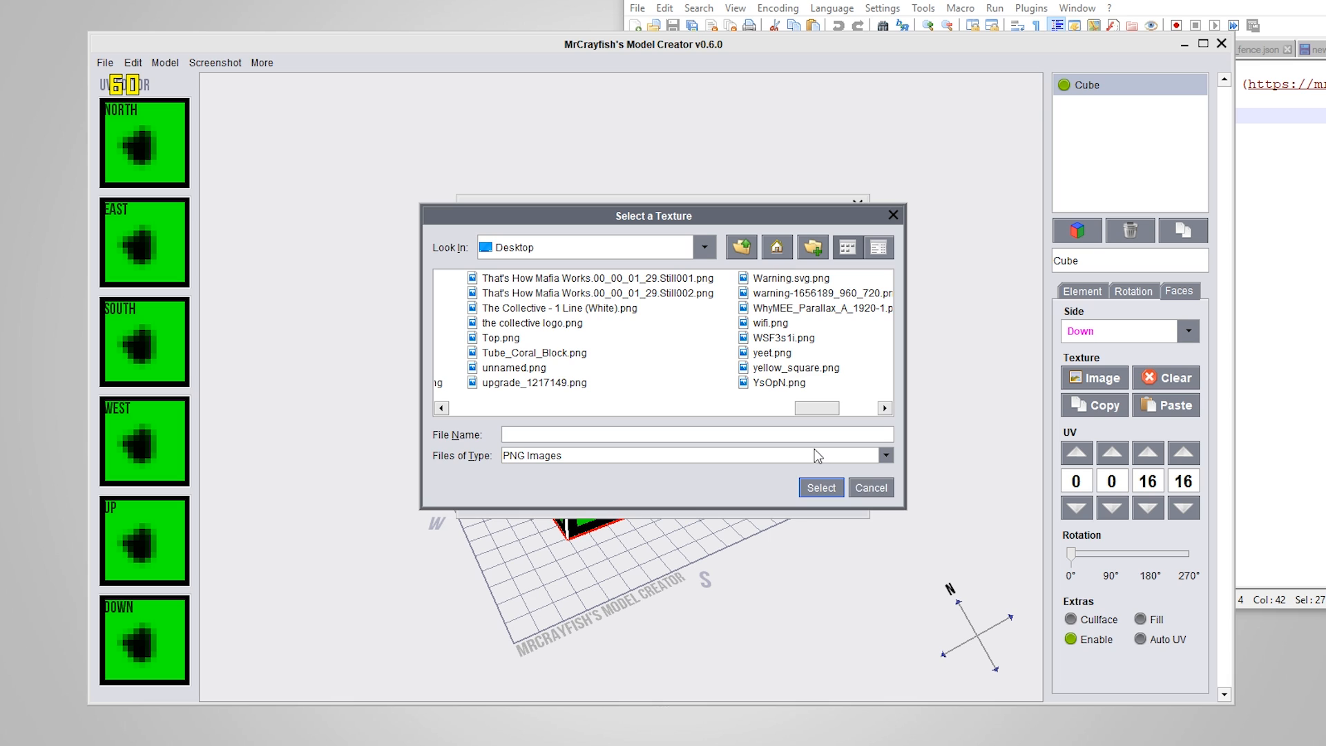
click(866, 487)
Replace the minecraft:blocks/ prefix in the yellow_square entry's value so that it reads cfm:blocks/yellow_square
click(476, 459)
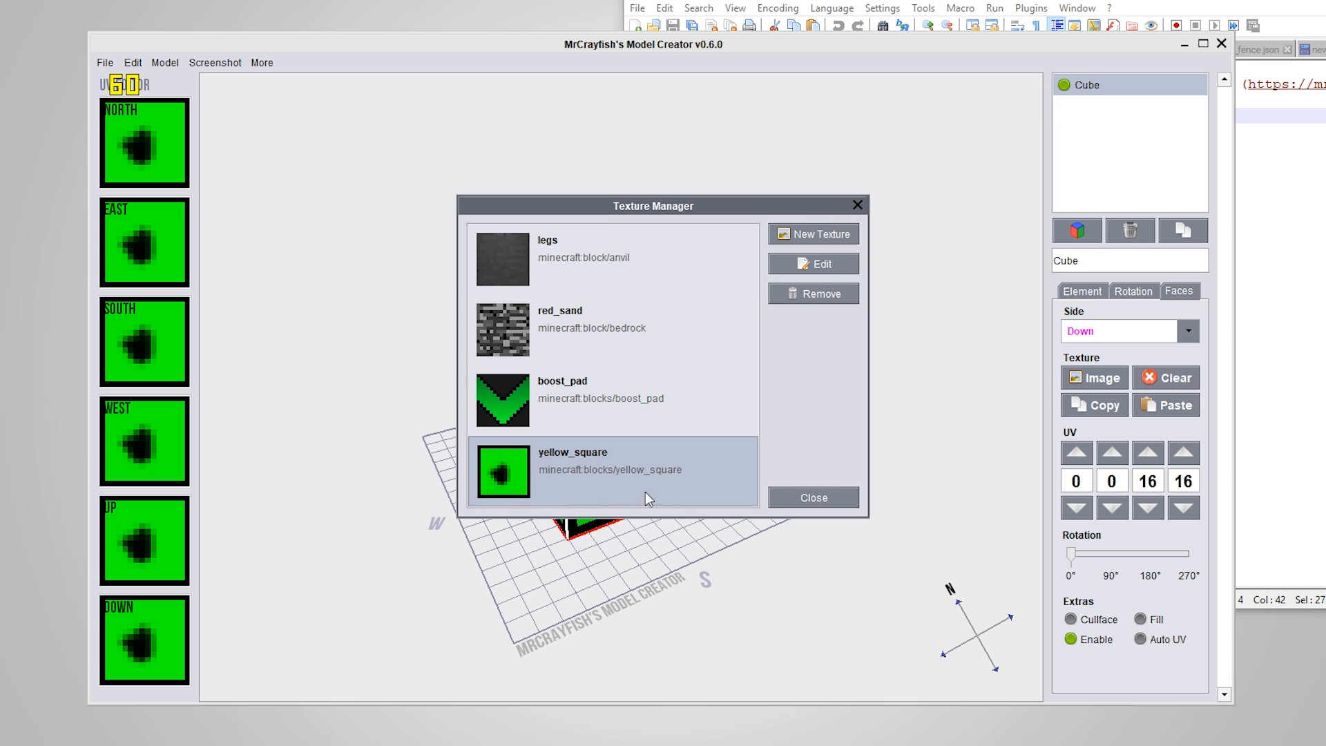
click(821, 263)
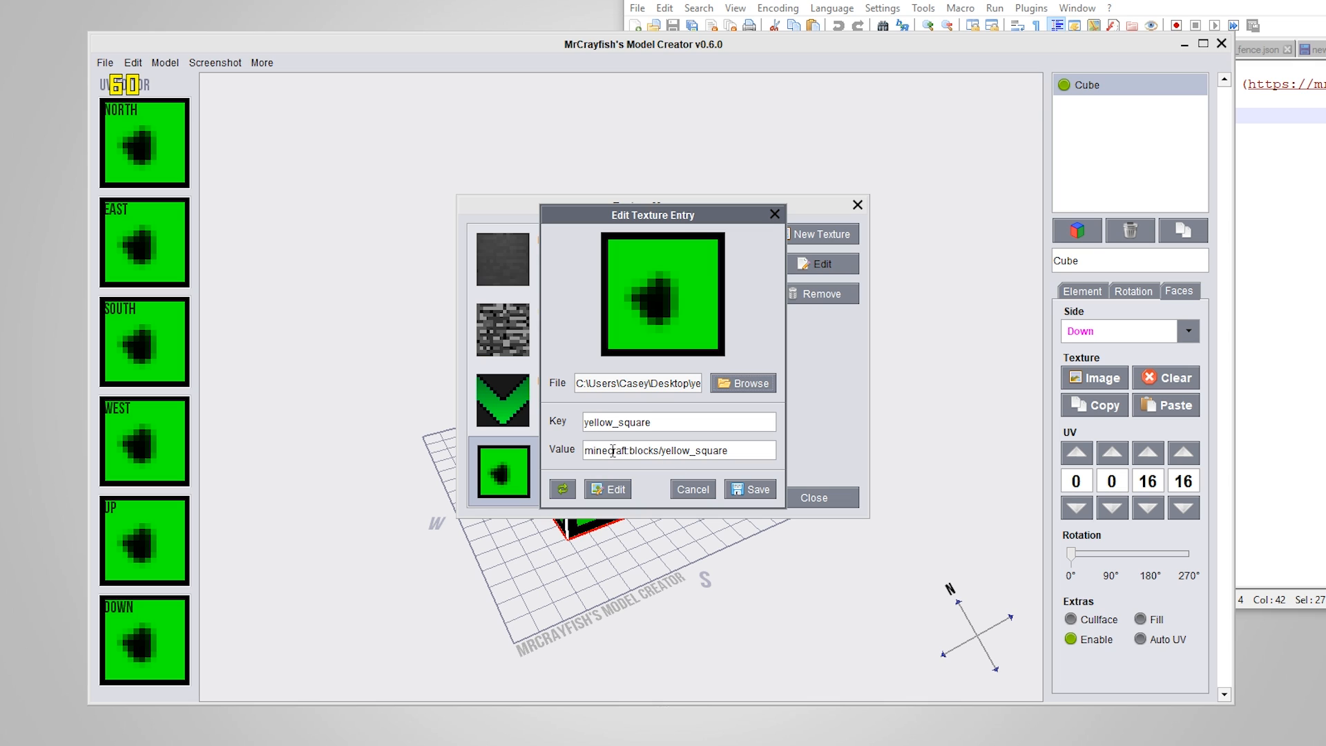
click(659, 450)
click(662, 385)
drag(661, 450, 561, 455)
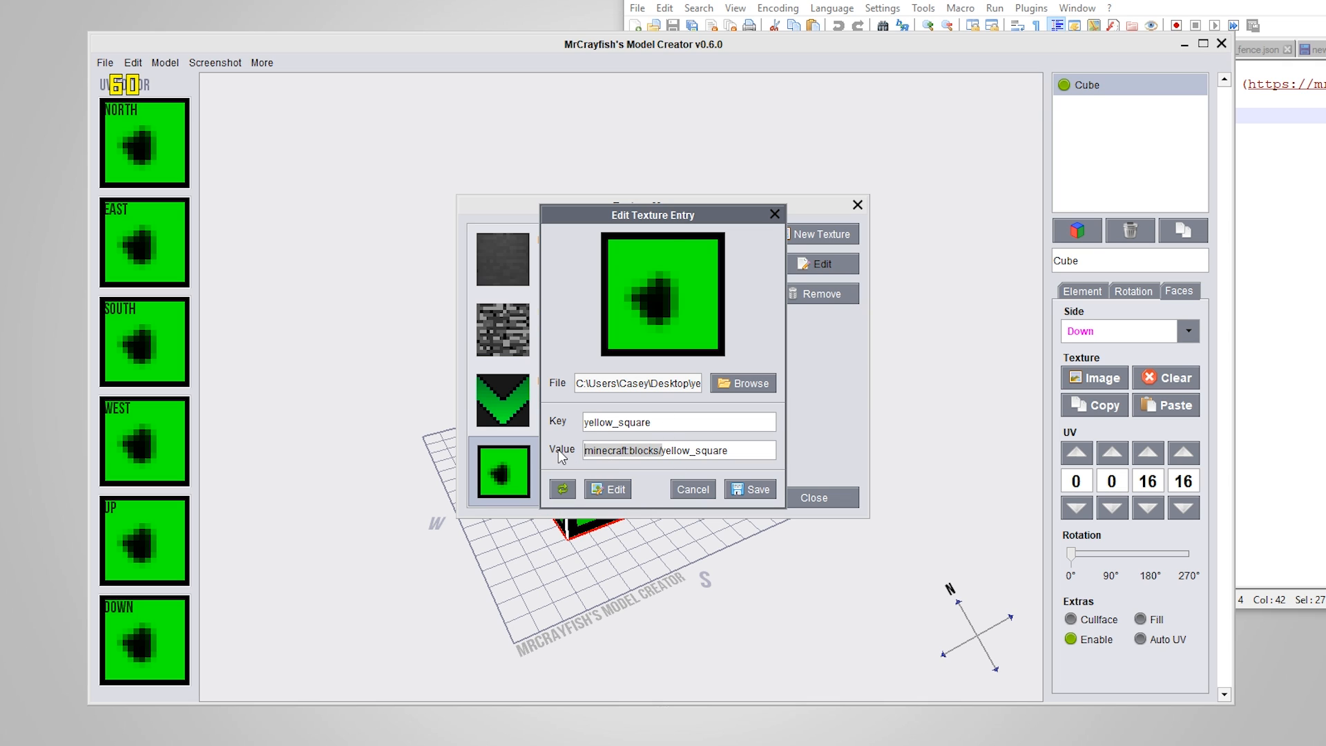
click(738, 455)
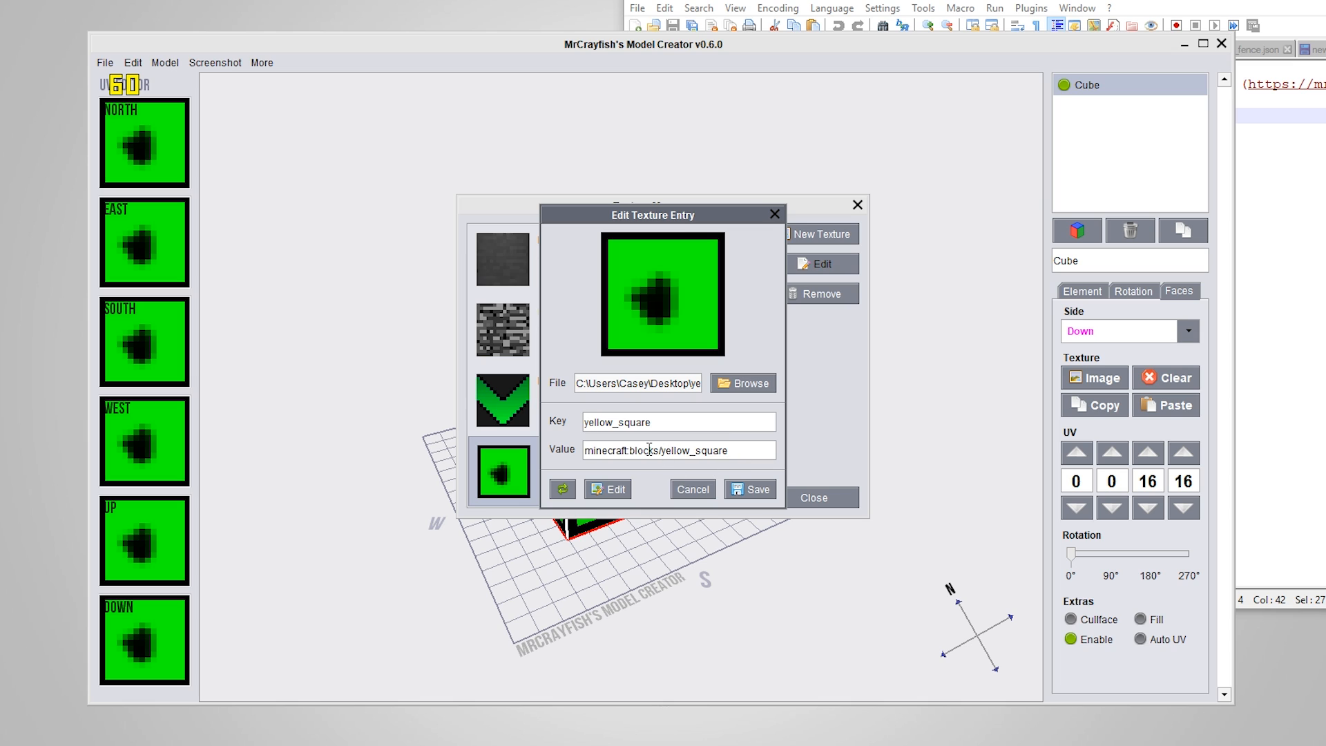
drag(662, 450, 547, 452)
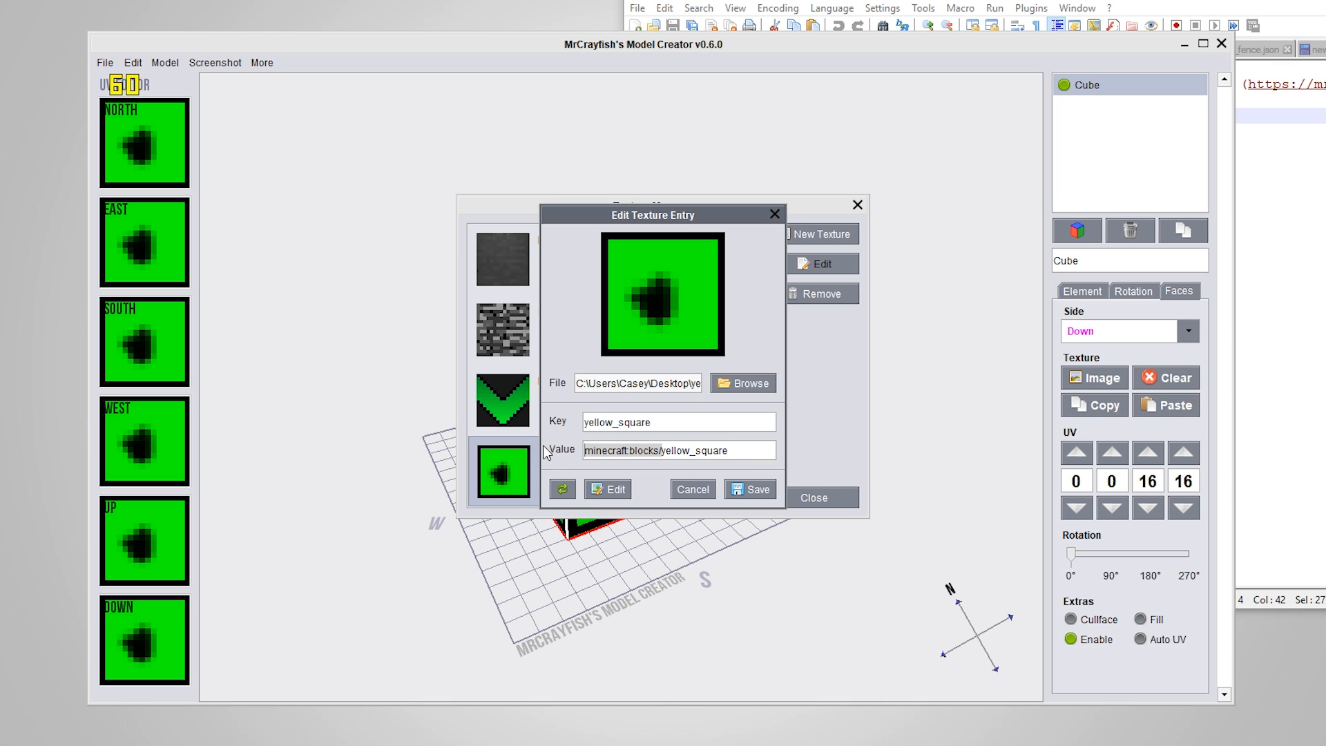
text(cfm)
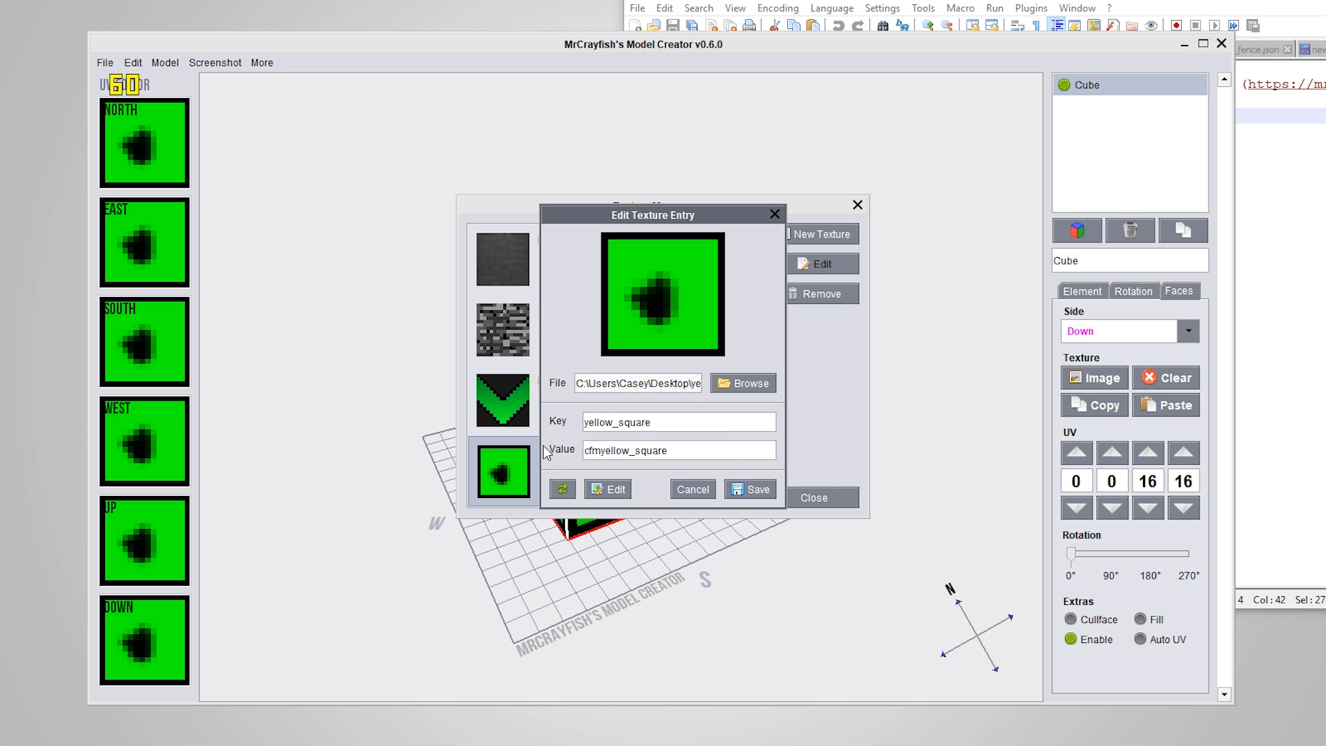
text(:blocks/)
mouse_move(737, 450)
mouse_down()
mouse_move(617, 452)
mouse_move(760, 449)
mouse_up()
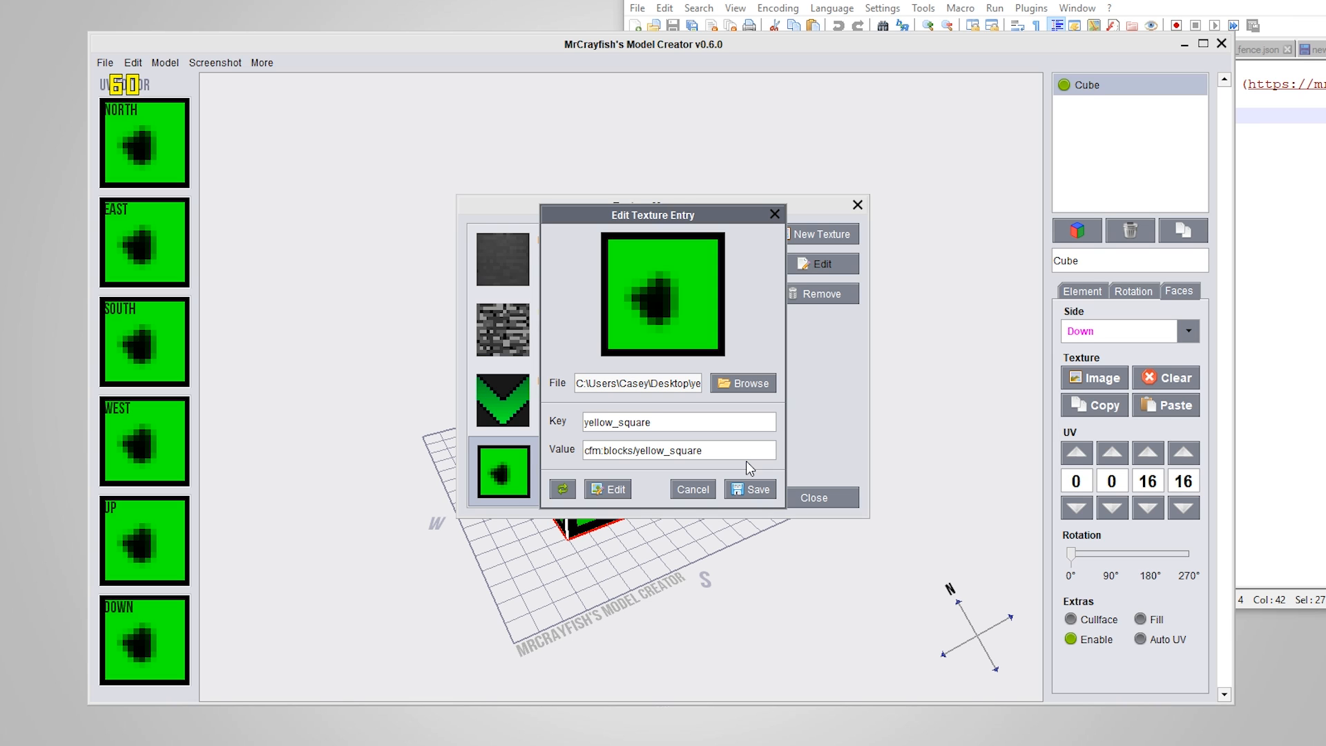
Examine the cfm:blocks/yellow_square value in the yellow_square texture entry
drag(756, 444, 580, 448)
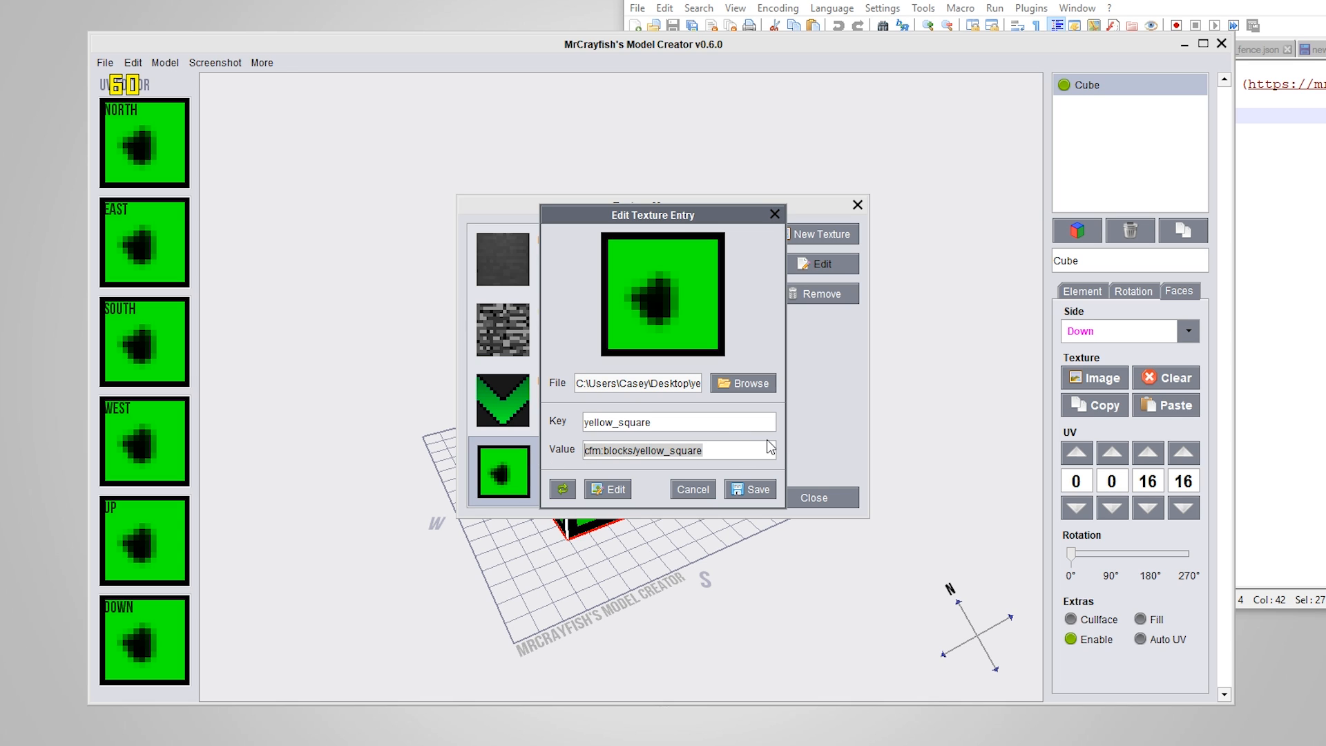
click(750, 455)
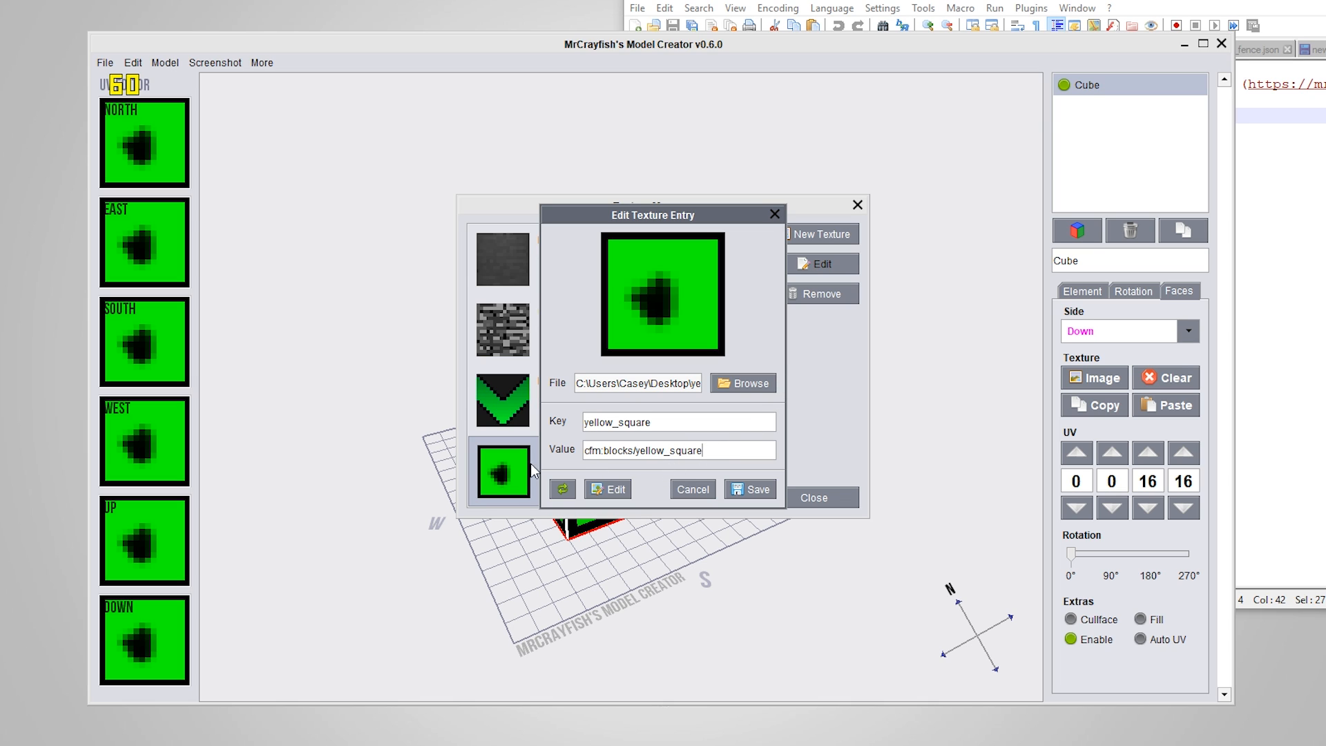
drag(715, 450, 585, 445)
click(731, 459)
drag(733, 455, 622, 452)
click(756, 455)
drag(734, 453, 570, 446)
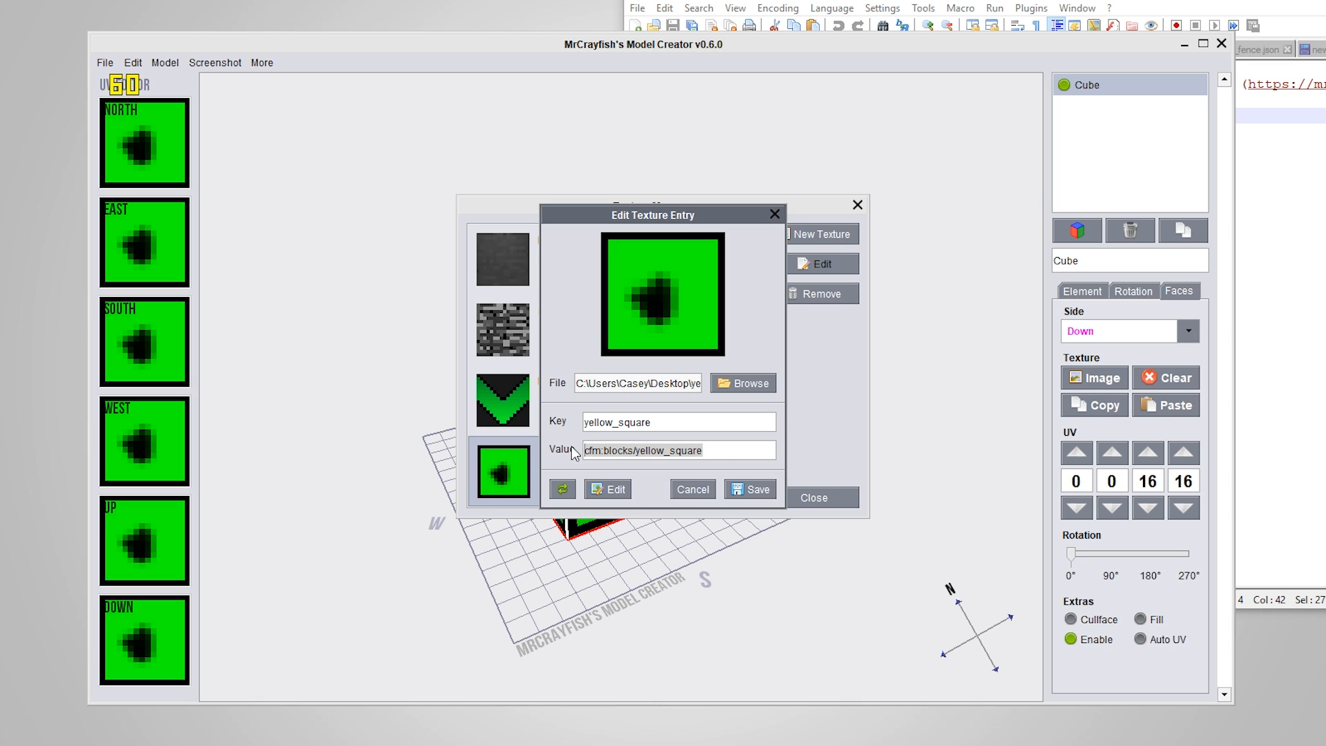
click(727, 450)
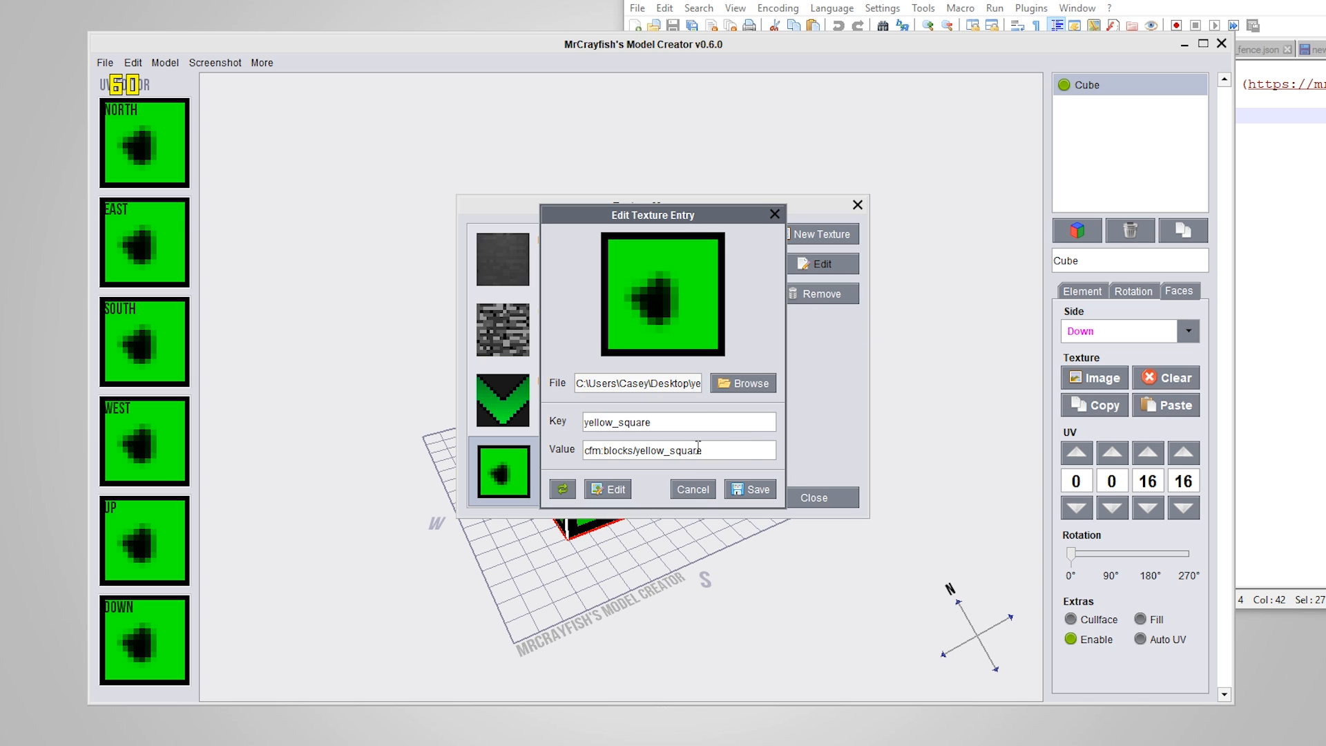
drag(750, 450, 578, 445)
Check the texture values listed in chair_test.json in Notepad++, return to the Model Creator and cancel editing the yellow_square entry
click(1277, 226)
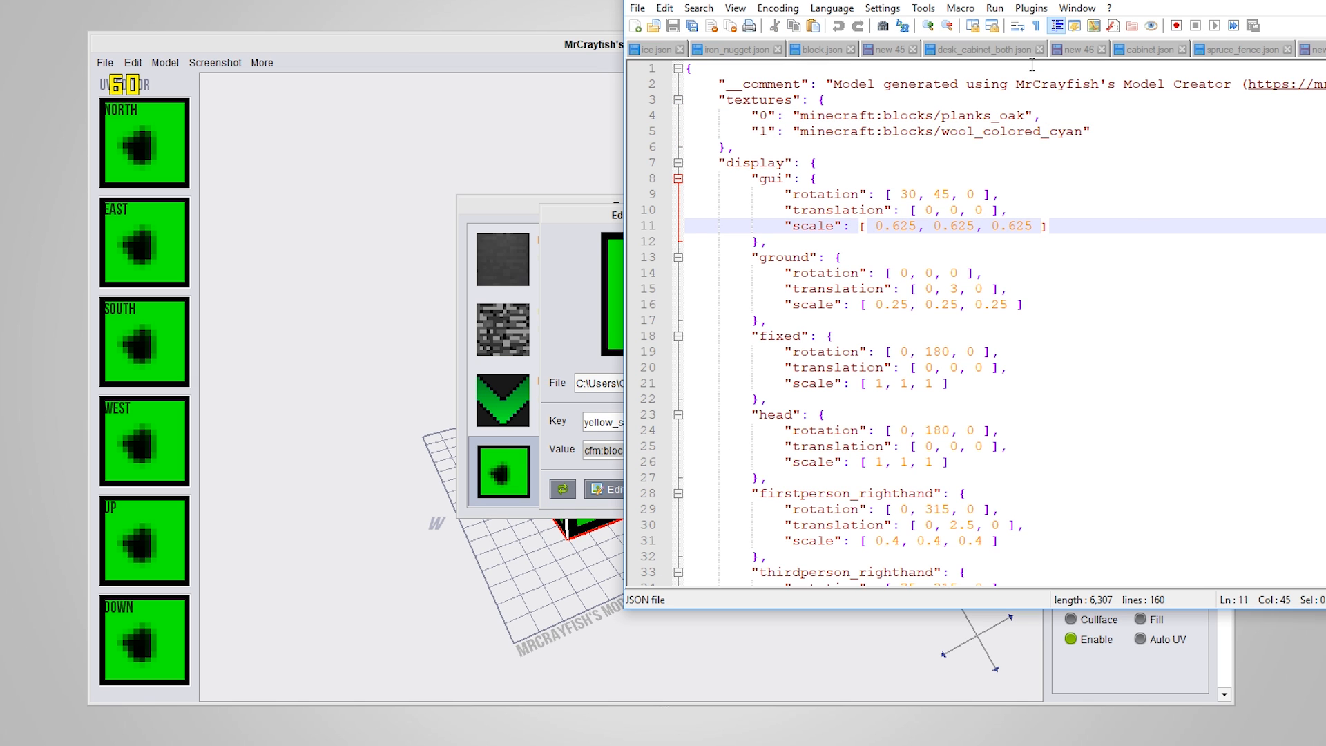
drag(1008, 0, 750, 112)
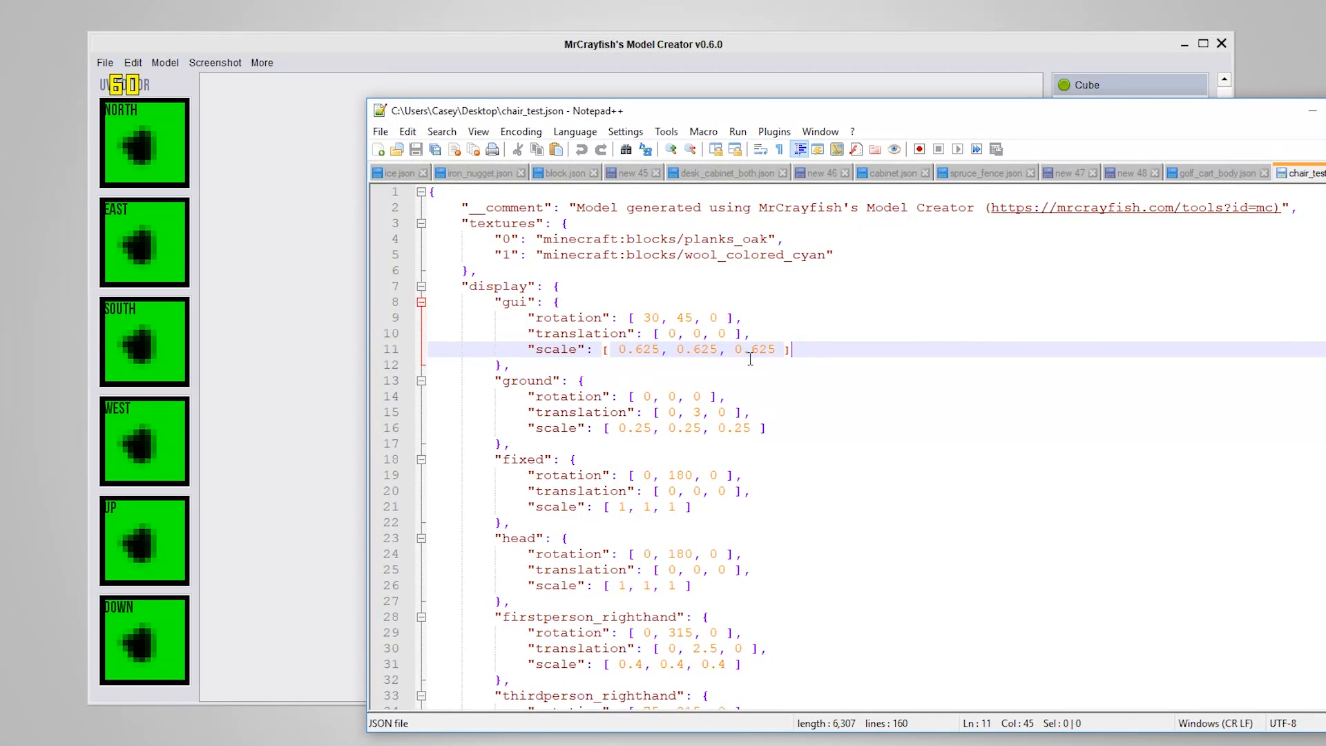
drag(817, 254, 595, 261)
click(844, 258)
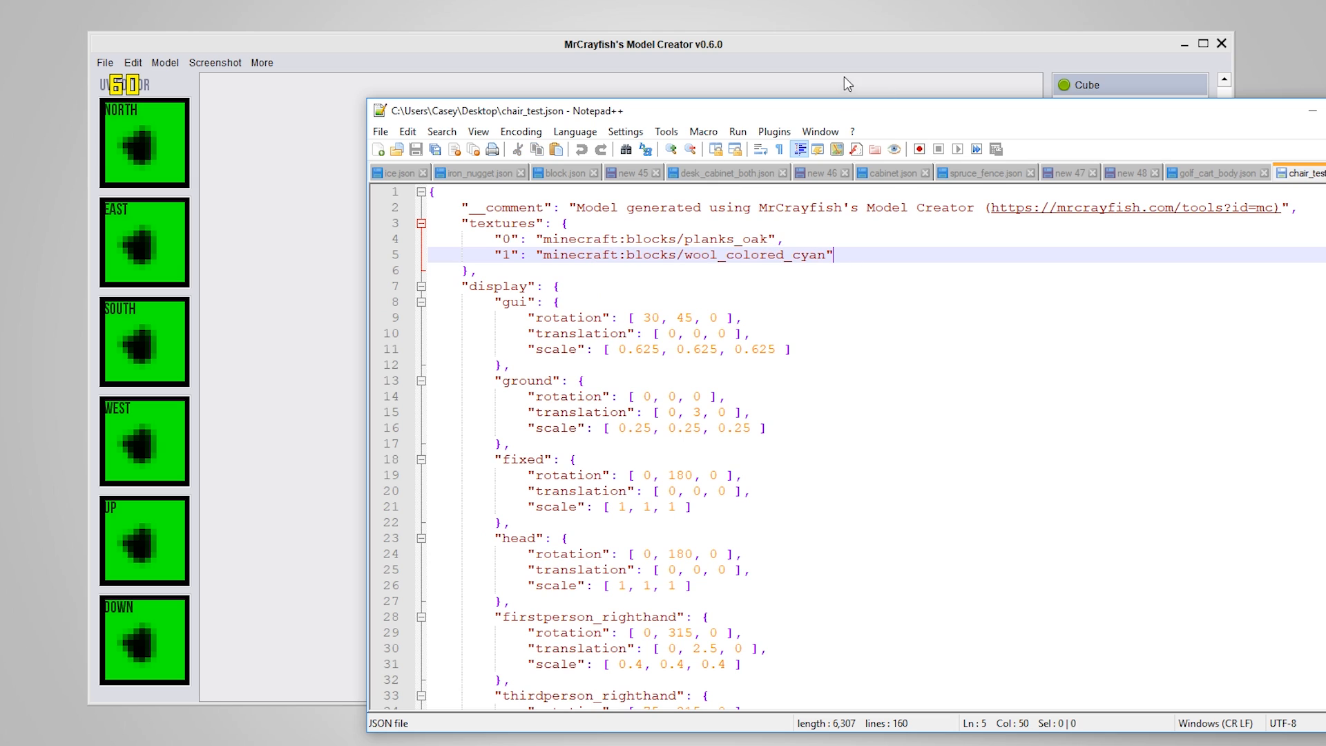
click(1312, 110)
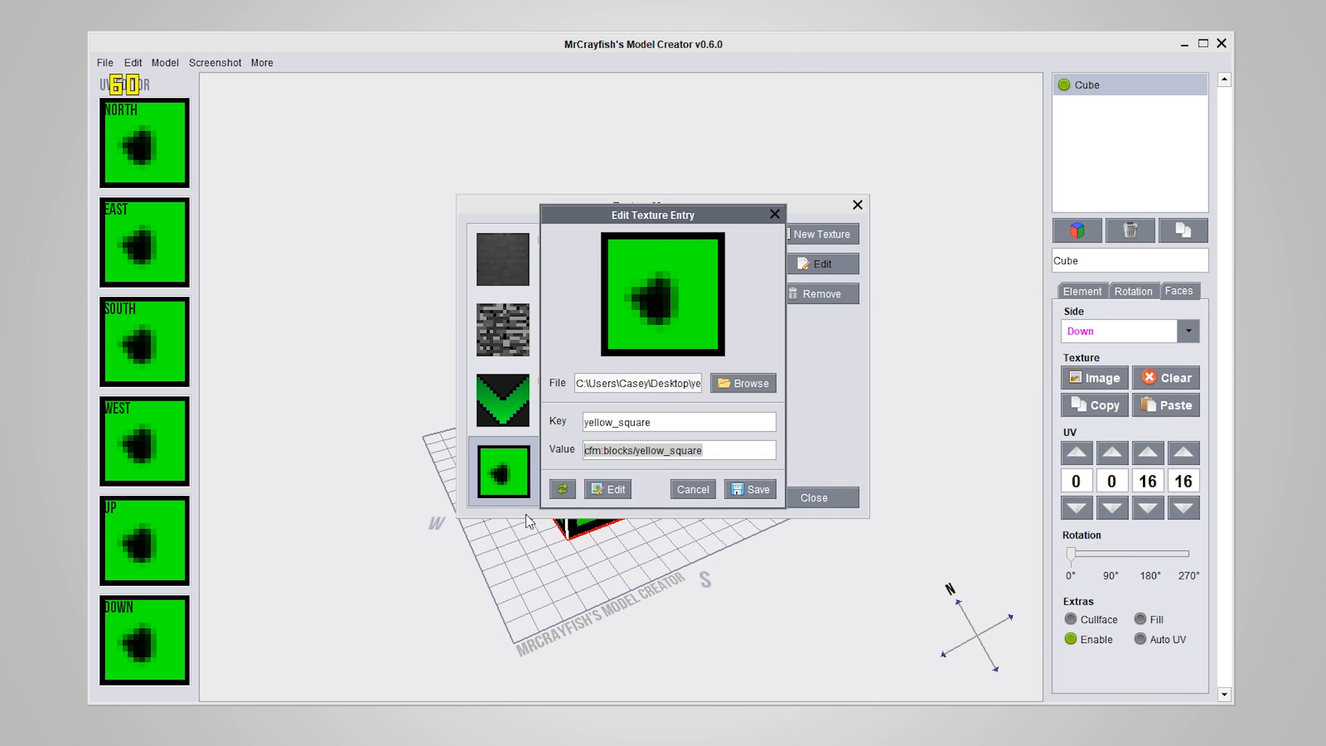
click(695, 487)
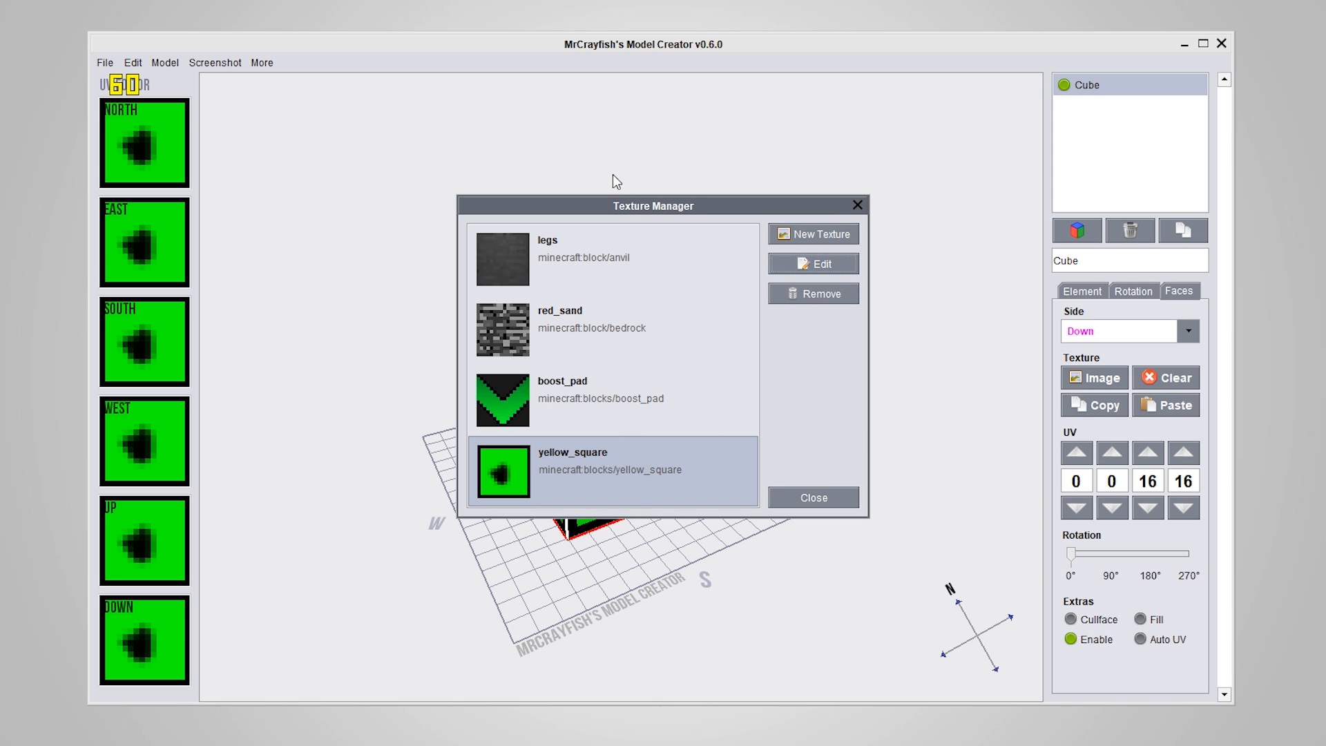
Remove the yellow_square, boost_pad, red_sand and legs textures from the Texture Manager and close it
drag(618, 206, 849, 158)
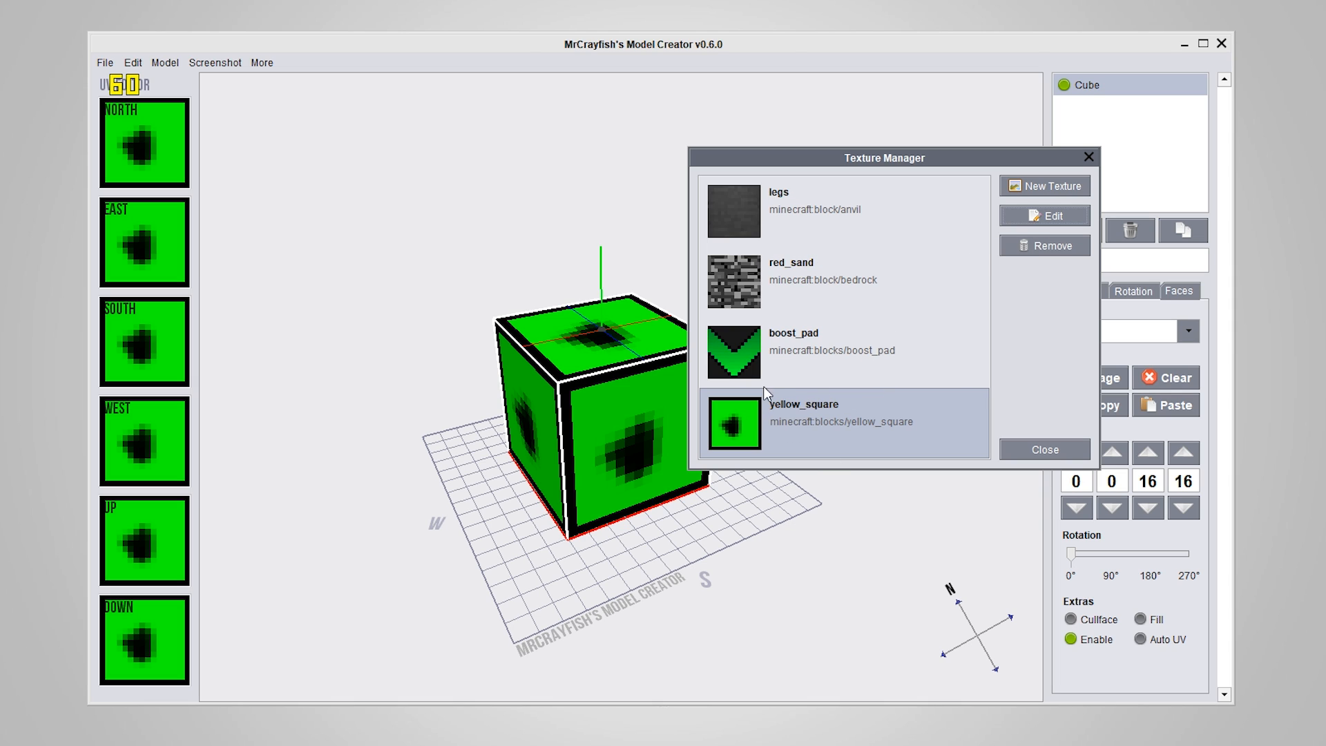
click(1061, 247)
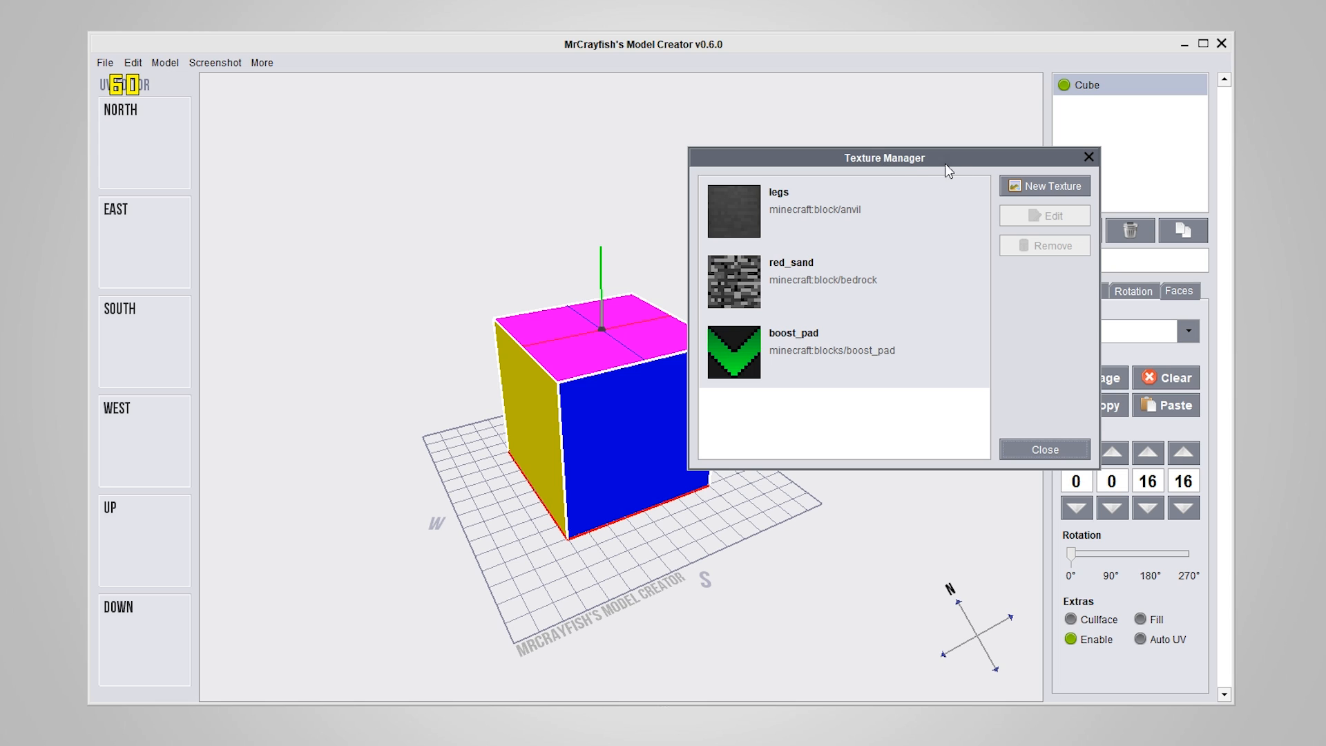
drag(944, 163, 1016, 187)
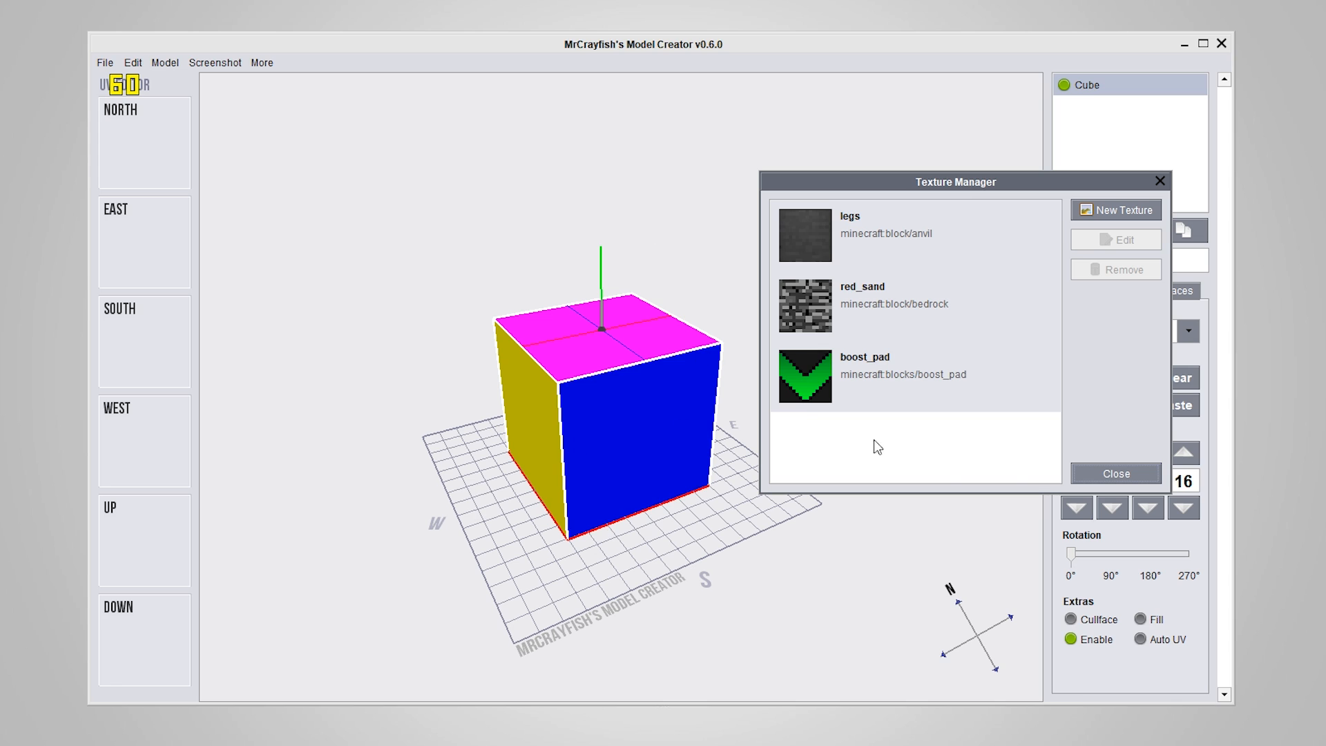
click(923, 383)
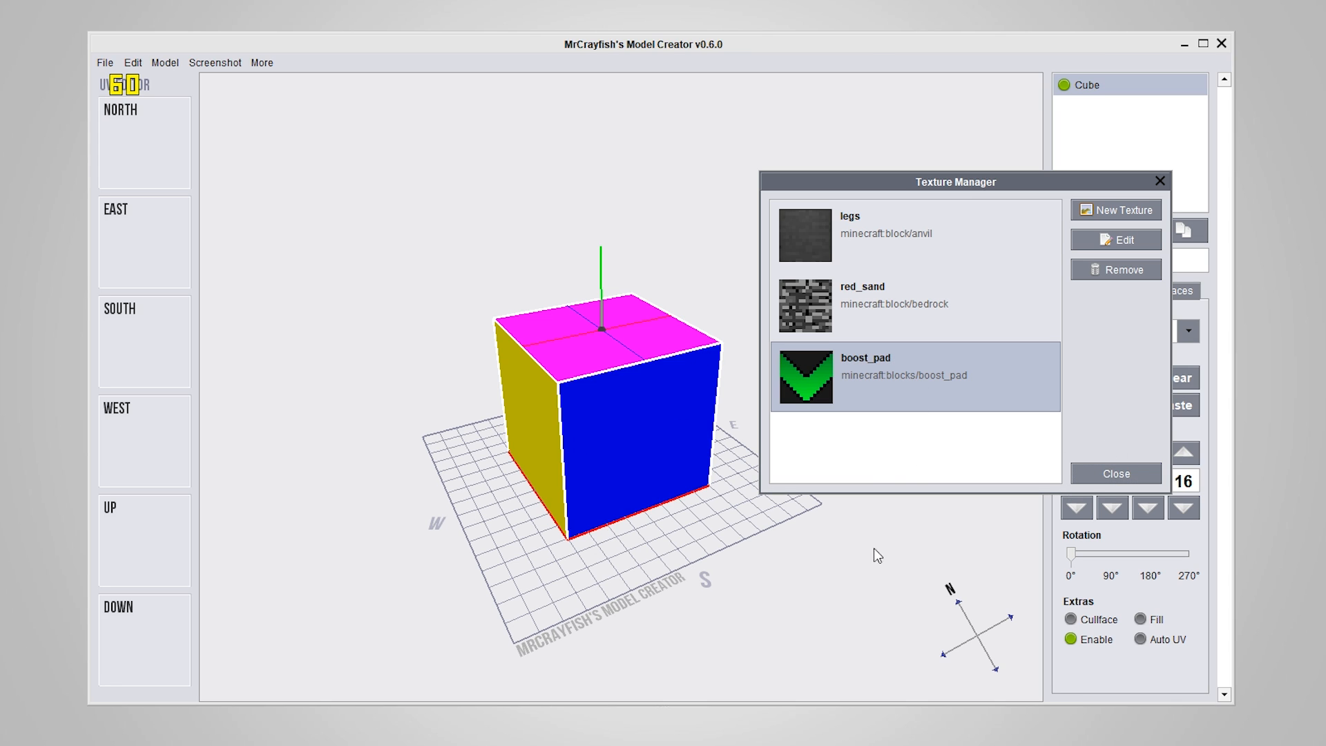
click(1114, 271)
click(1115, 270)
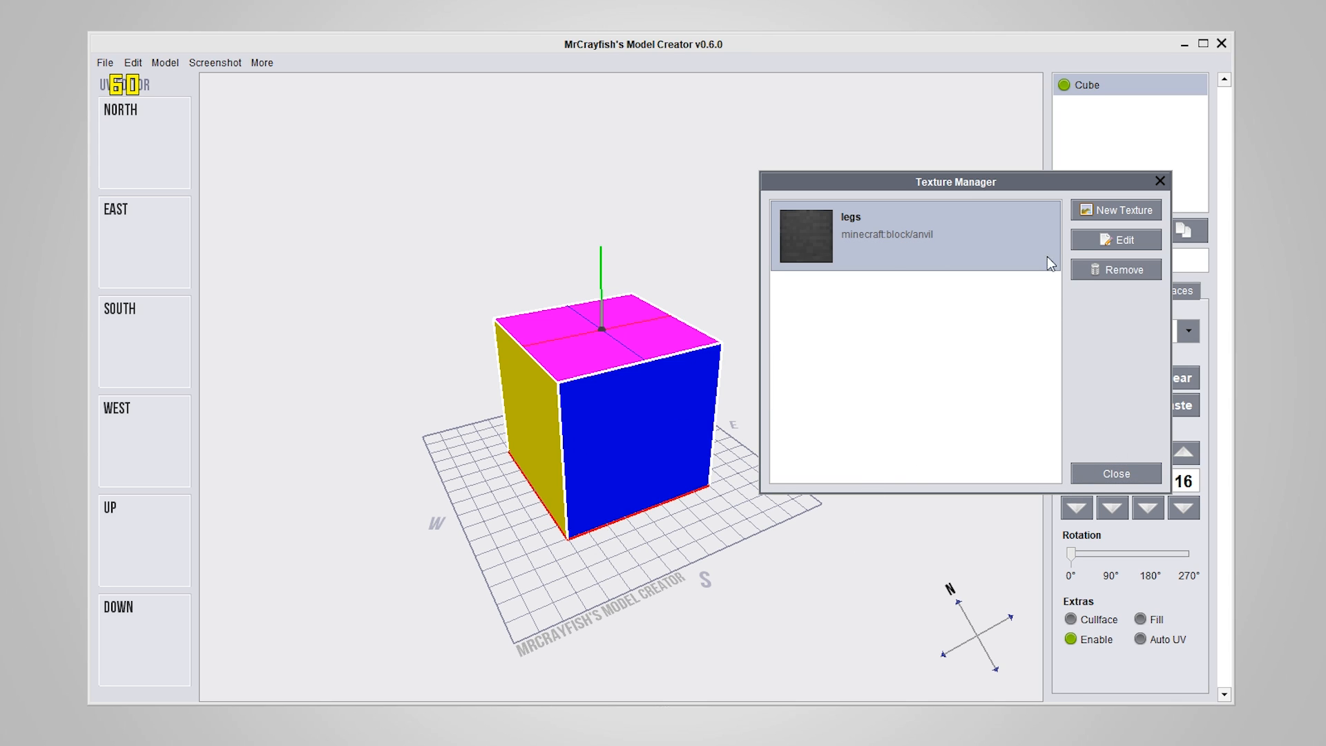
click(1125, 275)
drag(942, 187, 579, 249)
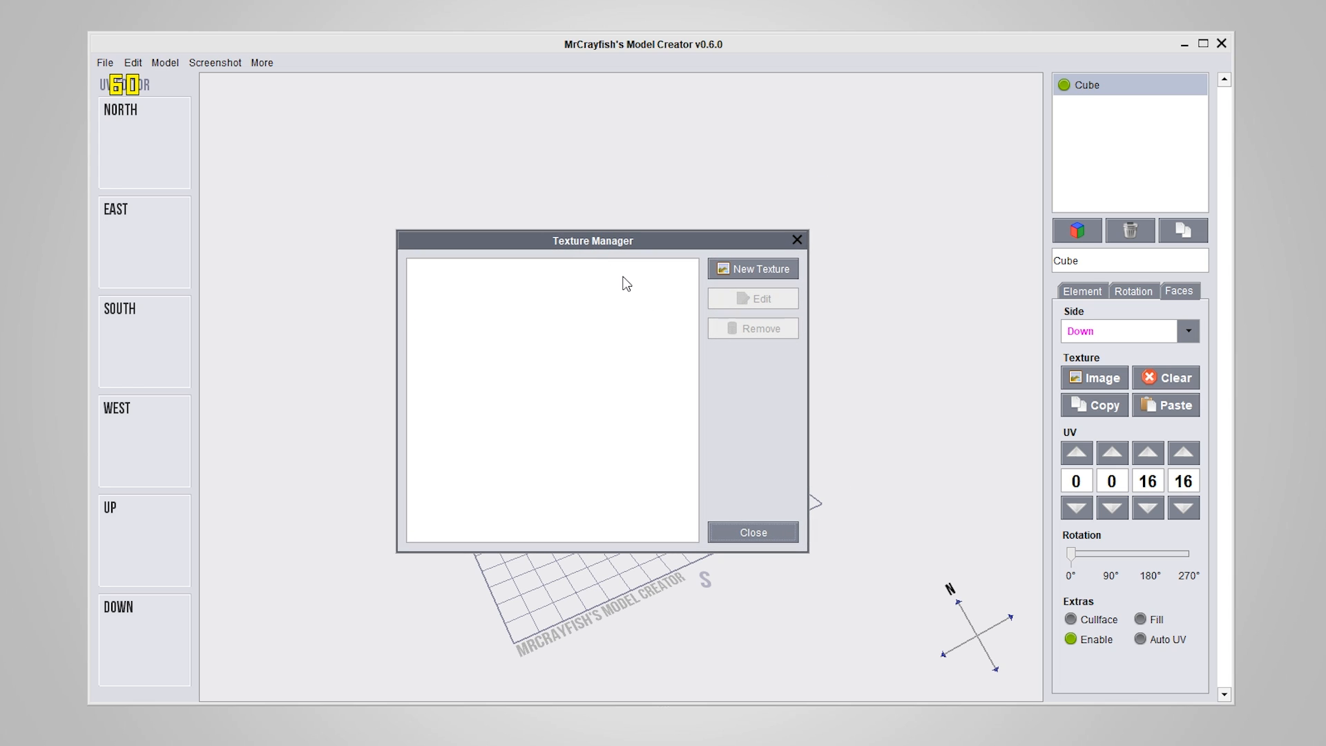
click(765, 526)
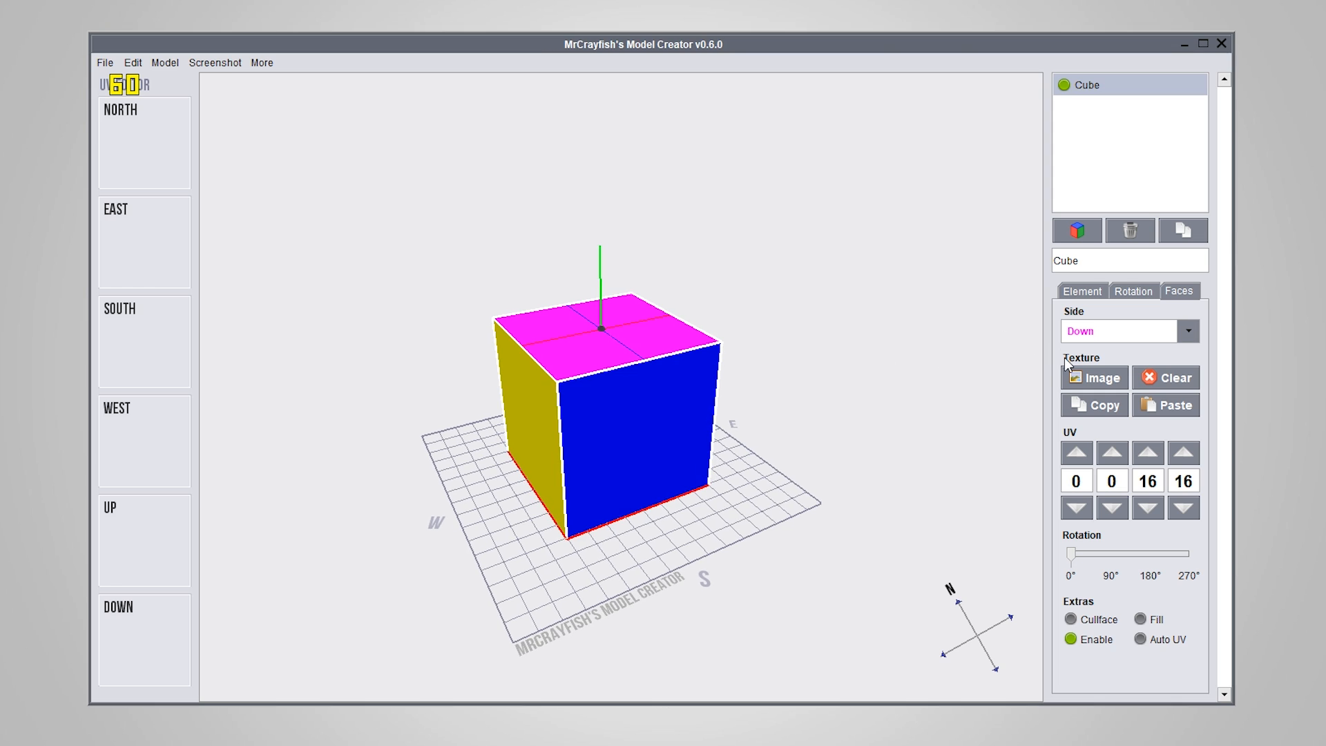
Start adding a texture for the Down face and browse through Documents to the Minecraft 1.12.2 assets' textures/blocks folder
click(1094, 377)
click(789, 235)
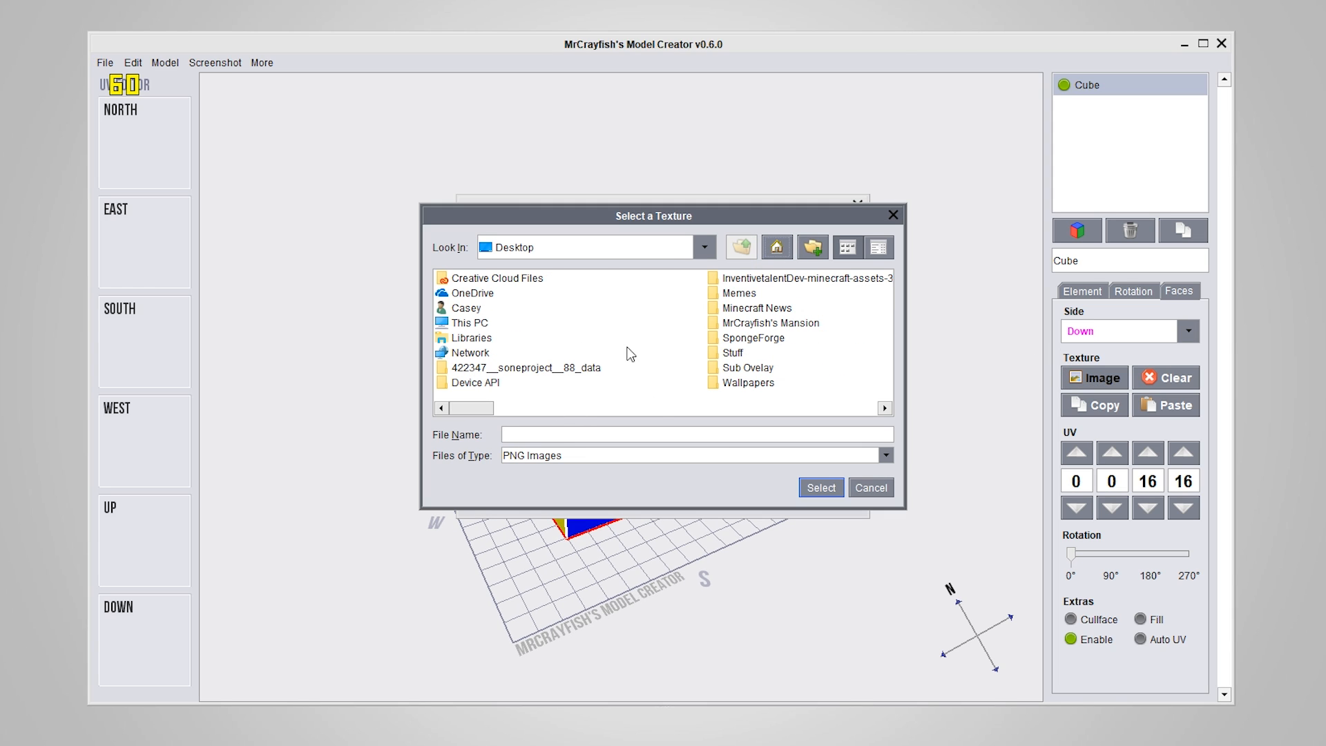
double_click(442, 311)
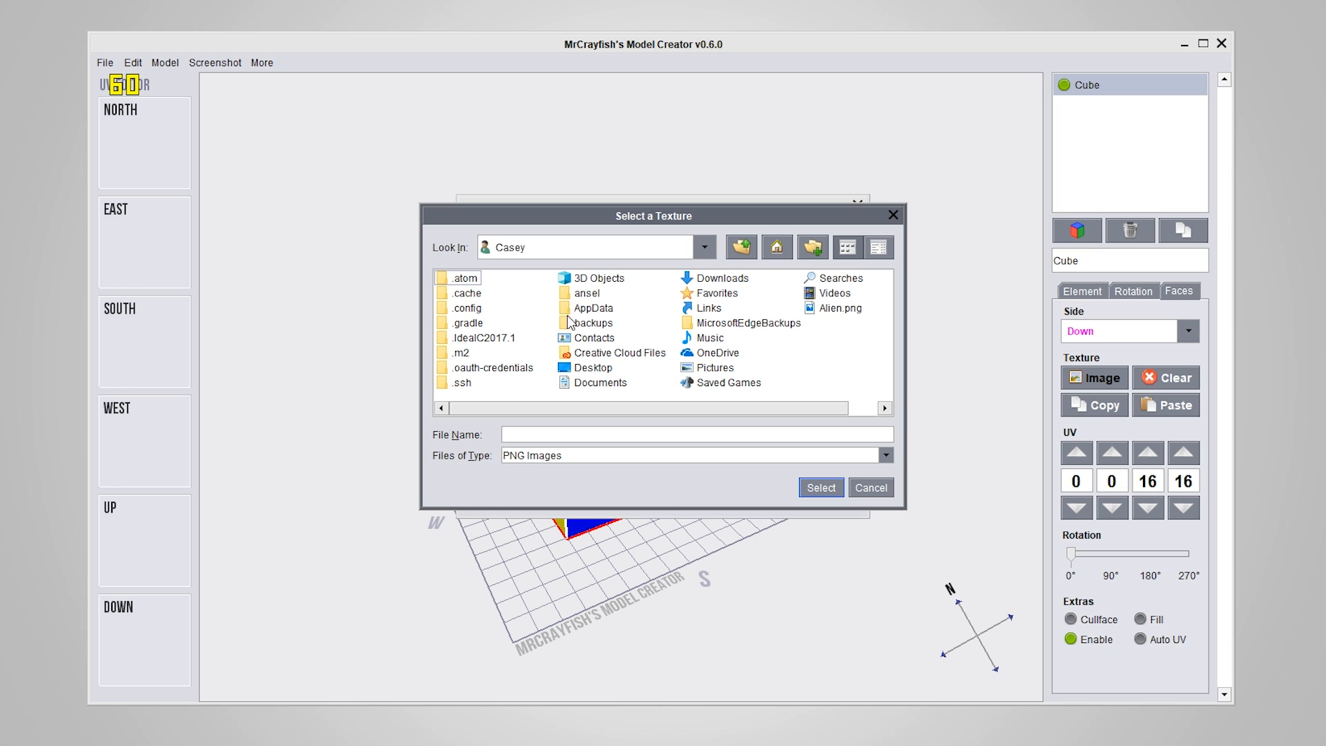
double_click(598, 383)
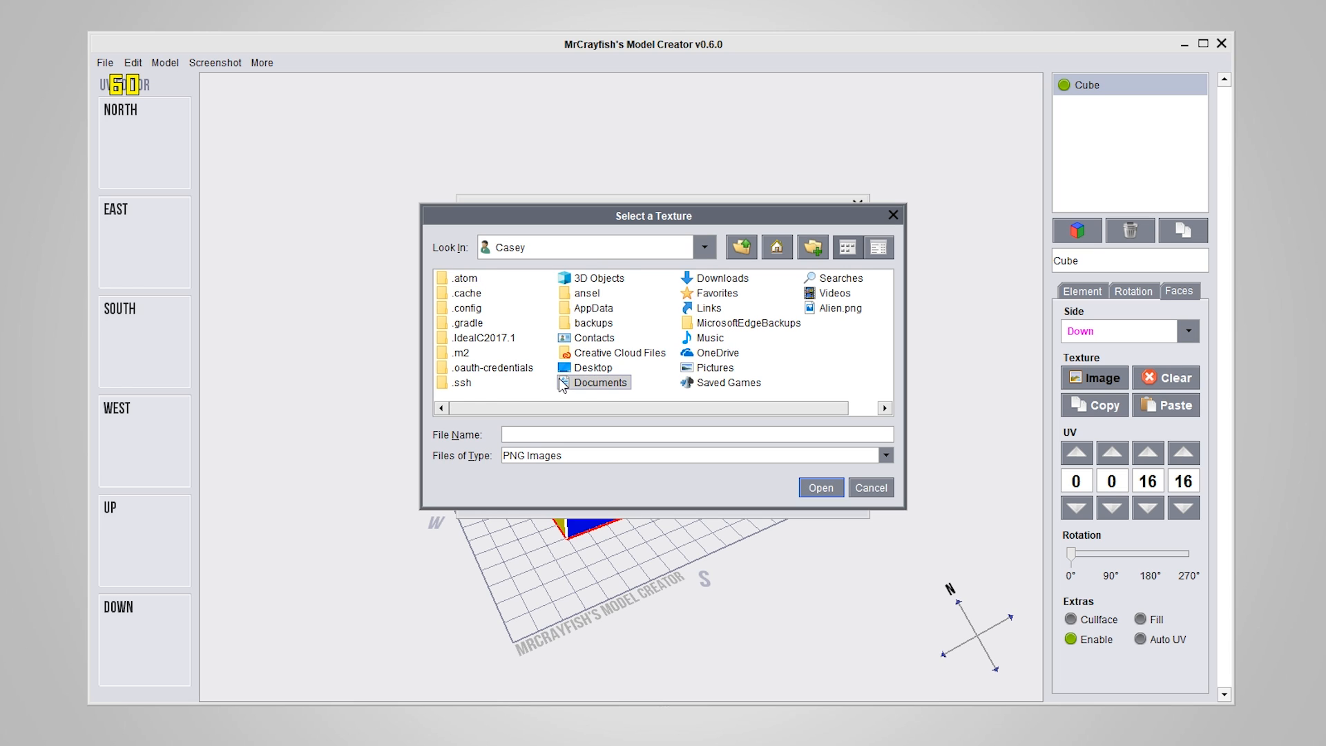
double_click(445, 384)
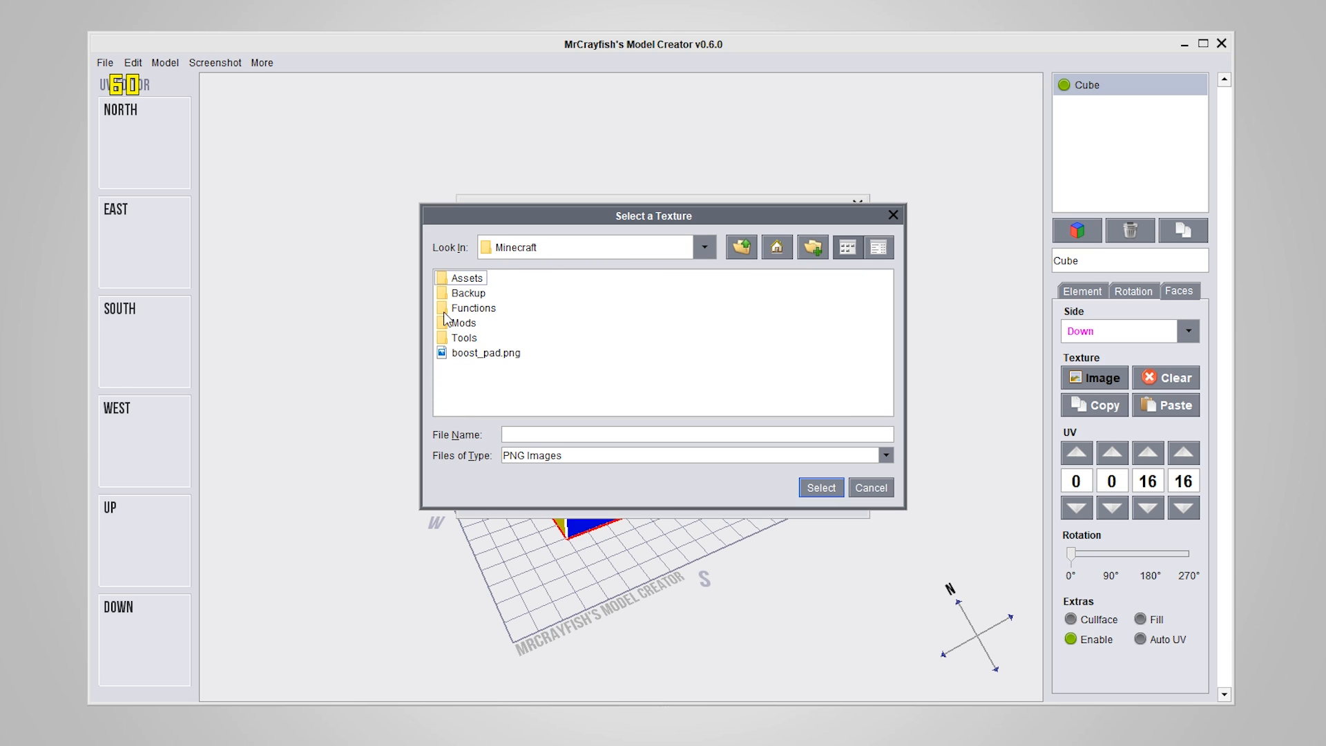
double_click(448, 279)
double_click(445, 308)
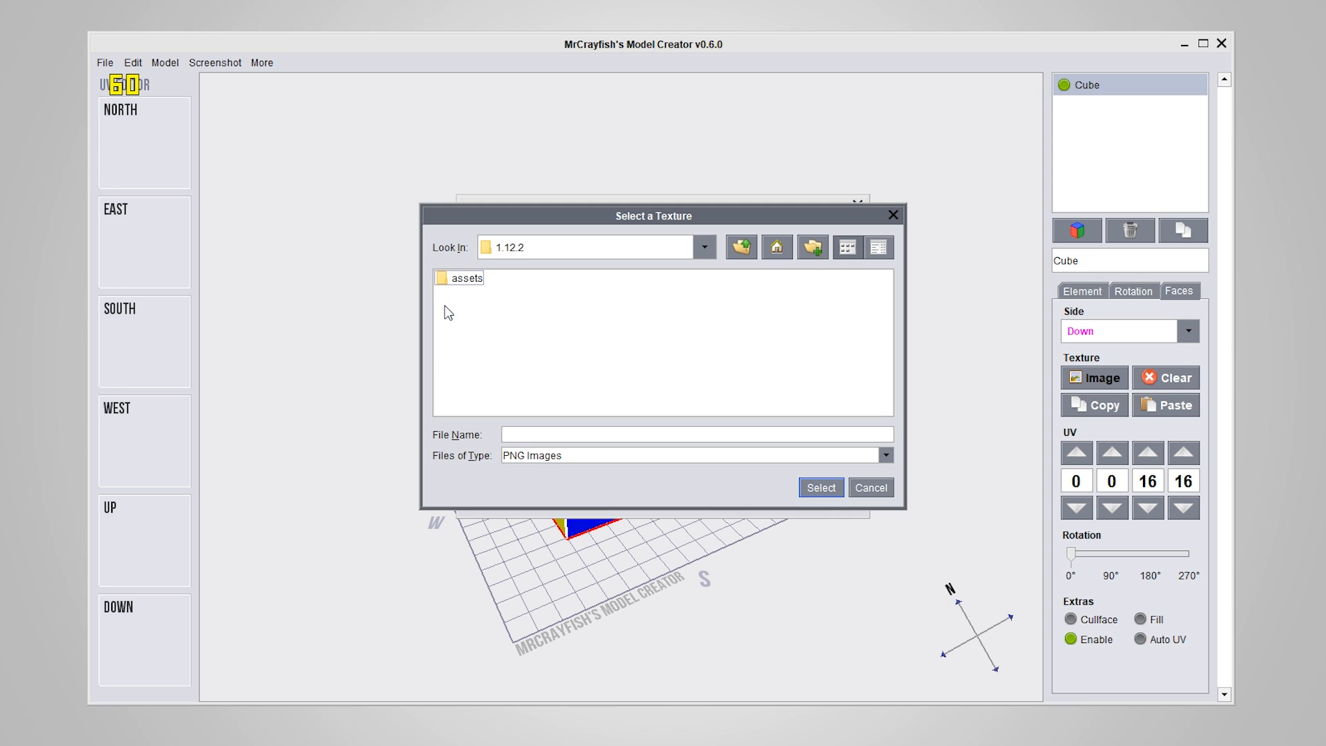
double_click(440, 280)
double_click(441, 284)
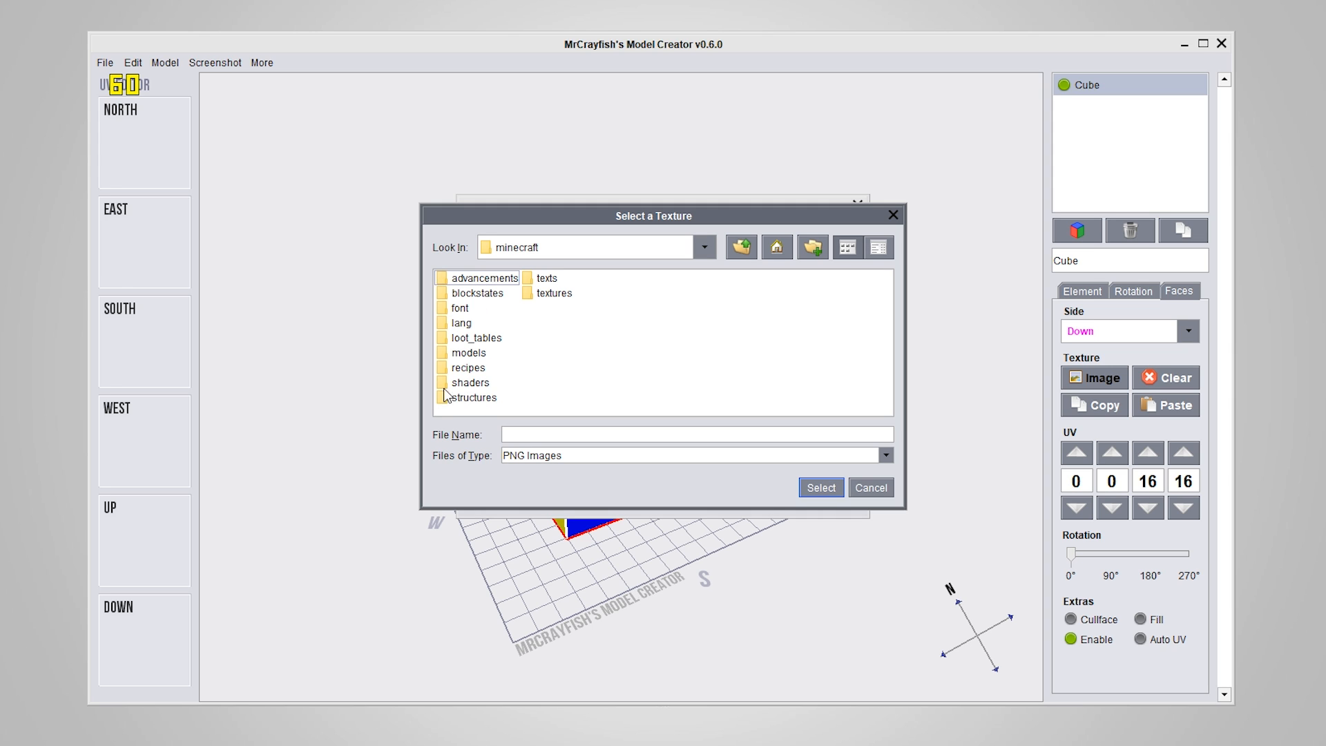
double_click(526, 296)
double_click(443, 279)
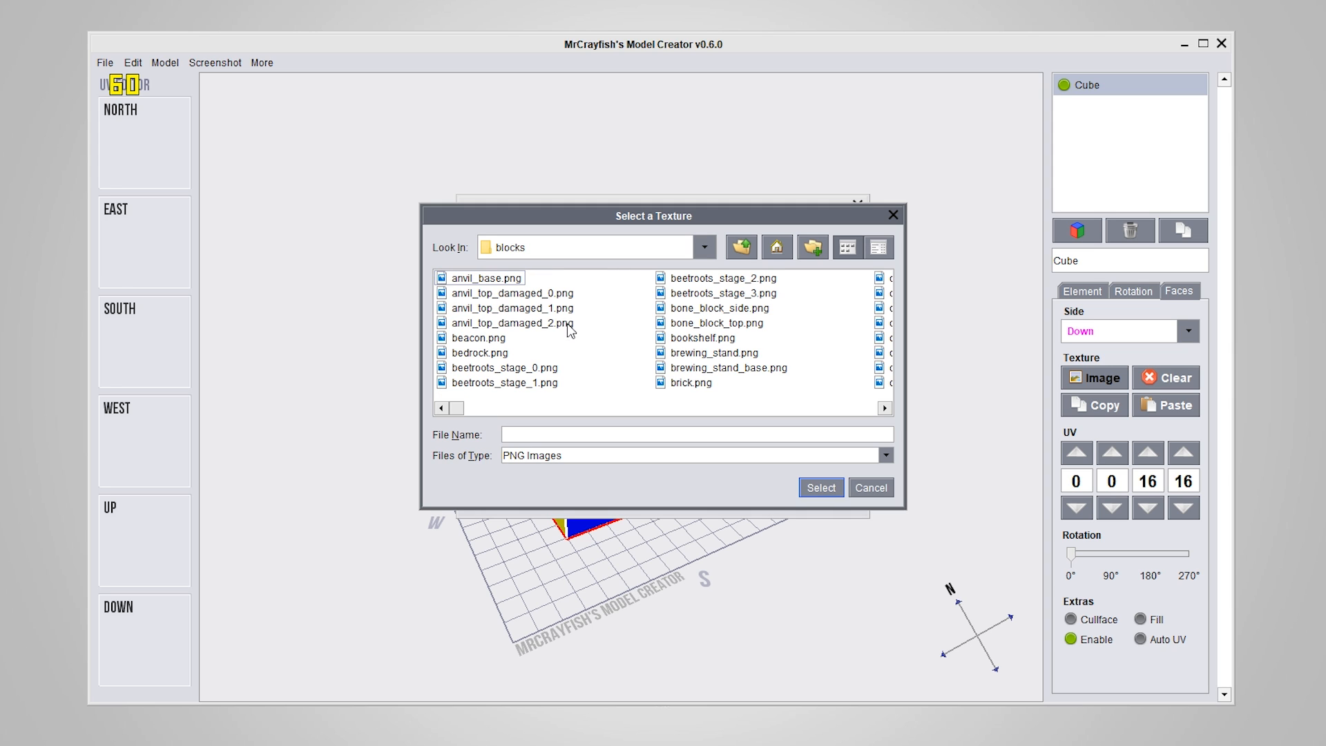
Load fire_layer_1.png as a new texture and apply it to the Down face
click(729, 319)
key(f)
key(i)
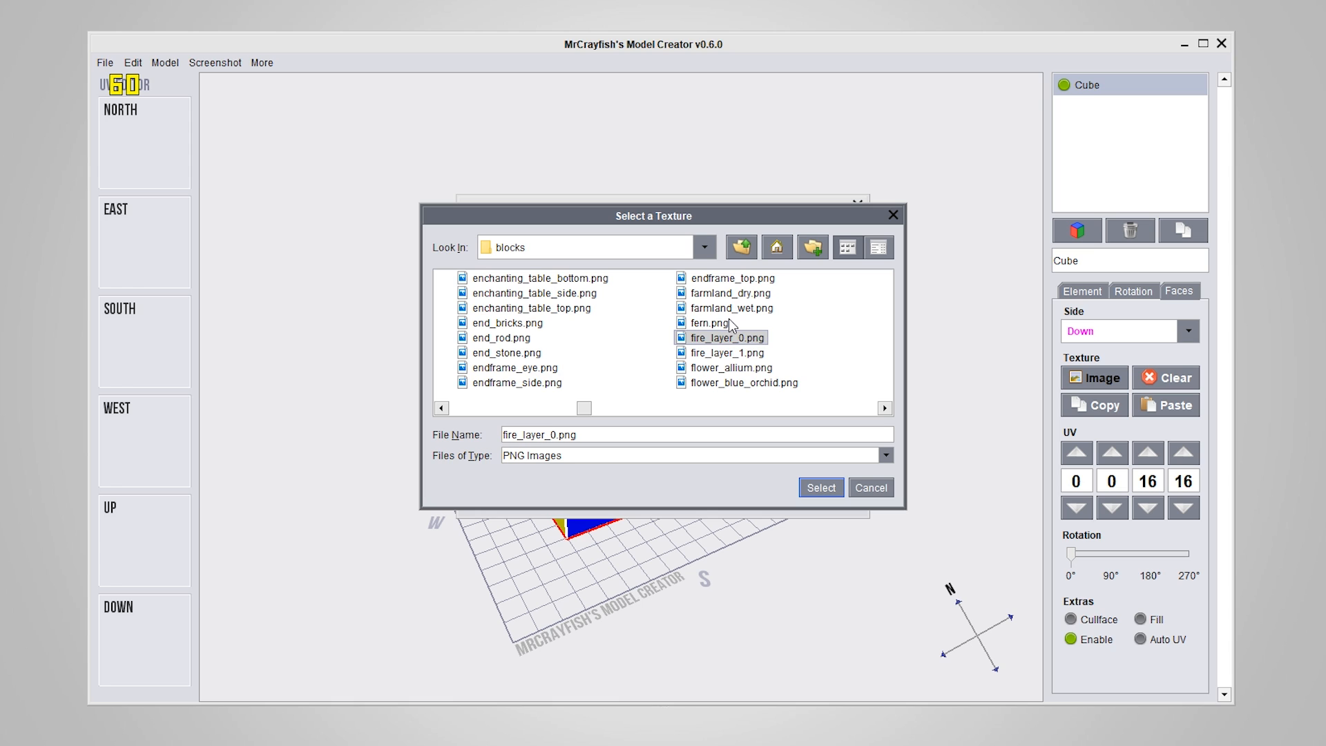
click(694, 353)
click(812, 487)
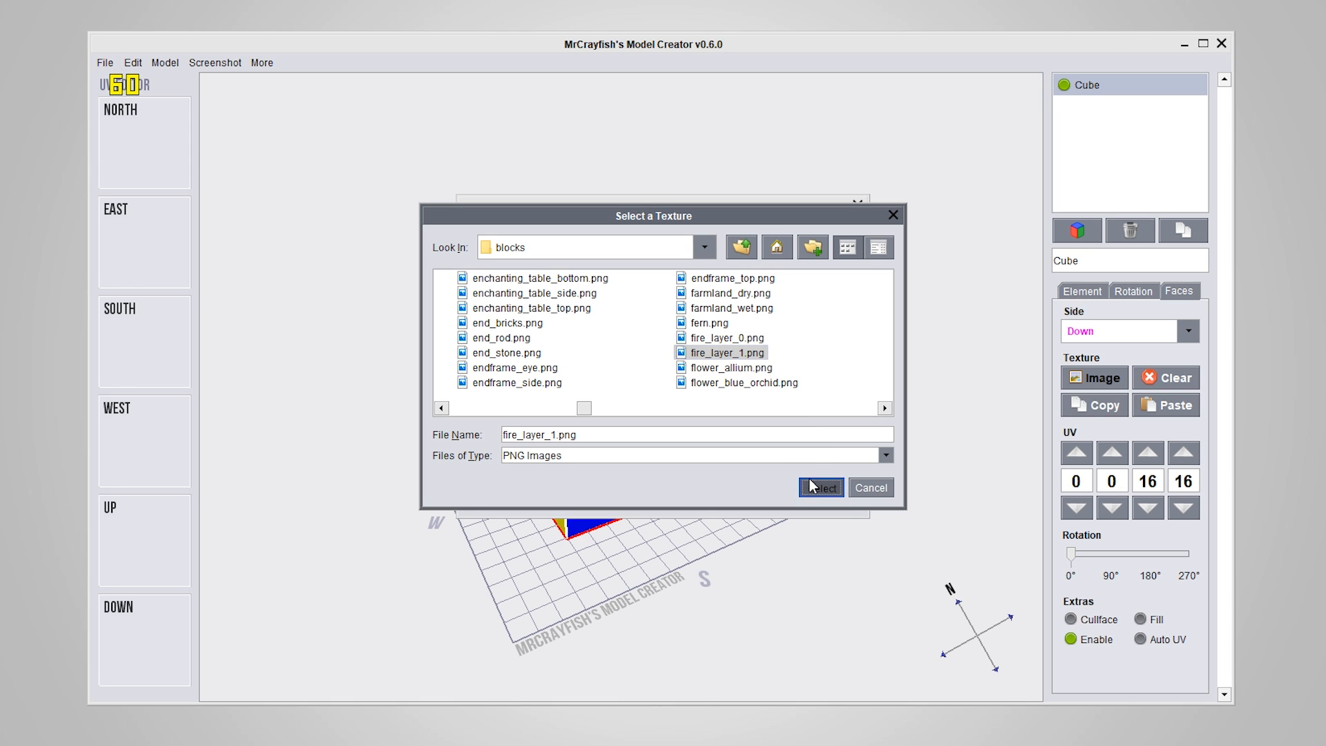
click(557, 287)
click(795, 470)
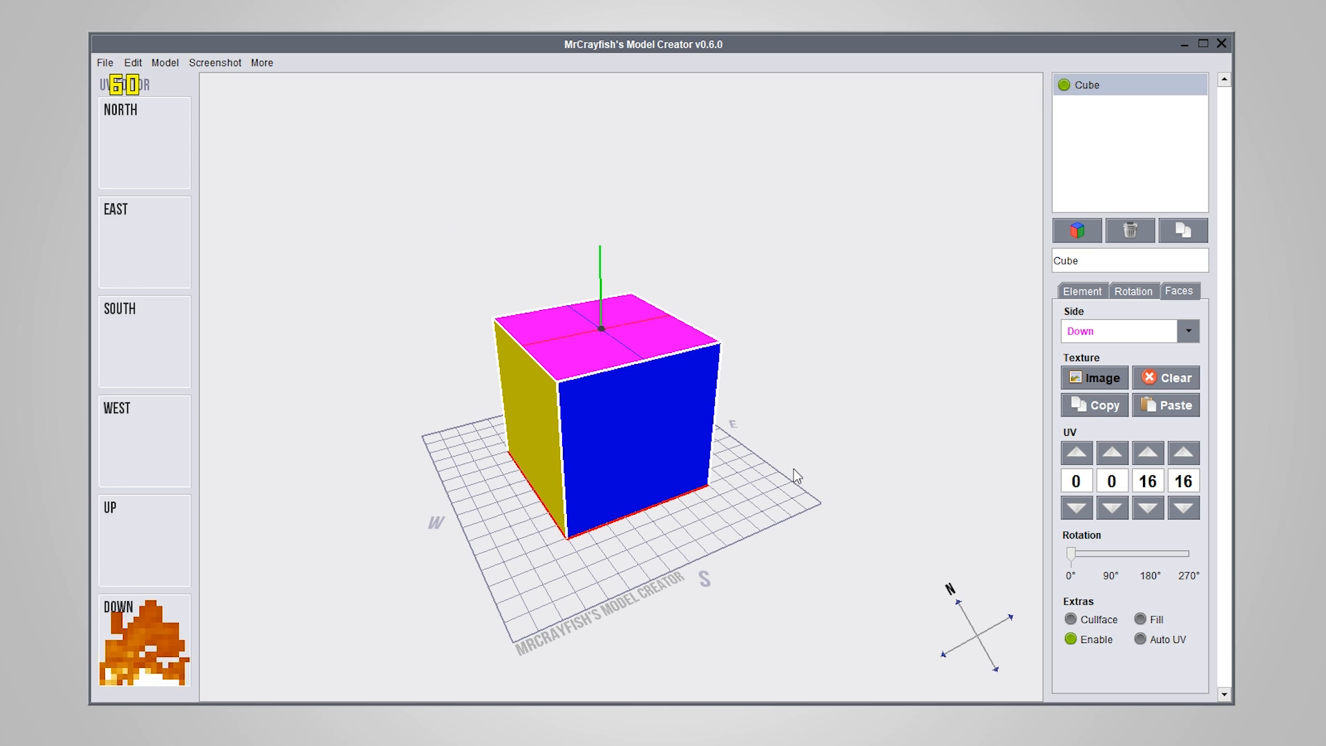
Copy the Down face's fire_layer_1 texture and paste it onto all faces of the cube
click(1104, 408)
shift+click(1148, 403)
mouse_move(649, 528)
right_down()
mouse_move(499, 472)
mouse_move(532, 512)
mouse_move(745, 583)
mouse_move(893, 482)
mouse_move(488, 552)
mouse_move(323, 553)
mouse_move(761, 532)
mouse_move(805, 517)
mouse_move(646, 553)
right_up()
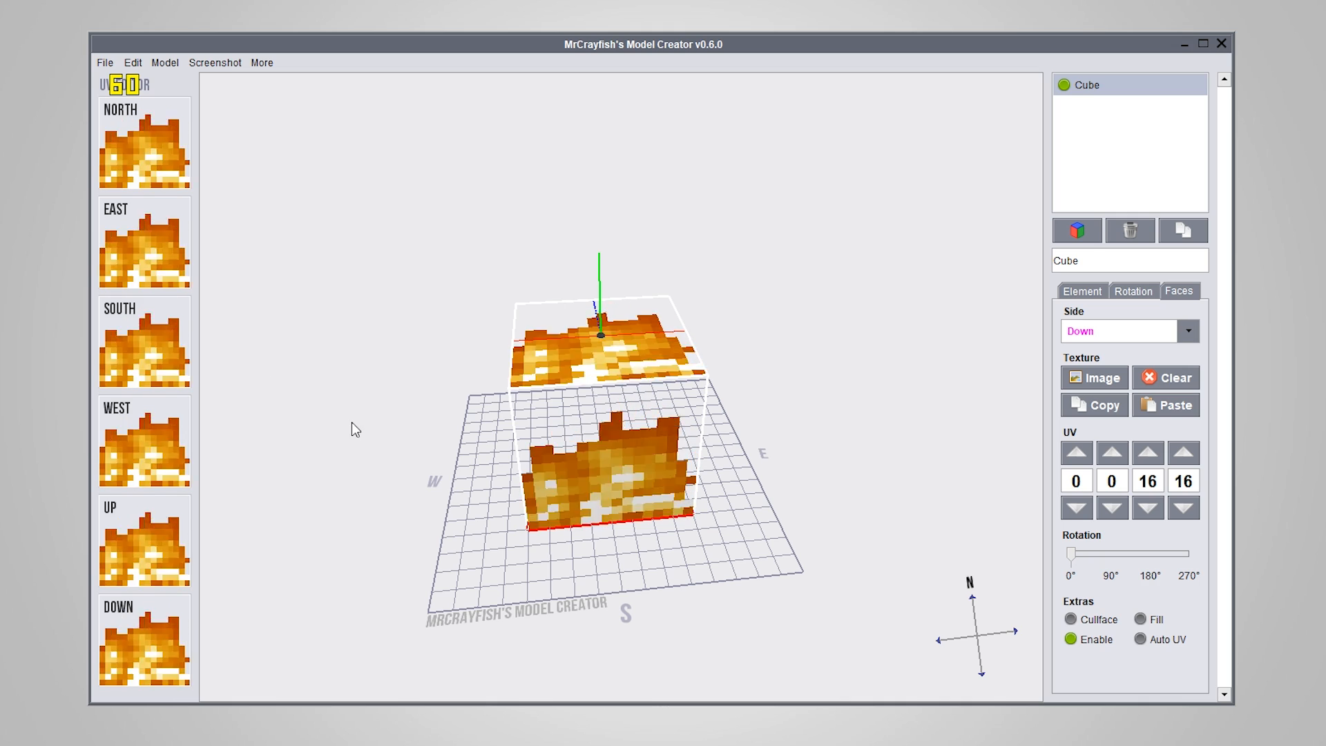
Select the East face and shrink its UV area to end at 12, 12
click(166, 275)
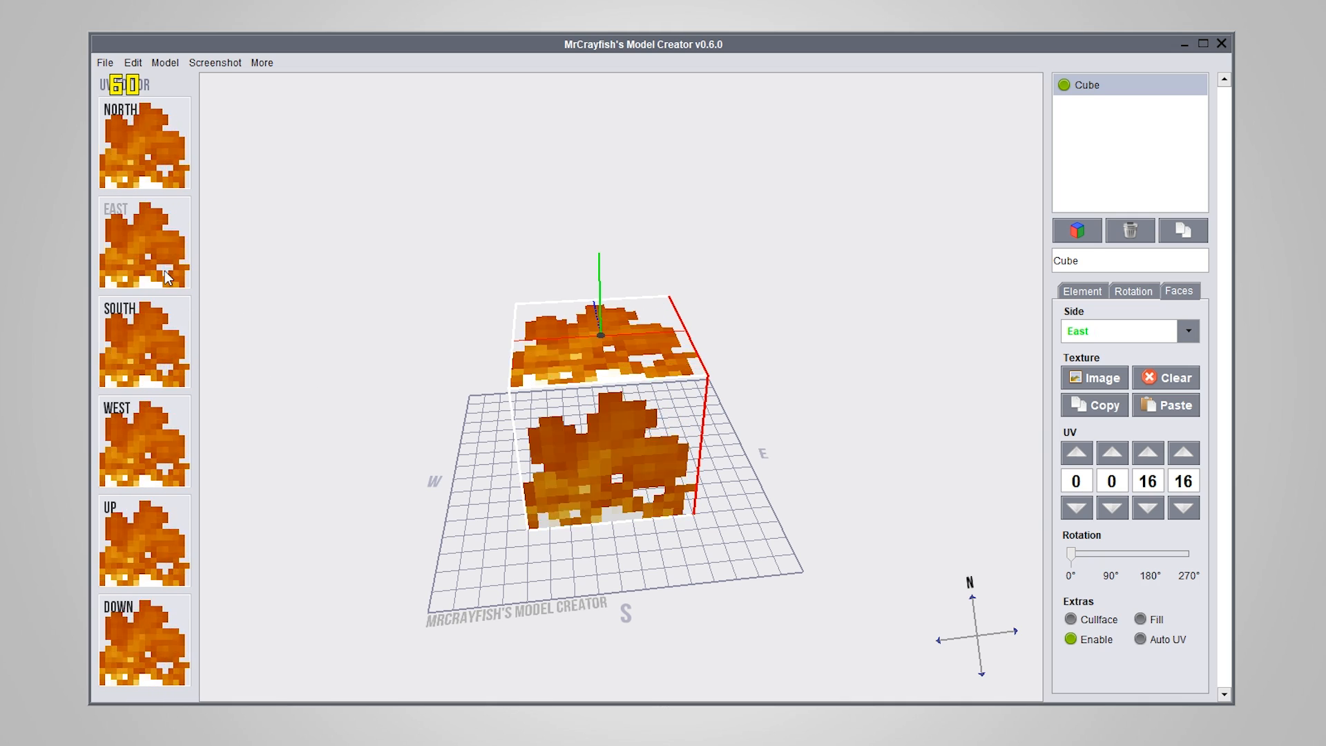
mouse_move(165, 271)
mouse_down()
mouse_move(135, 249)
mouse_move(167, 265)
mouse_up()
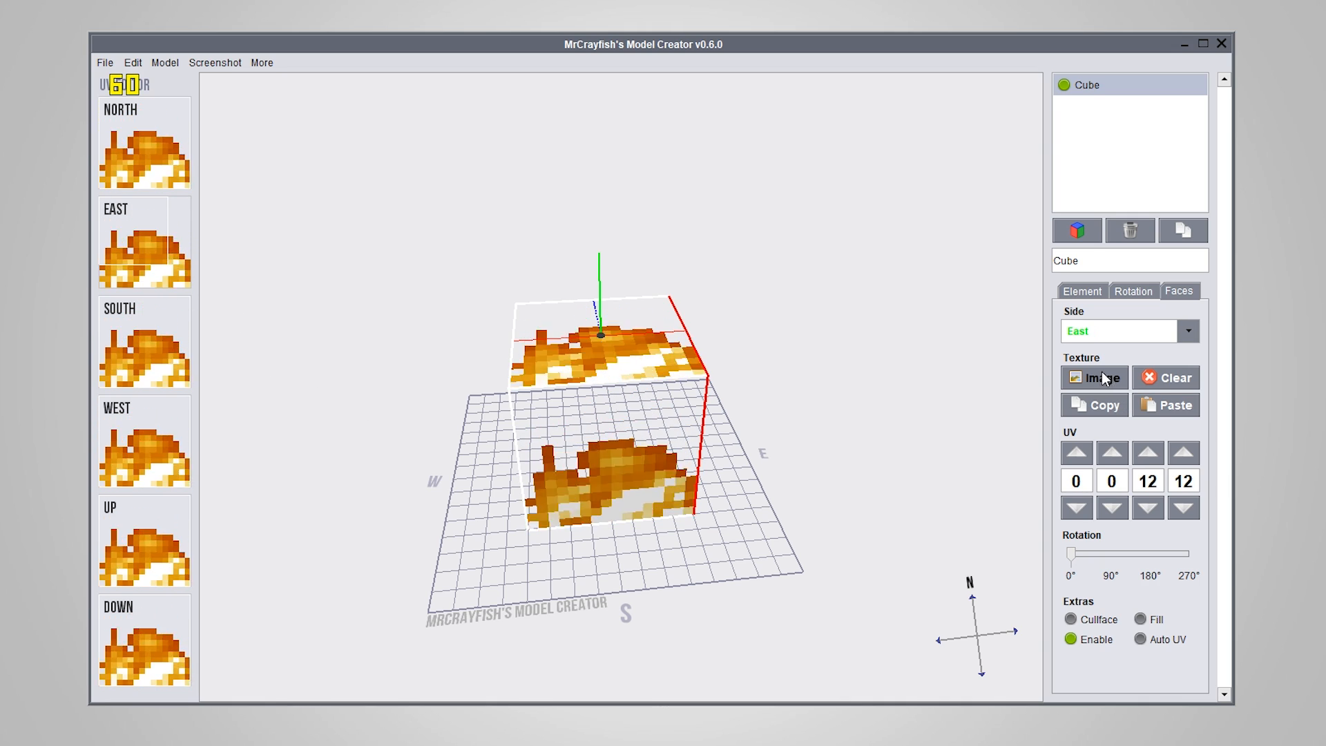
Load bookshelf.png from the blocks folder as a new texture and apply it to all faces of the cube
click(1103, 377)
click(794, 234)
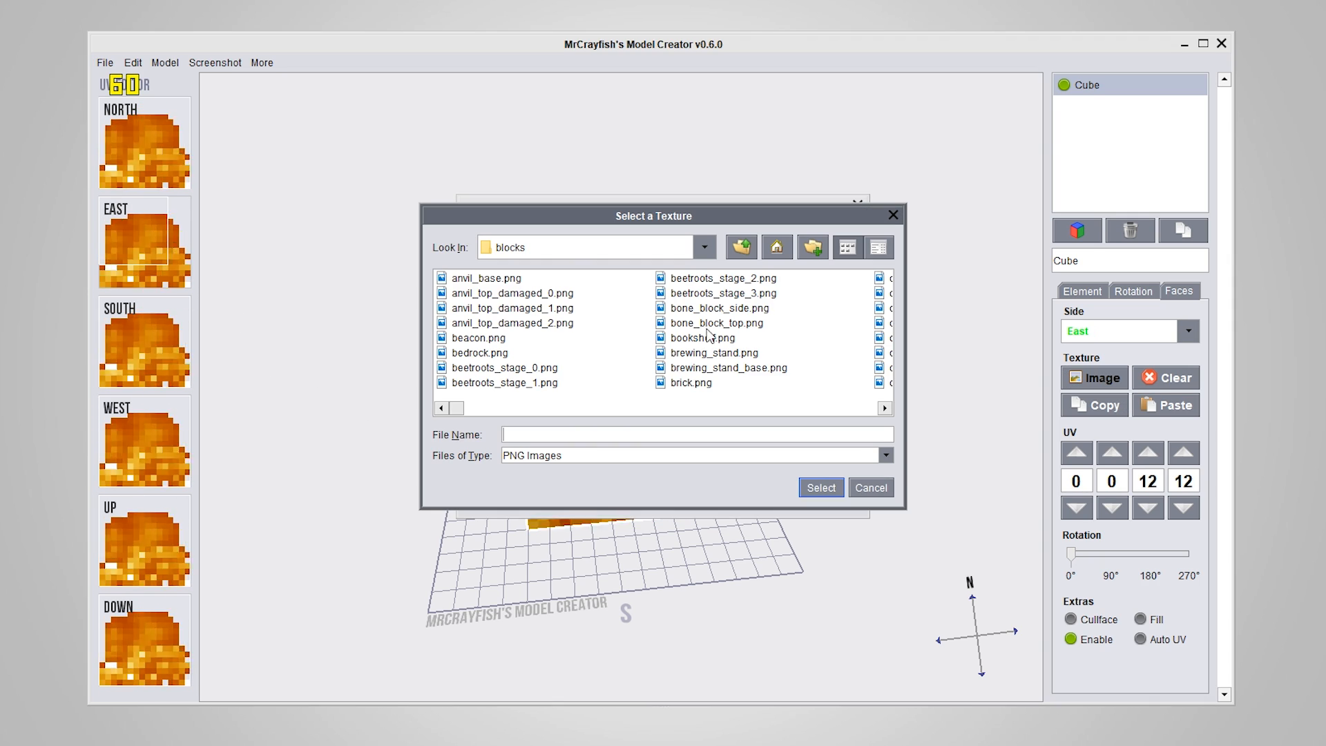
click(660, 339)
click(822, 488)
click(598, 324)
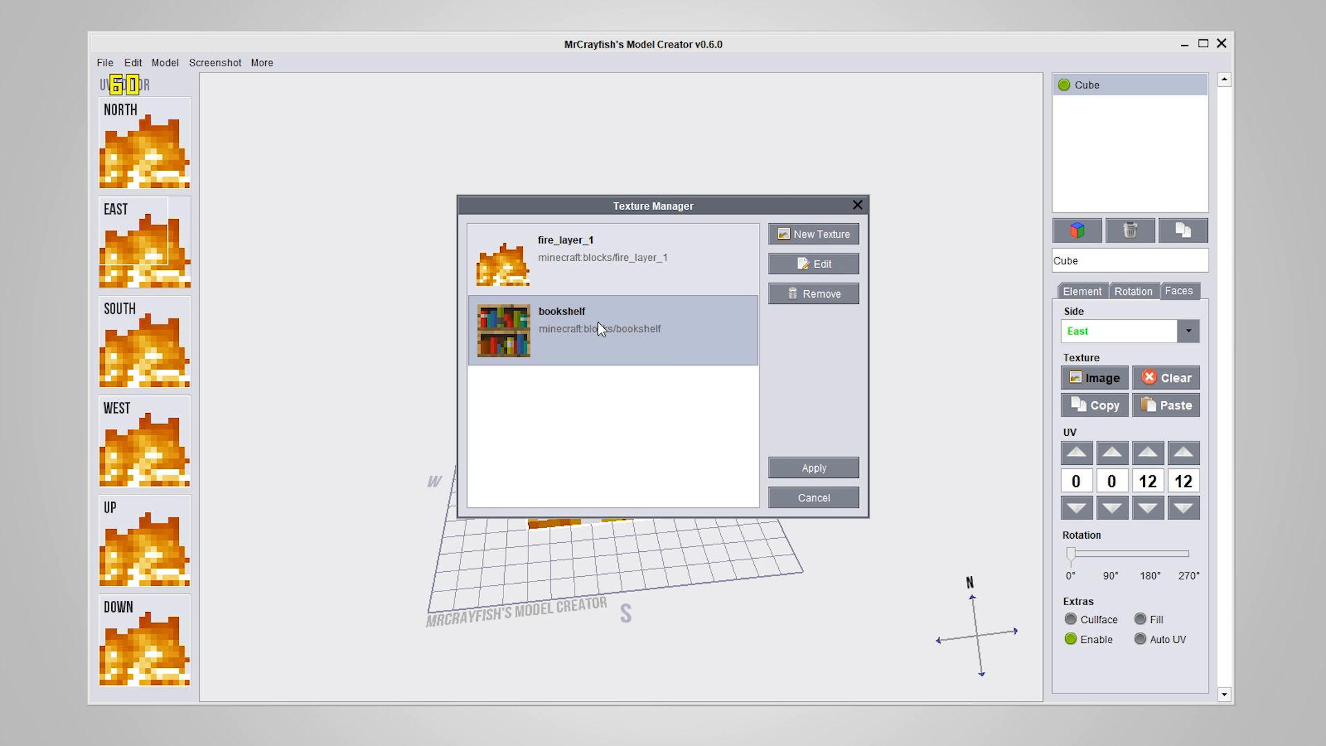
click(816, 468)
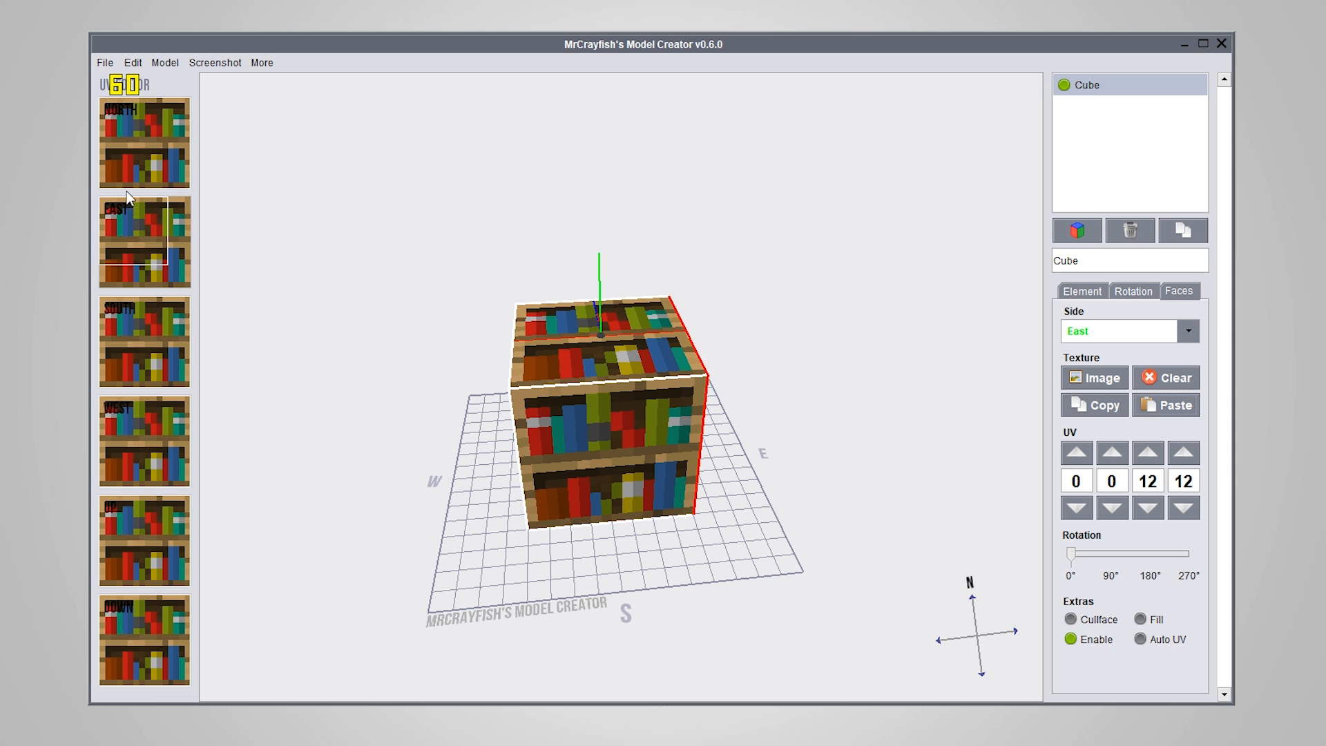
Resize the East face's UV area to end at 13, 16, and expand it to the full 16, 16
right_drag(130, 237, 173, 288)
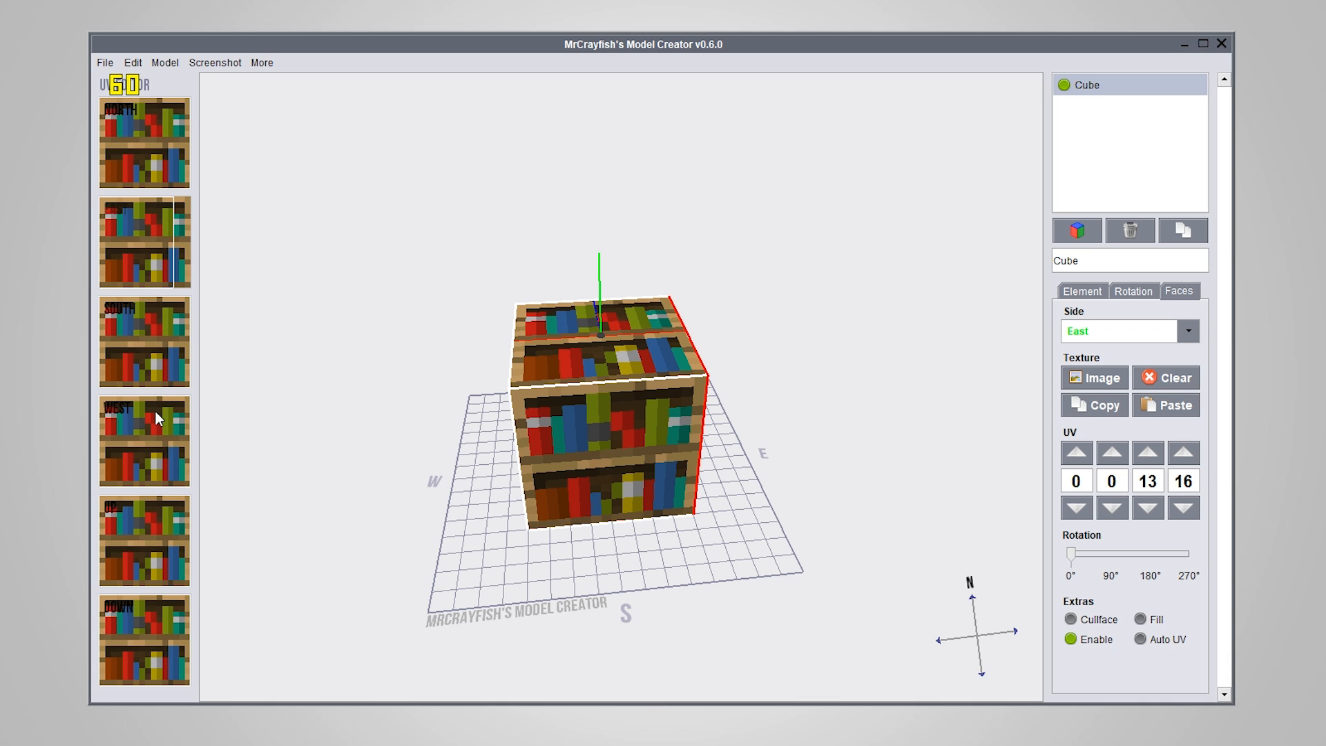
right_drag(156, 411, 169, 290)
drag(692, 552, 418, 376)
drag(468, 249, 99, 240)
right_drag(151, 247, 553, 280)
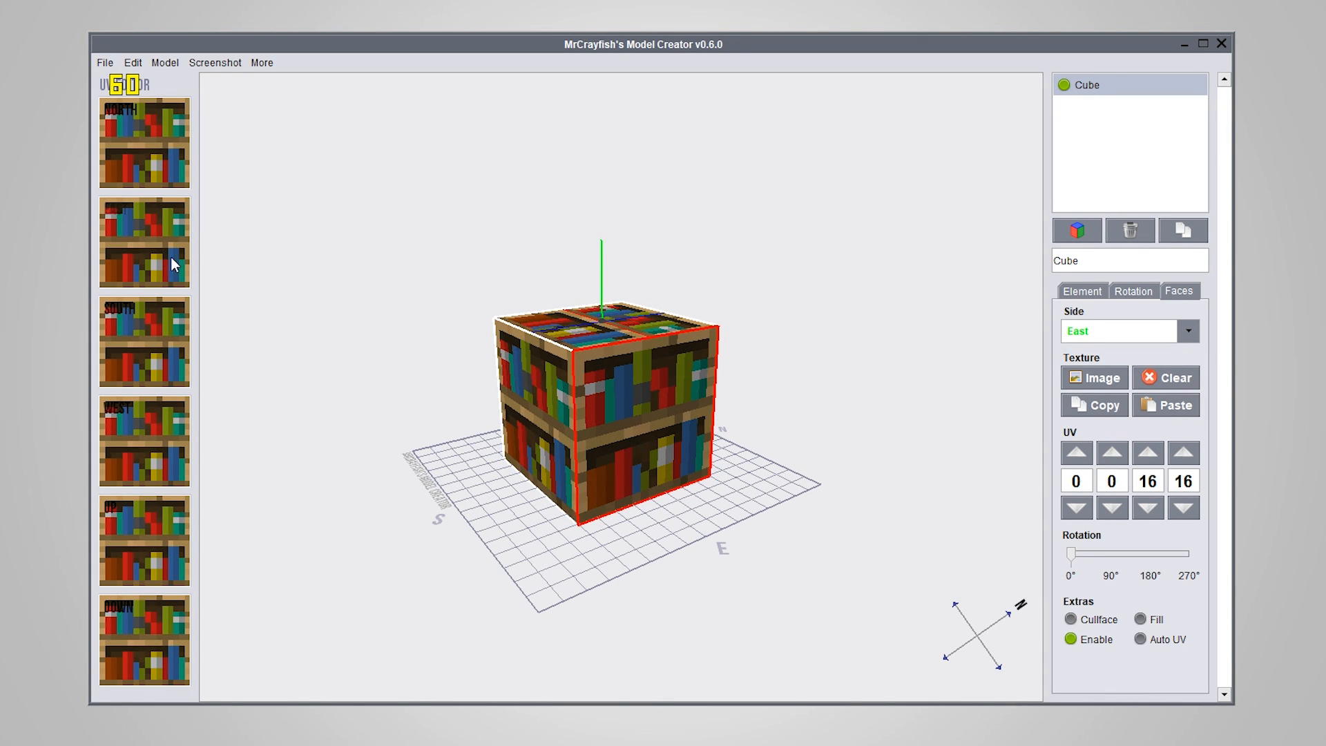
Shrink the East face's UV area in the UV editor so that it ends at 13, 12
right_drag(171, 257, 355, 327)
right_drag(132, 231, 272, 275)
drag(319, 249, 267, 286)
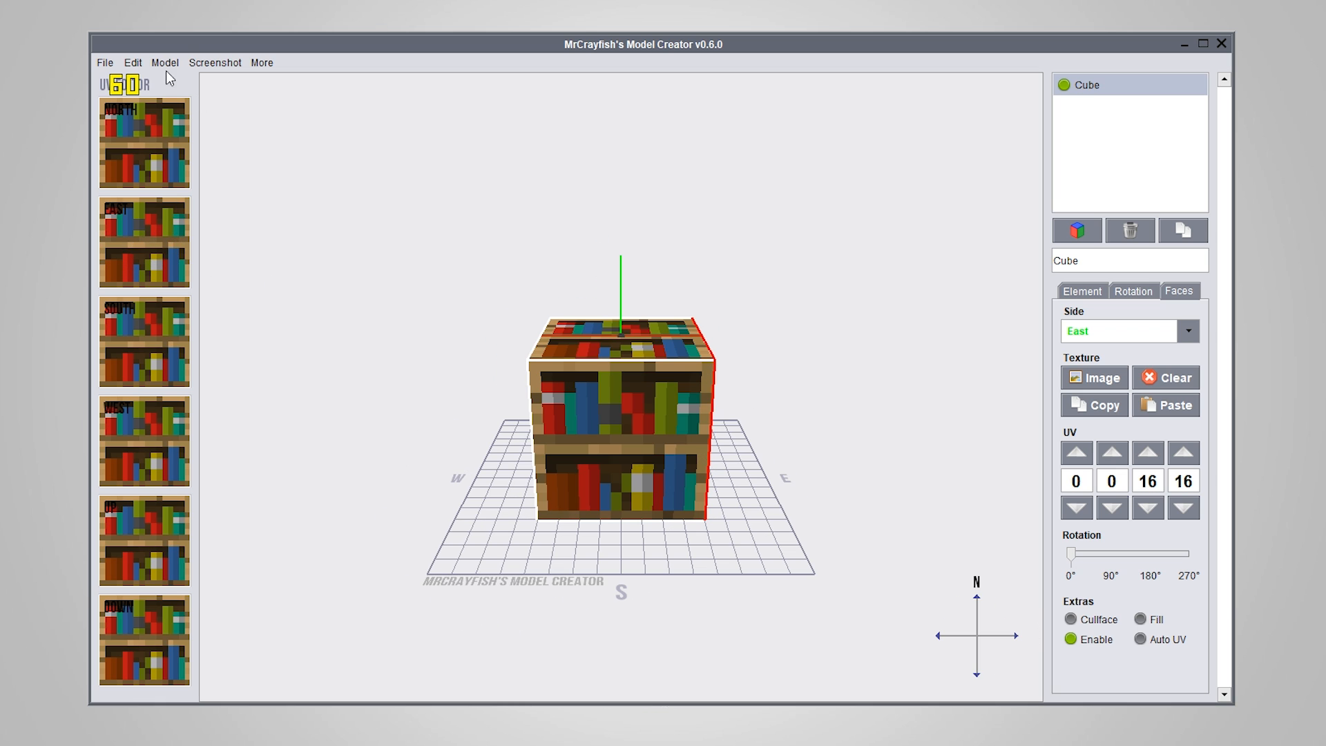
Open the model's display properties and show the Head display with the grid turned on
click(165, 62)
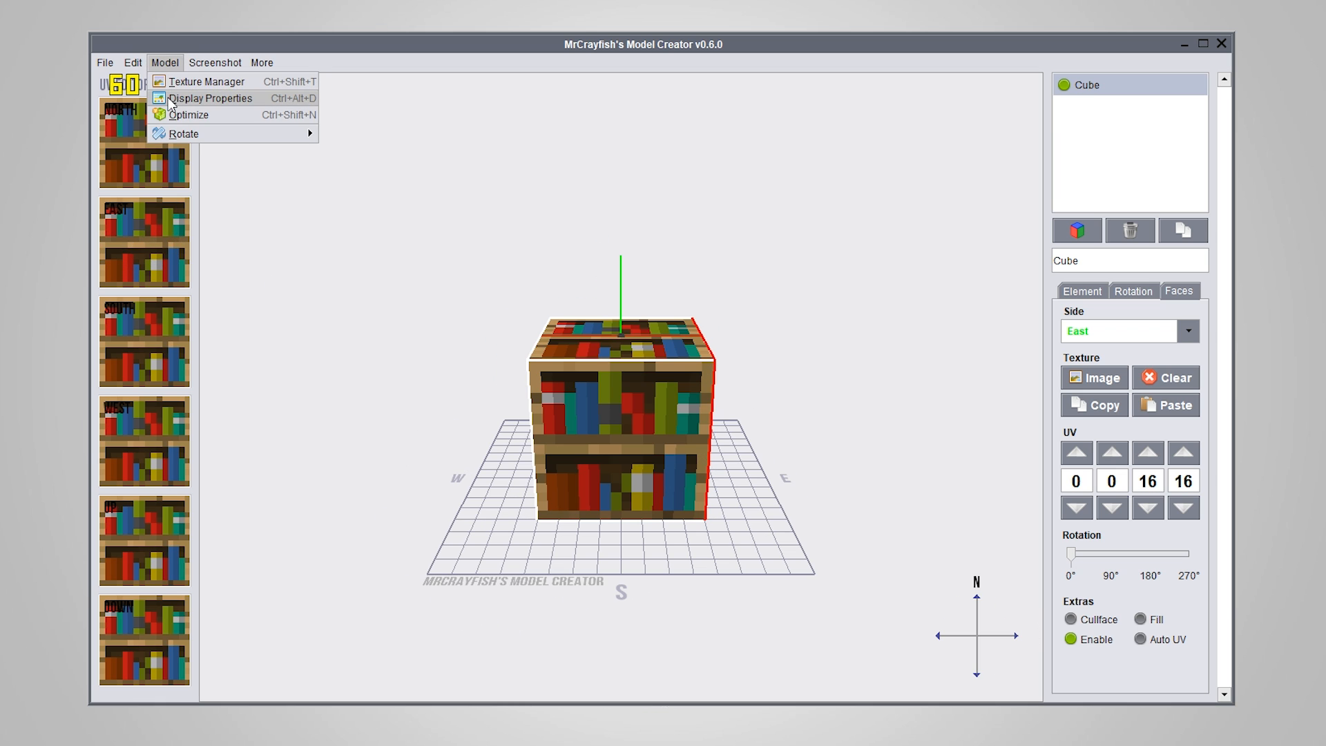
click(200, 98)
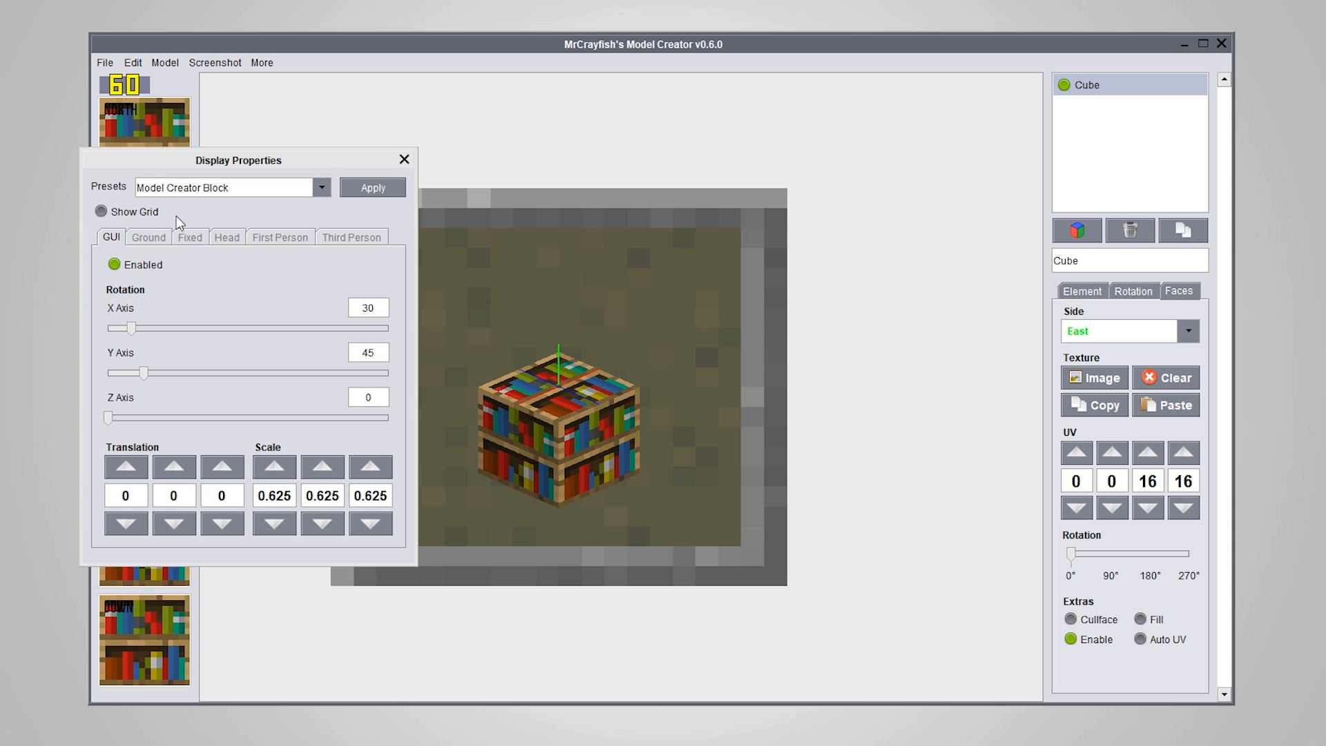
click(225, 238)
click(100, 209)
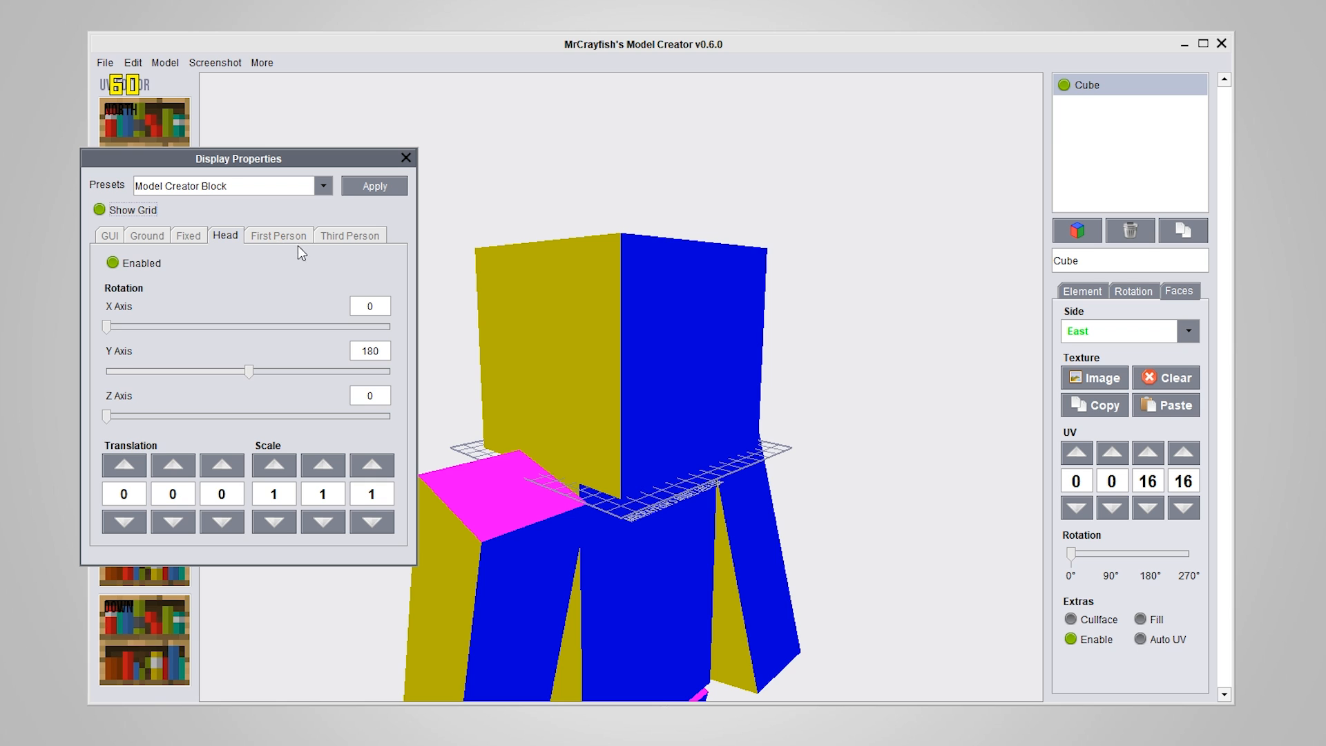
Set the cube's scale in the Head display to 2 on all three axes
right_drag(711, 445, 608, 501)
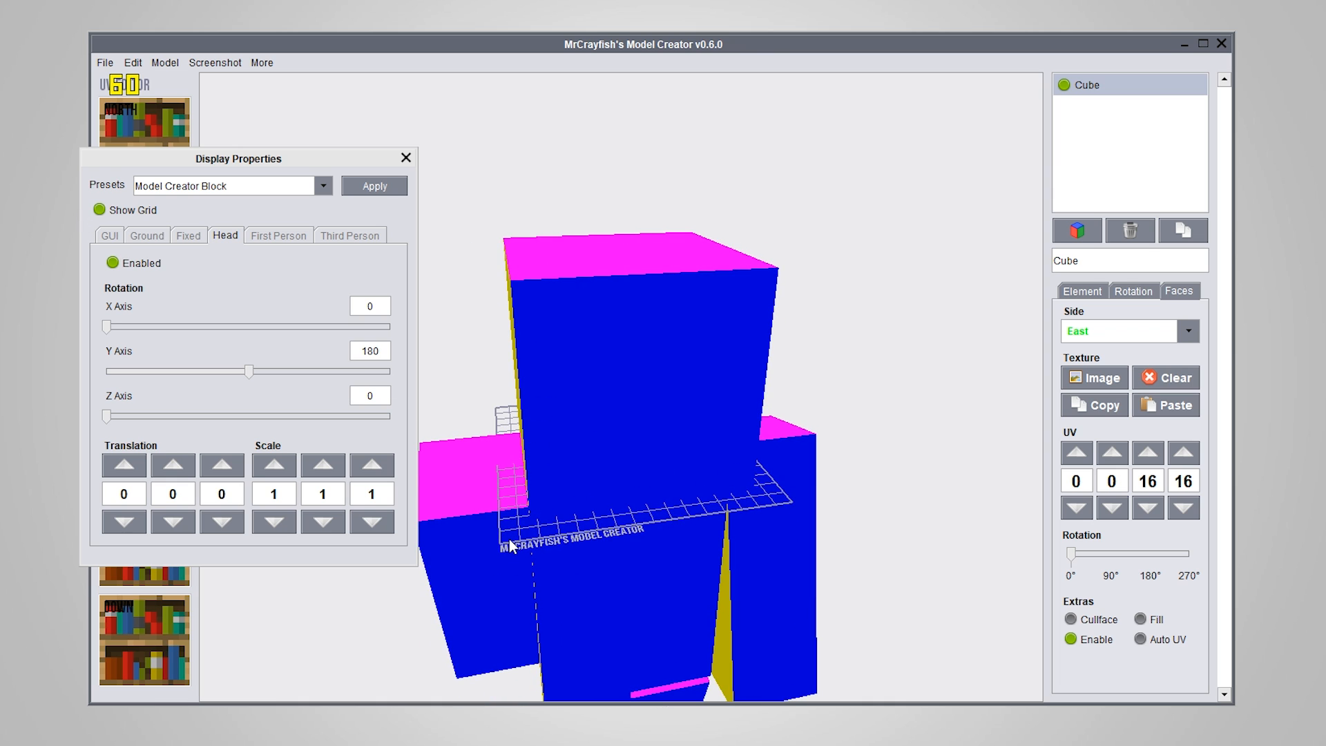
right_drag(538, 546, 649, 504)
scroll(714, 492, up, 6)
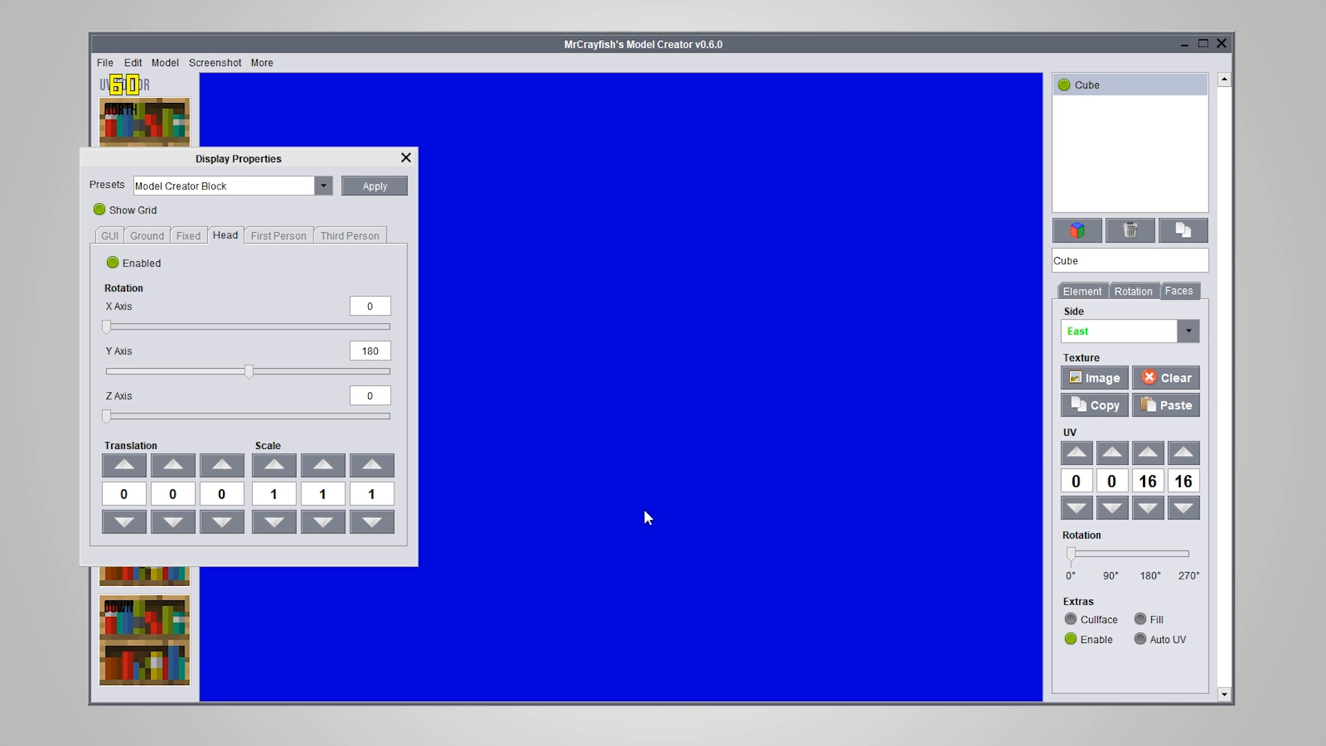
scroll(636, 521, down, 6)
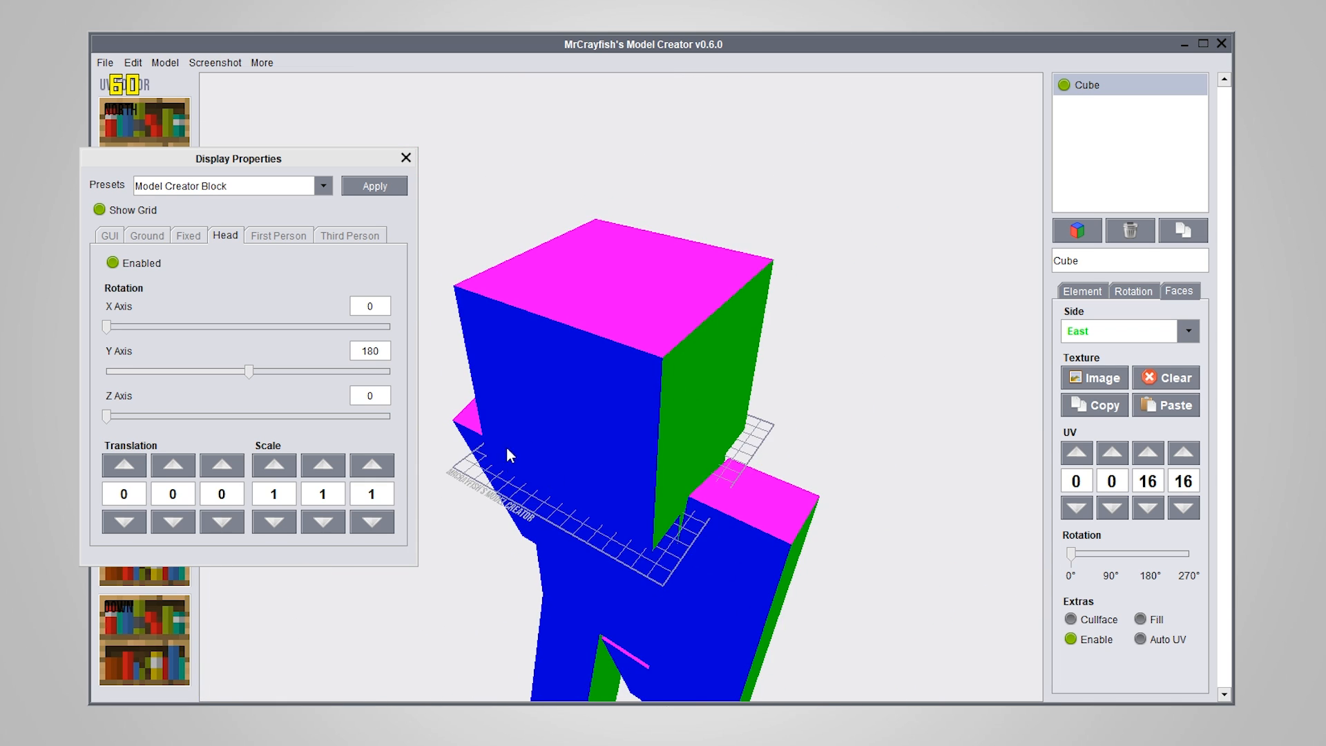
right_drag(507, 449, 552, 469)
click(273, 465)
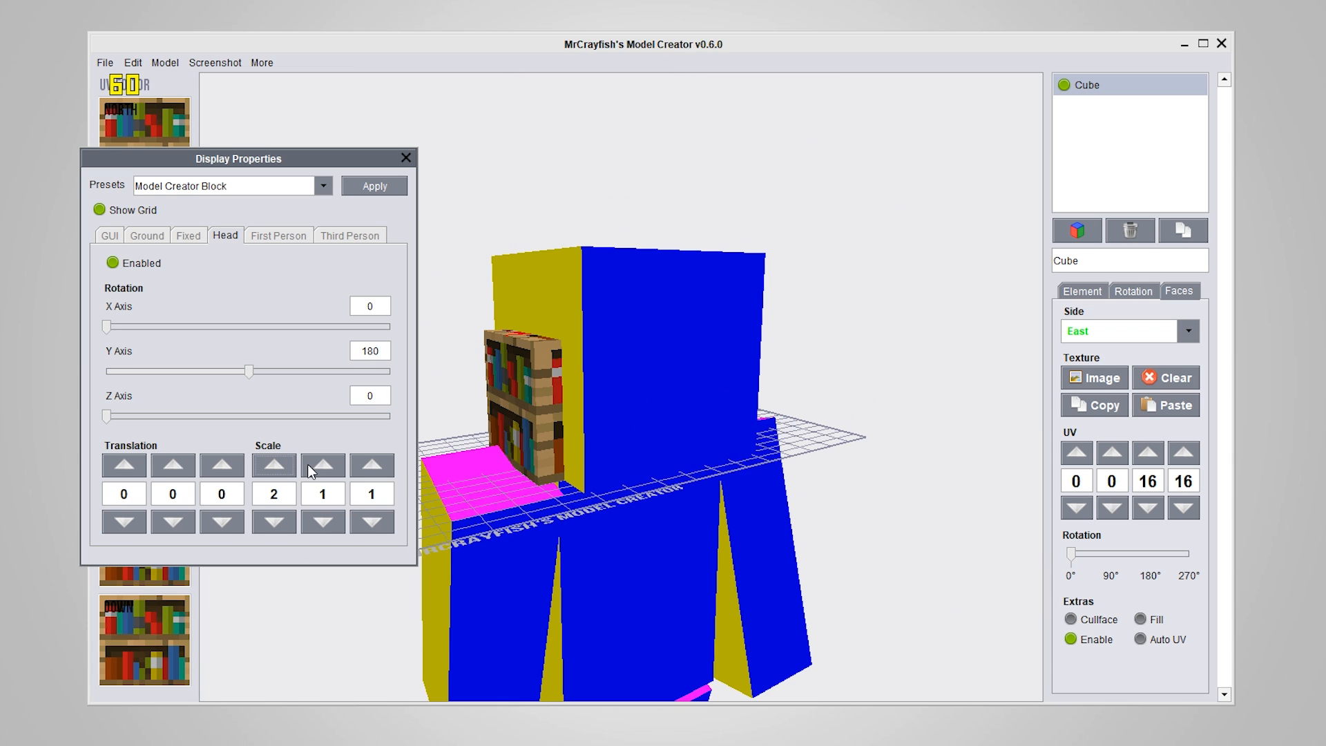
click(322, 465)
click(371, 464)
Inspect the scaled cube on the player's head from several angles and hide the grid
right_drag(735, 611, 570, 494)
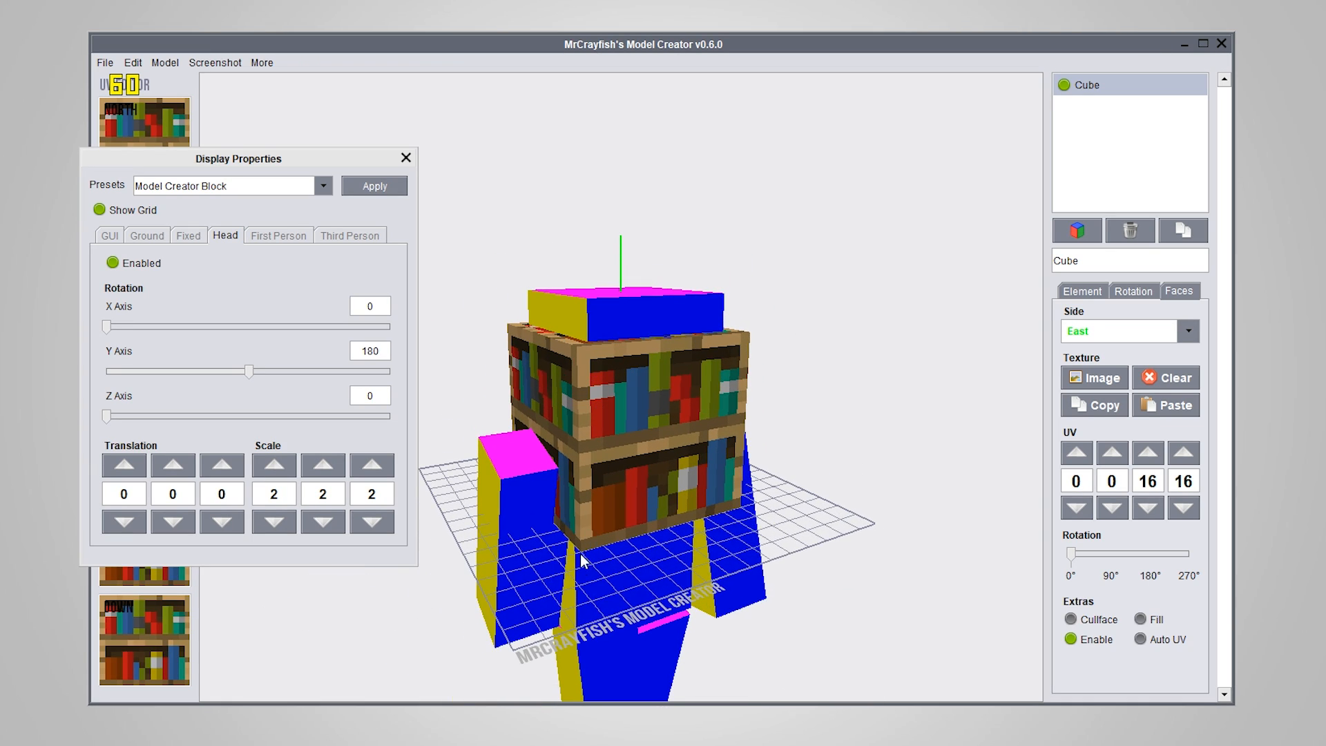
right_drag(584, 560, 487, 344)
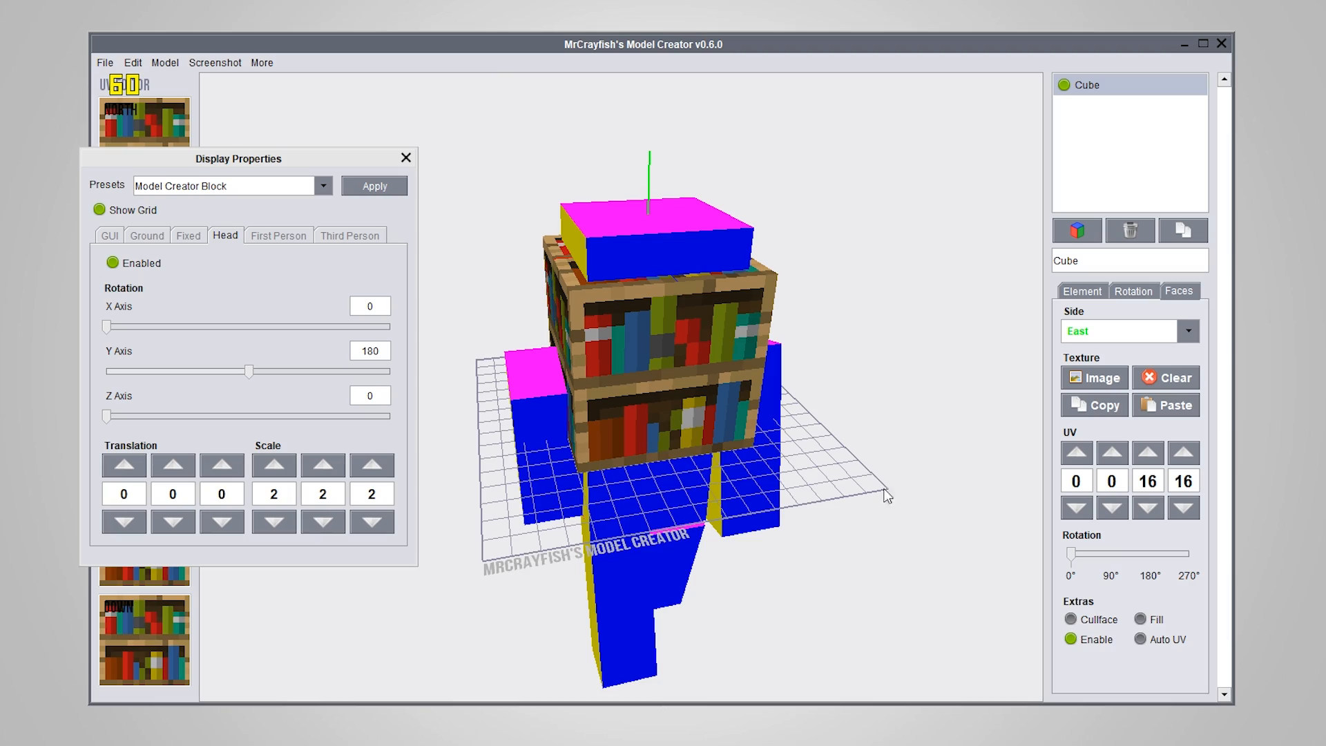
right_drag(832, 420, 429, 391)
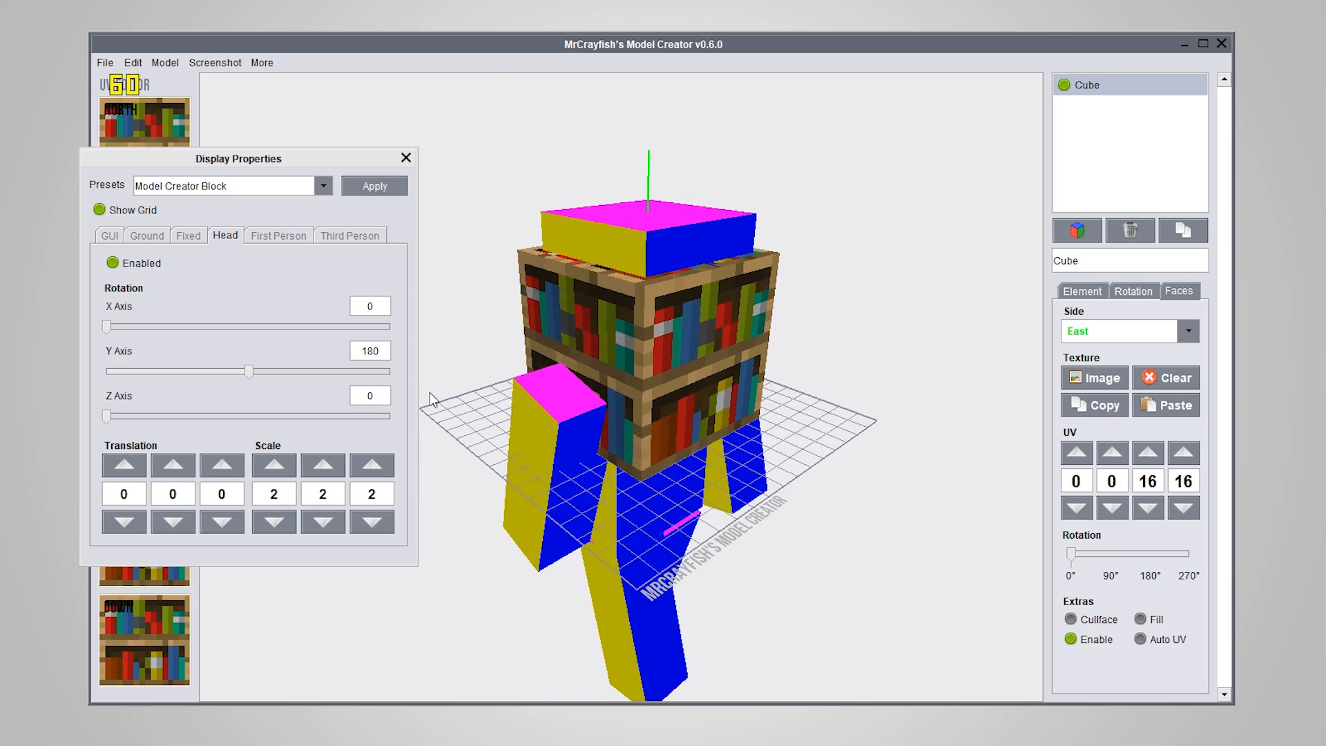
right_drag(834, 418, 673, 396)
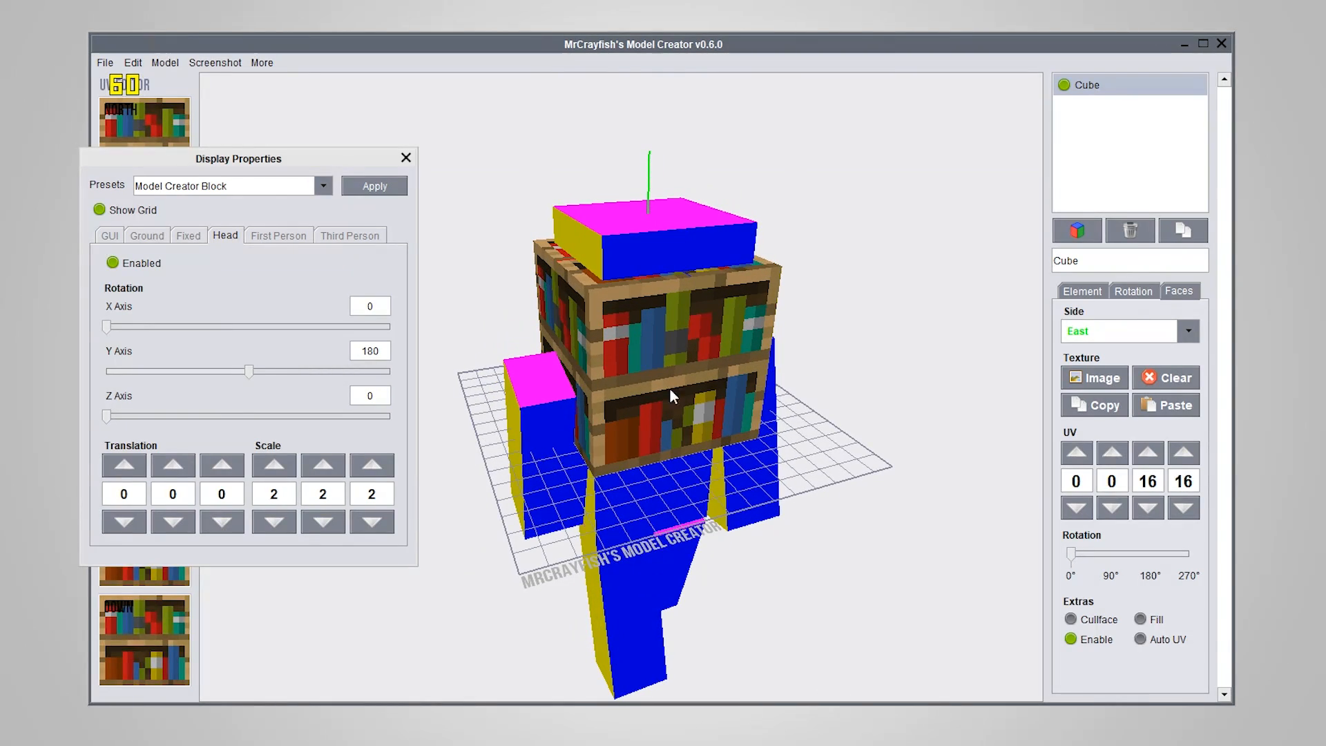
click(105, 209)
mouse_move(676, 521)
right_down()
mouse_move(523, 486)
mouse_move(682, 498)
right_up()
drag(682, 497, 637, 492)
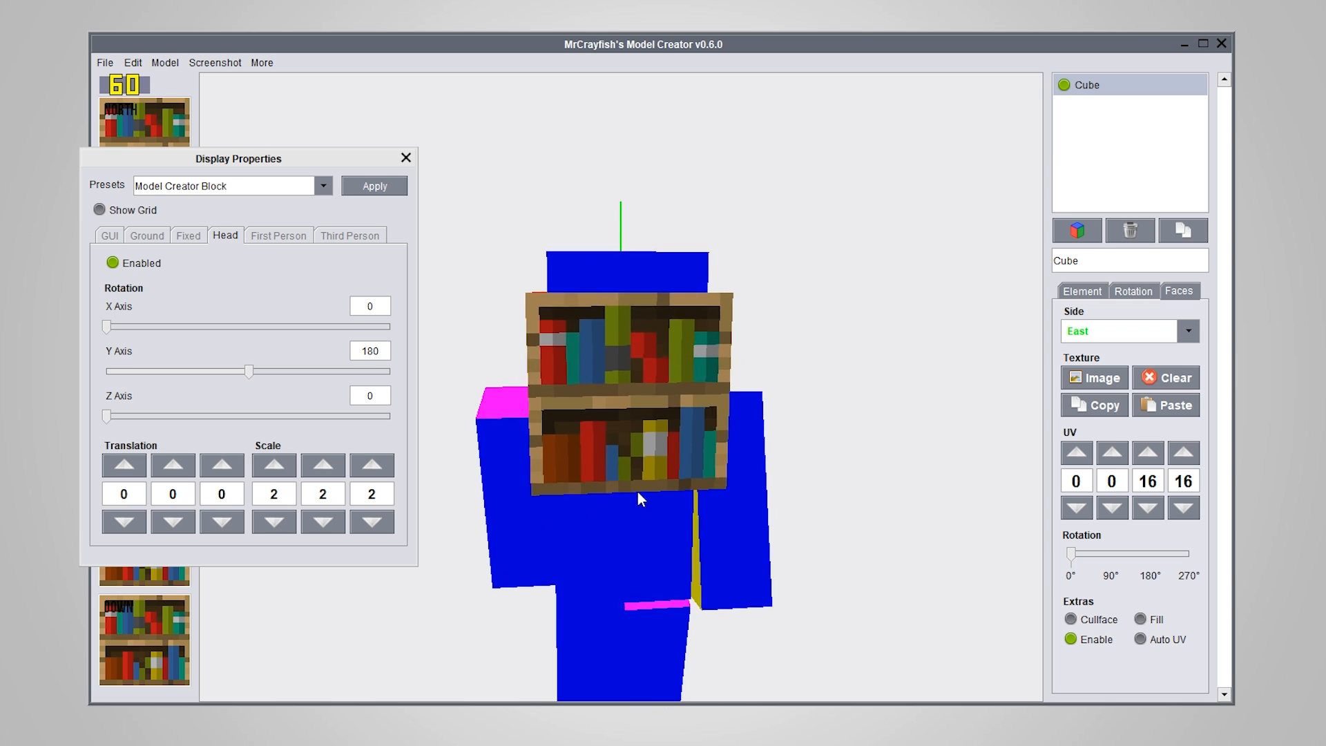
right_drag(636, 492, 752, 562)
Raise the cube on the player's head by increasing its Y translation in the Head display
click(175, 454)
click(176, 461)
click(177, 461)
click(177, 462)
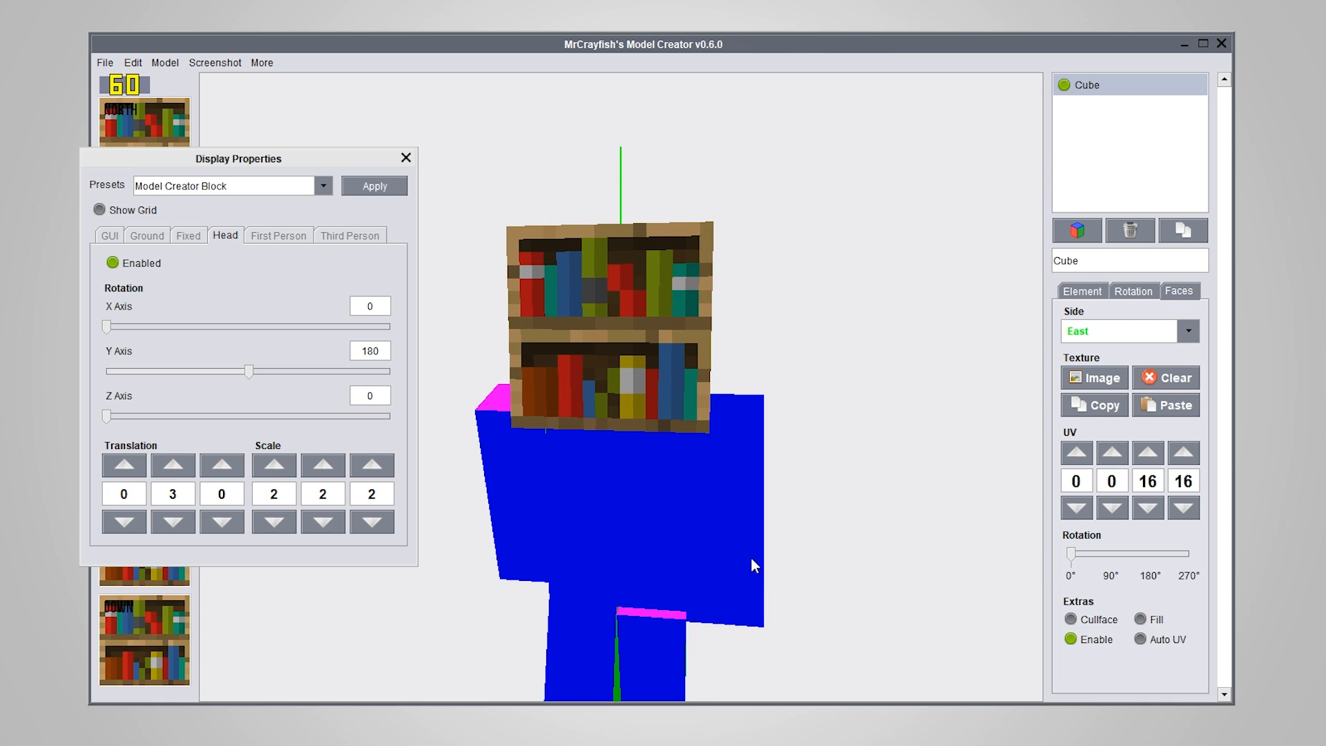
click(173, 463)
right_drag(582, 561, 576, 614)
Return to the GUI display and close the display properties
click(109, 235)
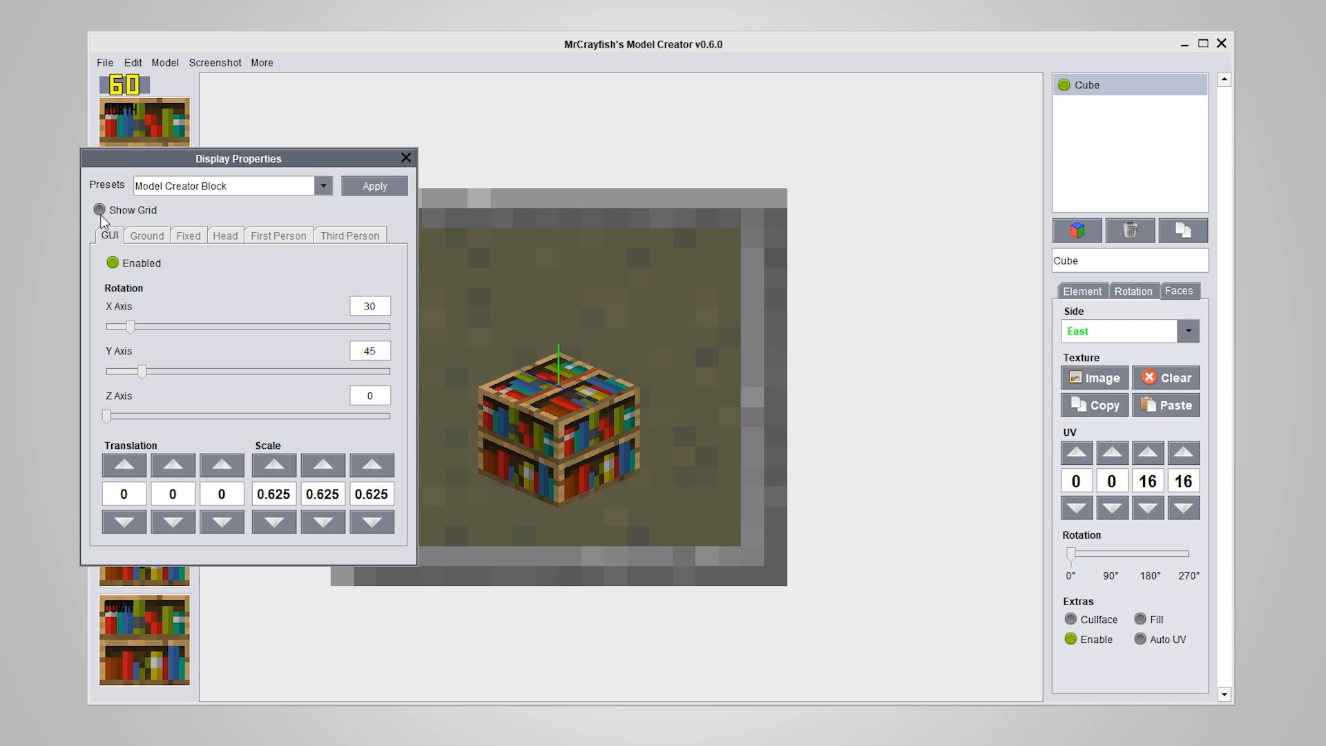
click(406, 158)
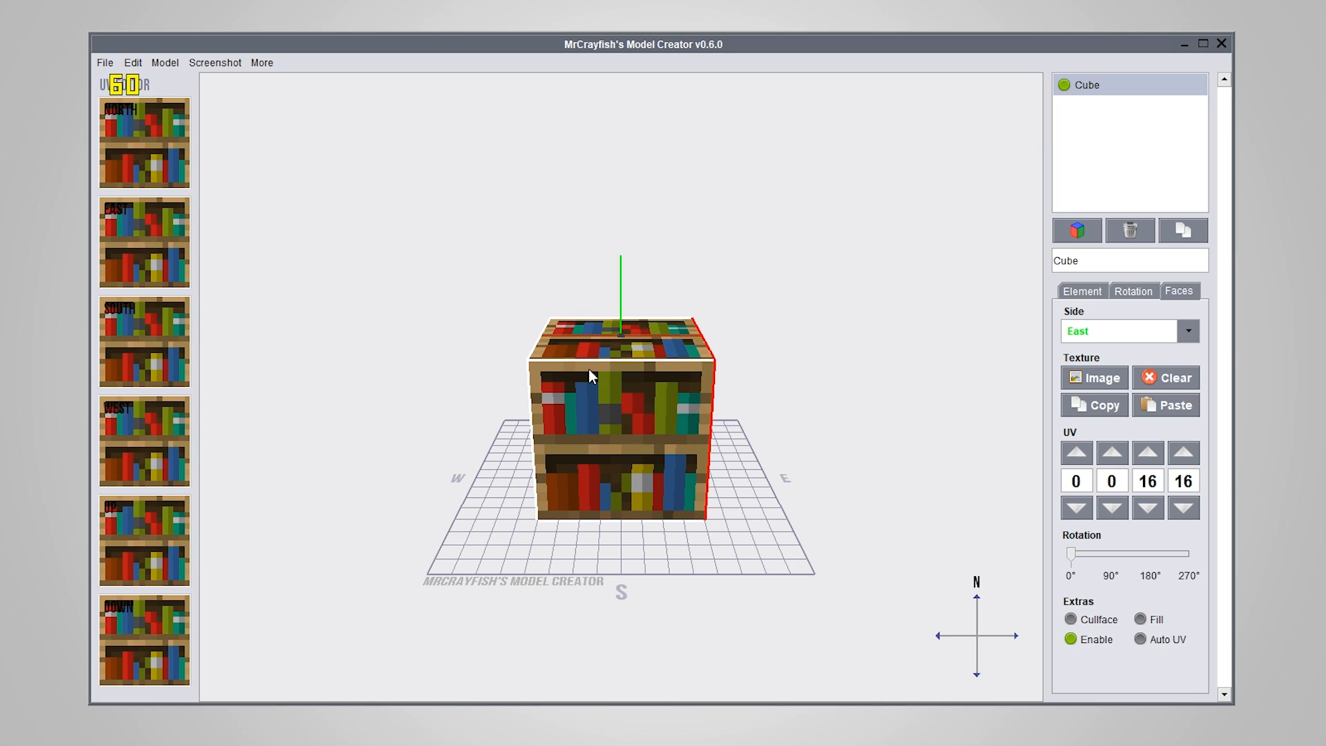
drag(588, 369, 777, 475)
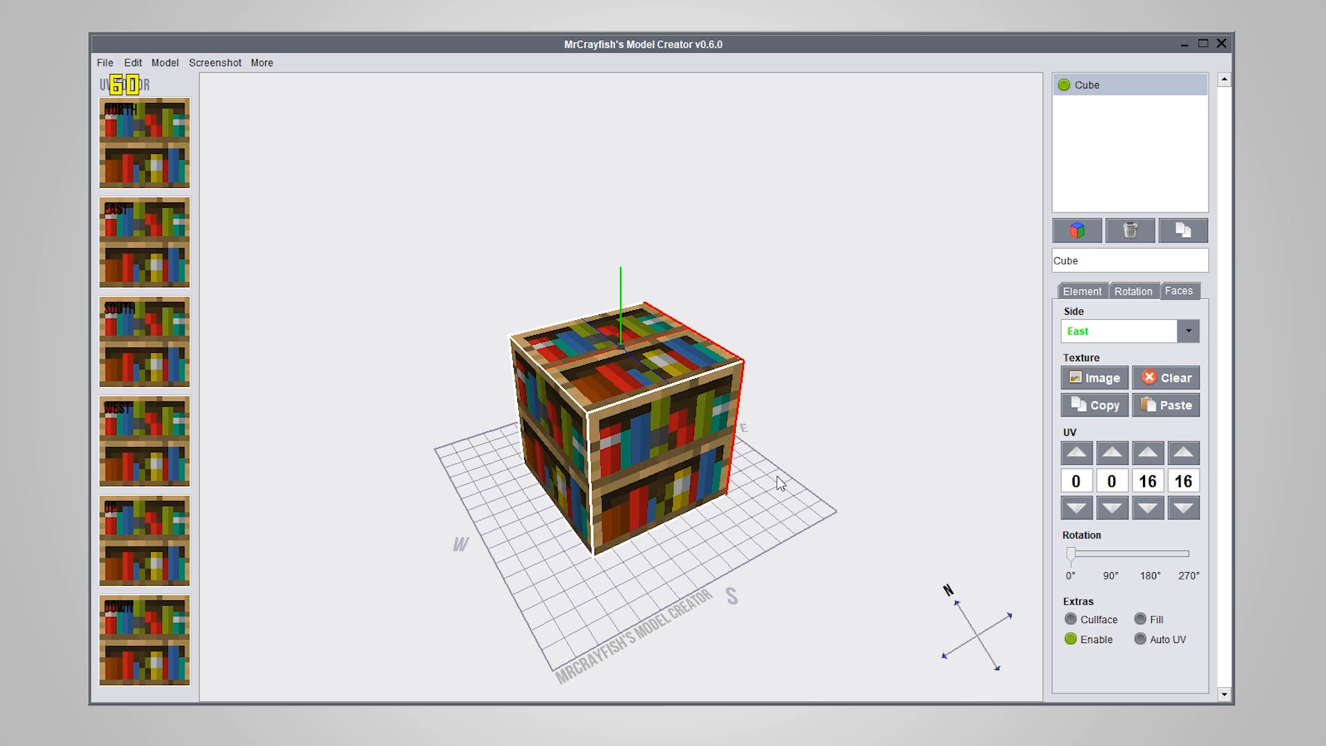
drag(782, 554, 769, 516)
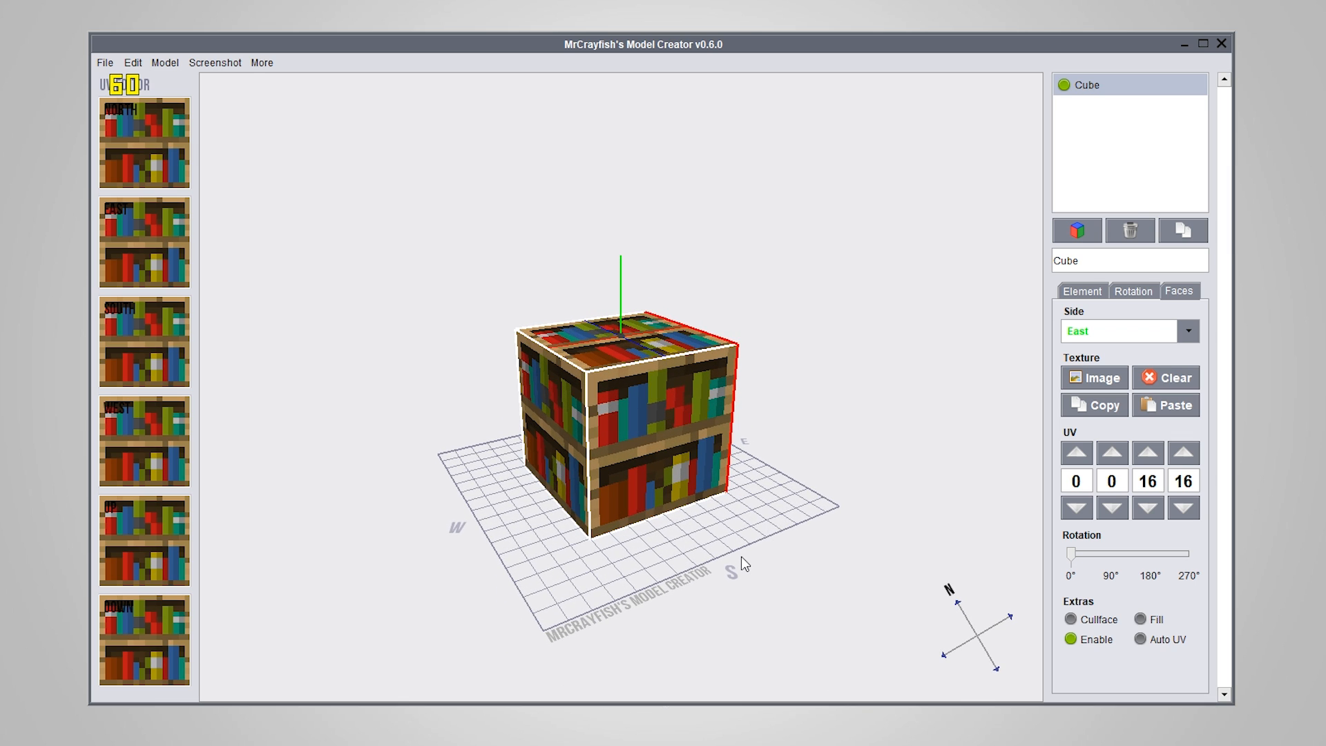
drag(740, 556, 642, 592)
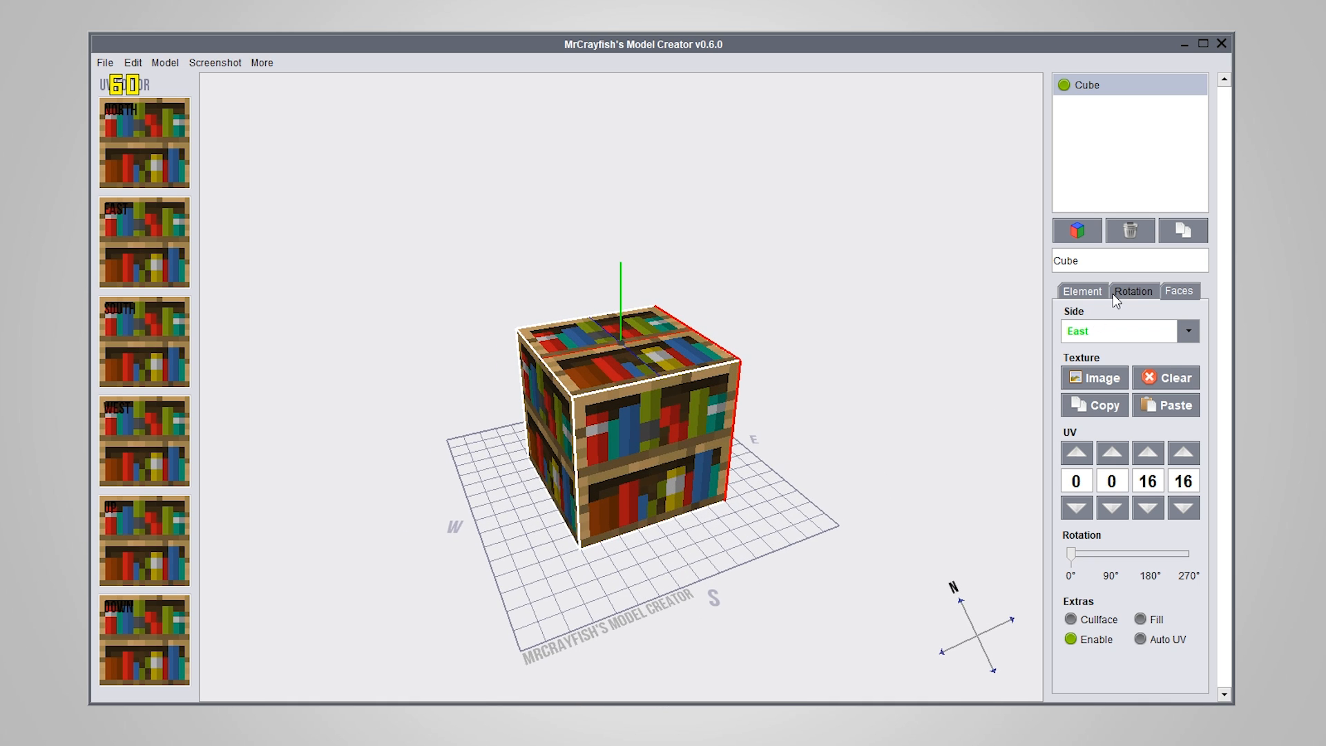
Load the Chair example model in place of the bookshelf cube
click(269, 61)
mouse_move(303, 117)
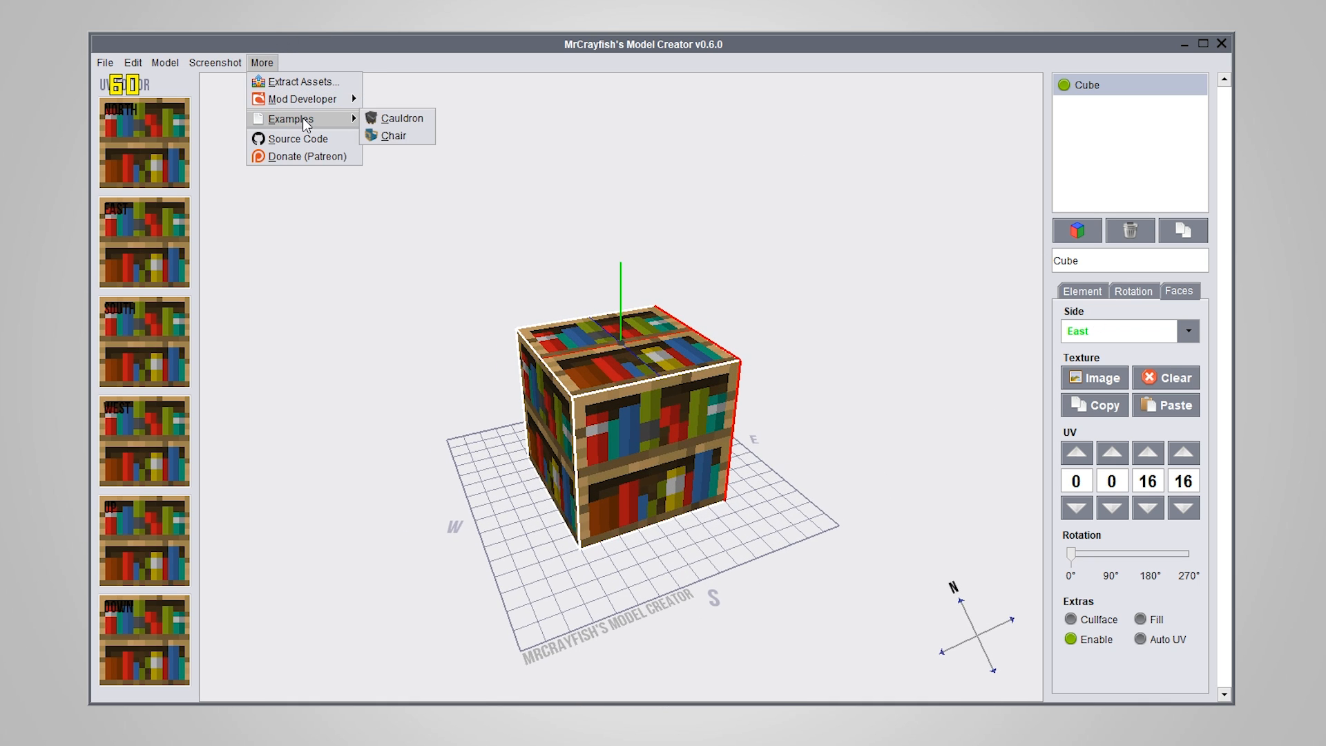
click(387, 135)
scroll(680, 442, down, 3)
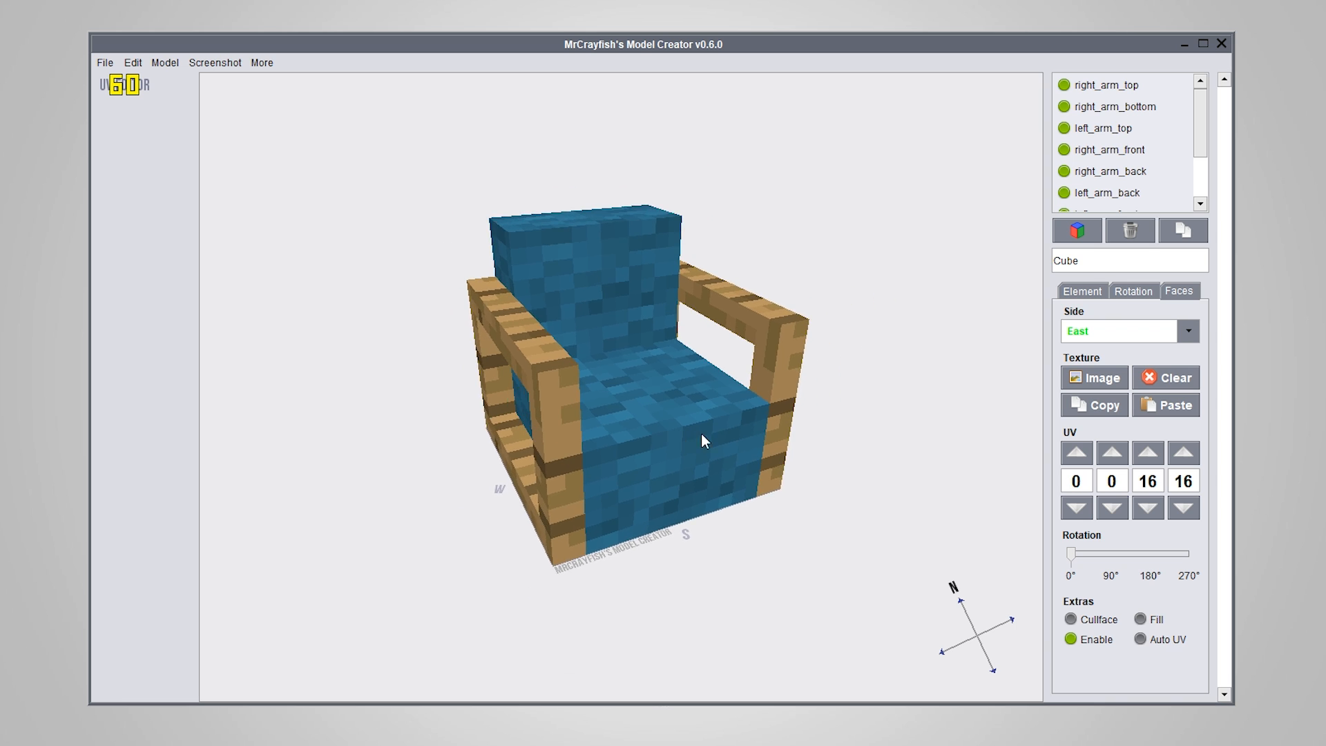
drag(702, 438, 776, 435)
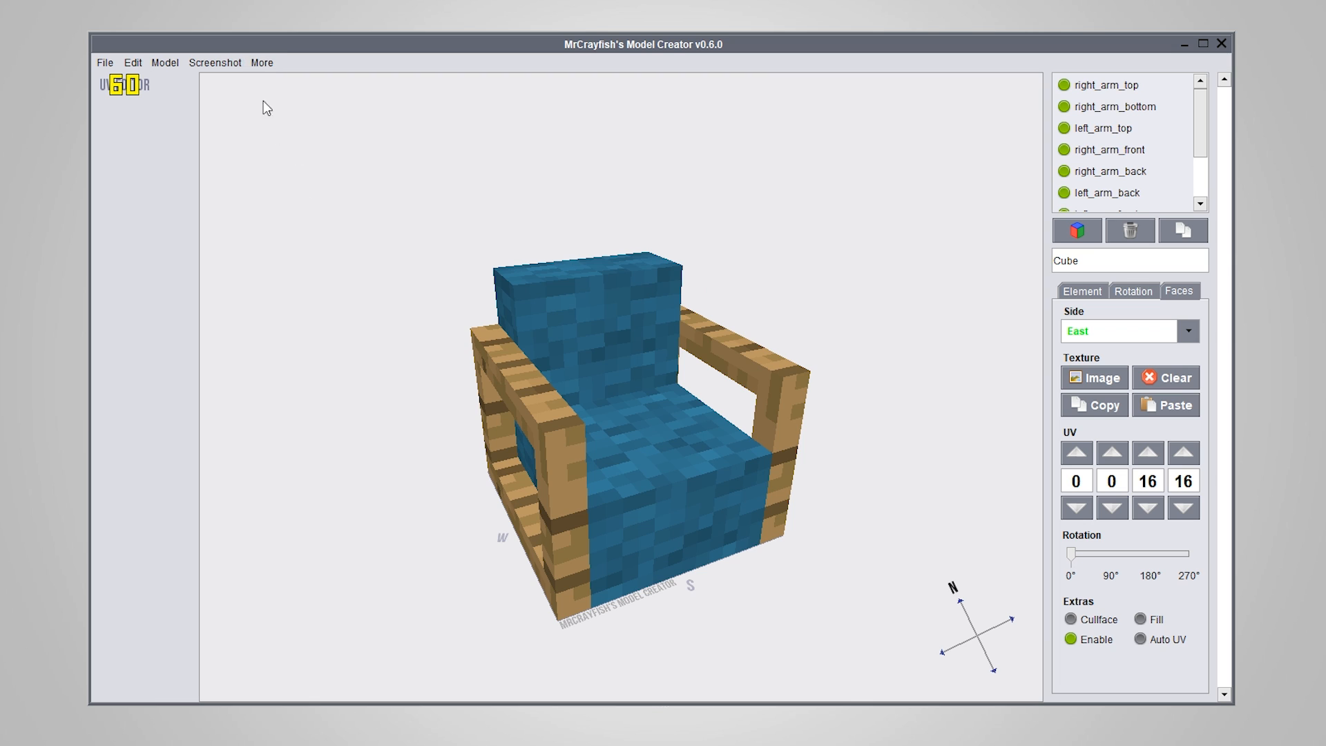
Generate the chair's Java code with fields and methods for a Minecraft version other than 1.12, and copy it to the clipboard
click(263, 62)
mouse_move(294, 97)
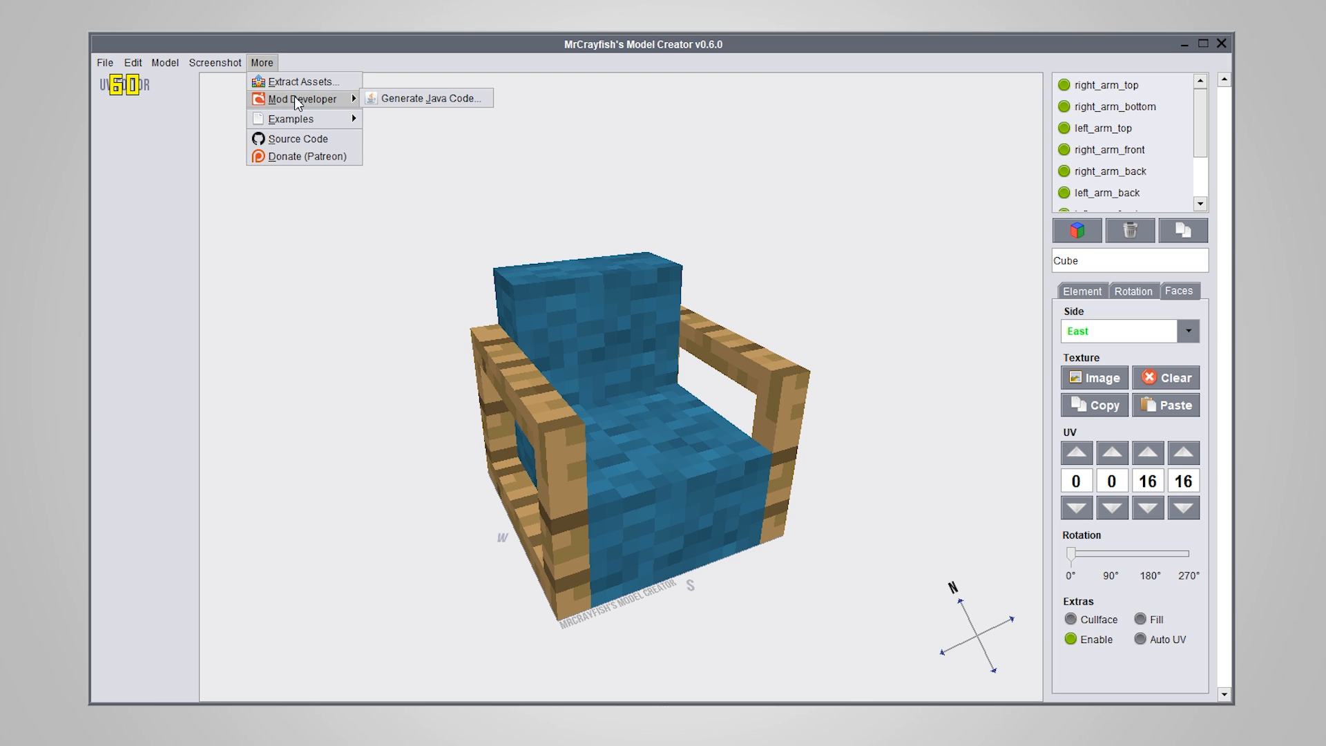
click(442, 101)
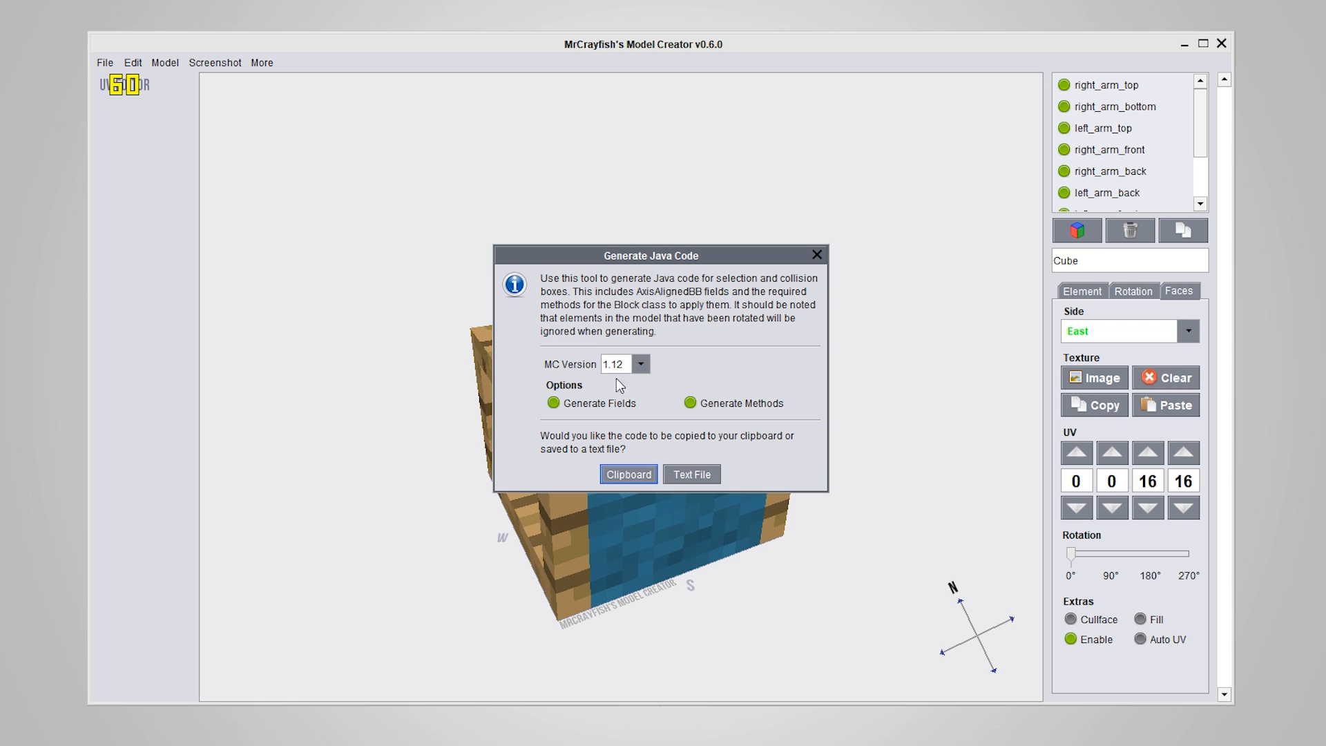
click(641, 362)
click(618, 398)
click(625, 474)
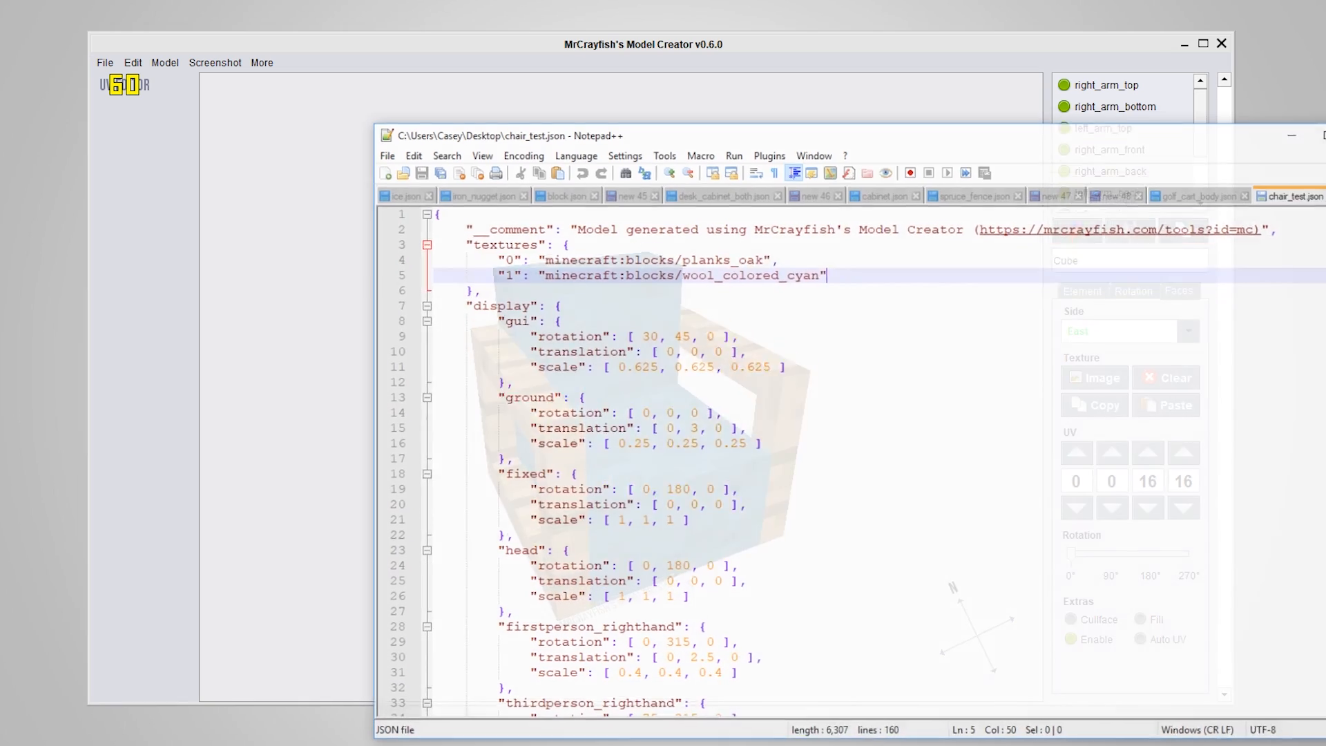
In Notepad++, replace the whole content of chair_test.json with the generated Java code and review it
key(ctrl+a)
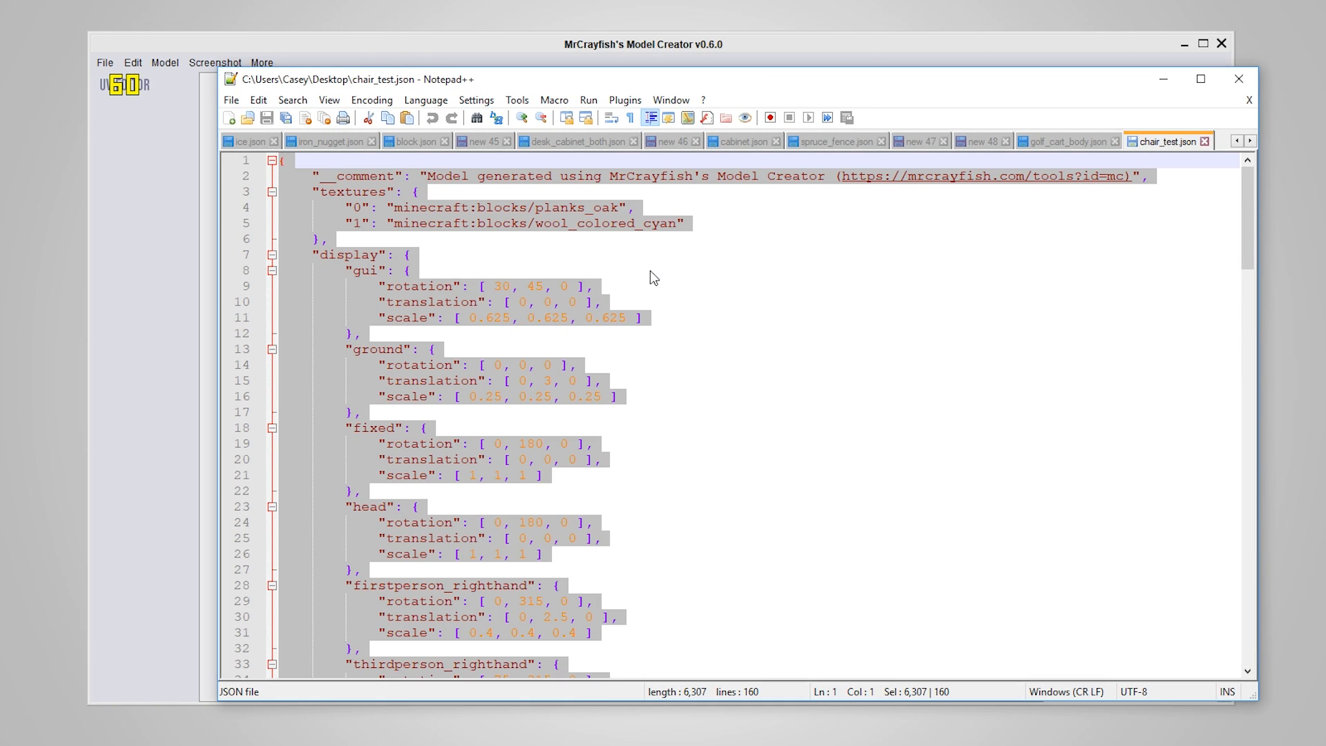
key(Delete)
text(/* Member variables */ public final VoxelShape SHAPE;  /* Place in Constructor */ SHAPE = this.generateShape();  /* Methods */ private VoxelShape generateShape() {     List<VoxelShape> shapes = new ArrayList<>();     shapes.add(Block.makeCuboidShape(0, 0.625, 0, 0.125, 0.75, 1)); // RIGHT_ARM_TOP     shapes.add(Block.makeCuboidShape(0, 0, 0, 0.125, 0.125, 1)); // RIGHT_ARM_BOTTOM     shapes.add(Block.makeCuboidShape(0.875, 0.625, 0, 1, 0.75, 1)); // LEFT_ARM_TOP     shapes.add(Block.makeCuboidShape(0, 0.125, 0.875, 0.125, 0.625, 1)); // RIGHT_ARM_FRONT     shapes.add(Block.makeCuboidShape(0, 0.125, 0, 0.125, 0.625, 0.125)); // RIGHT_ARM_BACK     shapes.add(Block.makeCuboidShape(0.875, 0.125, 0, 1, 0.625, 0.125)); // LEFT_ARM_BACK     shapes.add(Block.makeCuboidShape(0.875, 0.125, 0.875, 1, 0.625, 1)); // LEFT_ARM_FRONT     shapes.add(Block.makeCuboidShape(0.125, 0, 0, 0.875, 0.438, 1)); // CHAIR_BASE     shapes.add(Block.makeCuboidShape(0.125, 0.438, 0, 0.875, 1, 0.312)); // CHAIR_BACKREST     shapes.add(Block.makeCuboidShape(0.875, 0, 0, 1, 0.125, 1)); // LEFT_ARM_BOTTOM      VoxelShape result = ShapeUtils.empty();     for(VoxelShape shape : shapes)     {         result = ShapeUtils.combine(result, shape, IBooleanFunction.OR);     }     return result.simplify(); }  @Override public VoxelShape getShape(IBlockState state, IBlockReader reader, BlockPos pos) {     return SHAPE; }  @Override public VoxelShape getCollisionShape(IBlockState state, IBlockReader reader, BlockPos pos) {     return SHAPE; })
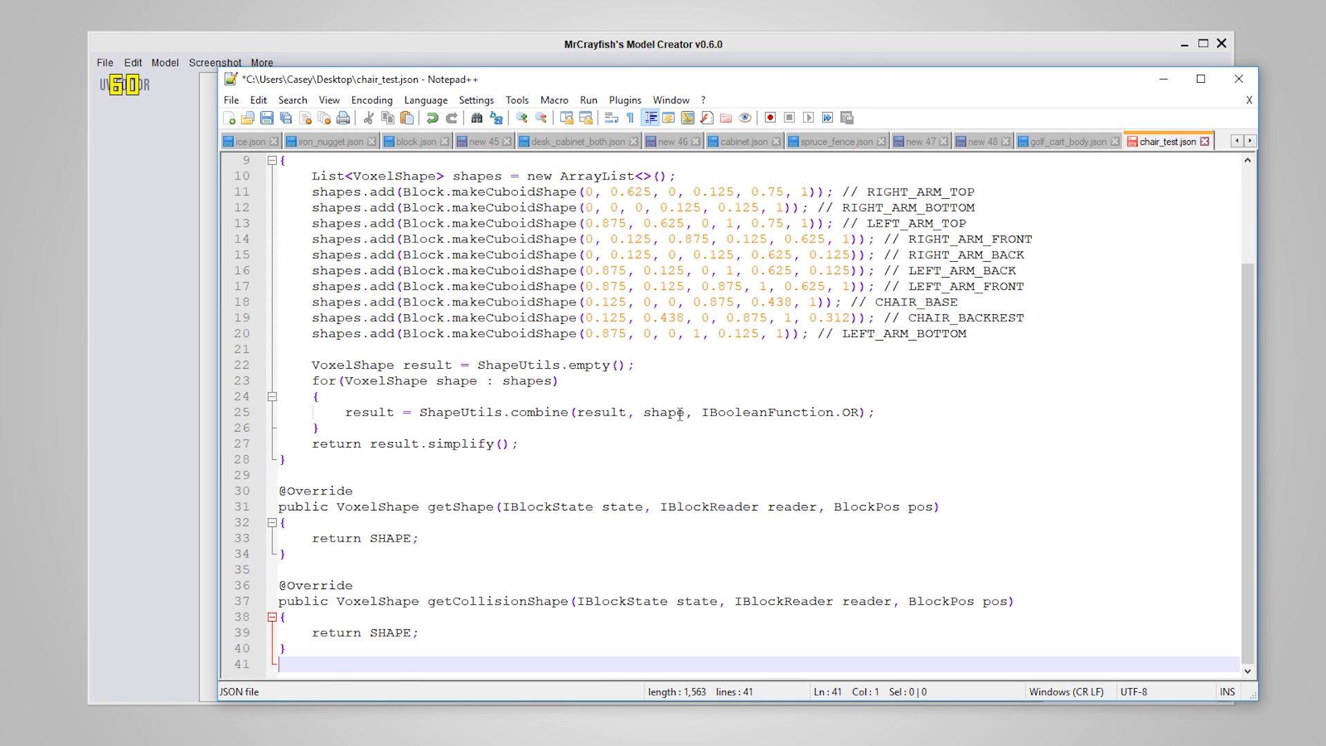
scroll(809, 538, up, 3)
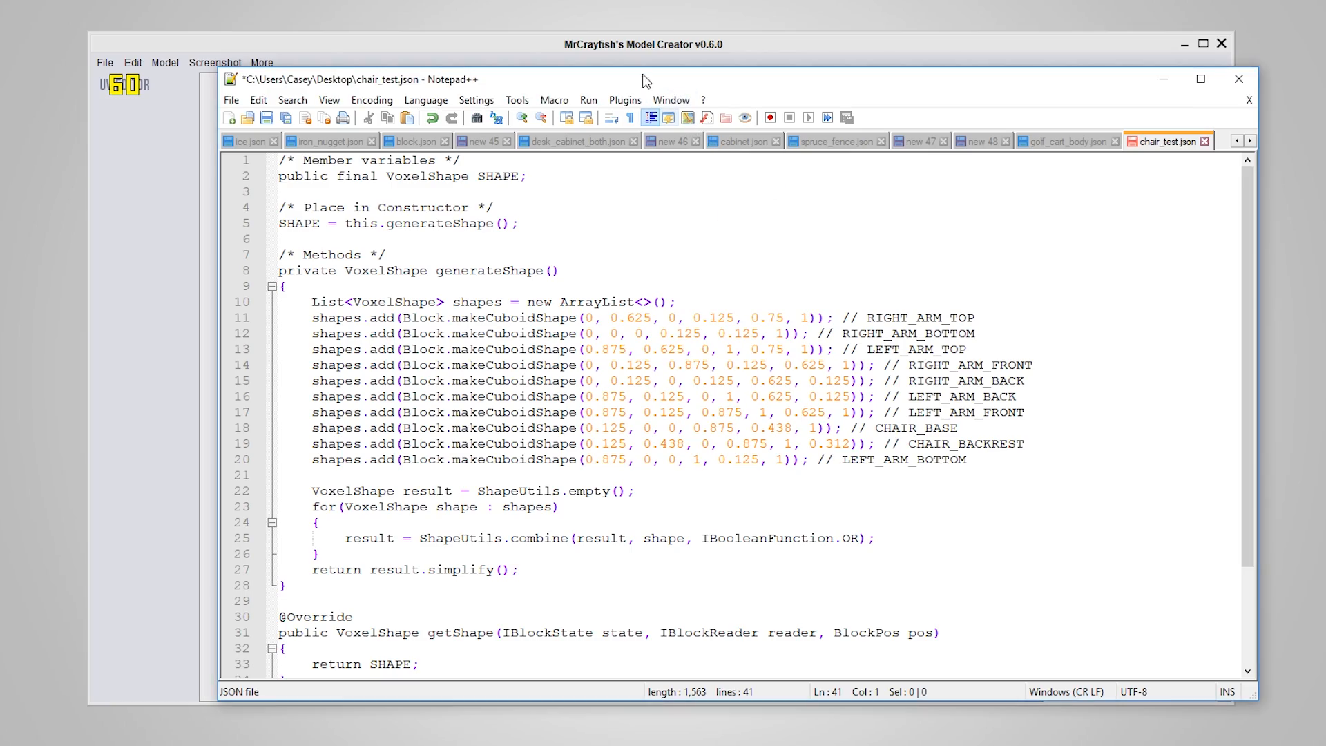
drag(465, 86, 534, 75)
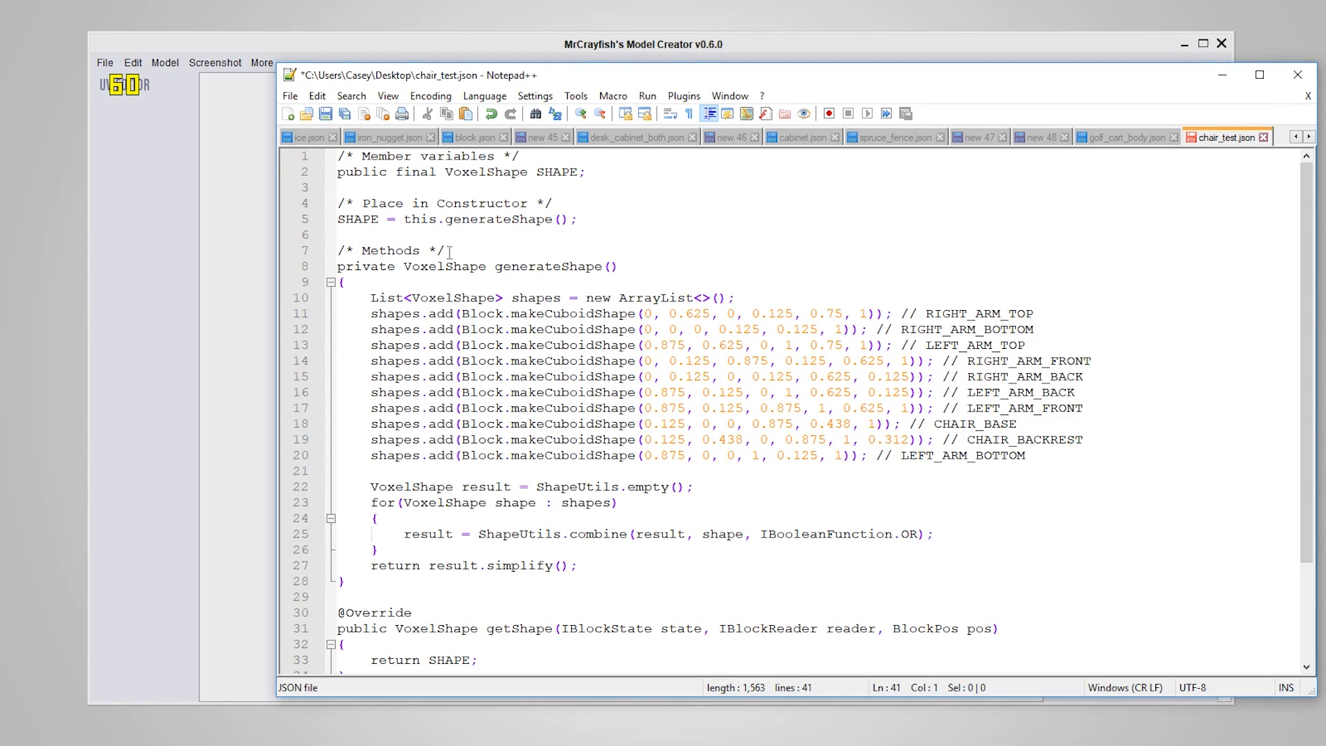
scroll(525, 345, down, 3)
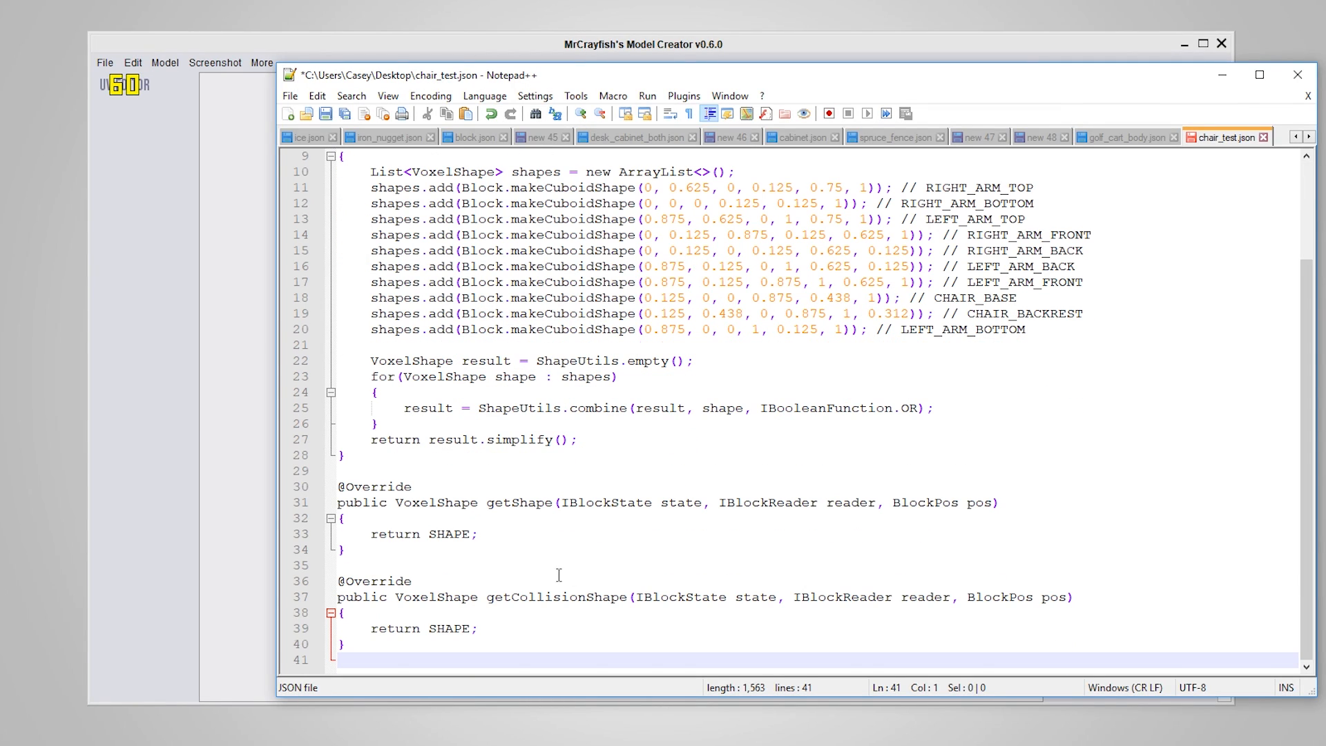
scroll(558, 574, up, 3)
Return to MrCrayfish's Model Creator and generate the chair's Java code again, copying it to the clipboard
click(505, 50)
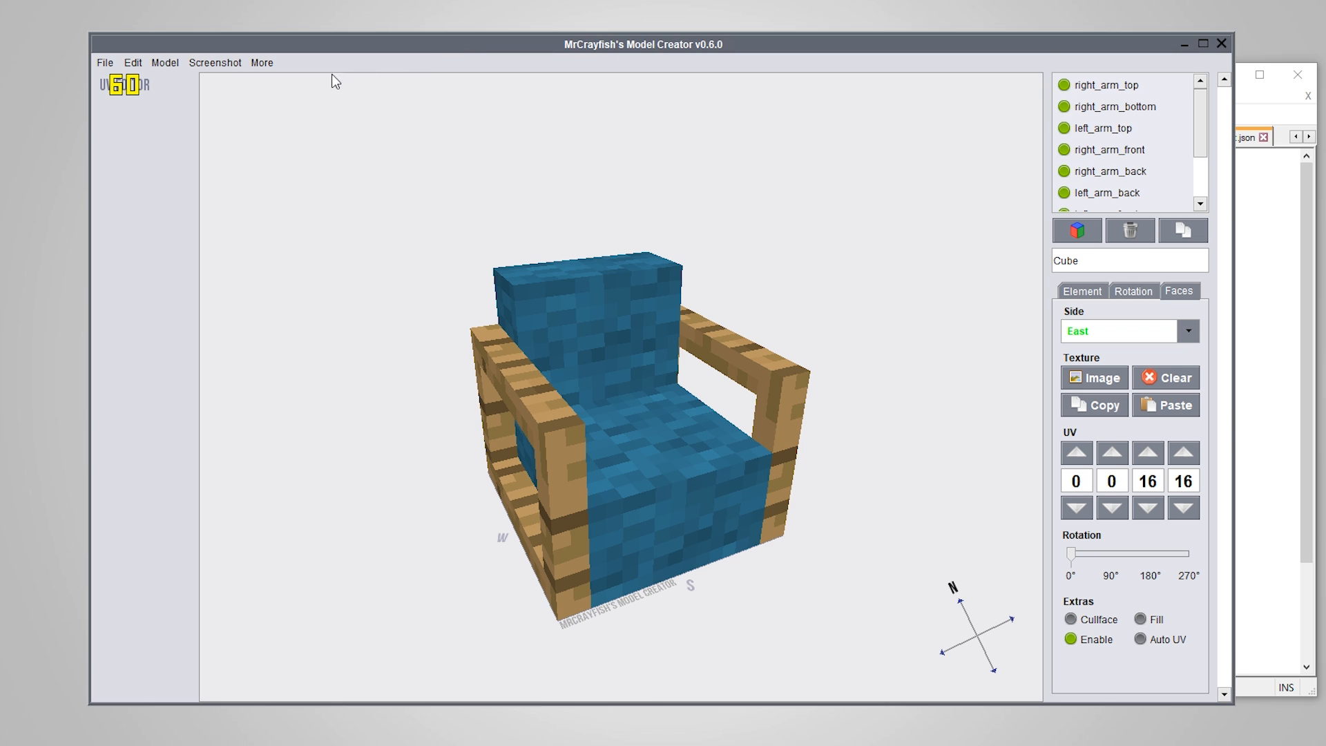
click(1281, 279)
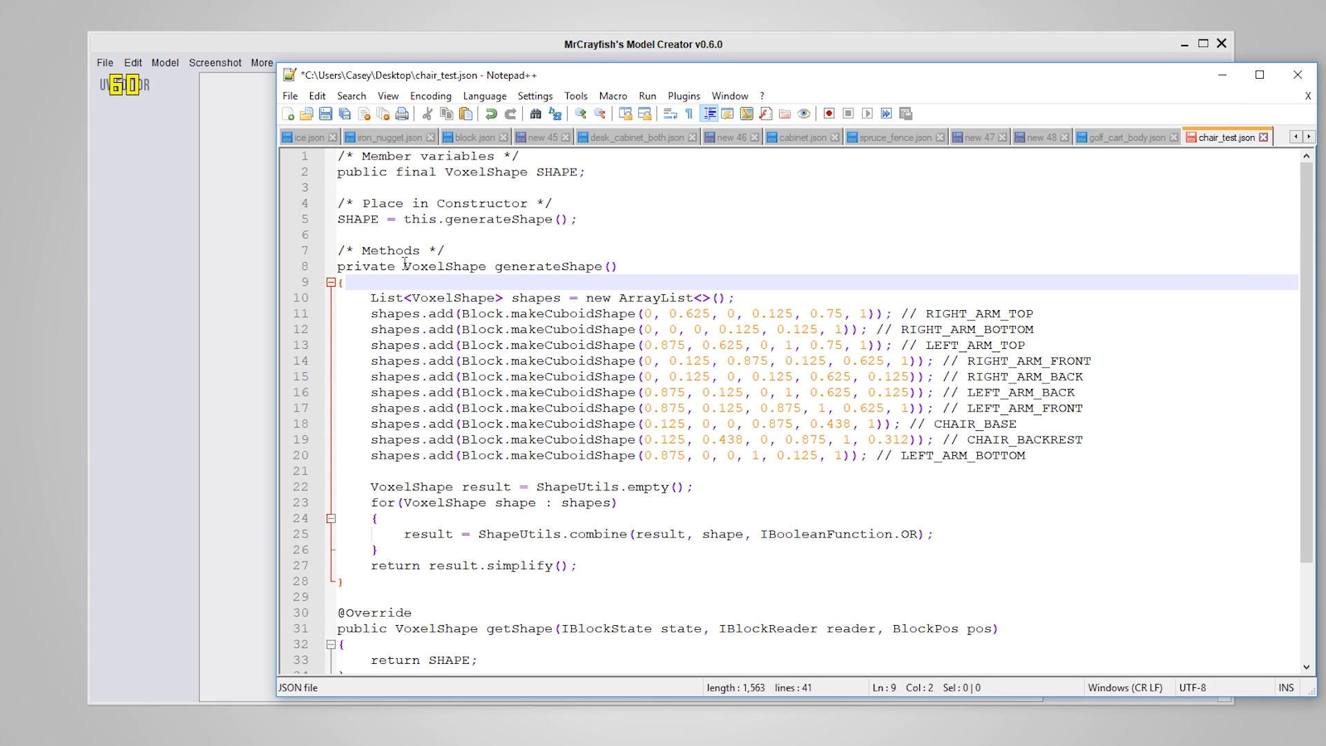
click(289, 49)
click(262, 62)
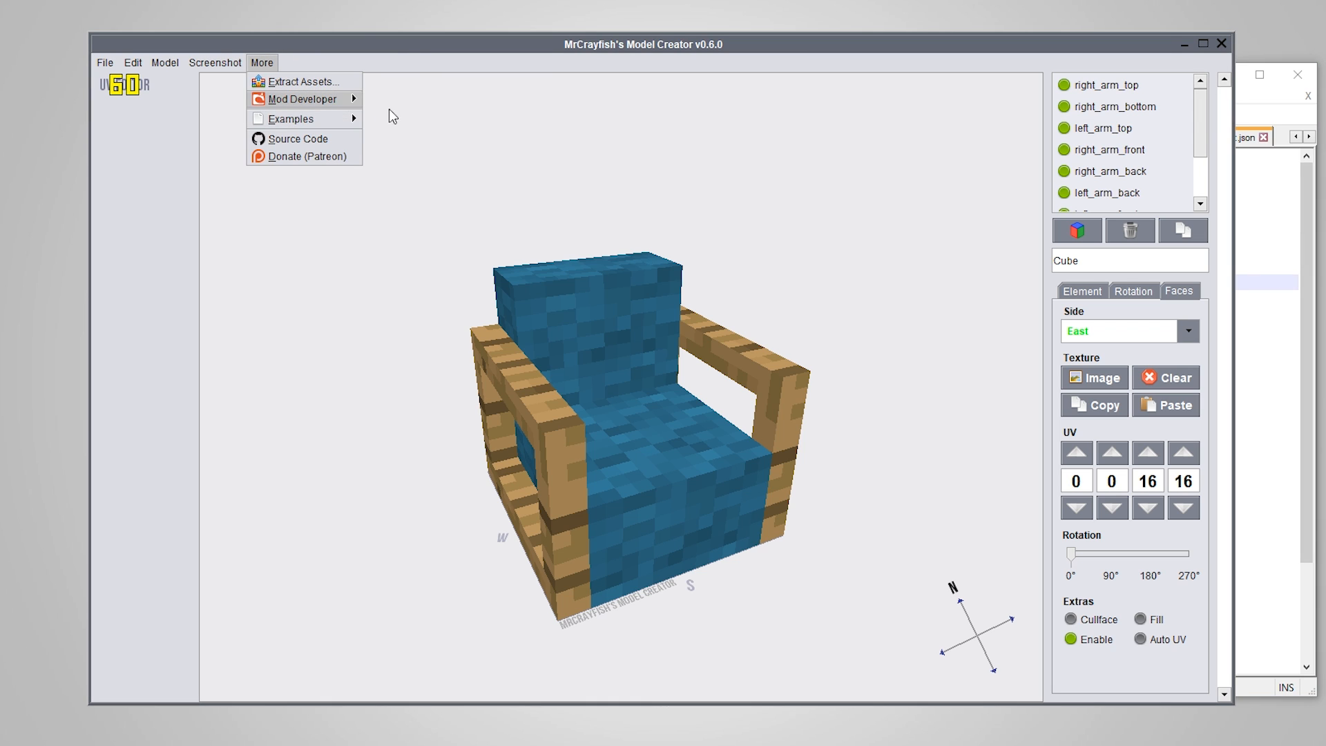
mouse_move(325, 99)
click(407, 100)
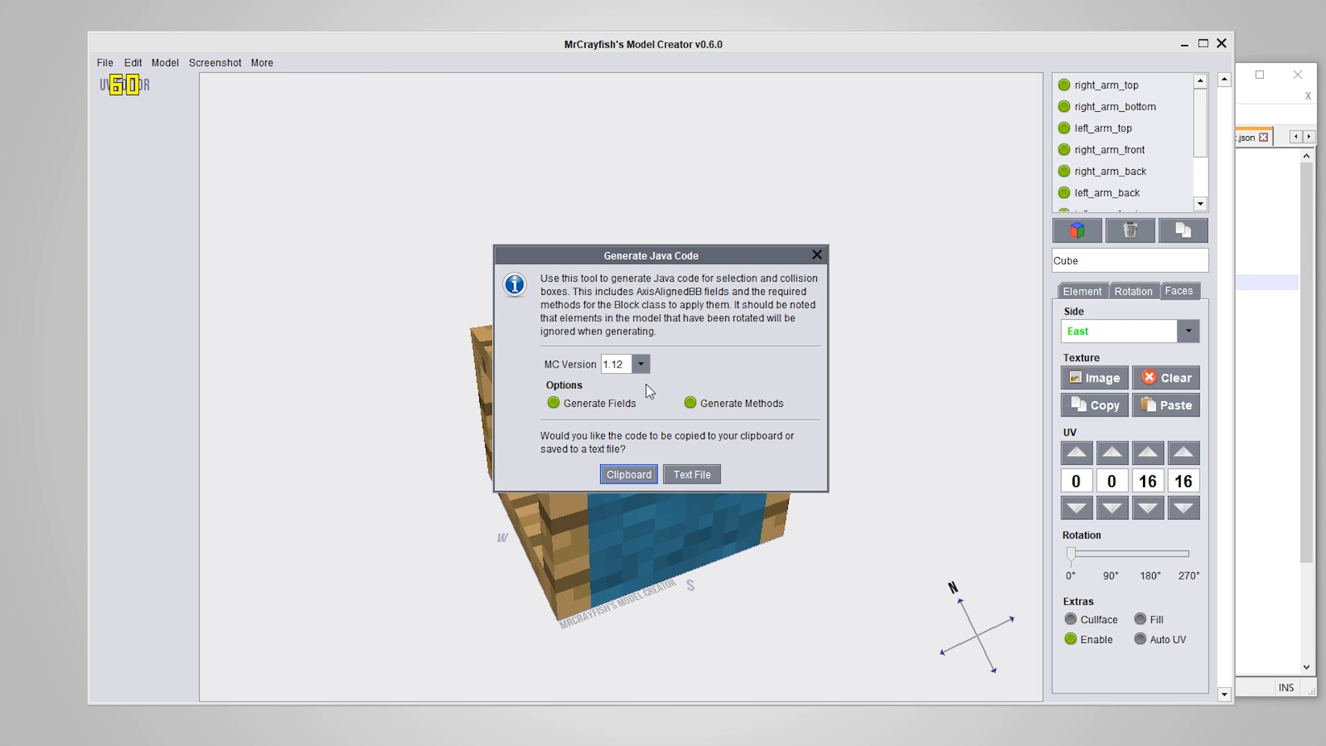
click(625, 398)
click(634, 477)
Overwrite the code in chair_test.json in Notepad++ with the newly copied Java code
click(1267, 343)
key(ctrl+a)
text(/* Member variables */ public final VoxelShape SHAPE;  /* Place in Constructor */ SHAPE = this.generateShape();  /* Methods */ private VoxelShape generateShape() {     List<VoxelShape> shapes = new ArrayList<>();     shapes.add(Block.makeCuboidShape(0, 0.625, 0, 0.125, 0.75, 1)); // RIGHT_ARM_TOP     shapes.add(Block.makeCuboidShape(0, 0, 0, 0.125, 0.125, 1)); // RIGHT_ARM_BOTTOM     shapes.add(Block.makeCuboidShape(0.875, 0.625, 0, 1, 0.75, 1)); // LEFT_ARM_TOP     shapes.add(Block.makeCuboidShape(0, 0.125, 0.875, 0.125, 0.625, 1)); // RIGHT_ARM_FRONT     shapes.add(Block.makeCuboidShape(0, 0.125, 0, 0.125, 0.625, 0.125)); // RIGHT_ARM_BACK     shapes.add(Block.makeCuboidShape(0.875, 0.125, 0, 1, 0.625, 0.125)); // LEFT_ARM_BACK     shapes.add(Block.makeCuboidShape(0.875, 0.125, 0.875, 1, 0.625, 1)); // LEFT_ARM_FRONT     shapes.add(Block.makeCuboidShape(0.125, 0, 0, 0.875, 0.438, 1)); // CHAIR_BASE     shapes.add(Block.makeCuboidShape(0.125, 0.438, 0, 0.875, 1, 0.312)); // CHAIR_BACKREST     shapes.add(Block.makeCuboidShape(0.875, 0, 0, 1, 0.125, 1)); // LEFT_ARM_BOTTOM      VoxelShape result = ShapeUtils.empty();     for(VoxelShape shape : shapes)     {         result = ShapeUtils.combine(result, shape, IBooleanFunction.OR);     }     return result.simplify(); }  @Override public VoxelShape getShape(IBlockState state, IBlockReader reader, BlockPos pos) {     return SHAPE; }  @Override public VoxelShape getCollisionShape(IBlockState state, IBlockReader reader, BlockPos pos) {     return SHAPE; })
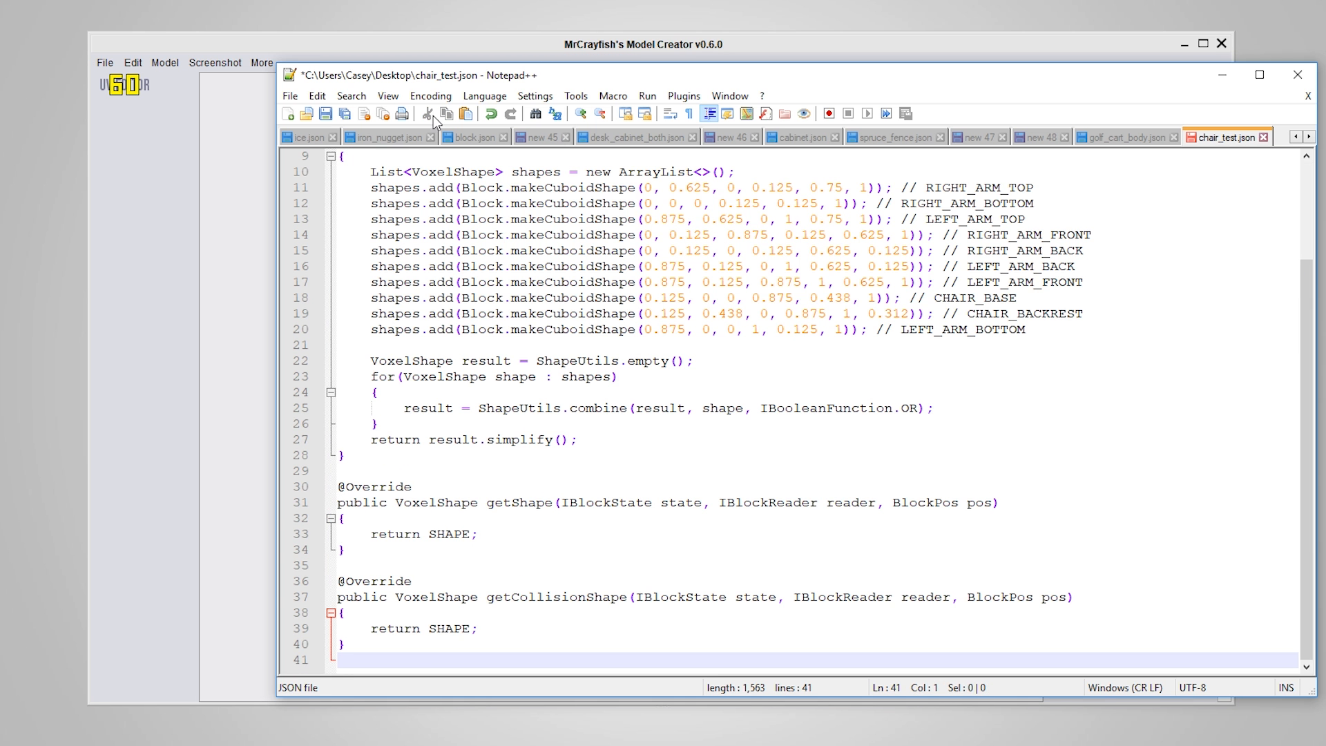
scroll(428, 276, up, 3)
Return to MrCrayfish's Model Creator, generate the chair's Java code with fields and methods for Minecraft 1.12, and copy it to the clipboard
drag(244, 40, 250, 42)
click(266, 65)
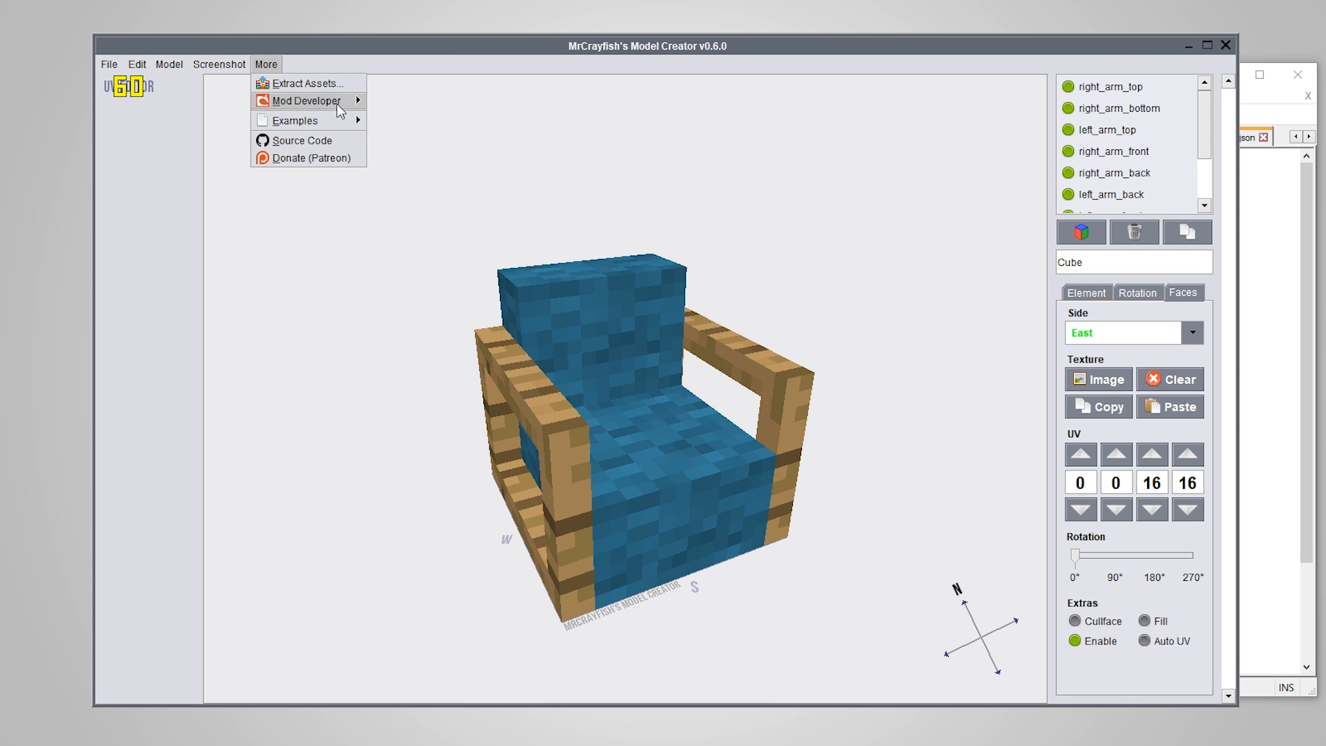
mouse_move(340, 110)
click(428, 100)
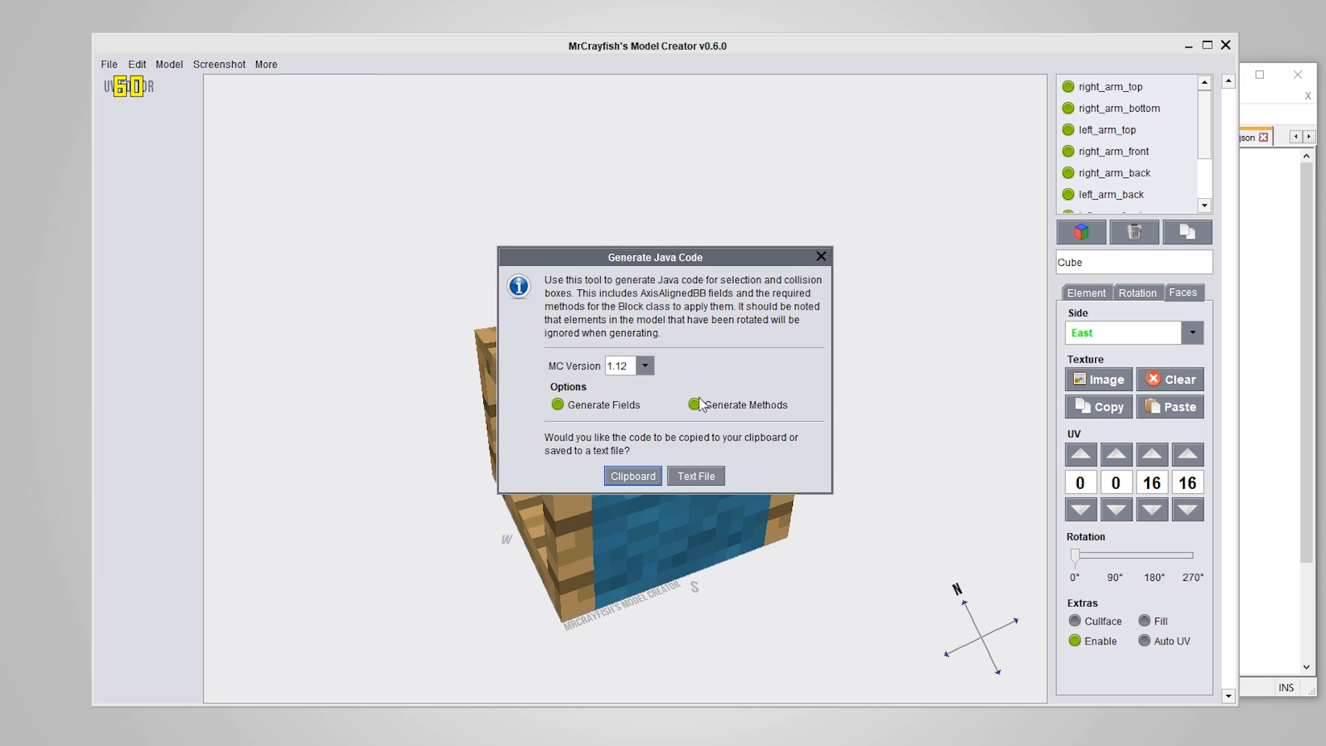
click(633, 477)
Replace the whole content of chair_test.json in Notepad++ with the 1.12 Java code and review it
click(1248, 367)
click(756, 267)
key(ctrl+a)
key(ctrl+v)
scroll(629, 429, up, 8)
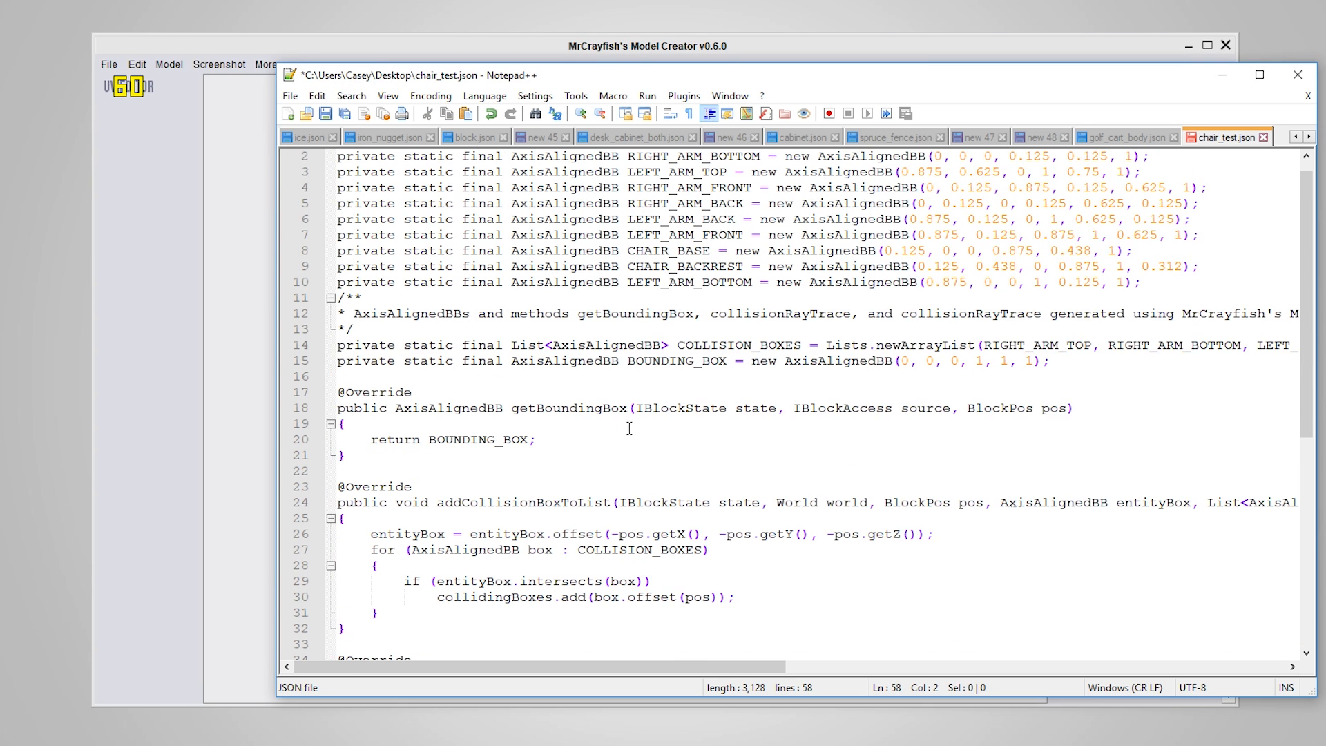
scroll(628, 429, up, 1)
scroll(708, 293, down, 9)
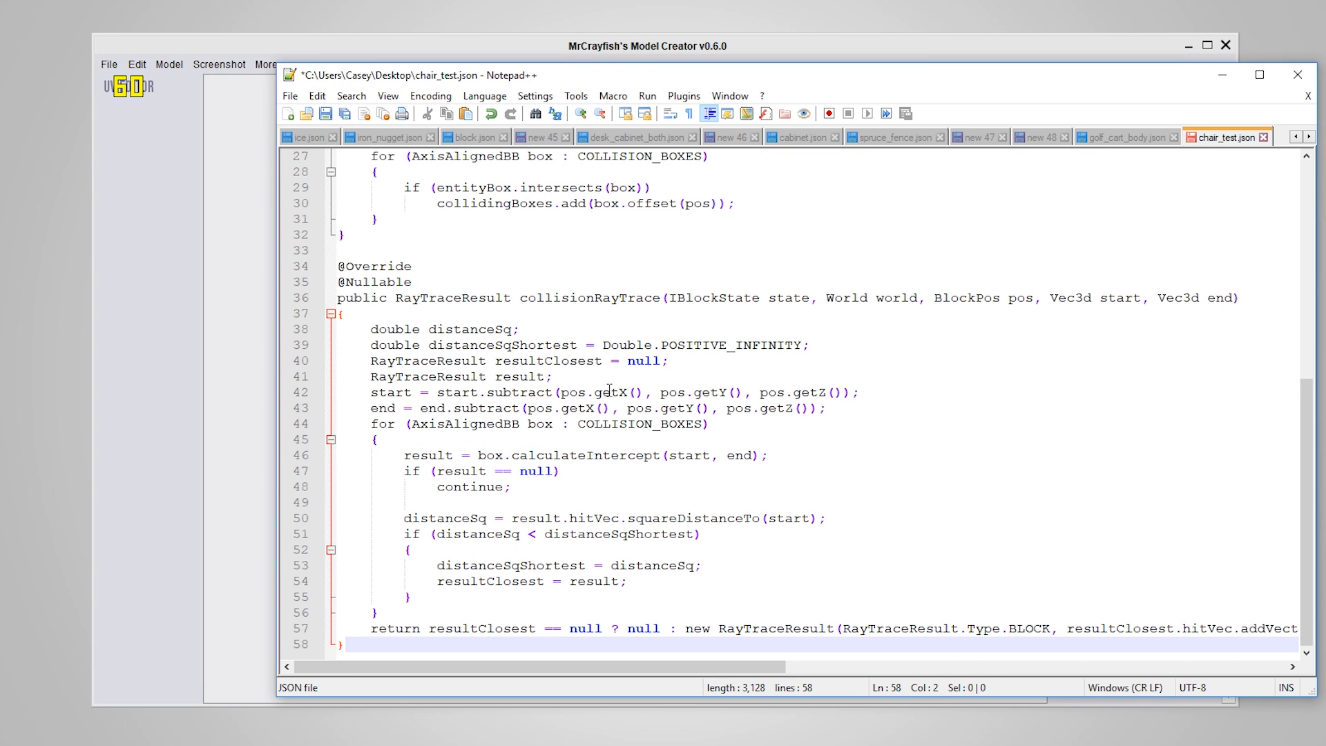
scroll(671, 447, up, 9)
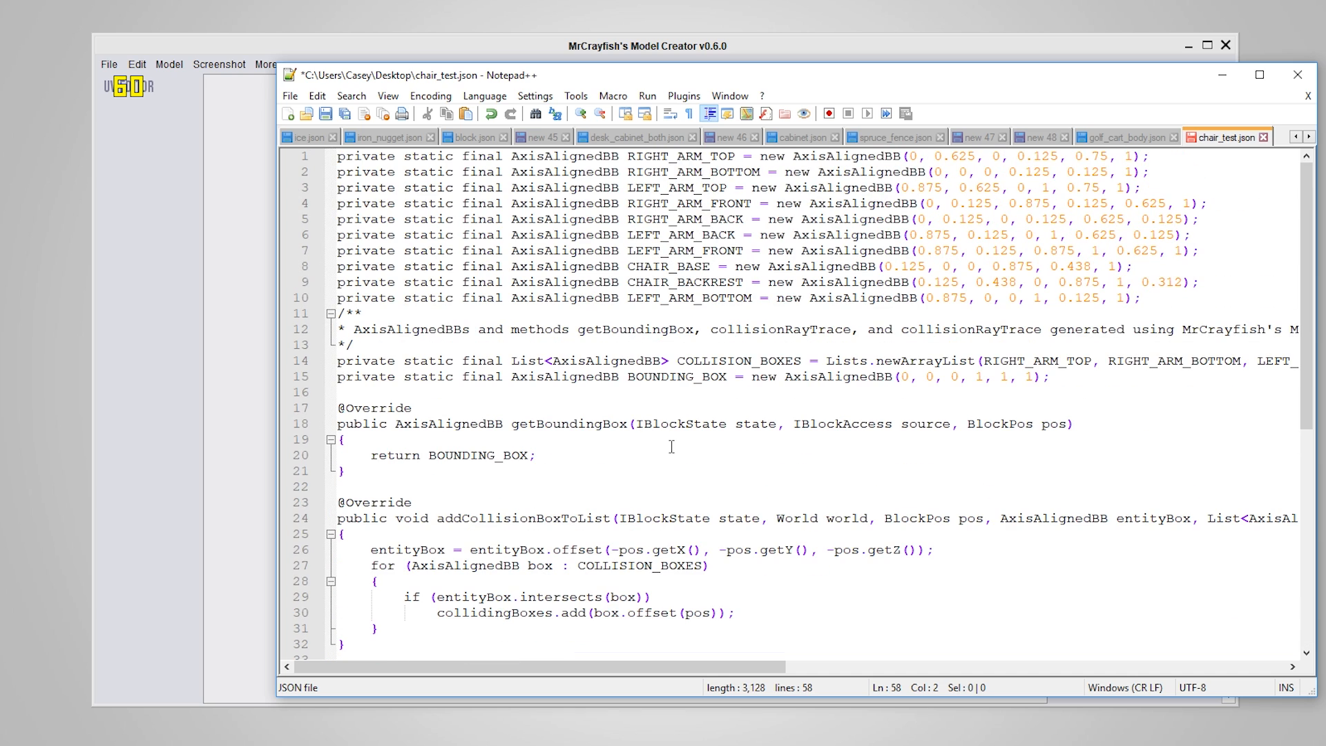
Back in MrCrayfish's Model Creator, generate the chair's Java code with fields and methods for Minecraft 1.13 and copy it to the clipboard
click(252, 49)
click(266, 64)
mouse_move(304, 101)
click(395, 104)
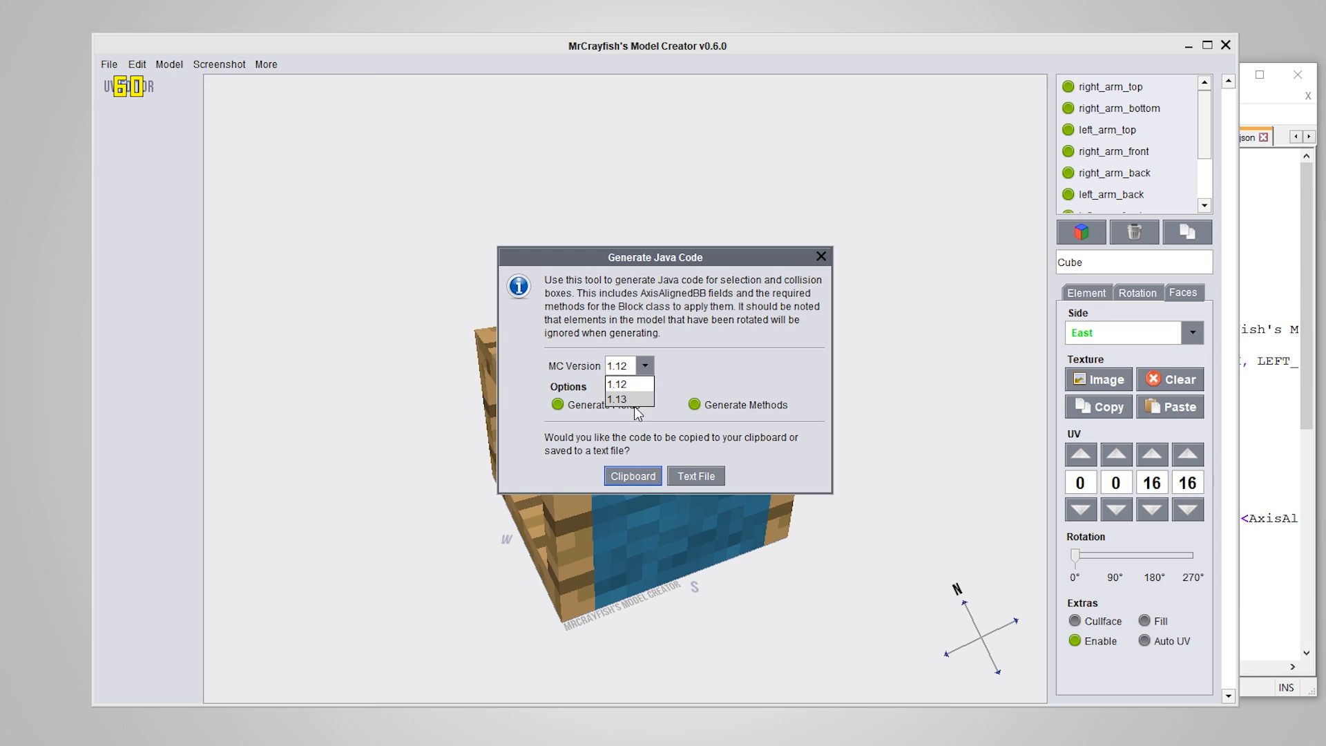
click(649, 474)
Replace the whole content of chair_test.json in Notepad++ with the 1.13 Java code
click(1308, 341)
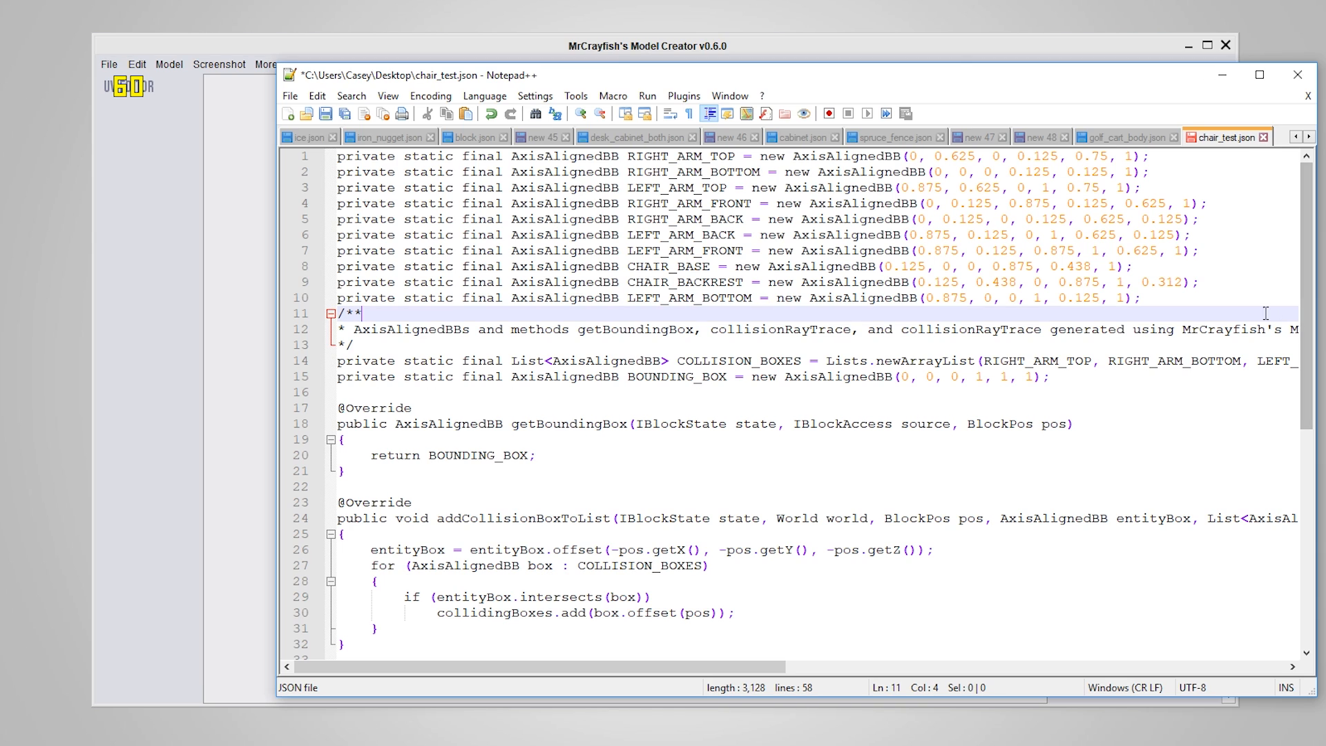
click(1022, 331)
key(ctrl+a)
key(ctrl+v)
scroll(650, 474, up, 3)
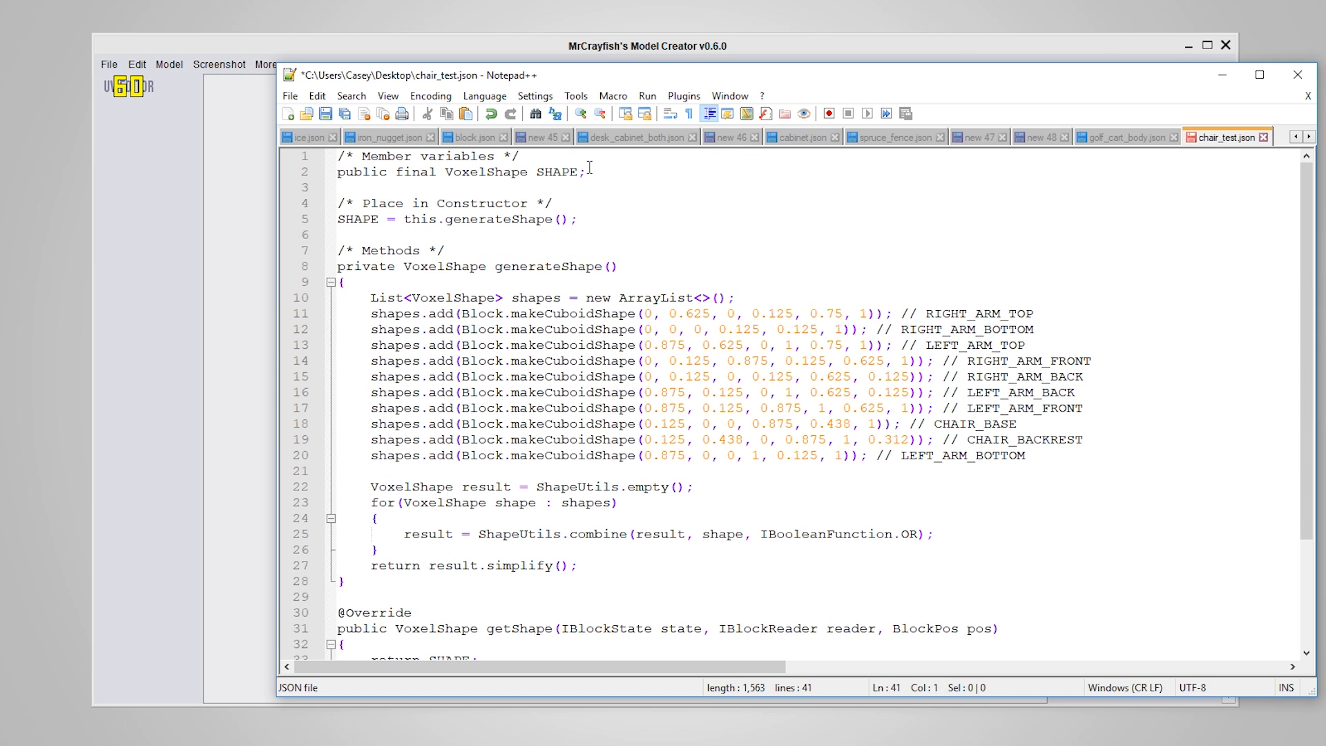
Examine the 1.13 code, covering the SHAPE member variable, the shapes list in generateShape, and the getShape and getCollisionShape methods
drag(589, 168, 338, 170)
click(660, 377)
scroll(651, 399, down, 3)
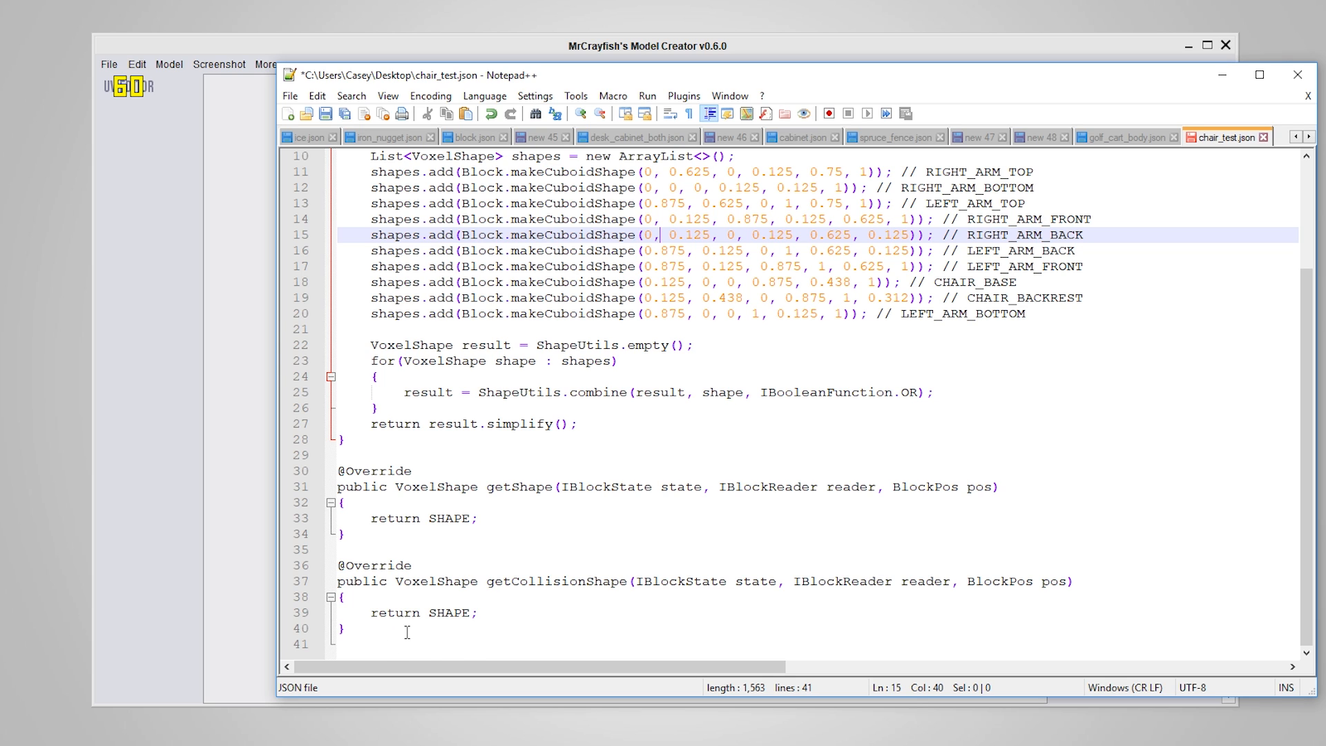
scroll(407, 632, up, 3)
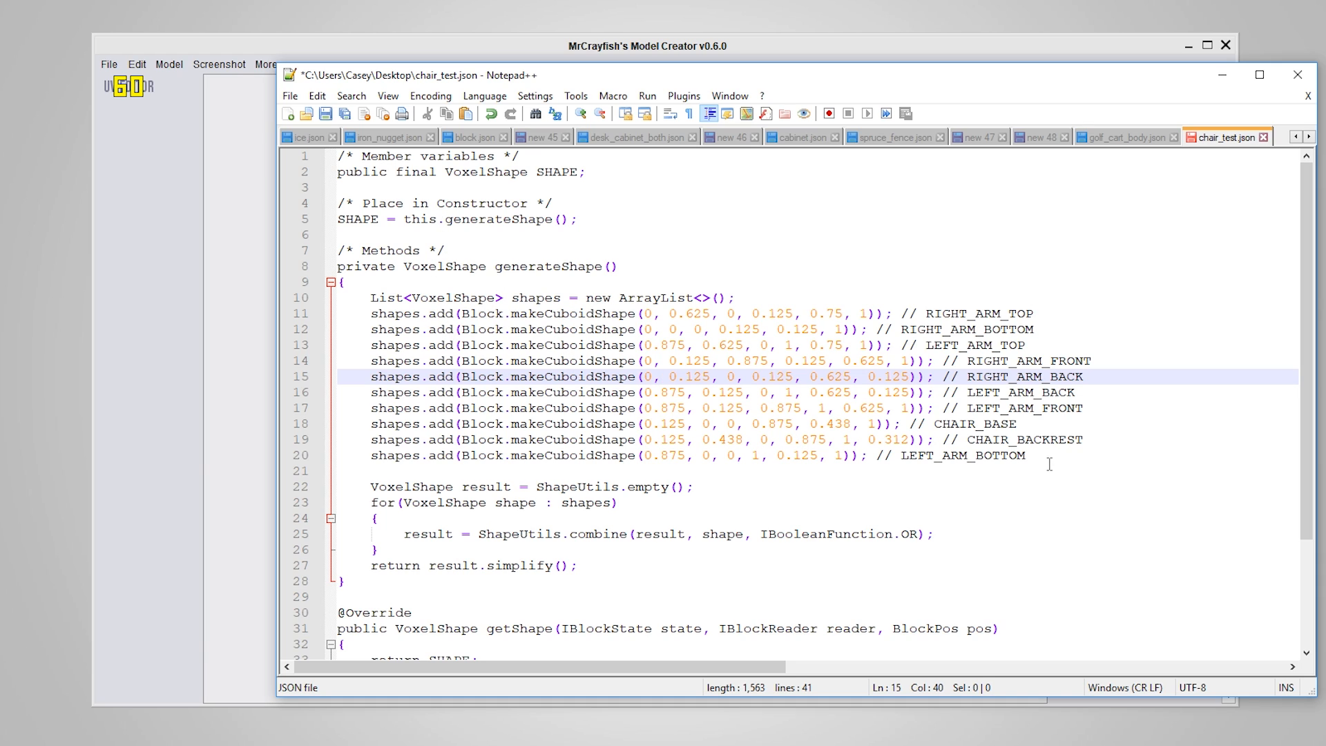
drag(1050, 457, 367, 298)
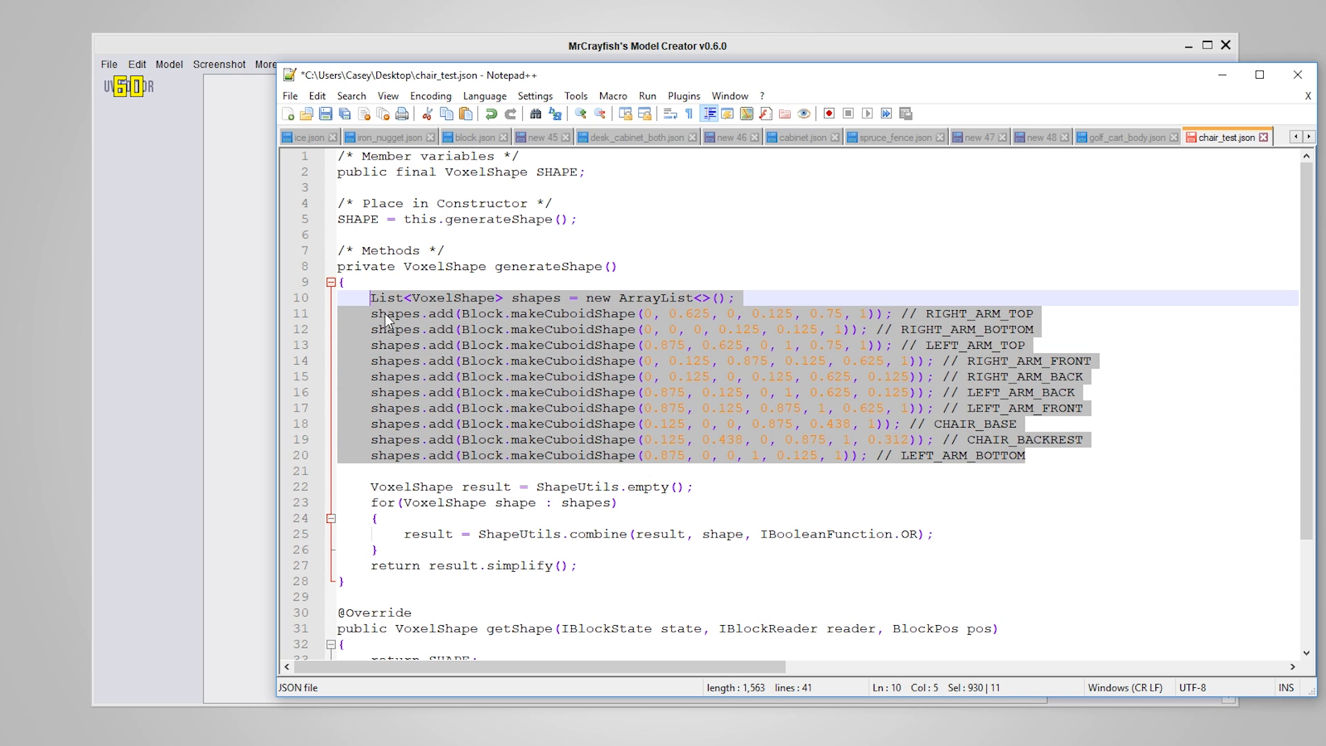
click(512, 469)
scroll(696, 378, down, 3)
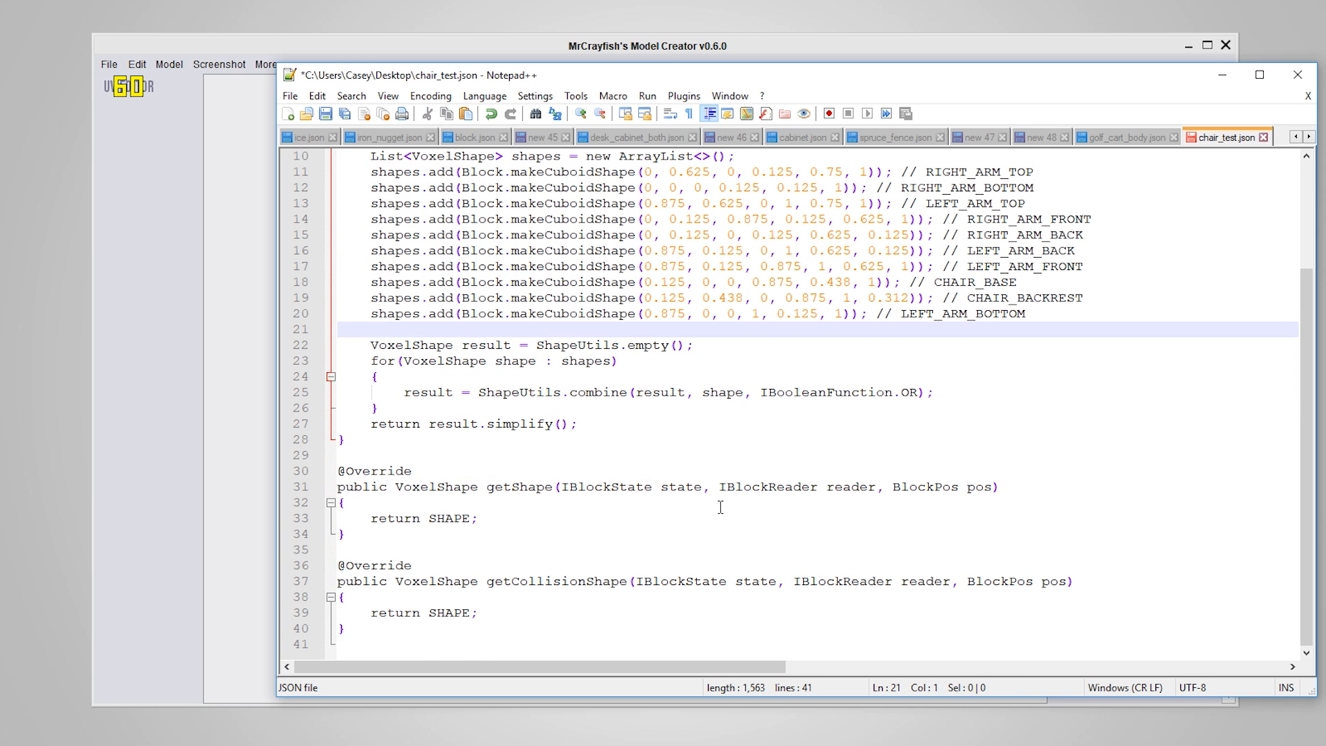
scroll(721, 506, up, 3)
click(372, 298)
drag(372, 298, 407, 178)
click(468, 282)
scroll(469, 281, up, 3)
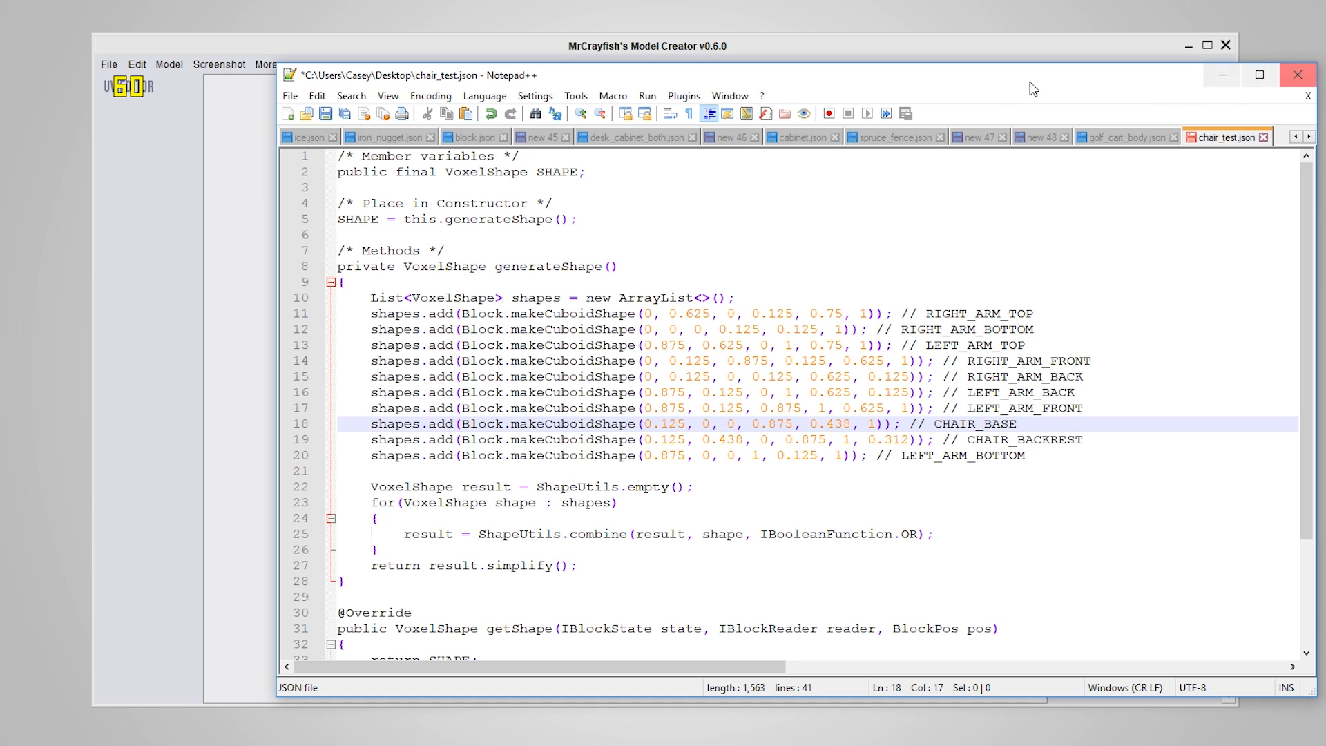
Close the Notepad++ window to return to the chair in MrCrayfish's Model Creator
click(649, 266)
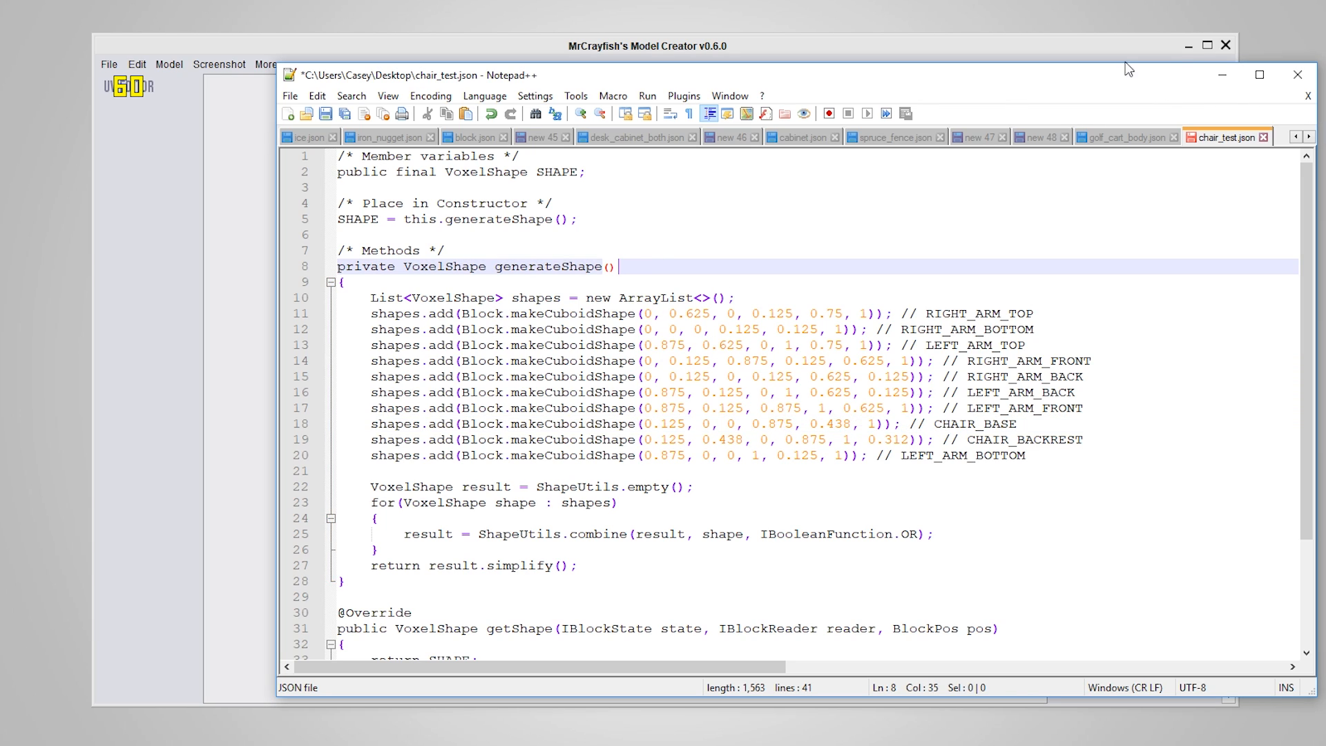
click(1296, 78)
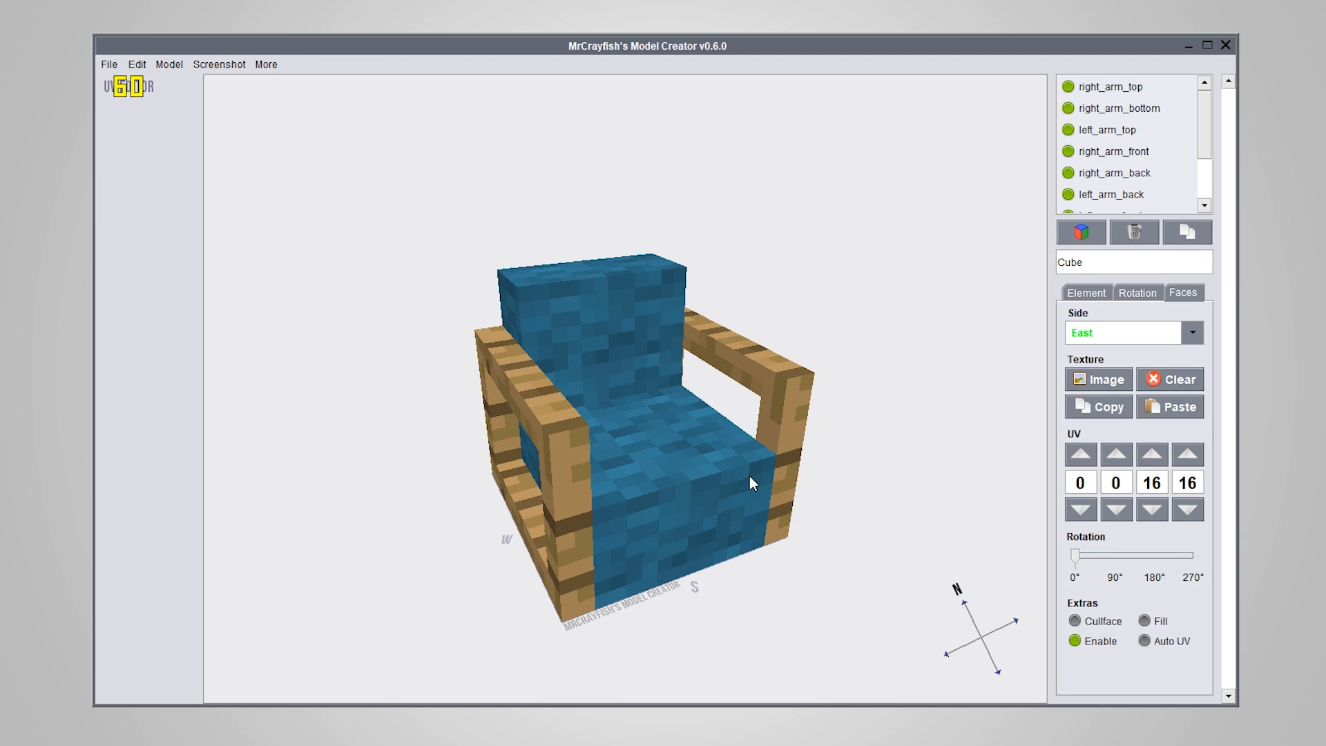
Select the chair_base cube and examine the chair model from several angles
drag(823, 434, 649, 433)
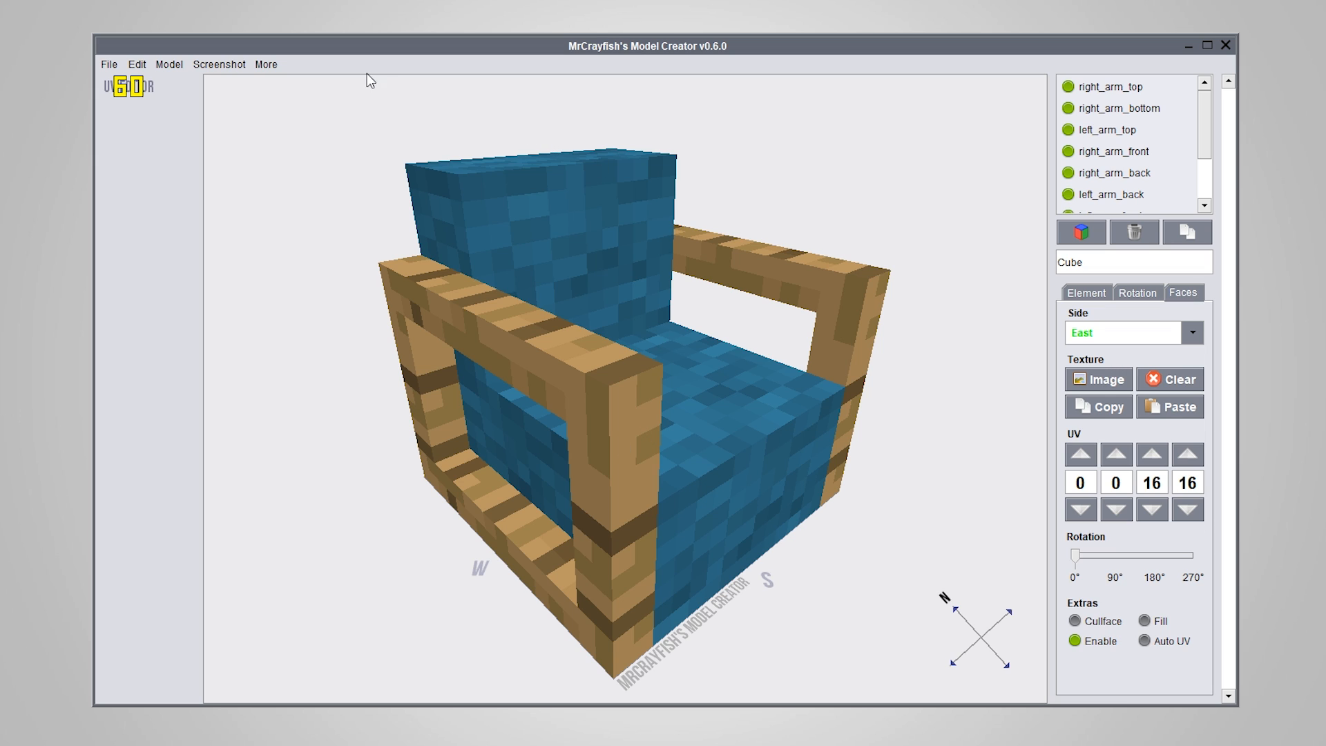
click(254, 65)
click(259, 66)
click(733, 470)
drag(734, 470, 632, 424)
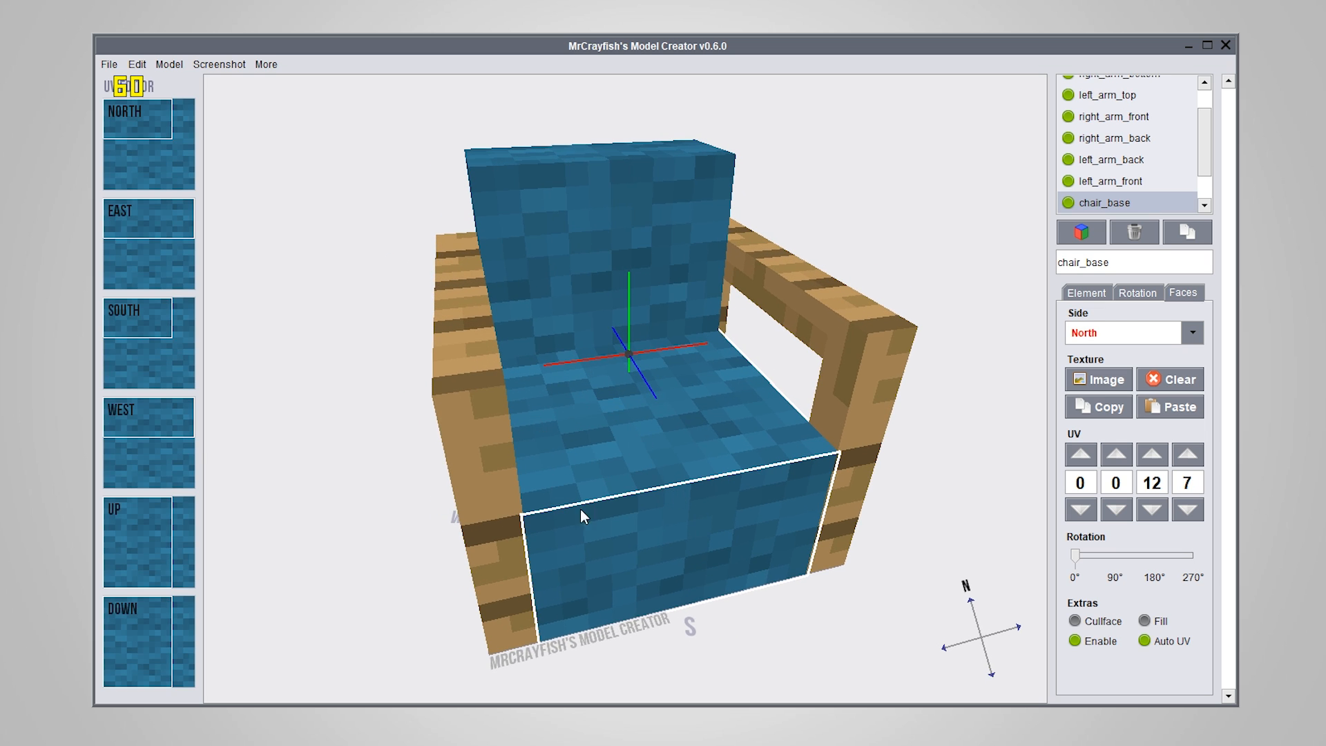
drag(580, 510, 684, 492)
drag(688, 562, 611, 569)
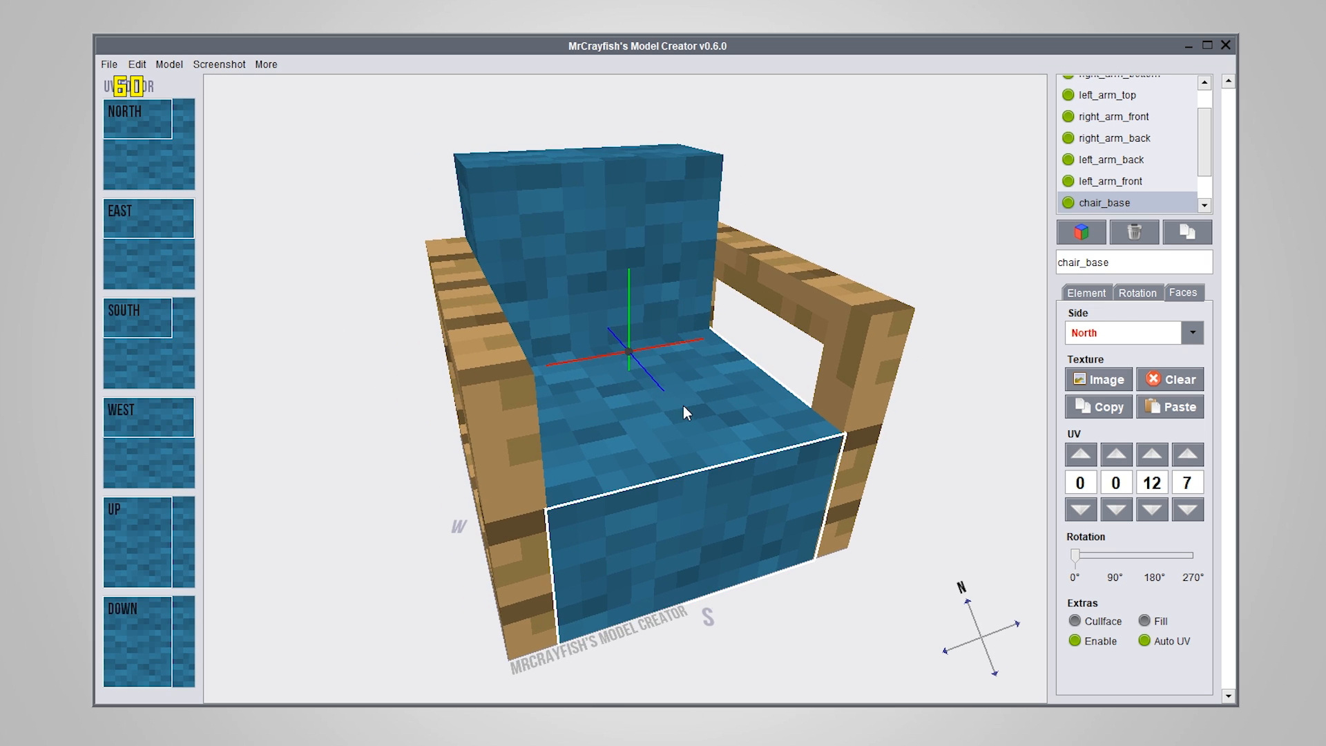
drag(760, 562, 607, 560)
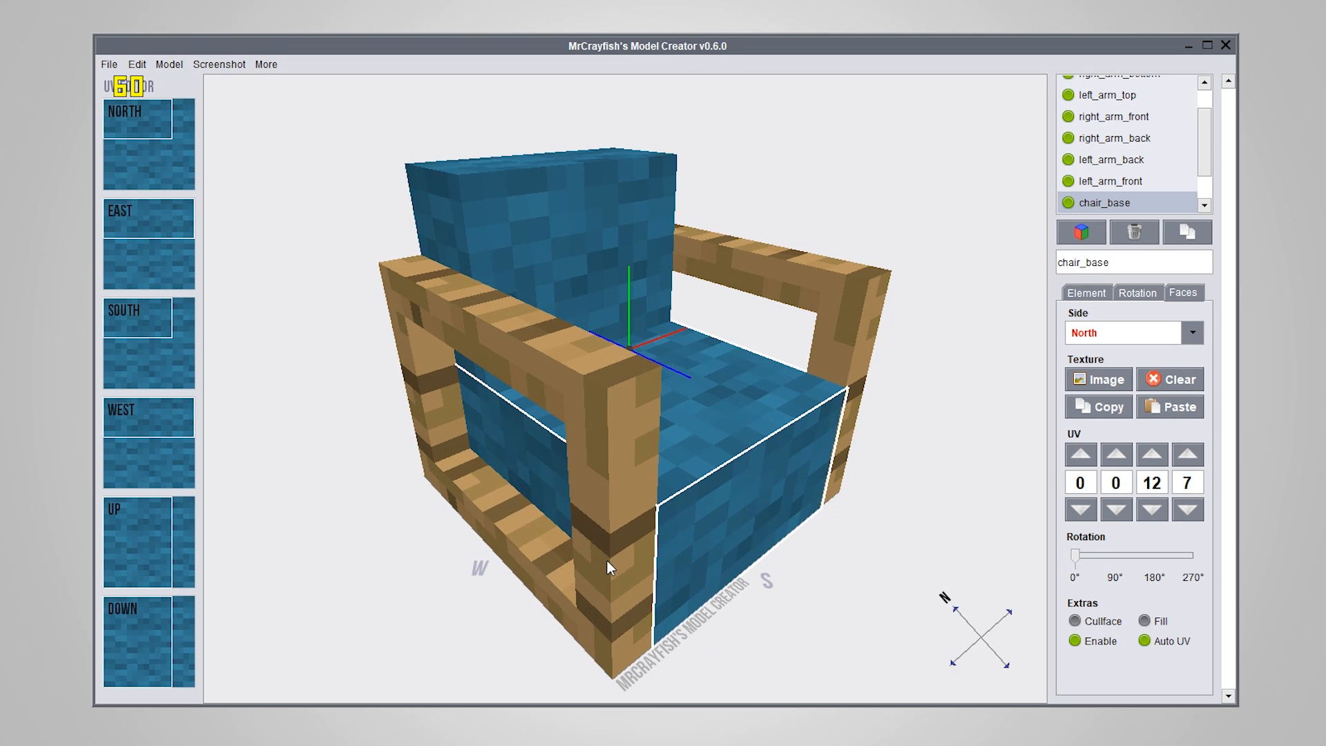